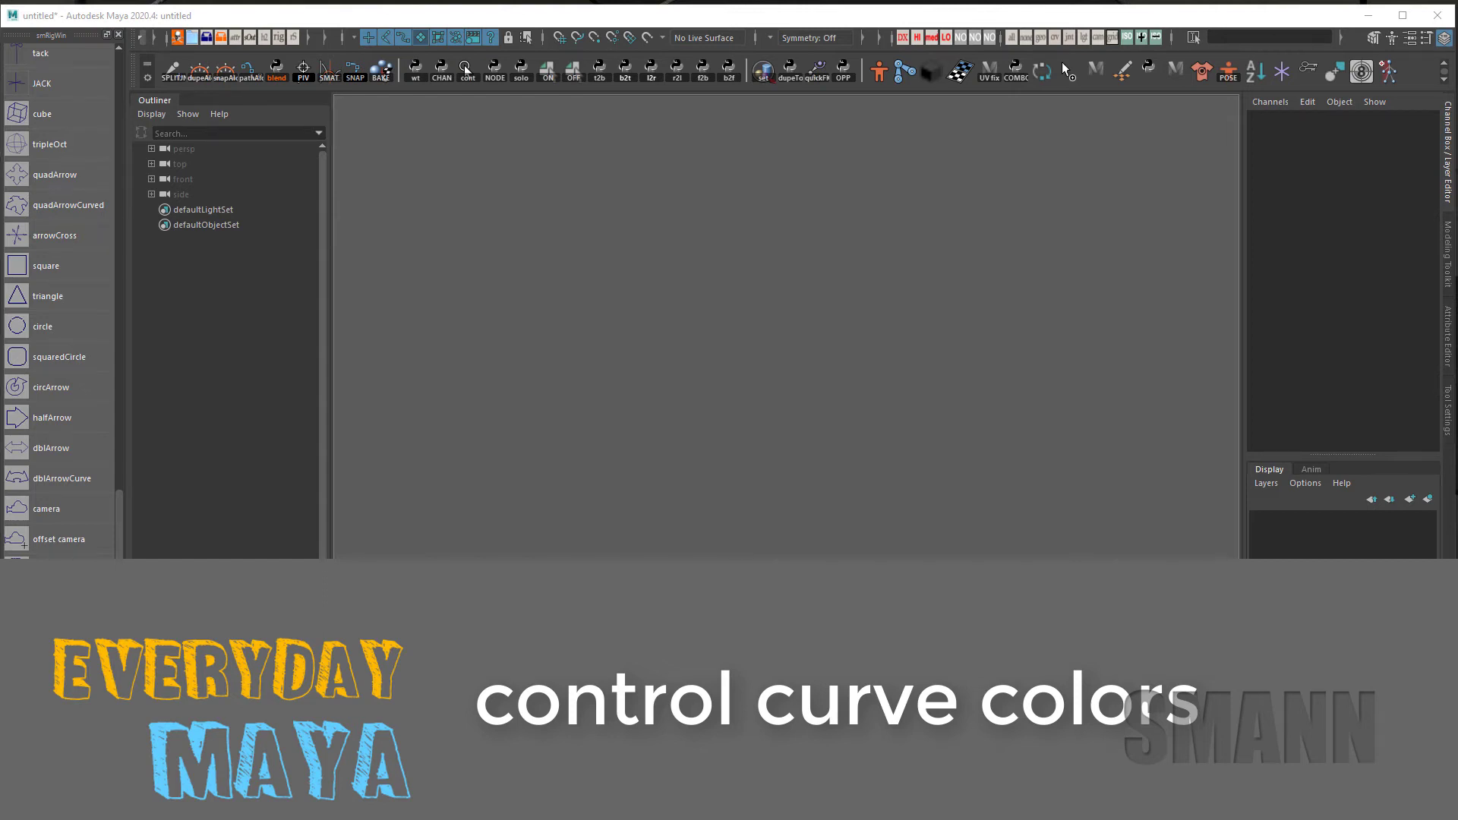
Create a cube control curve and a tripleOct control curve, and move them apart from each other
click(42, 114)
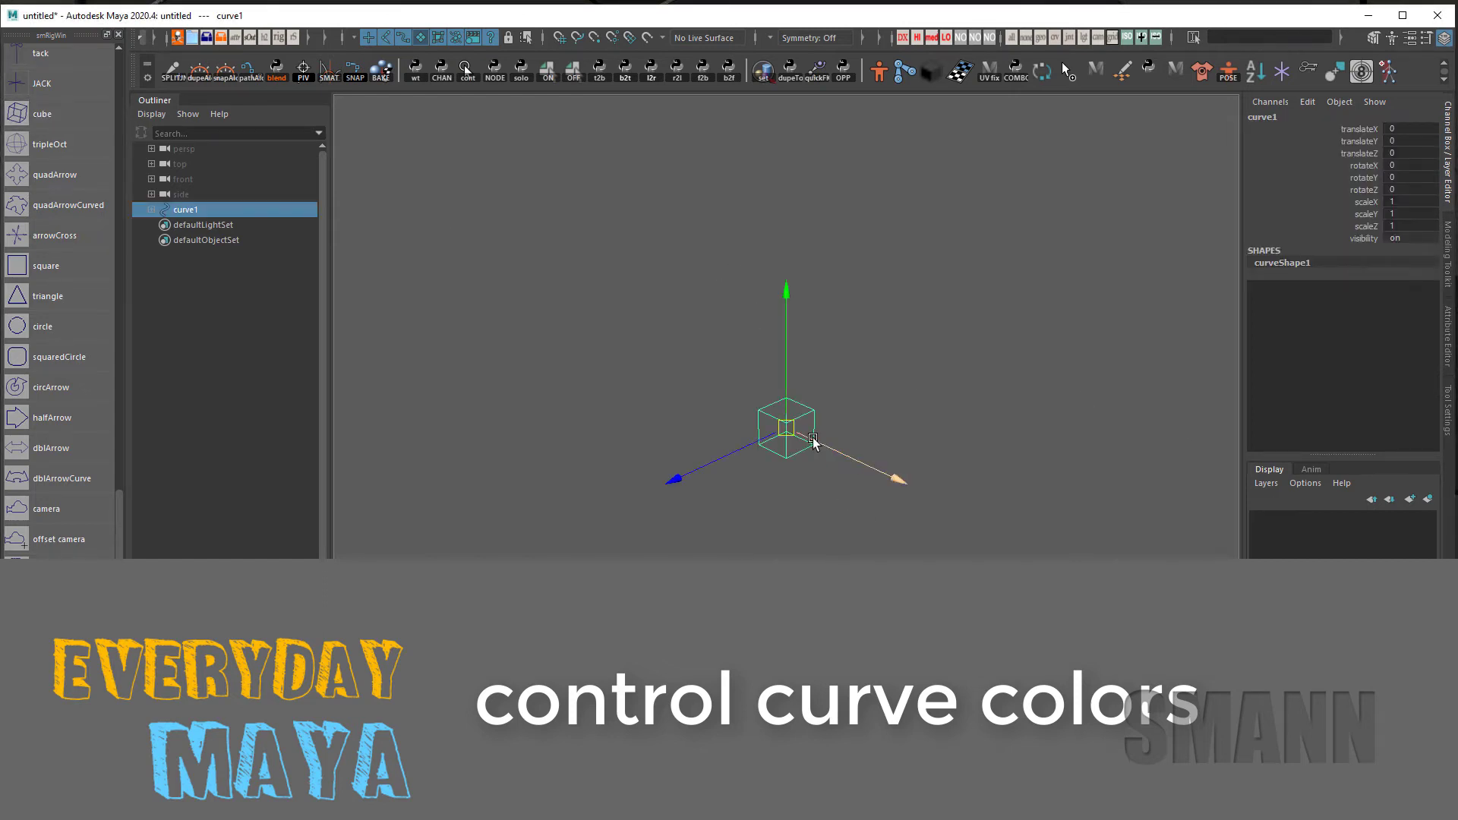
drag(809, 441, 591, 438)
click(17, 145)
key(r)
key(w)
click(456, 354)
Add a quadArrowCurved control curve and move it away from the other two curves
click(16, 206)
key(e)
key(w)
drag(785, 427, 604, 501)
click(570, 369)
Spread the control curves farther apart in the perspective view
alt+right_drag(570, 357, 759, 607)
alt+middle_drag(759, 608, 918, 574)
alt+drag(868, 524, 957, 530)
alt+right_drag(957, 530, 791, 463)
mouse_move(791, 463)
alt+mouse_down()
mouse_move(818, 469)
mouse_move(807, 456)
alt+mouse_up()
drag(807, 456, 922, 541)
alt+right_drag(921, 541, 816, 505)
alt+middle_drag(816, 506, 866, 449)
drag(798, 433, 550, 561)
Arrange the cube, tripleOct and quadArrowCurved curves in a vertical column in the front view, with the cube on top
key(space)
drag(775, 460, 904, 545)
key(space)
key(f)
click(1013, 515)
alt+drag(1013, 515, 991, 522)
alt+right_drag(991, 523, 804, 579)
alt+middle_drag(803, 579, 738, 630)
click(742, 458)
drag(698, 438, 682, 422)
drag(863, 312, 910, 301)
click(631, 281)
key(e)
key(w)
drag(629, 299, 668, 312)
Create a triangle control curve, rotate it freely and place it beside the cube curve to start a second column
click(74, 296)
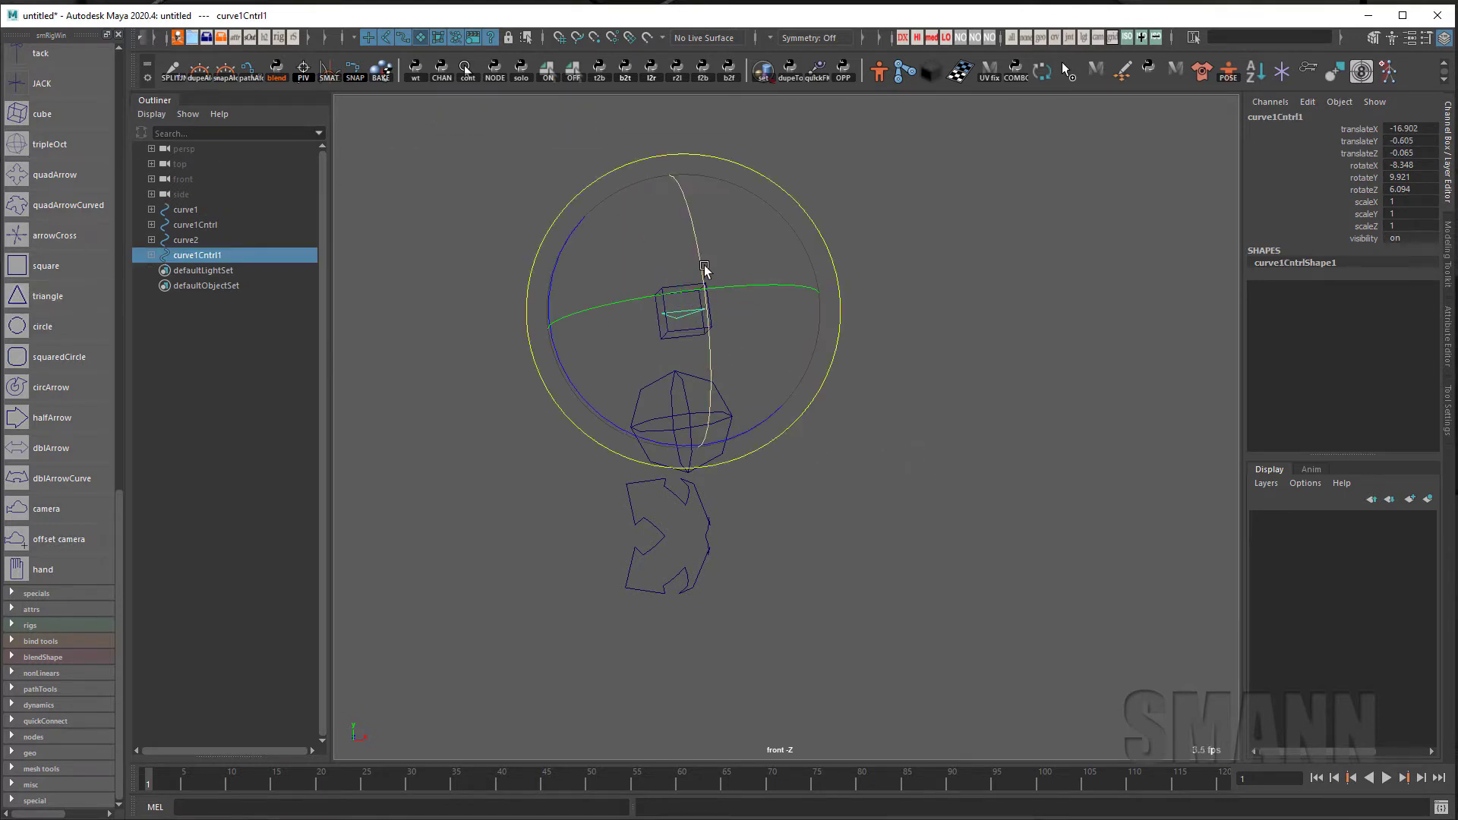
drag(733, 263, 563, 384)
key(w)
drag(681, 312, 869, 309)
click(893, 376)
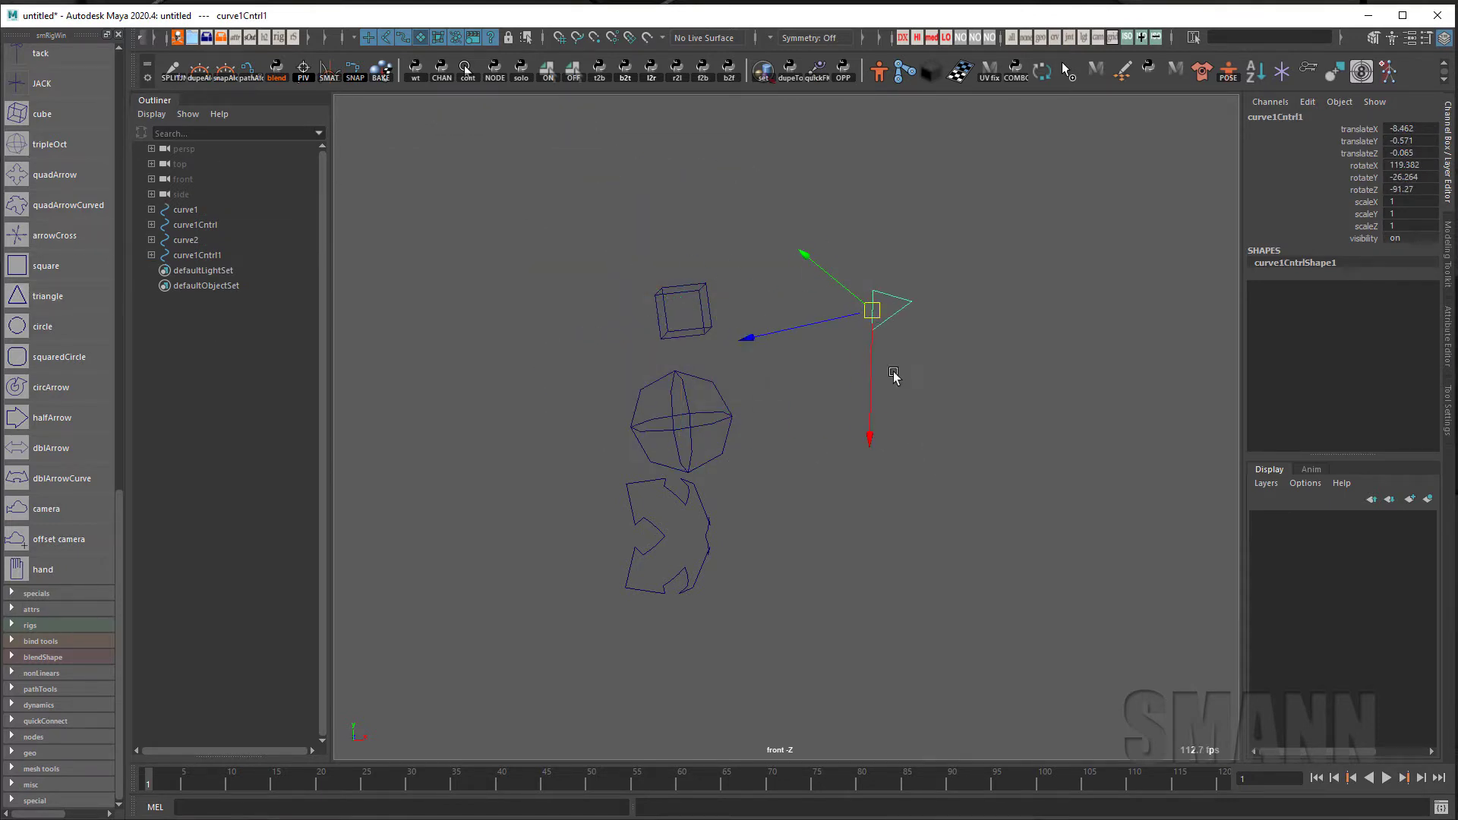
Create a circArrow control curve, rotate it and place it below the triangle curve
click(79, 389)
key(e)
drag(1078, 329, 1064, 426)
key(w)
drag(1065, 295, 879, 413)
click(228, 504)
Create a dblArrowCurve control curve and place it below the circArrow curve
click(62, 478)
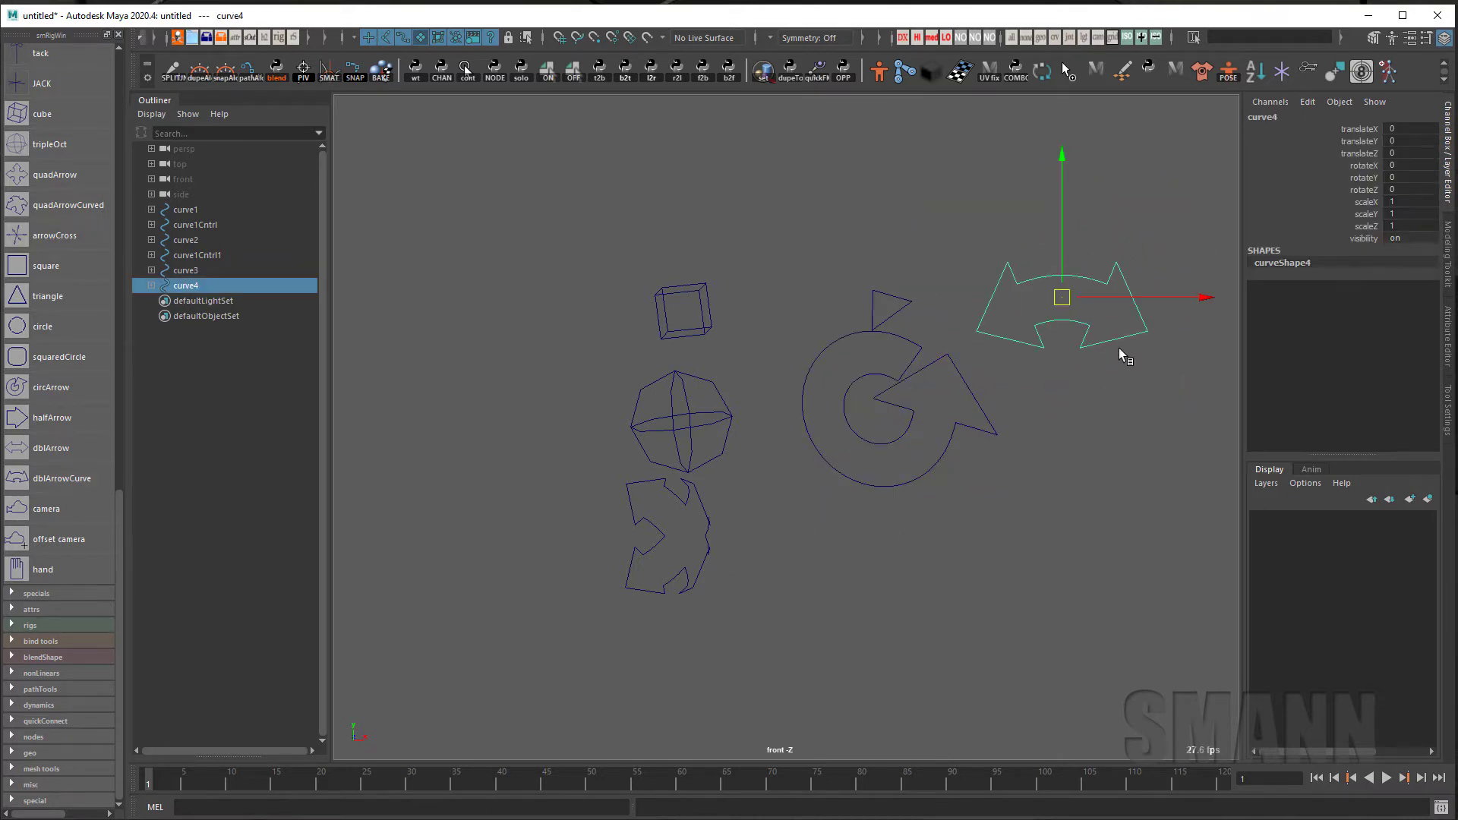
drag(1062, 297, 877, 561)
click(1037, 495)
alt+middle_drag(1037, 495, 844, 502)
Move the triangle curve up slightly so it sits clear of the circArrow curve
click(709, 310)
key(r)
middle_drag(857, 345, 849, 303)
click(1113, 571)
Parent the first column's curves in selection order, from the quadArrowCurved up to the cube, with the MEL command parentInOrder
click(464, 522)
shift+click(537, 425)
shift+click(470, 318)
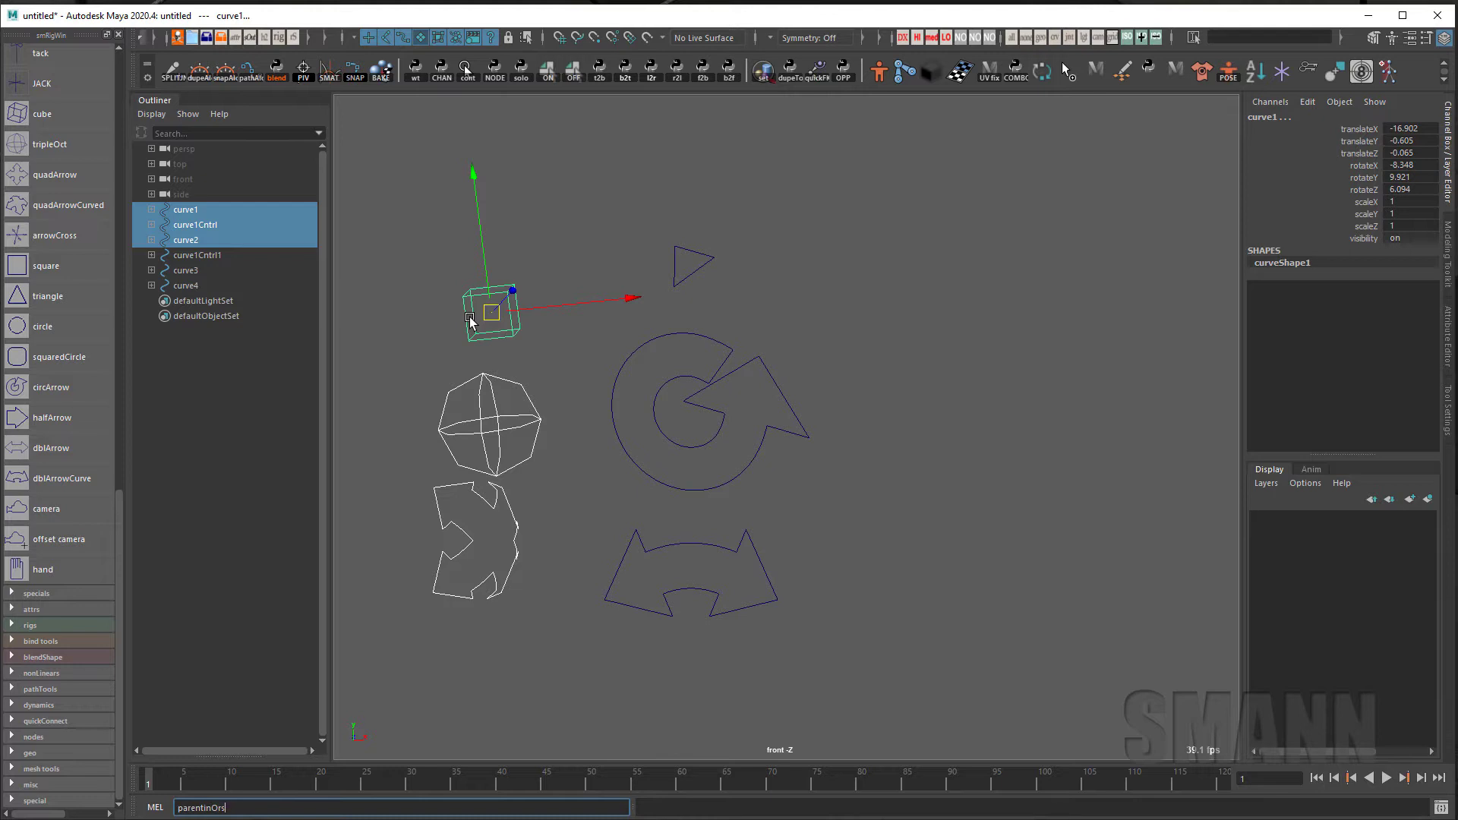
text(parentinOrder)
key(Return)
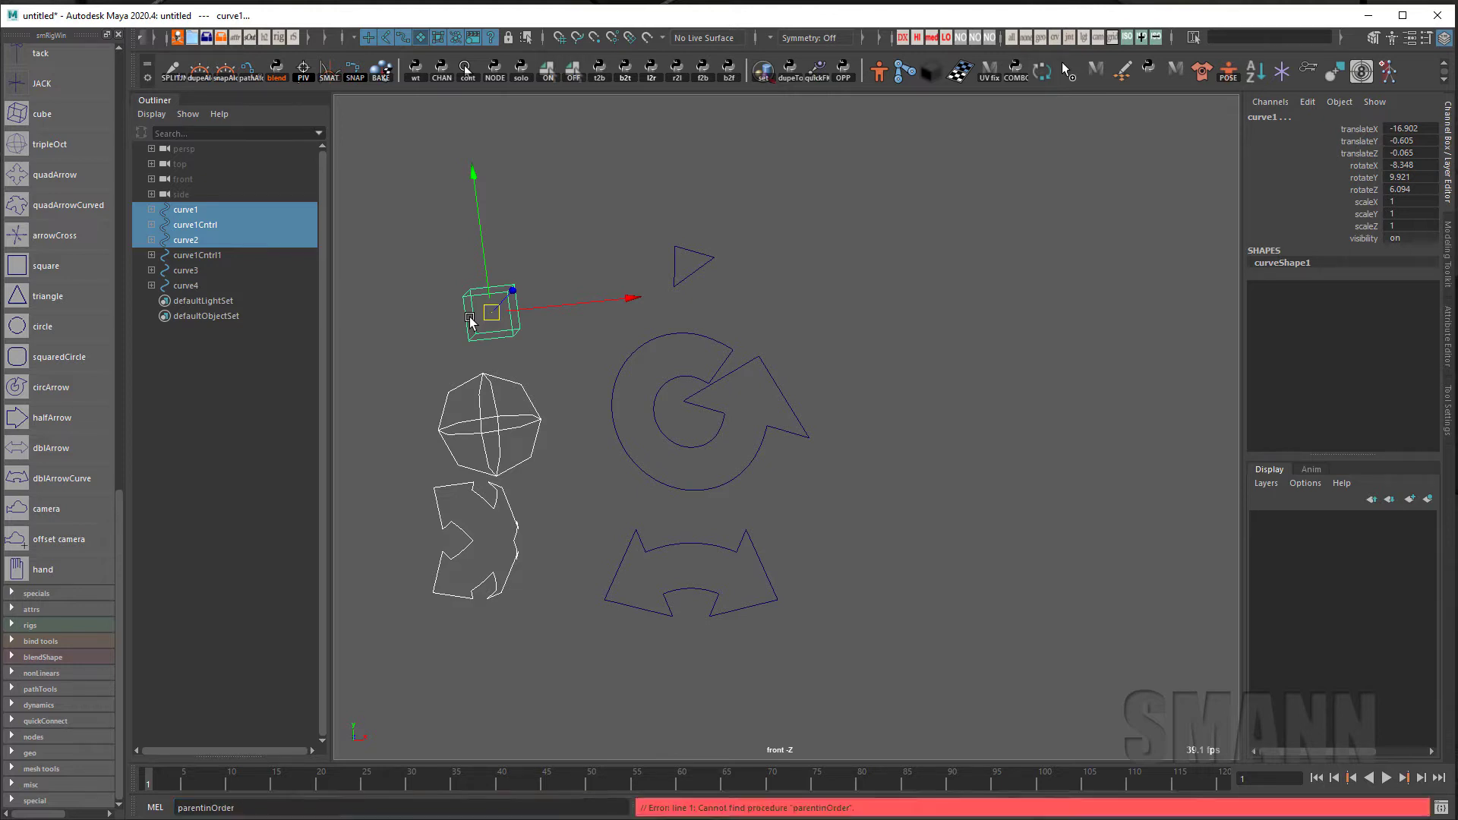
key(grave)
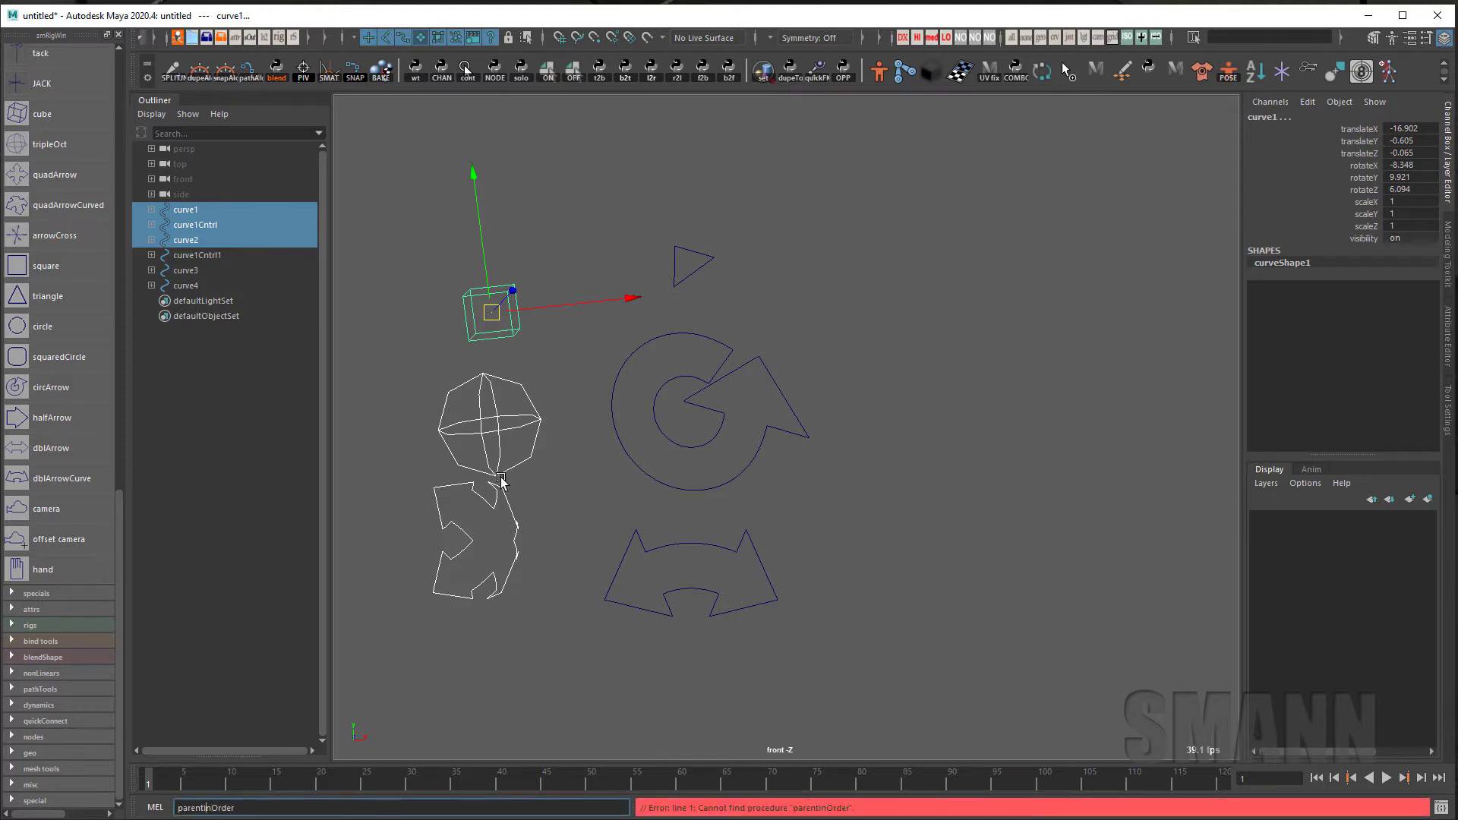
key(Return)
Parent the triangle, circArrow and dblArrowCurve curves in order with the same MEL command
drag(730, 603, 692, 187)
key(grave)
key(Up)
key(Return)
Walk up the hierarchy from the lowest curve of each column to check the parenting
click(852, 464)
click(497, 573)
key(Up)
drag(750, 640, 830, 674)
click(666, 586)
key(Up)
key(Up)
click(867, 466)
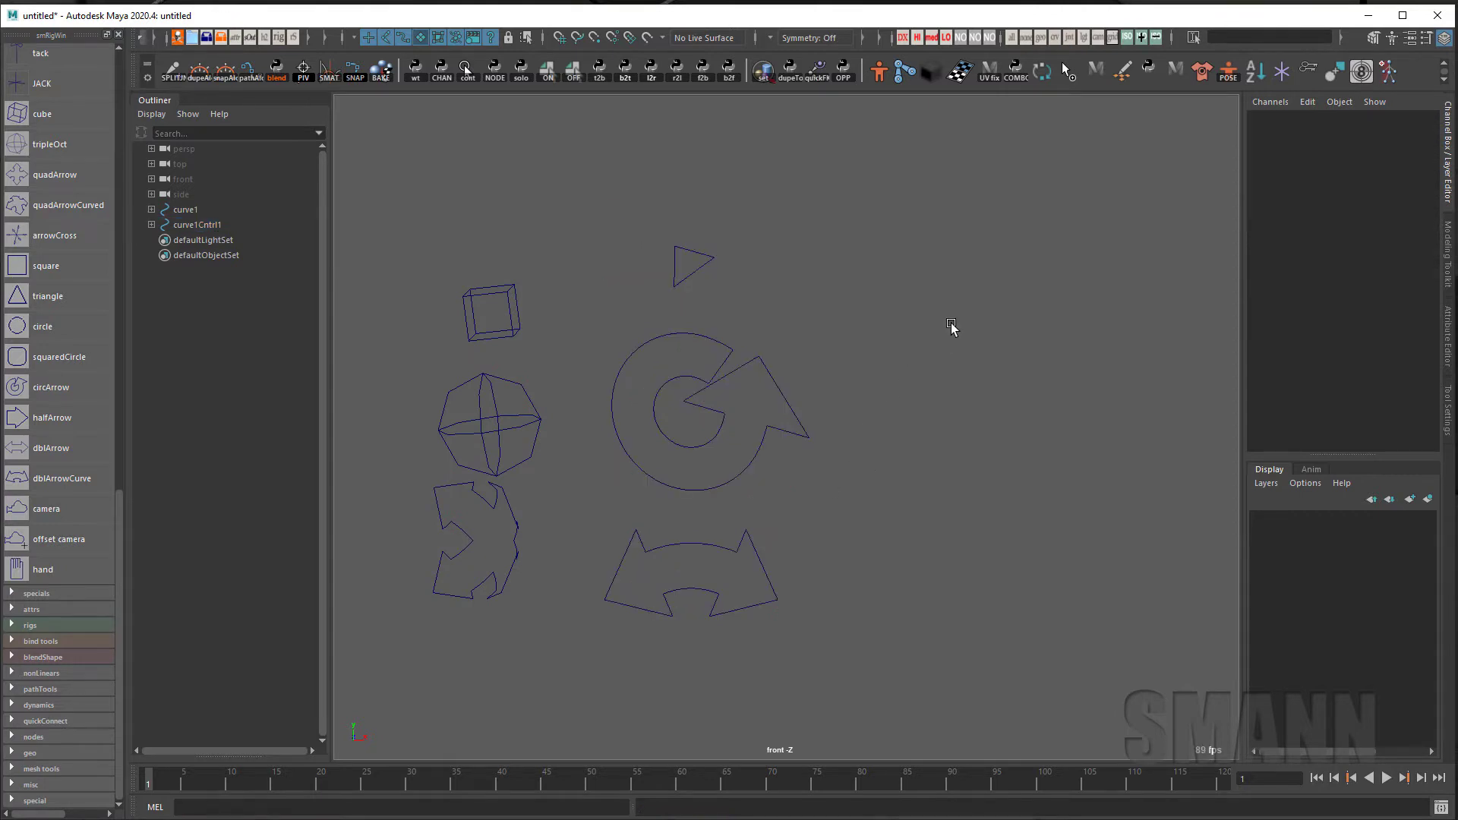
Create a polygon cube, rotate it to about 26.7, -30, -13.8, scale it to about 4.95 and show it shaded
shift+right_drag(952, 325, 950, 366)
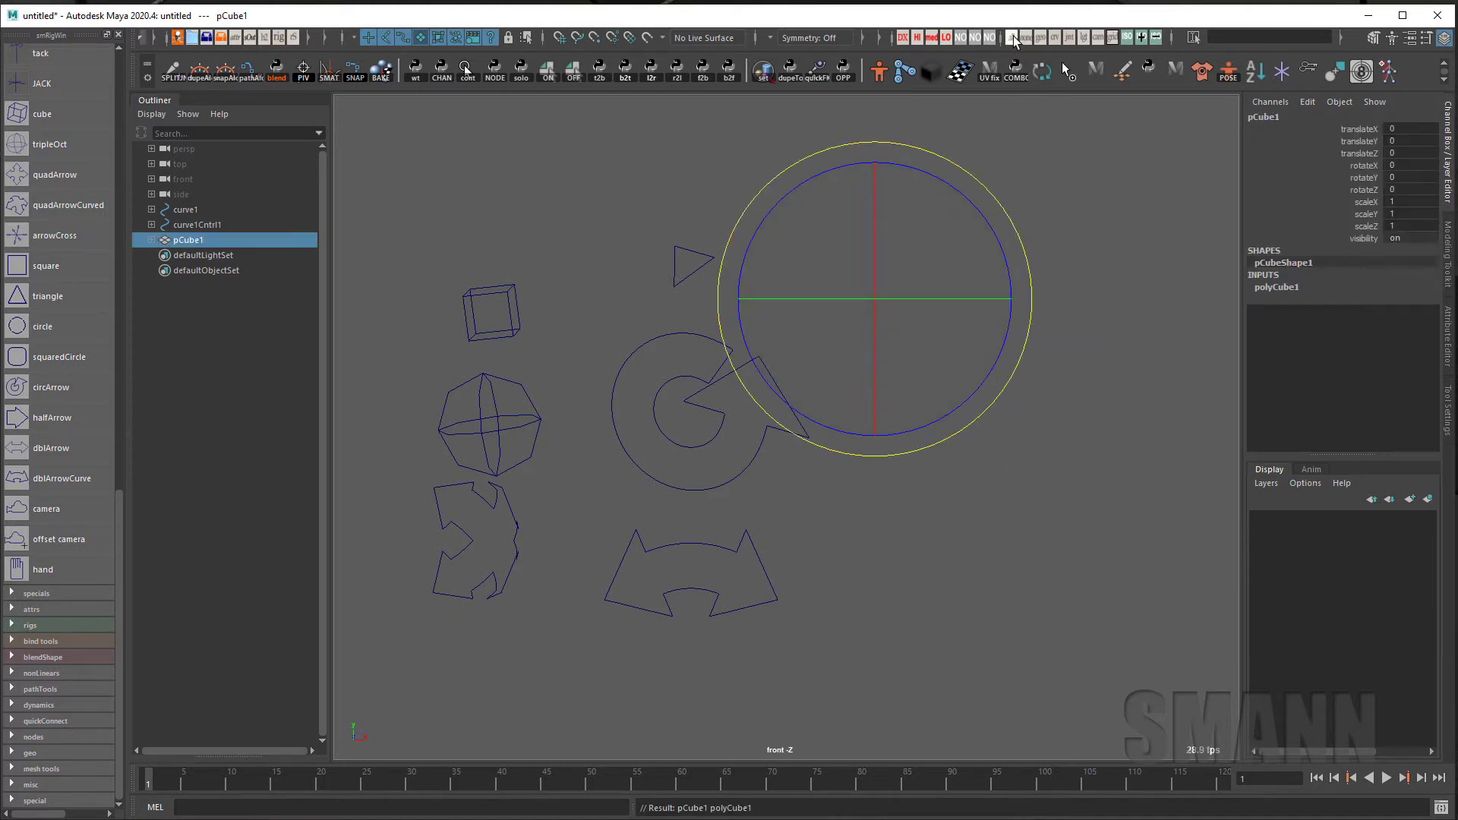
mouse_move(924, 316)
mouse_down()
mouse_move(889, 311)
mouse_move(991, 300)
mouse_up()
key(r)
key(5)
click(1040, 434)
Turn on the wireframe display over the shaded polygon cube
key(alt+x)
alt+middle_drag(994, 495, 1000, 492)
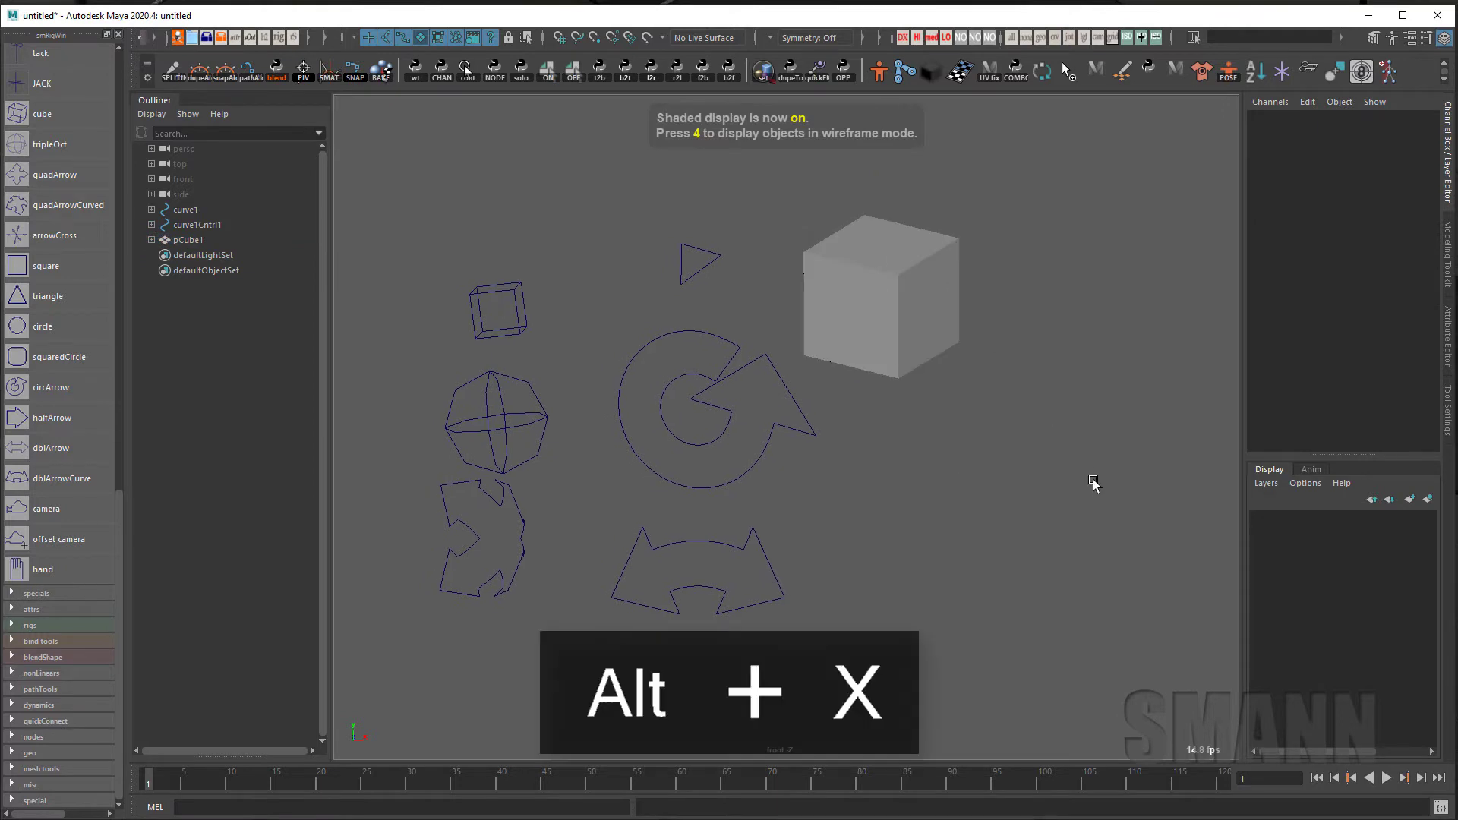
mouse_move(856, 326)
mouse_down()
mouse_move(972, 395)
mouse_move(910, 281)
mouse_up()
key(alt+w)
click(1105, 545)
click(1119, 447)
alt+middle_drag(1121, 419, 1110, 422)
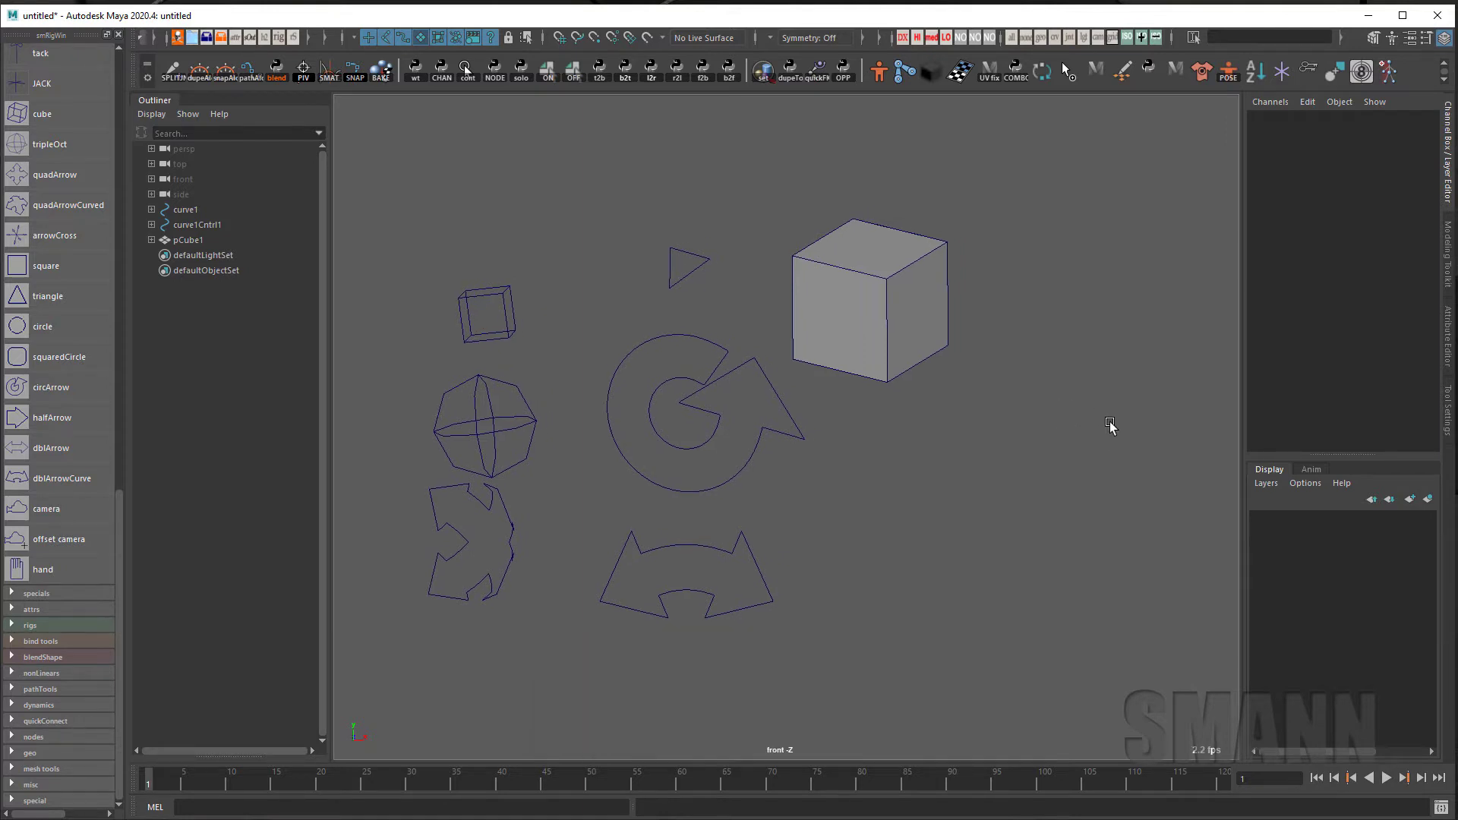
alt+middle_drag(1119, 483, 1058, 466)
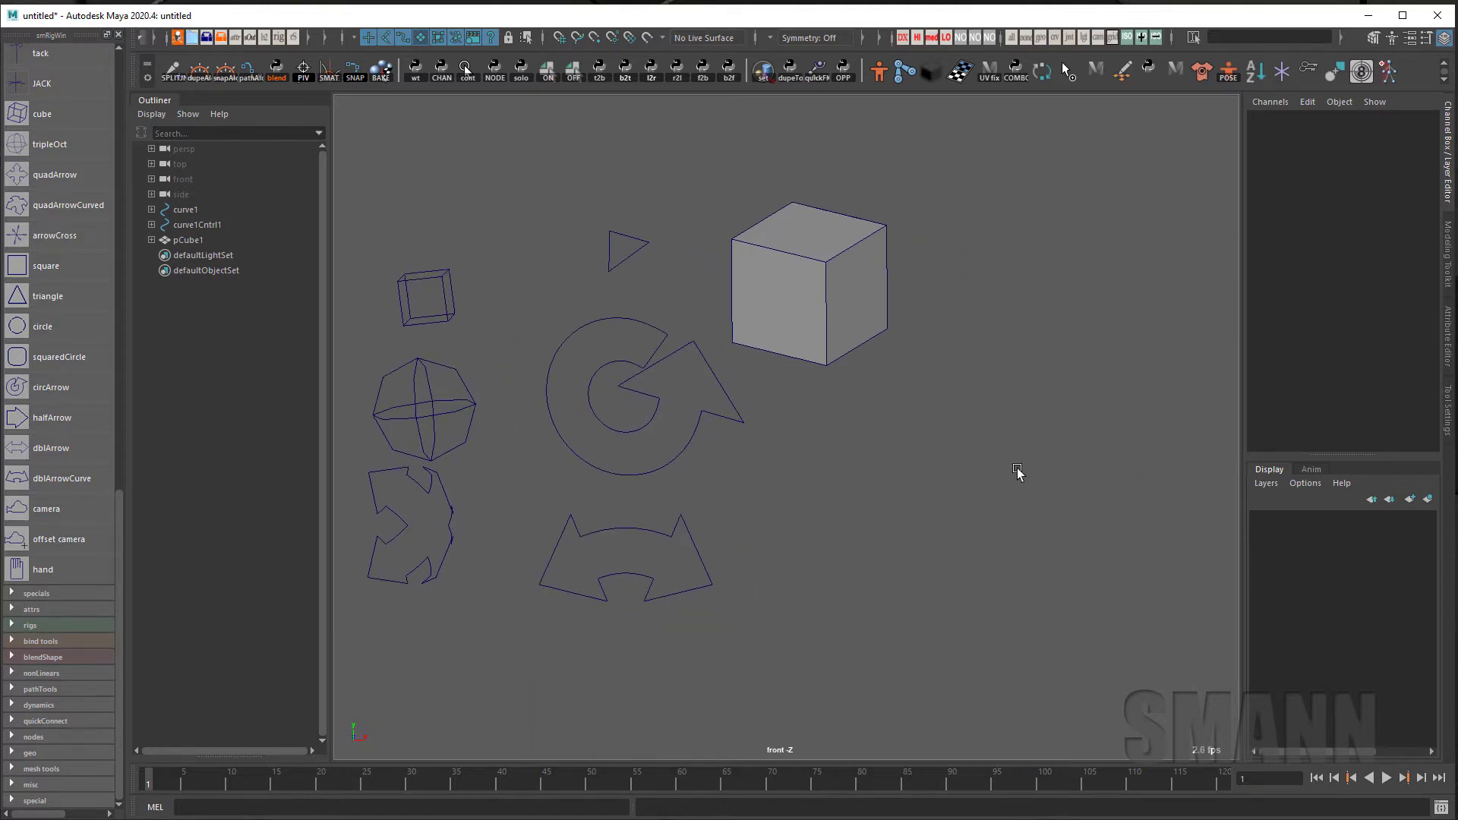
Select the triangle control curve and show the attributes of its transform node, curve1Cntrl1
drag(775, 185, 1081, 441)
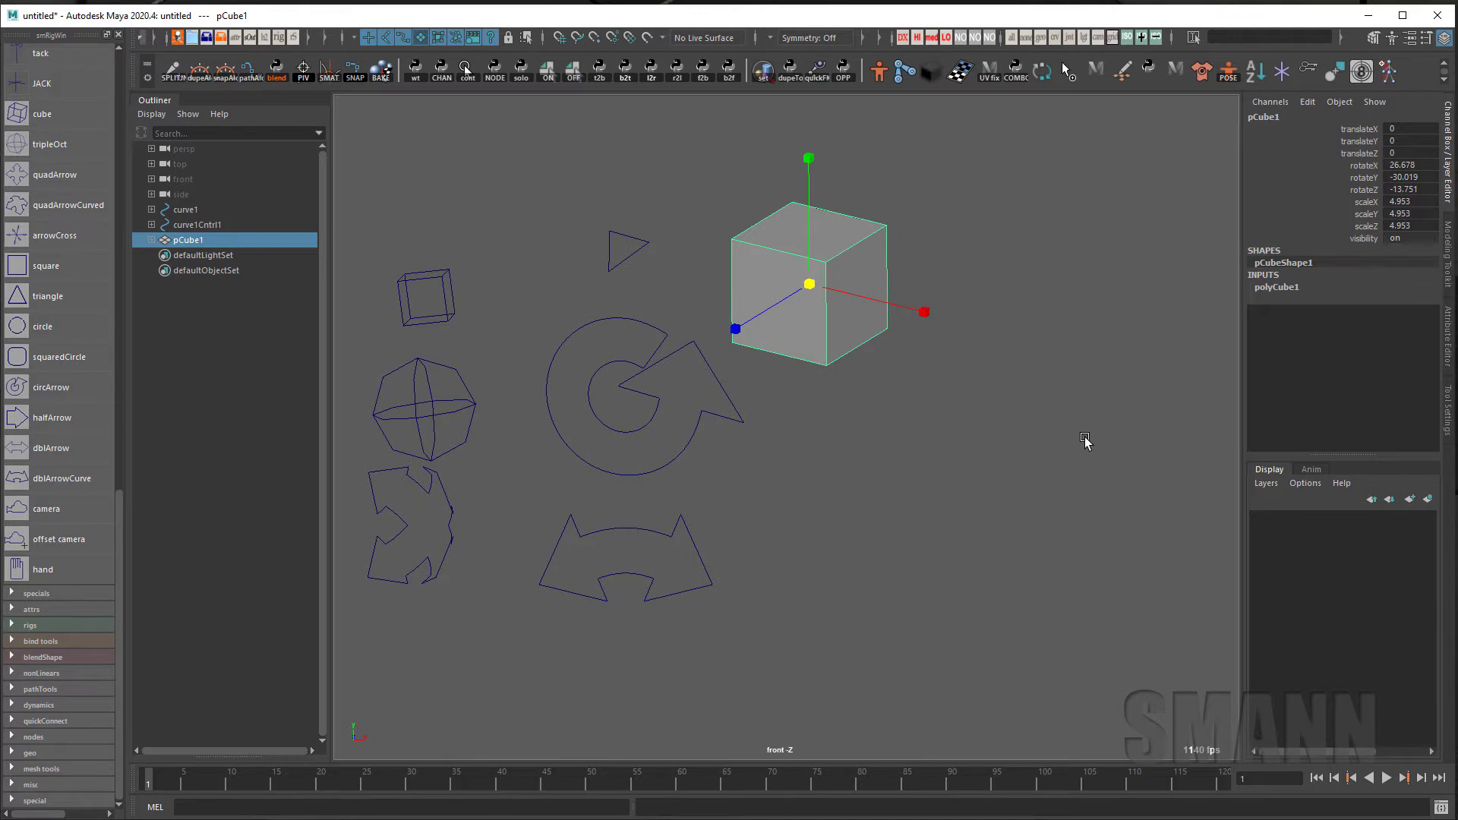
click(1068, 443)
drag(591, 215, 682, 252)
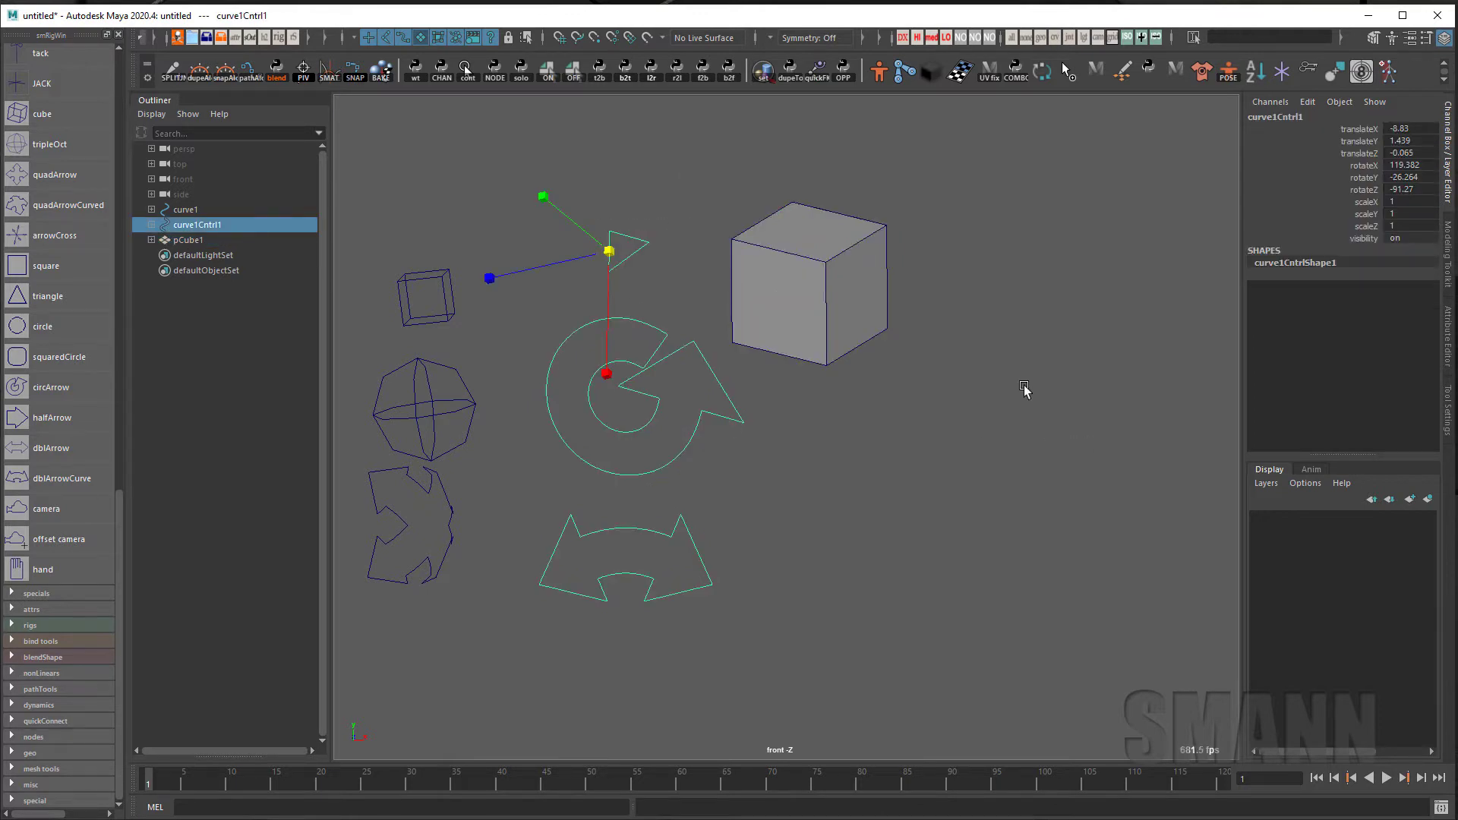
key(ctrl+a)
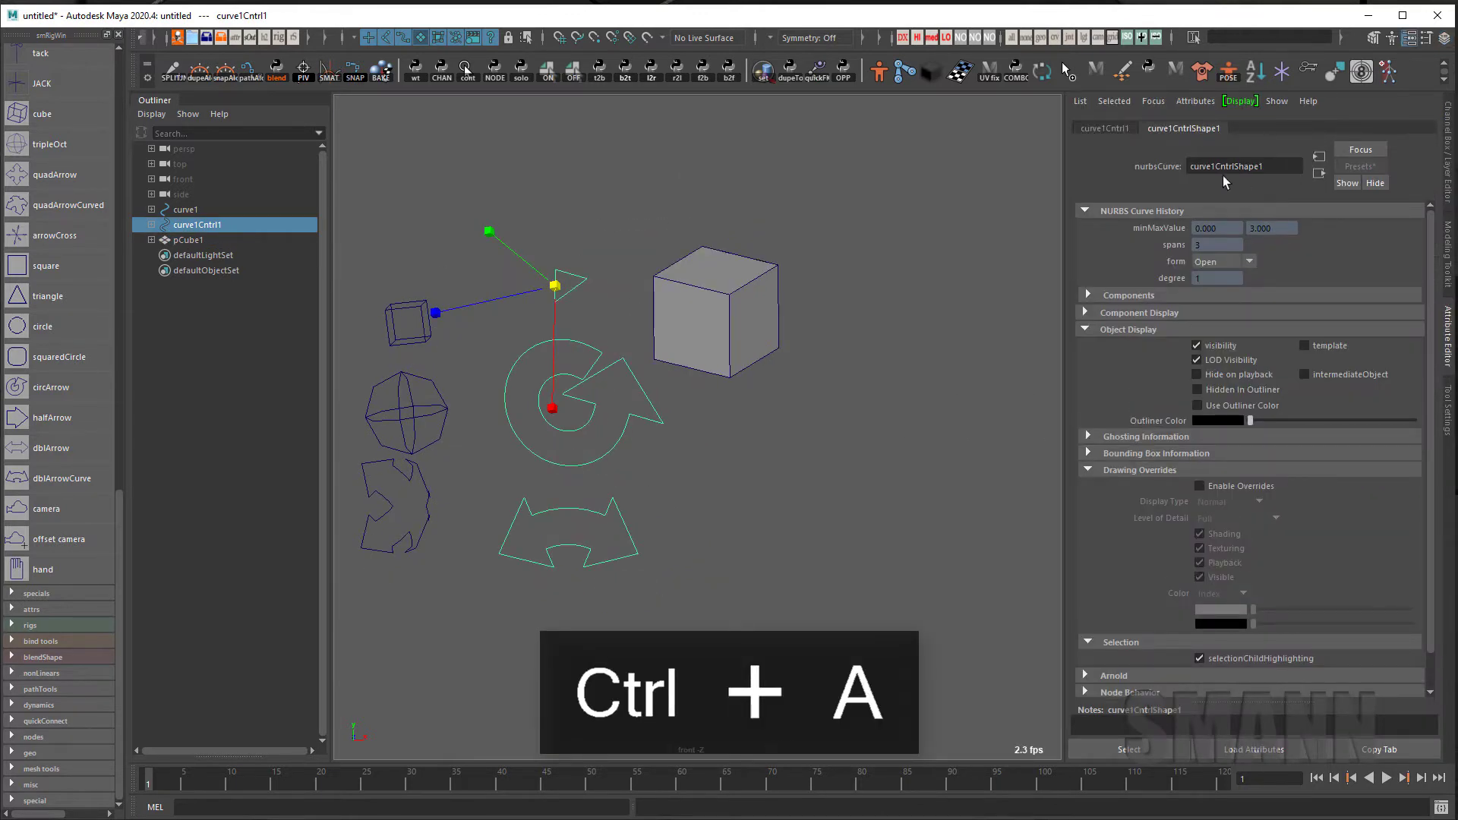
click(1105, 128)
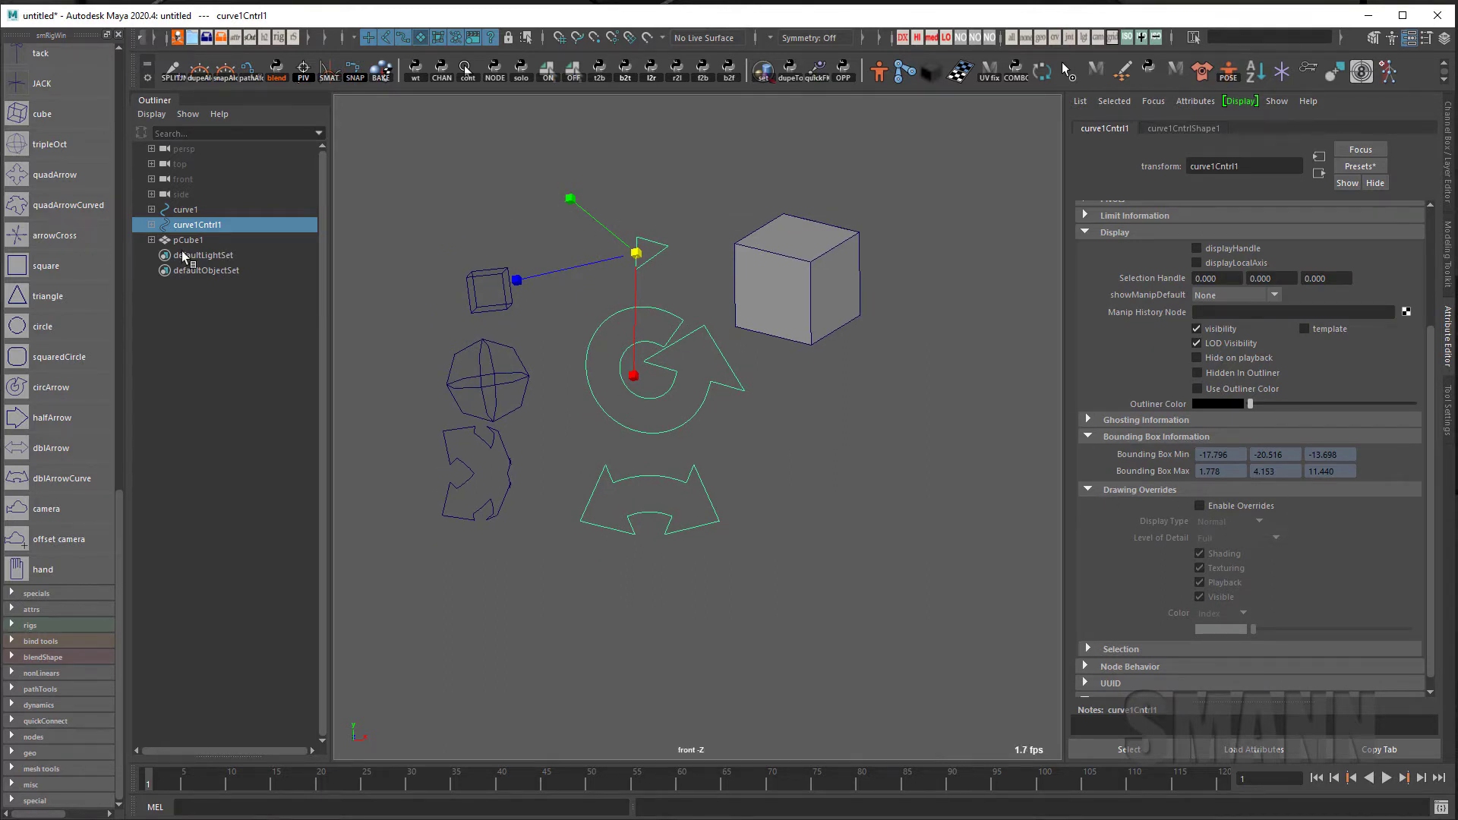
Expand curve1Cntrl1 in the Outliner and examine its shape node and child curves
click(152, 225)
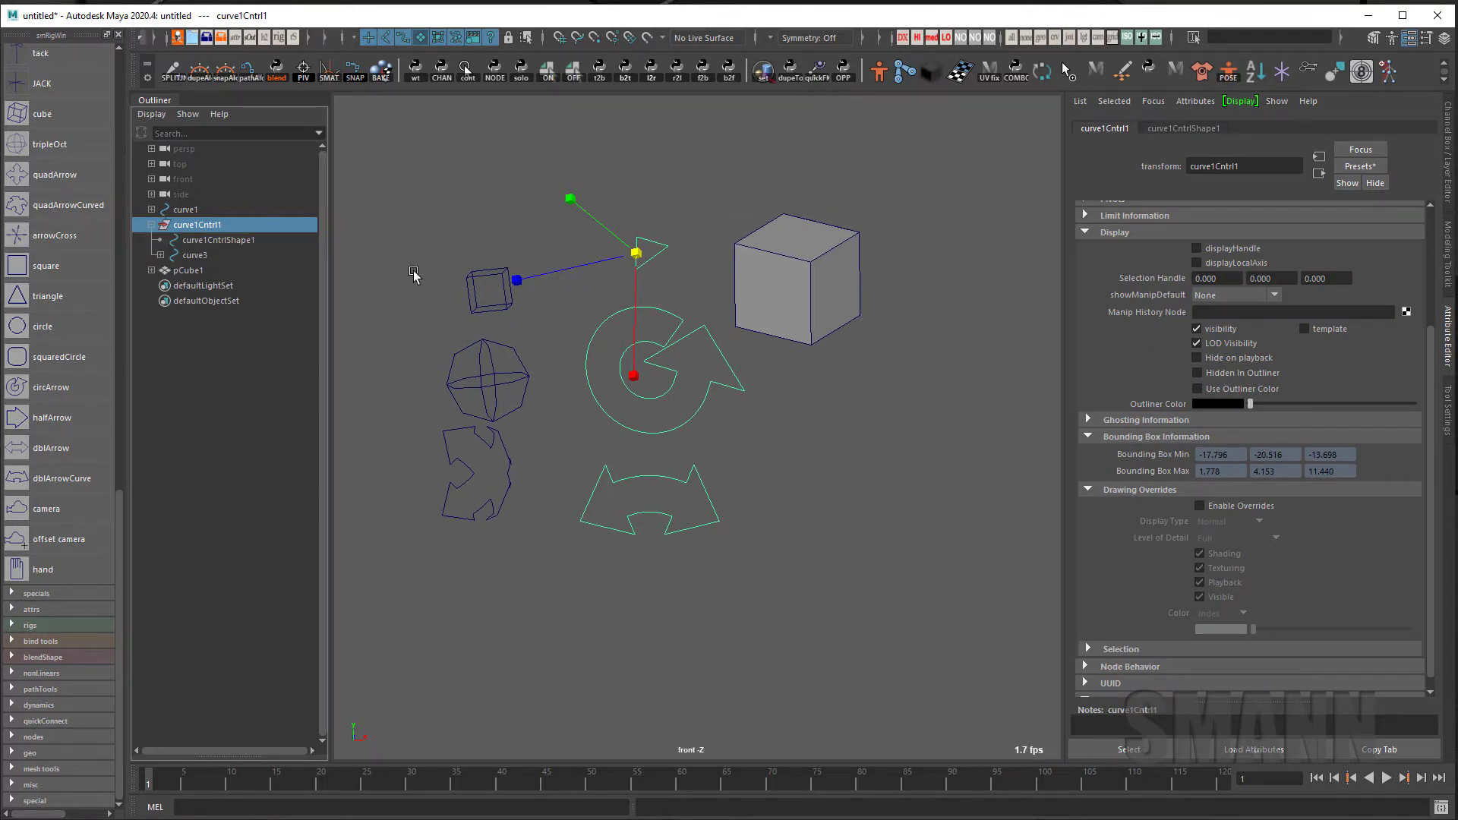
click(667, 231)
click(718, 351)
click(635, 240)
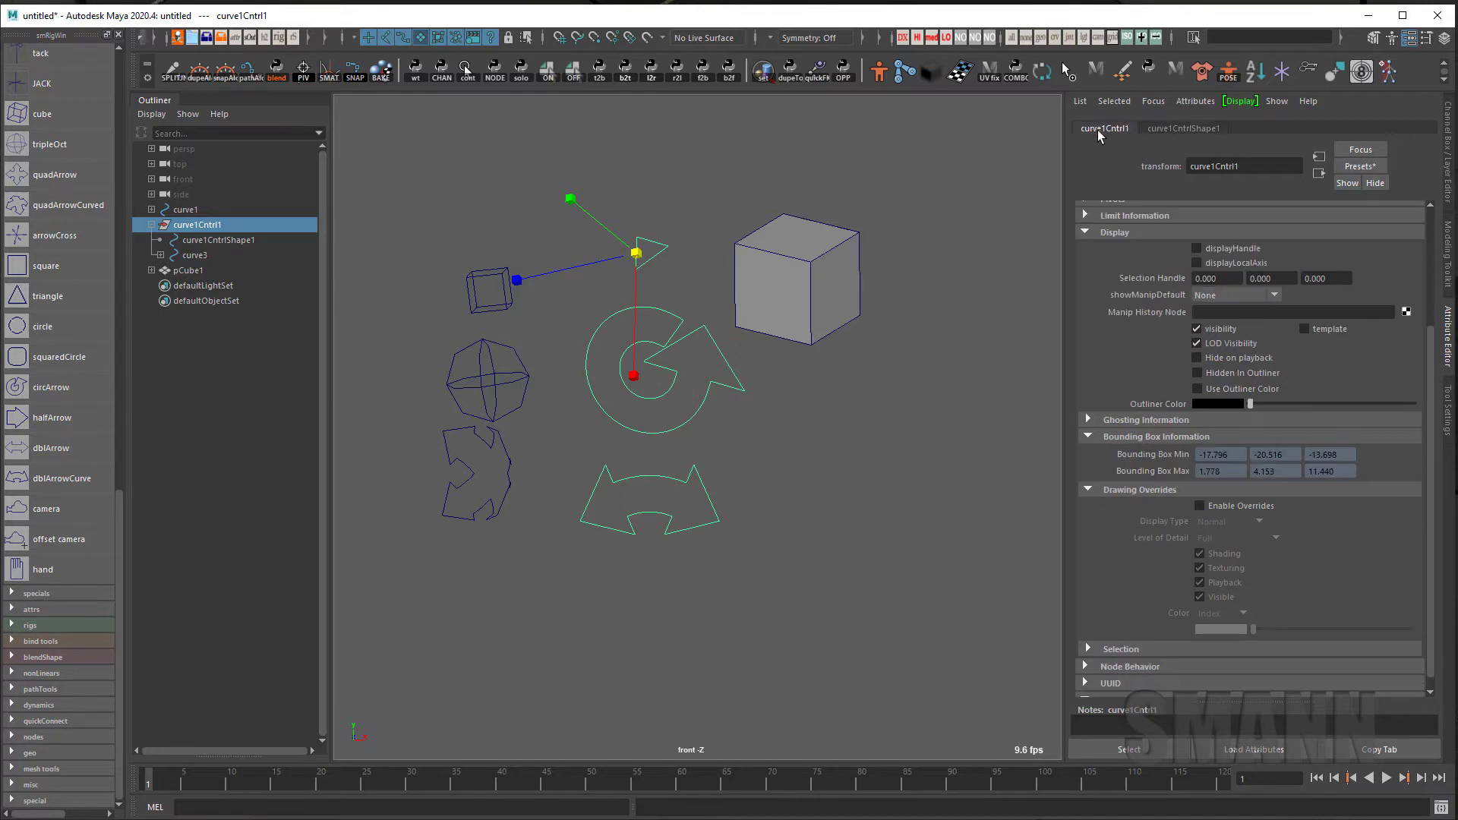
Hide shape nodes in the Outliner and expand the whole hierarchy below curve1Cntrl1
right_click(274, 158)
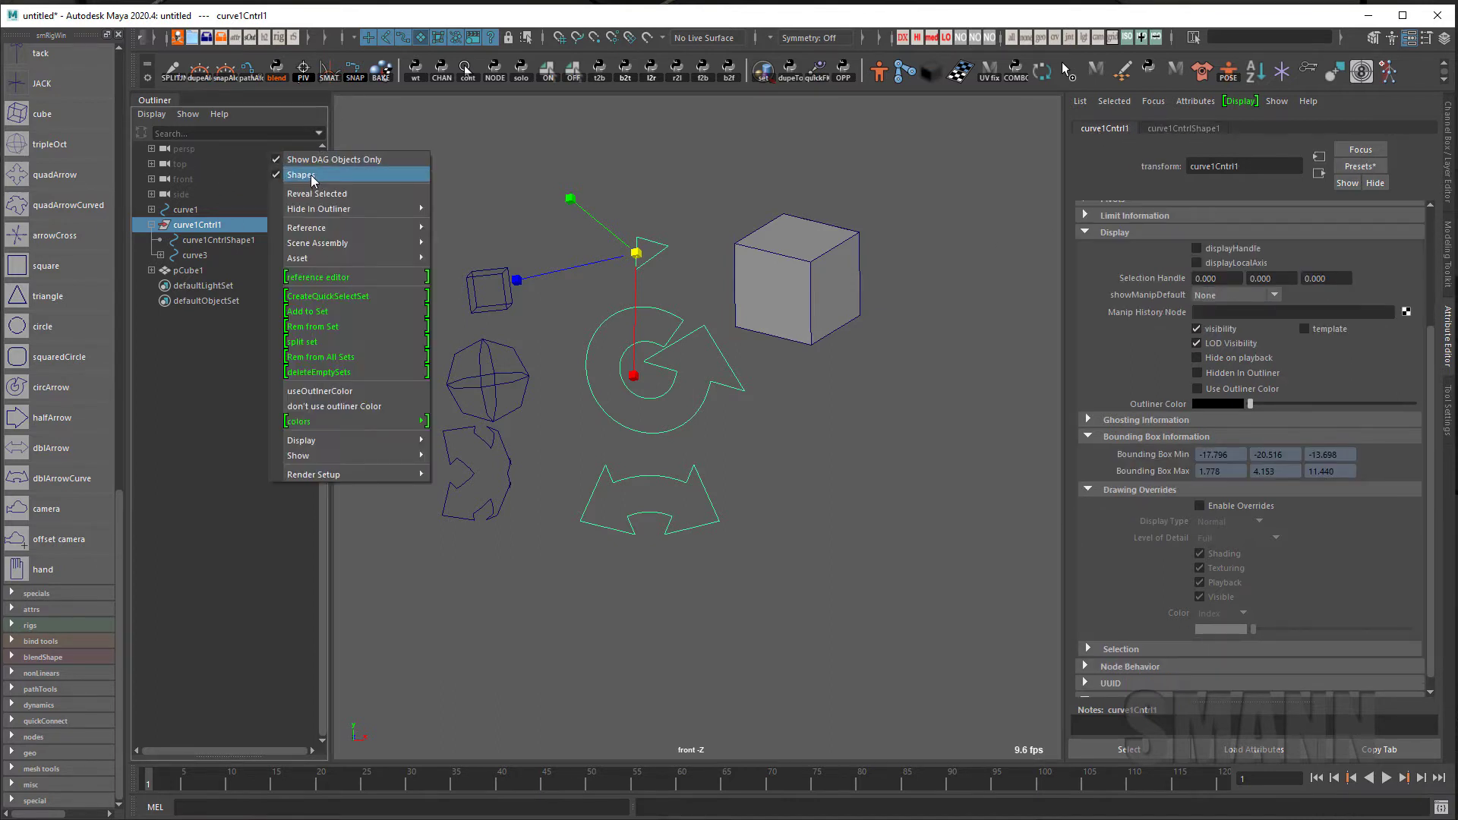
click(316, 181)
click(151, 226)
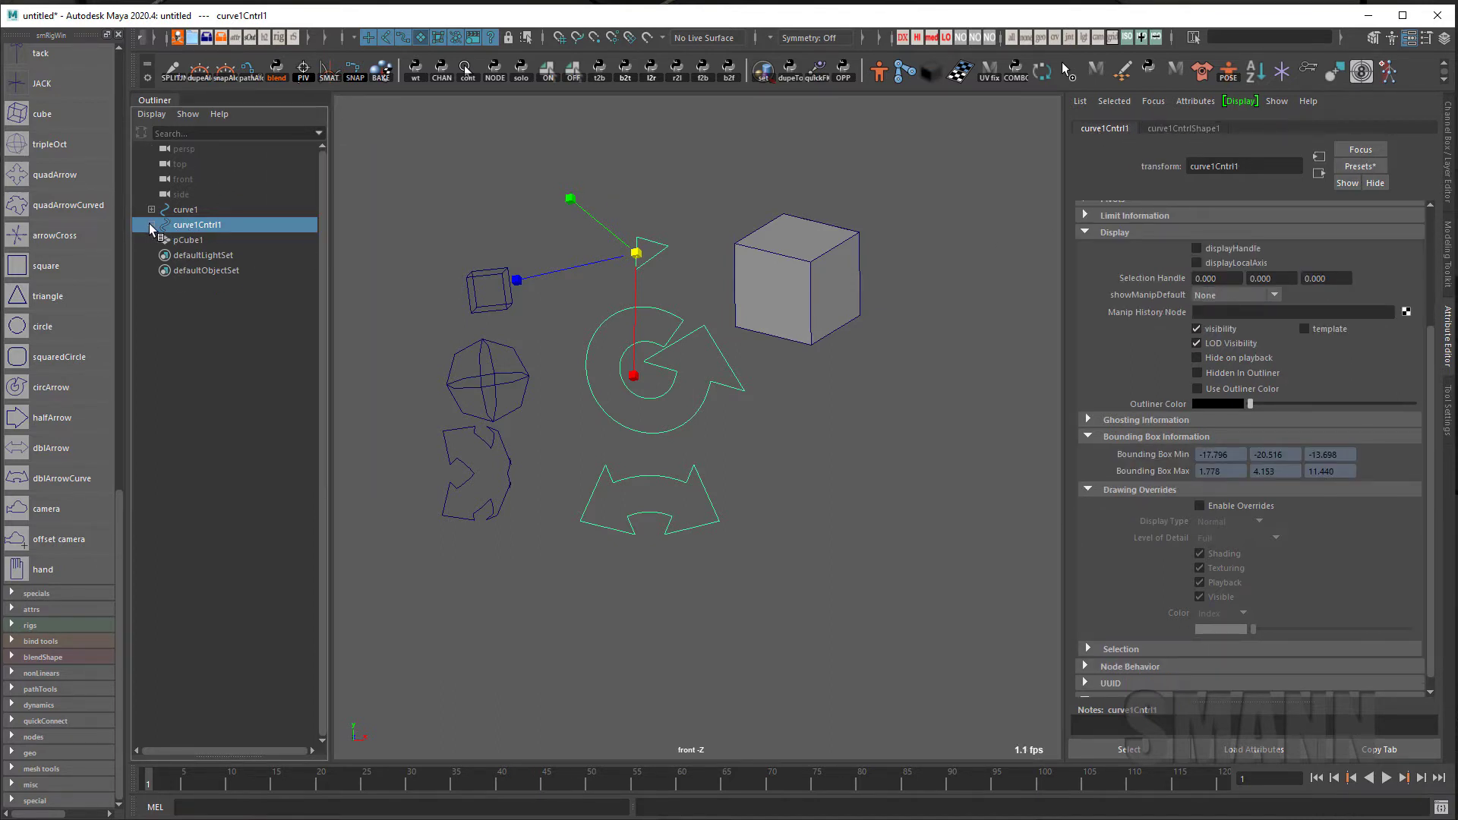
shift+click(150, 225)
click(196, 241)
click(204, 255)
click(205, 240)
click(204, 226)
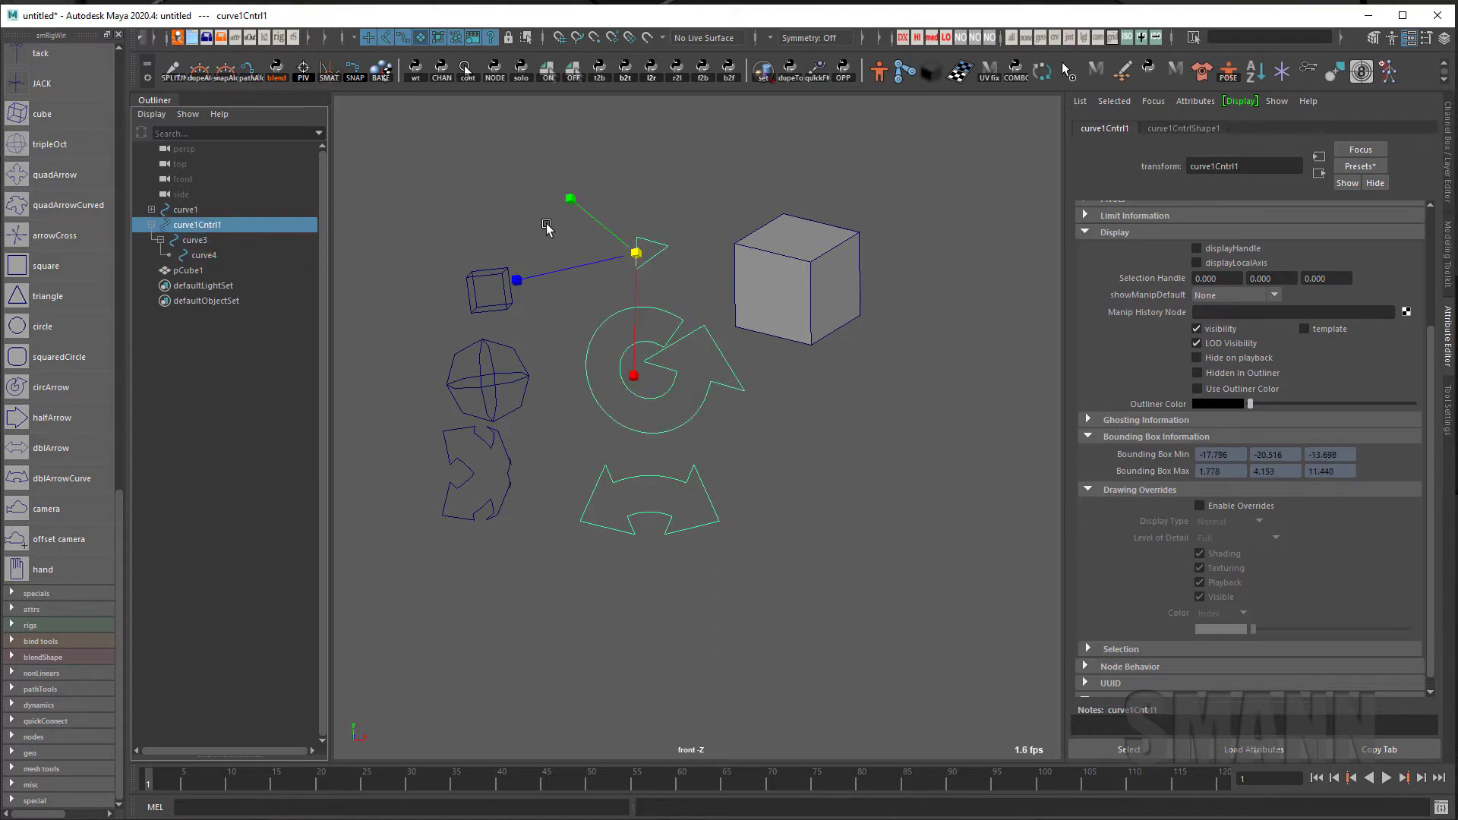
Enable drawing overrides on the triangle curve's transform and set its index color to yellow
click(545, 221)
click(658, 262)
click(1215, 511)
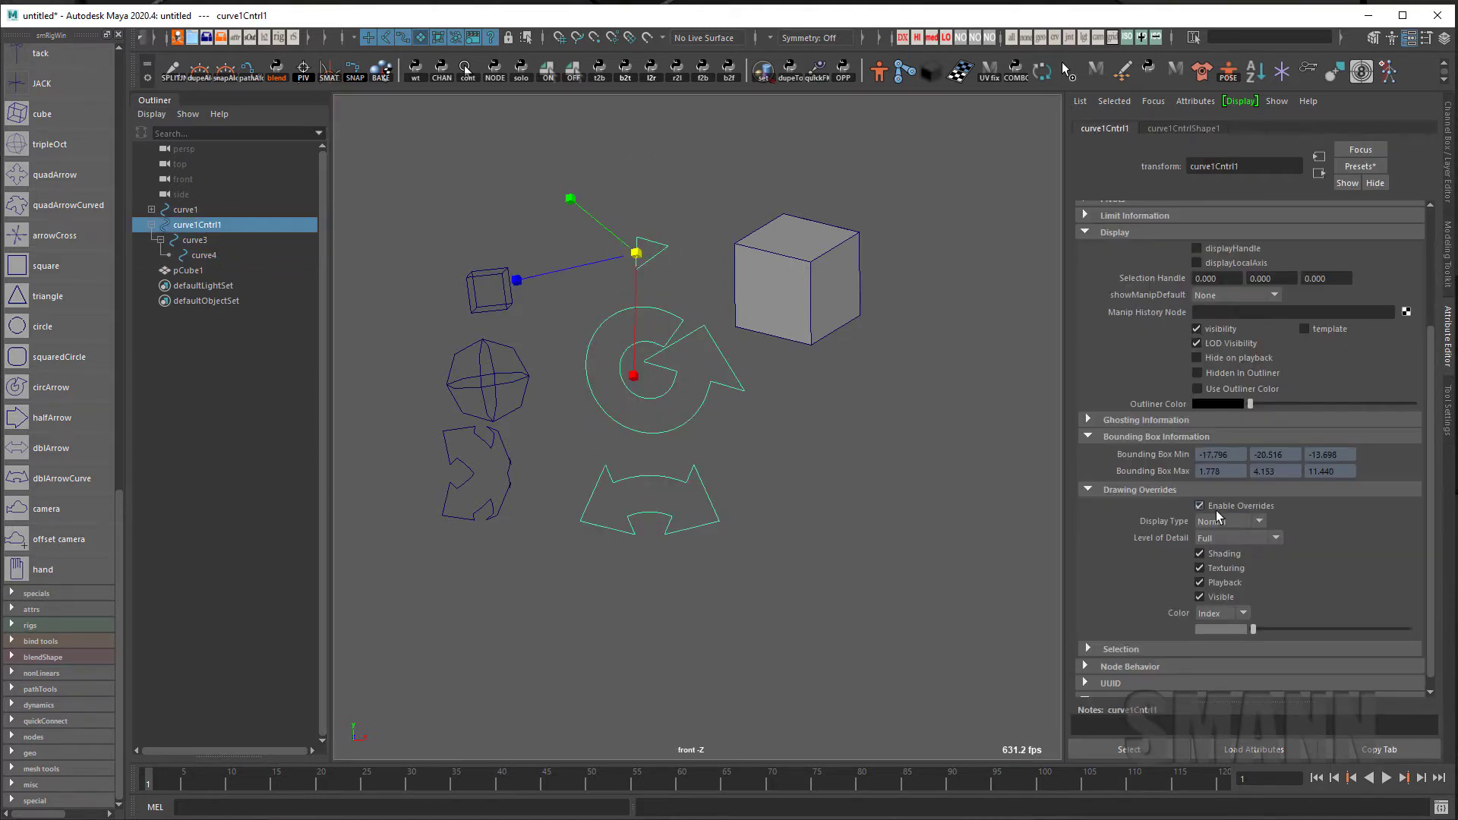
mouse_move(1259, 632)
mouse_down()
mouse_move(1351, 627)
mouse_move(1298, 633)
mouse_up()
drag(1297, 634, 1364, 630)
click(881, 577)
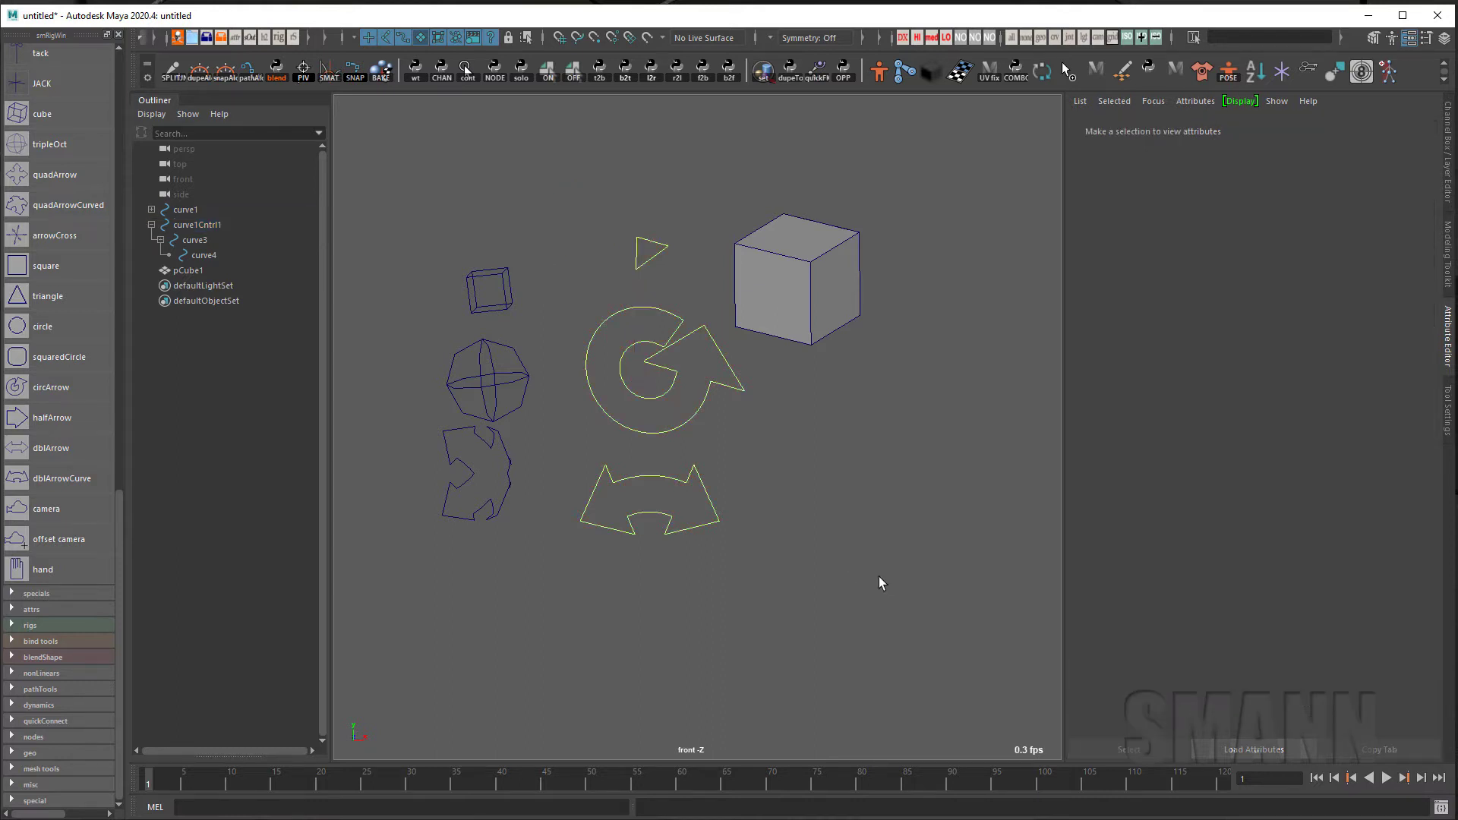
Enable drawing overrides on the dblArrowCurve control (curve4) and set its index color to cyan
click(672, 516)
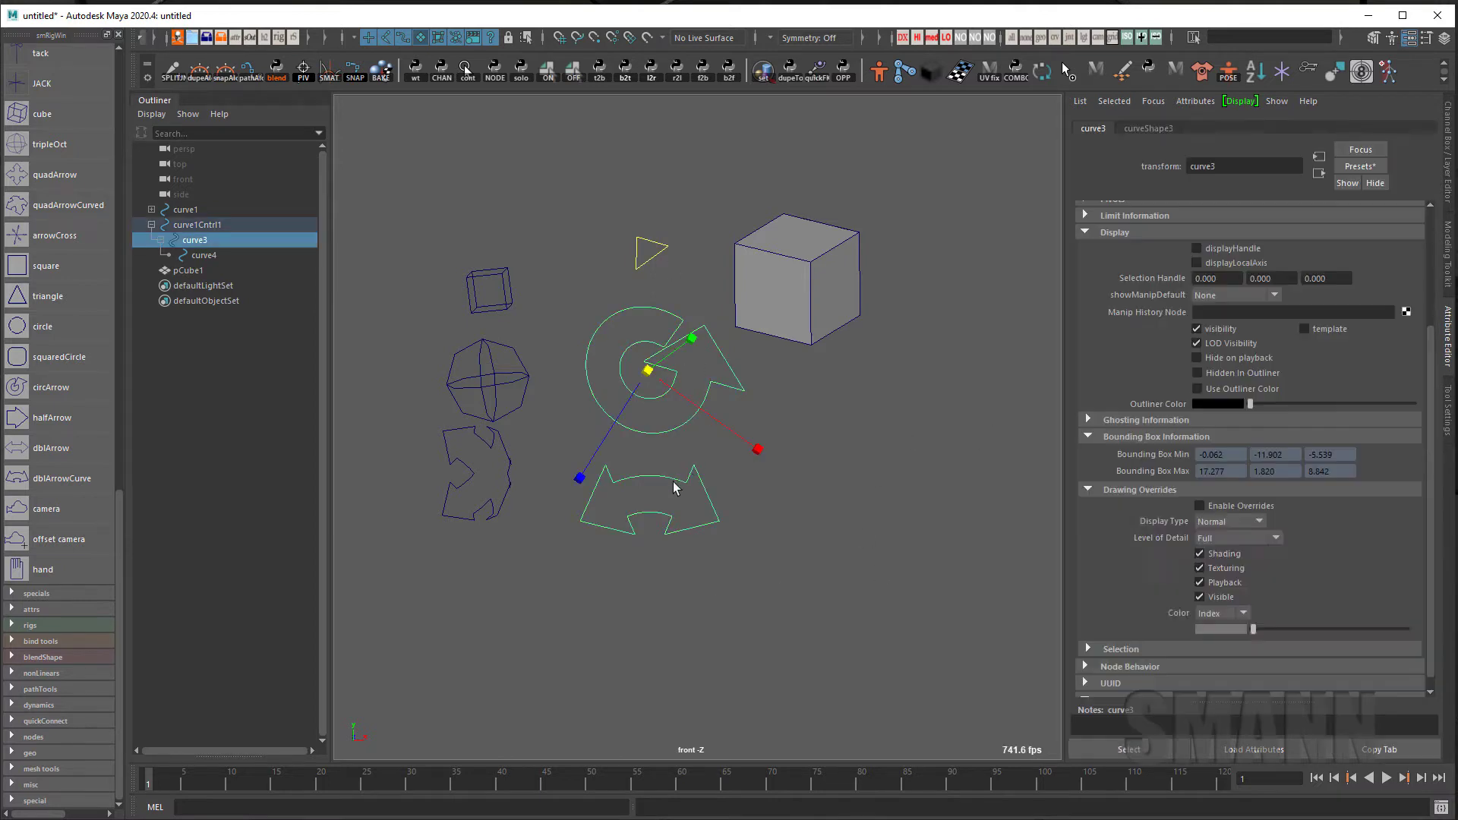
click(909, 629)
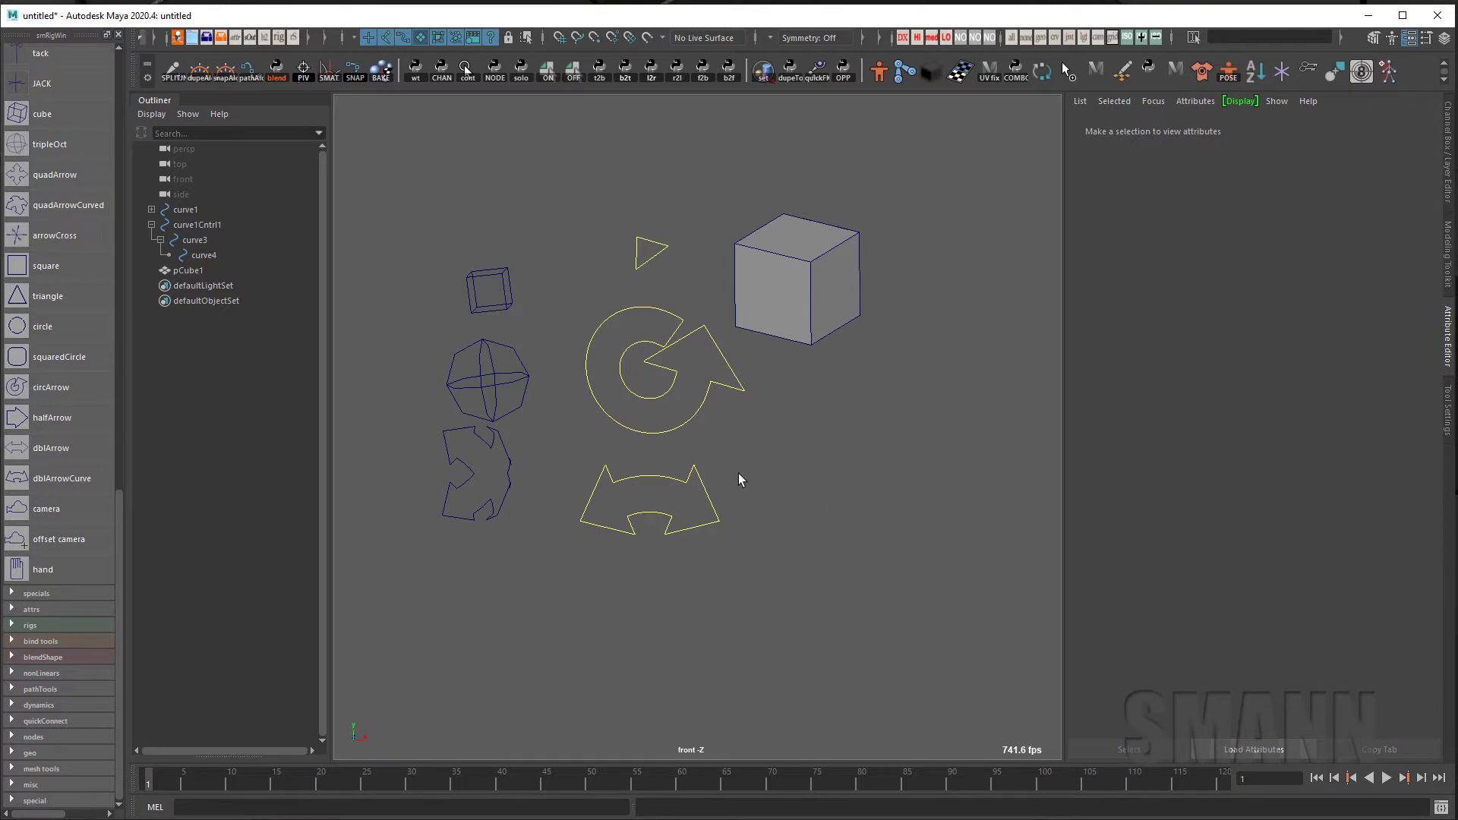
drag(669, 489, 839, 559)
click(1201, 506)
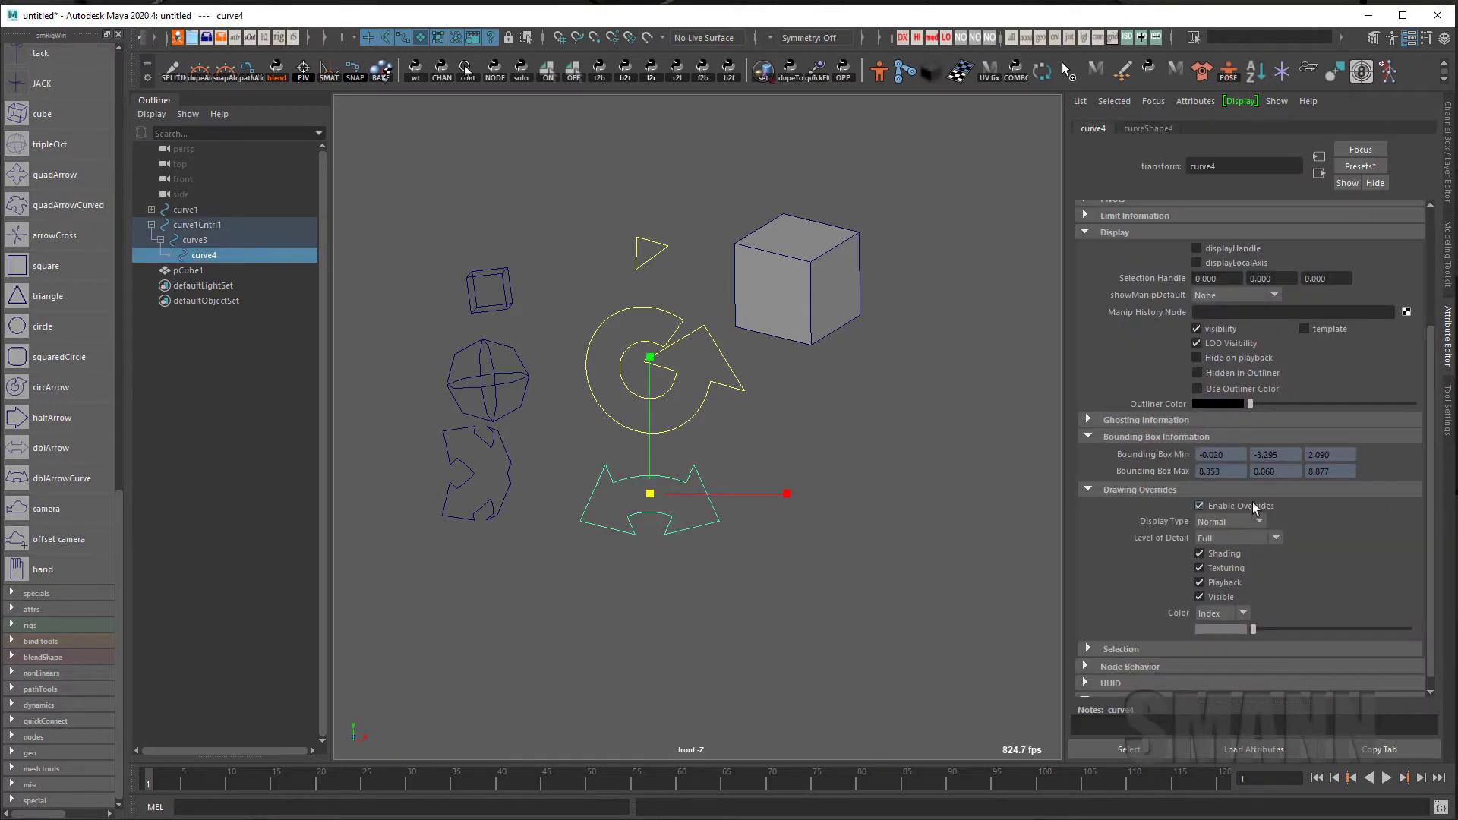
drag(1269, 631, 1343, 631)
click(898, 614)
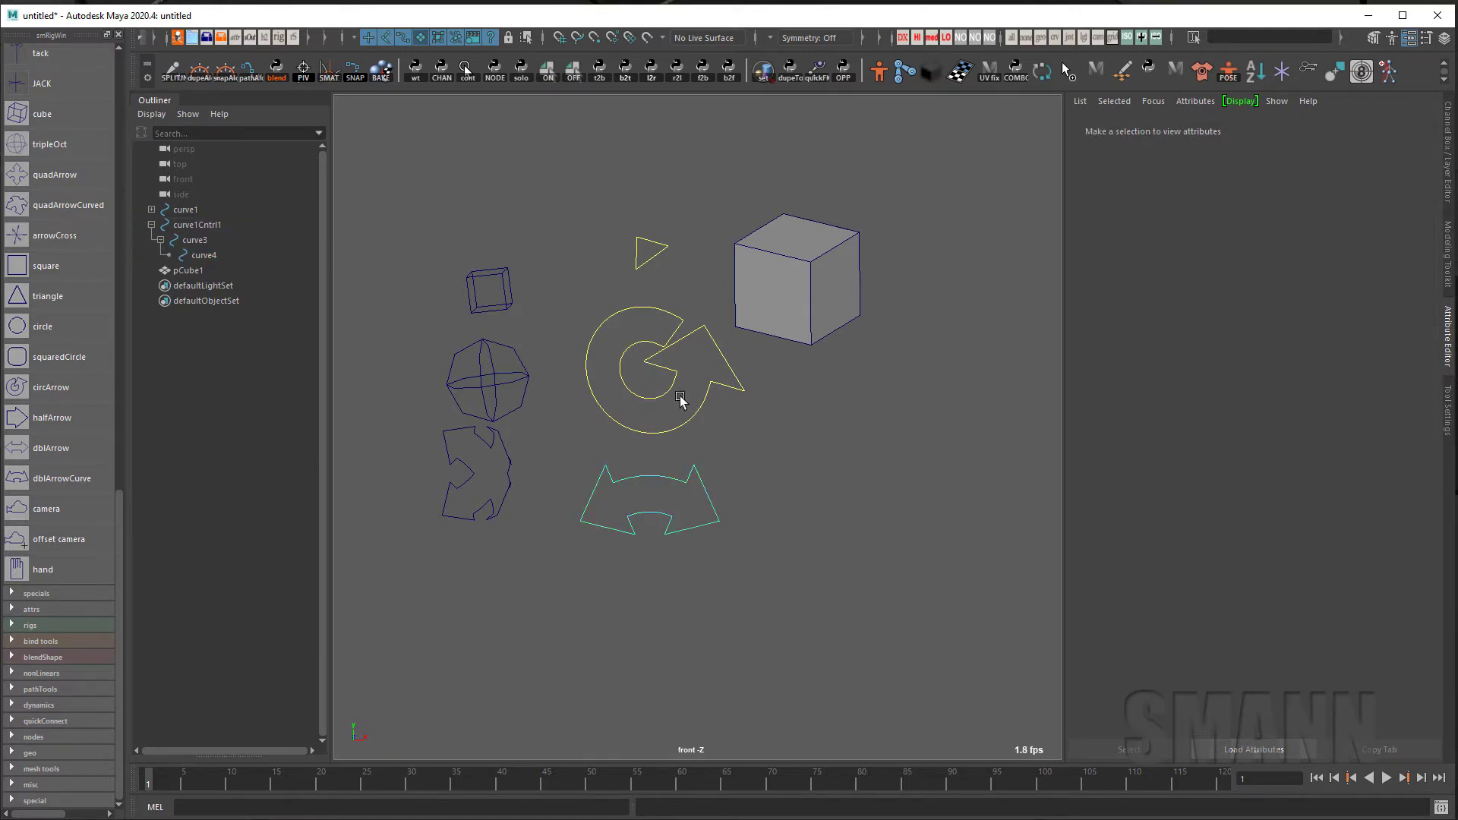
Enable drawing overrides on the circArrow control (curve3) and set its index color to blue
click(673, 384)
click(1201, 506)
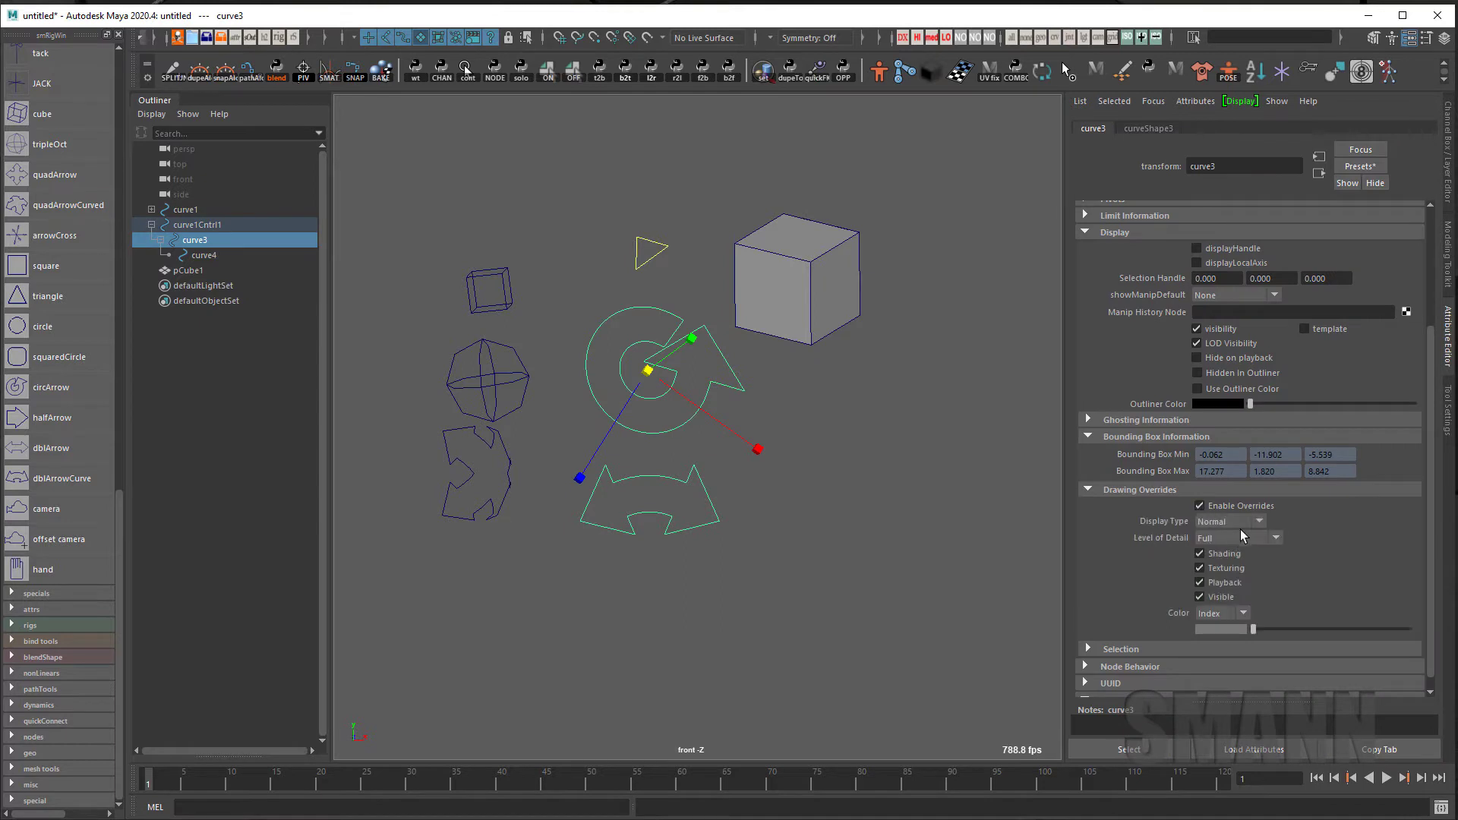
drag(1275, 632, 1373, 631)
click(940, 626)
click(755, 387)
drag(1373, 629, 1285, 632)
click(954, 580)
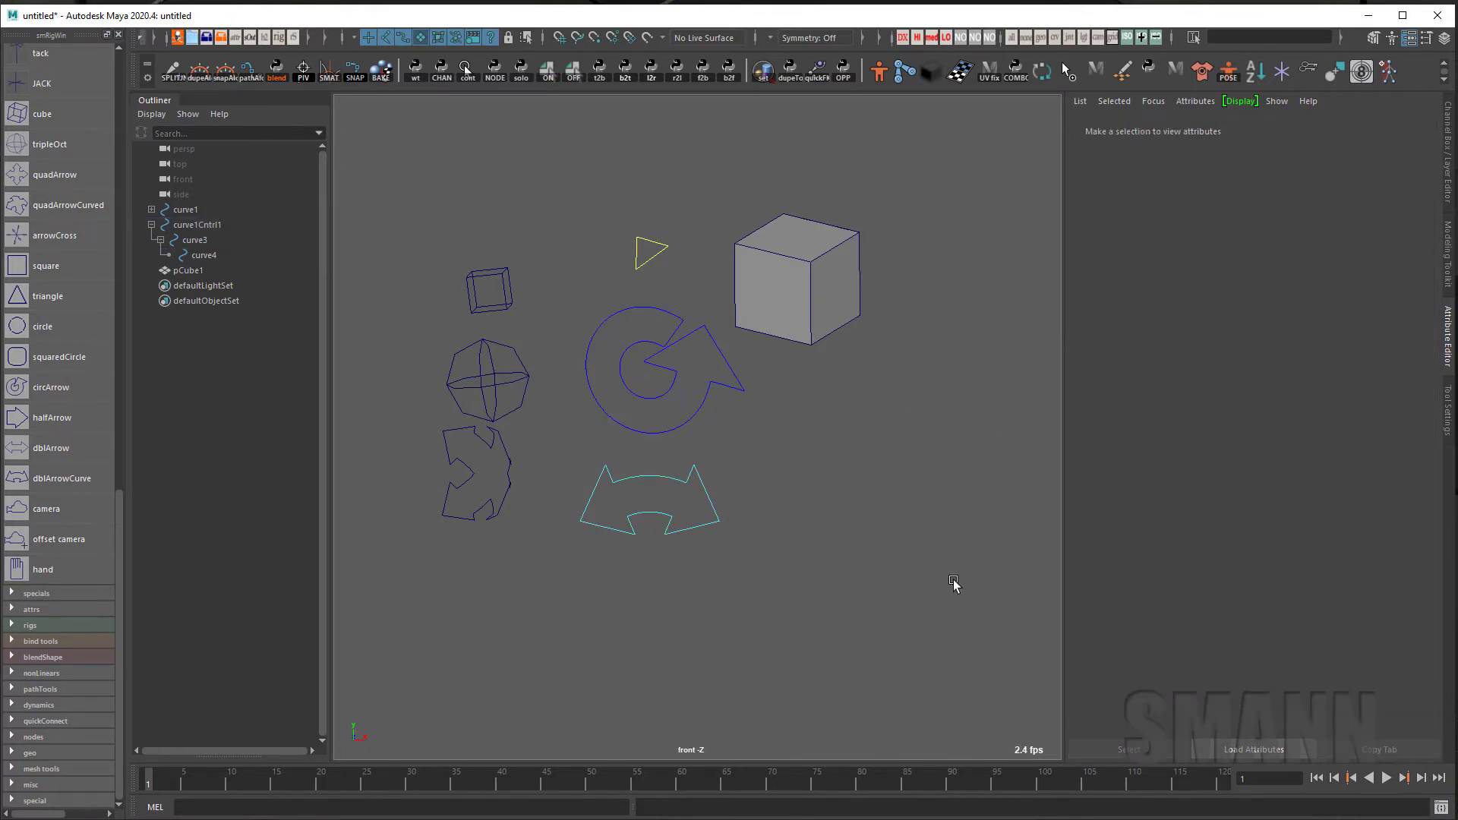
Create a new display layer containing the triangle control curve curve1Cntrl1
click(647, 243)
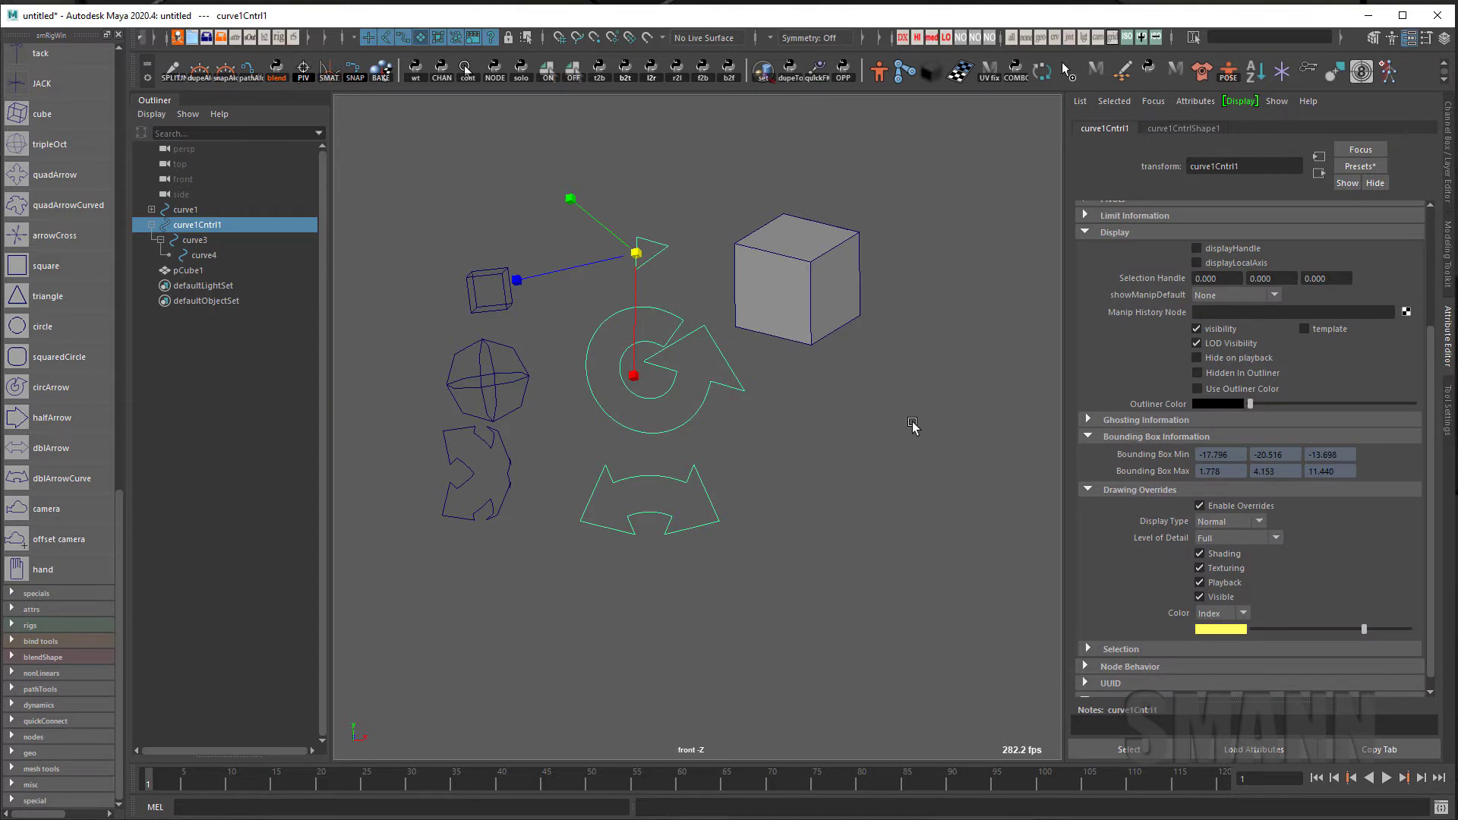
key(ctrl+a)
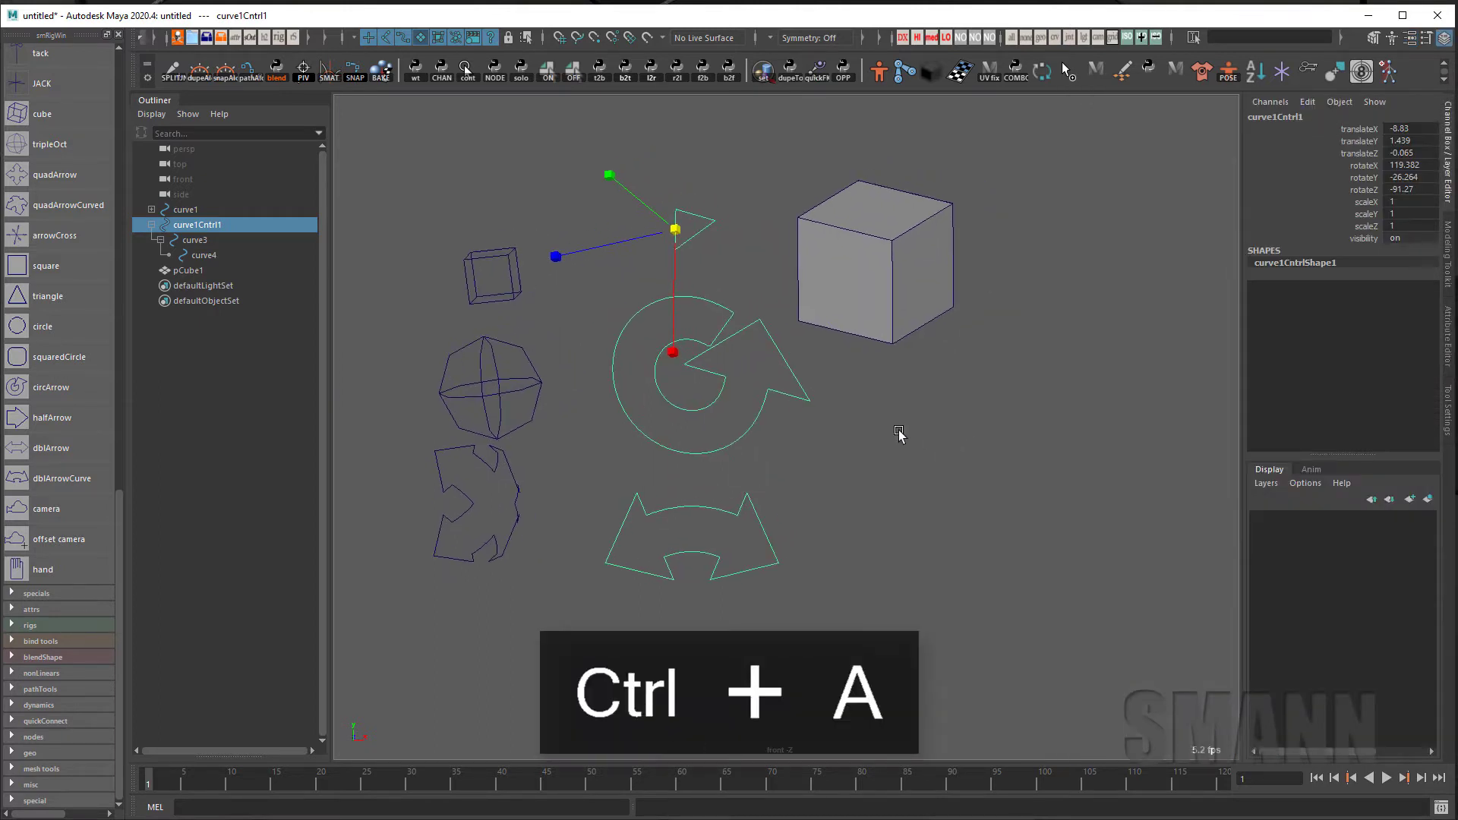
click(1428, 499)
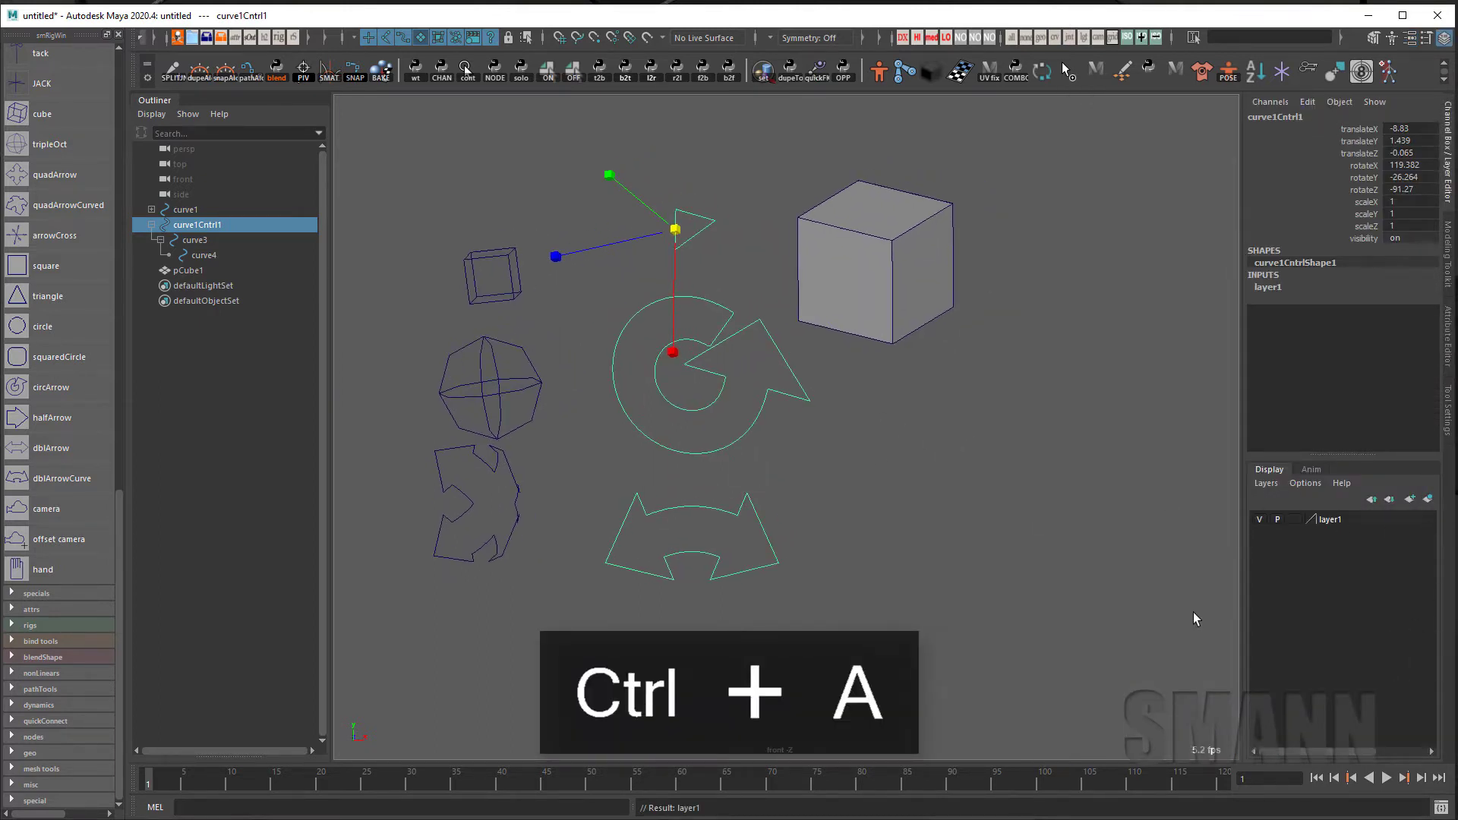
click(1065, 568)
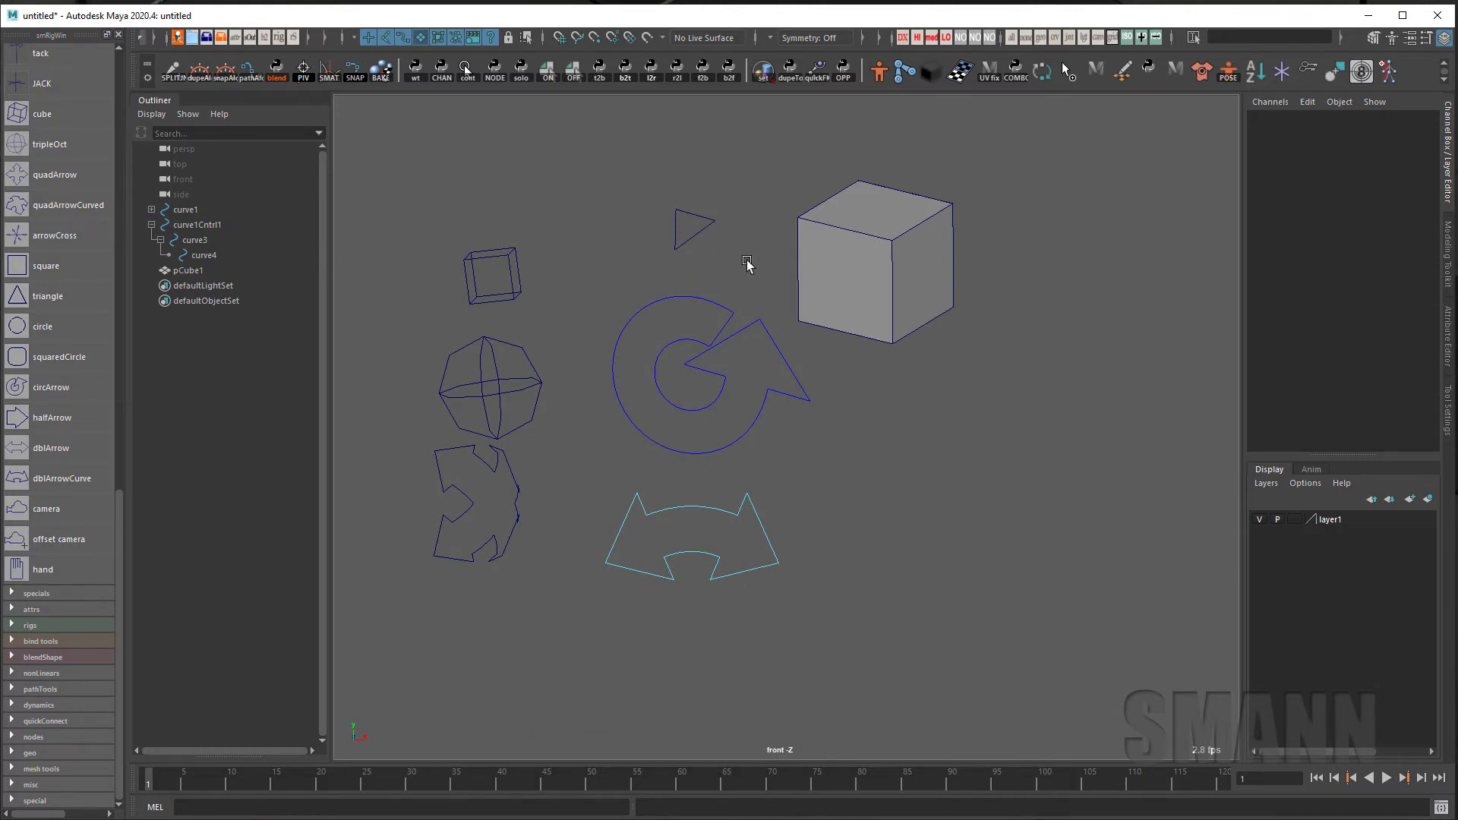
Toggle the visibility of layer1 off and back on to check its effect on the curves
drag(724, 257, 655, 201)
click(989, 417)
click(1261, 520)
click(1261, 519)
Select the display layer node with the MEL command select layer1
key(grave)
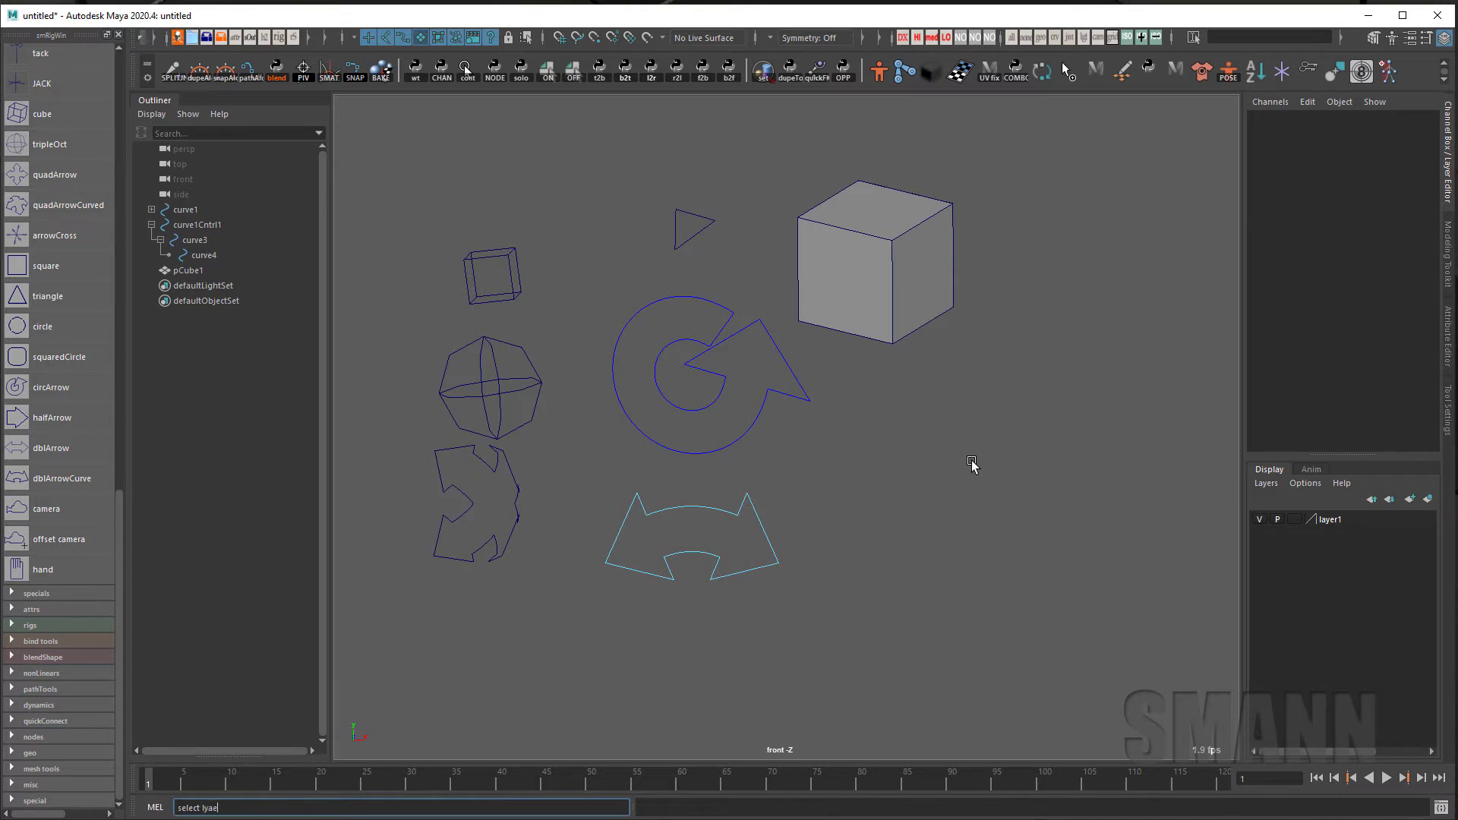
text(select layer1)
key(Return)
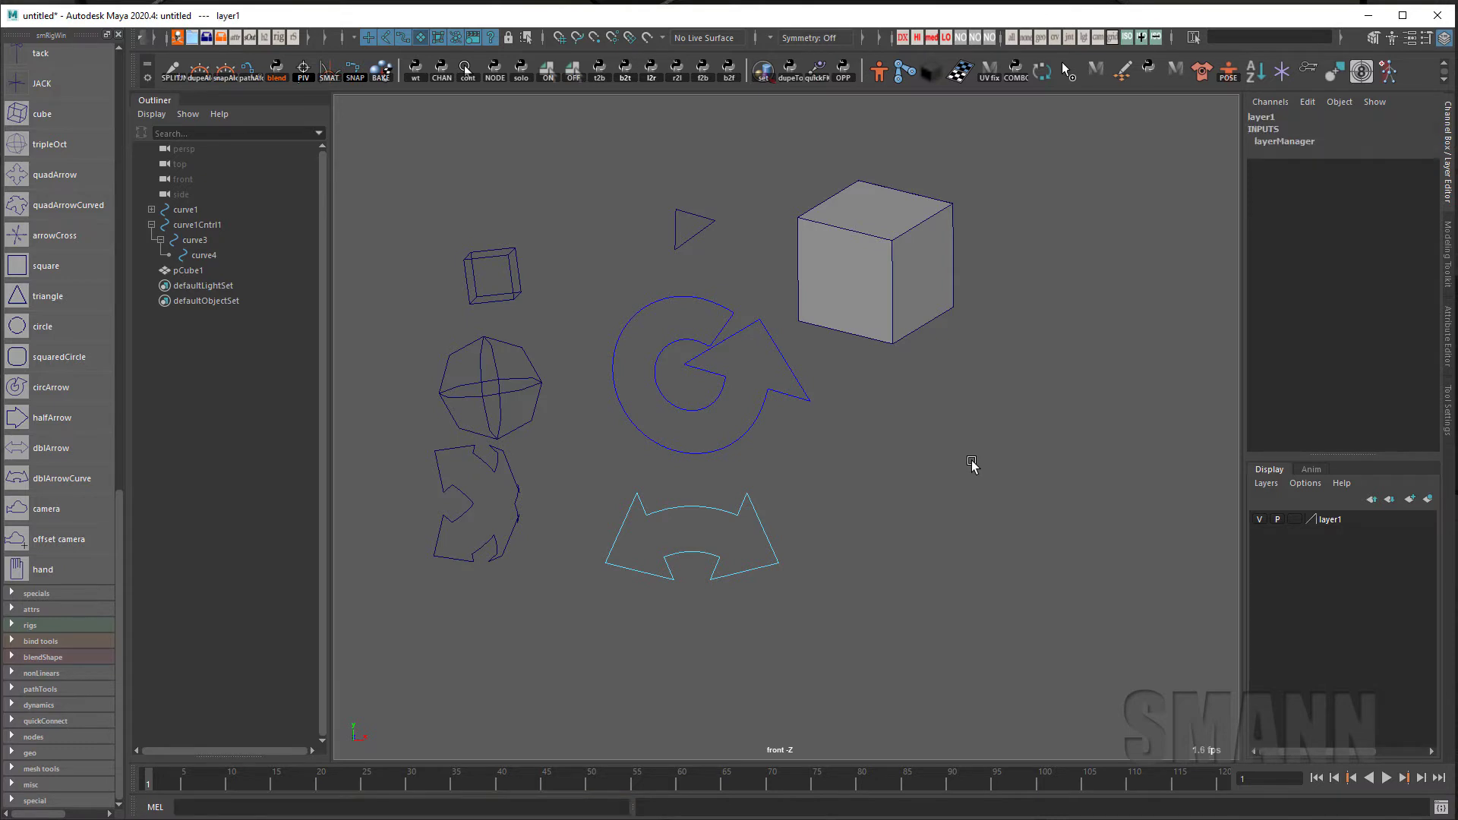
Examine the drawing override attributes of layer1 and set the layer's display type to Reference
key(ctrl+a)
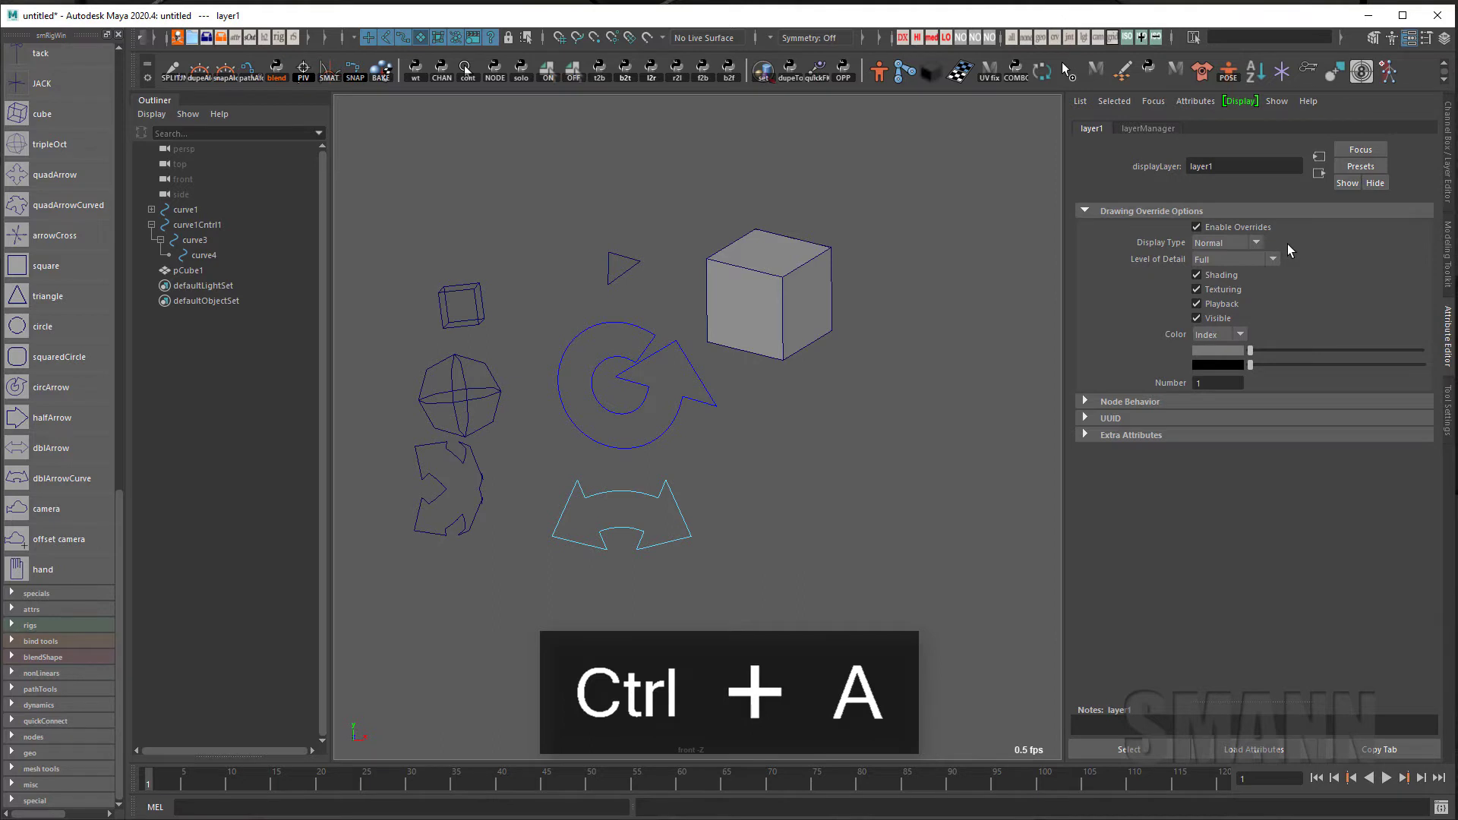
key(ctrl+a)
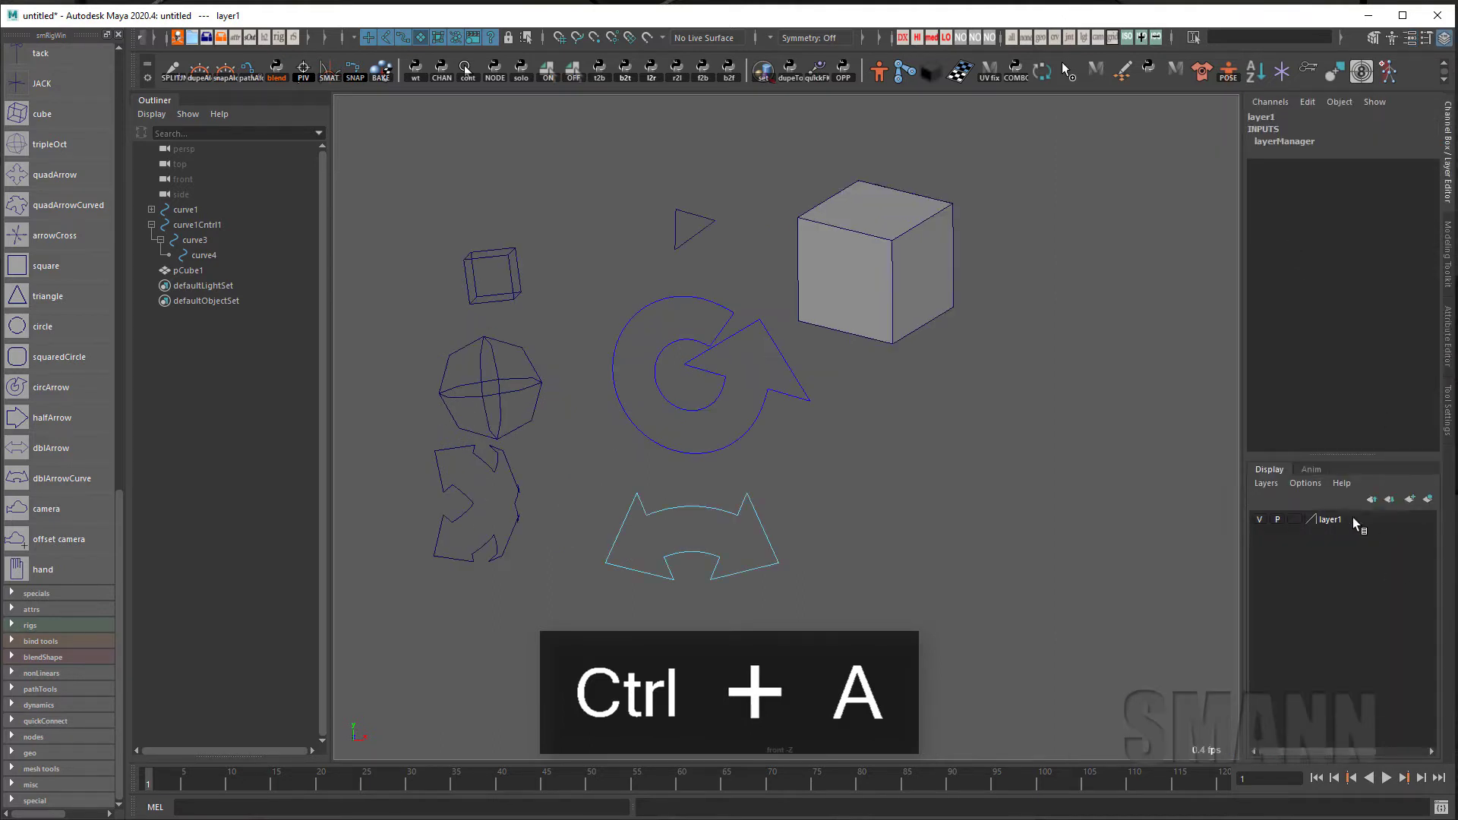
click(1302, 521)
click(1302, 522)
Edit layer1 to give it the medium blue index color 29 and save the layer settings
double_click(1315, 521)
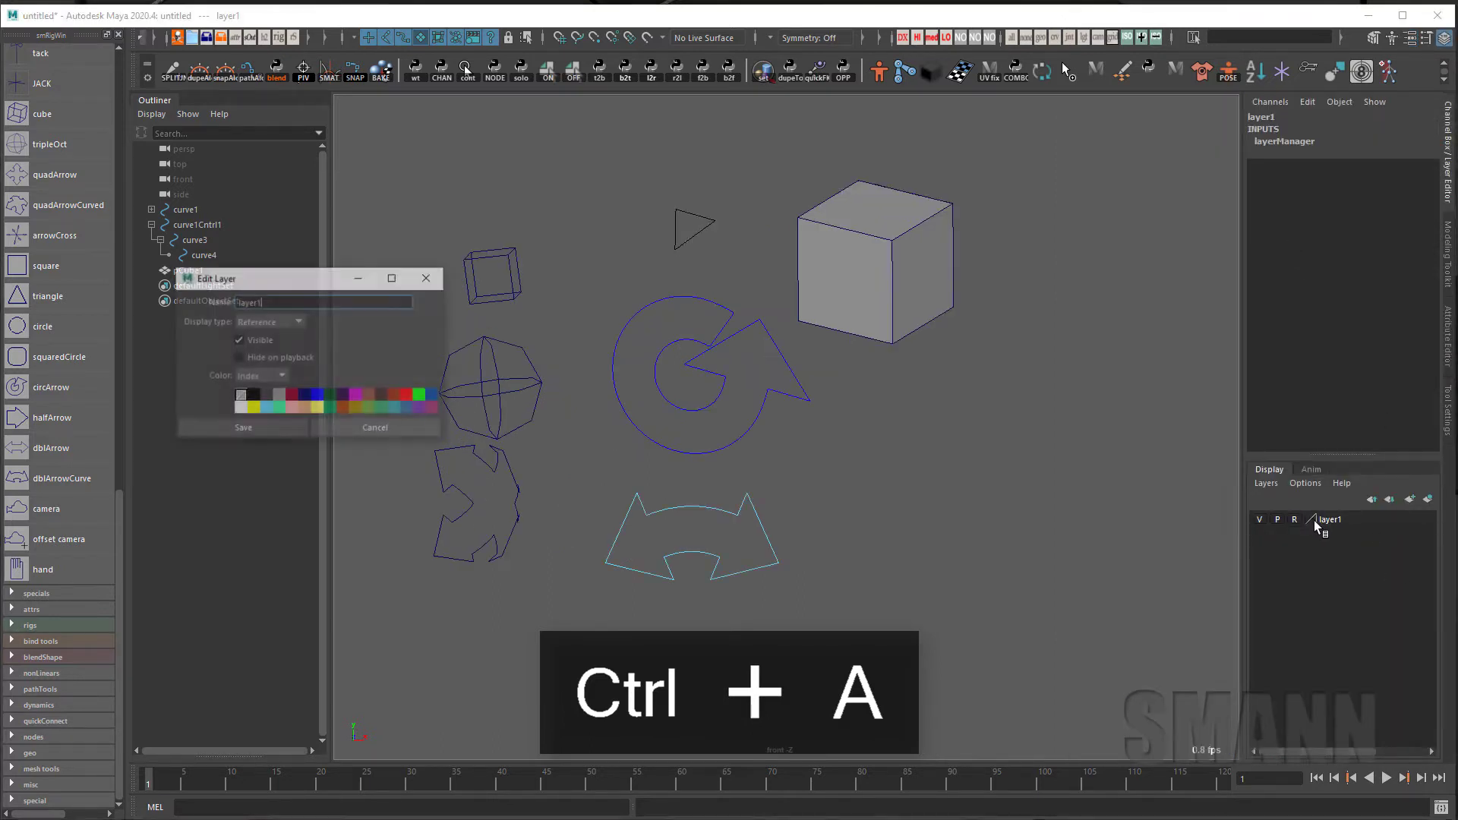
click(318, 395)
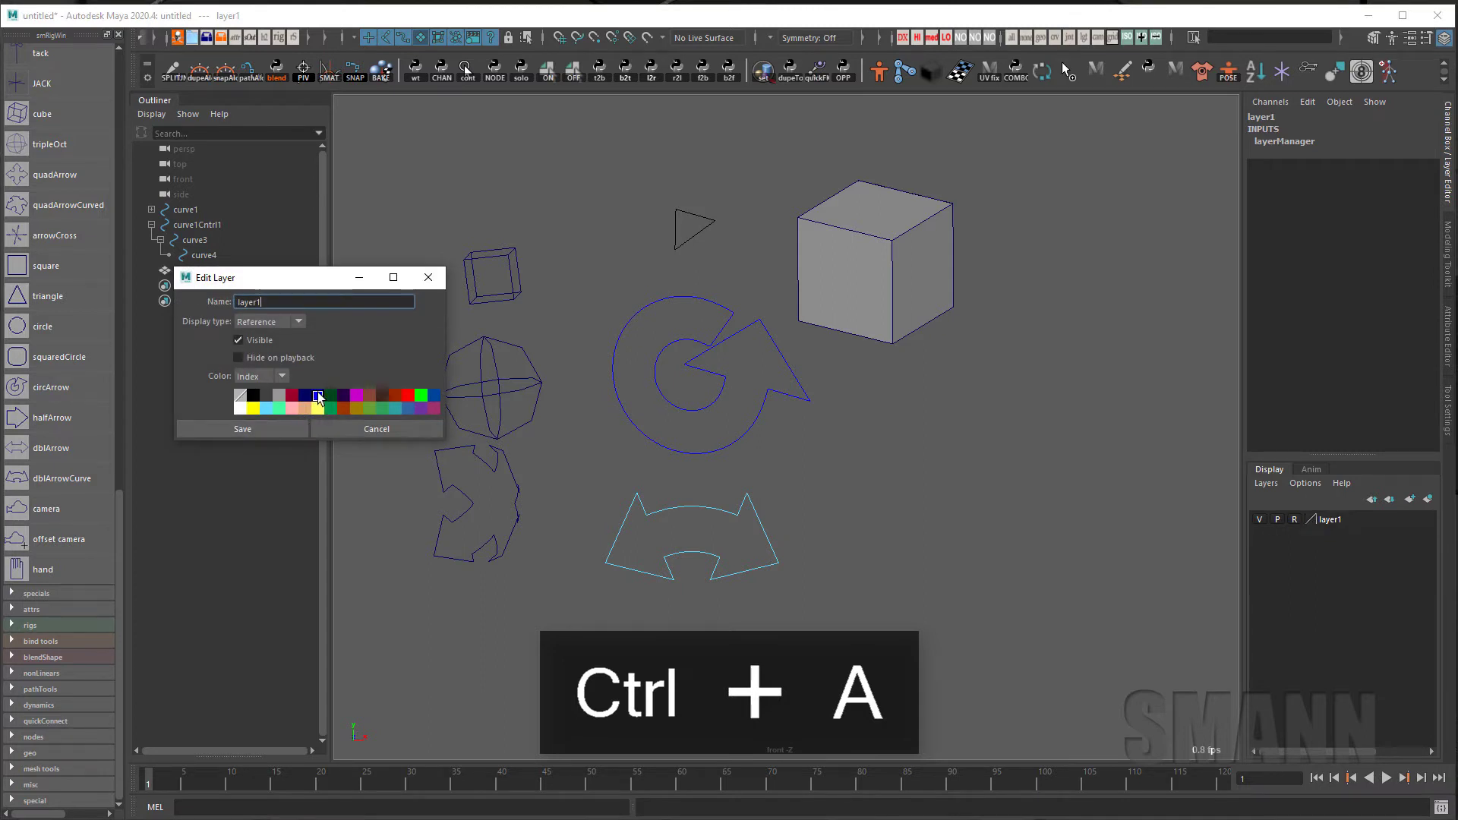
click(253, 410)
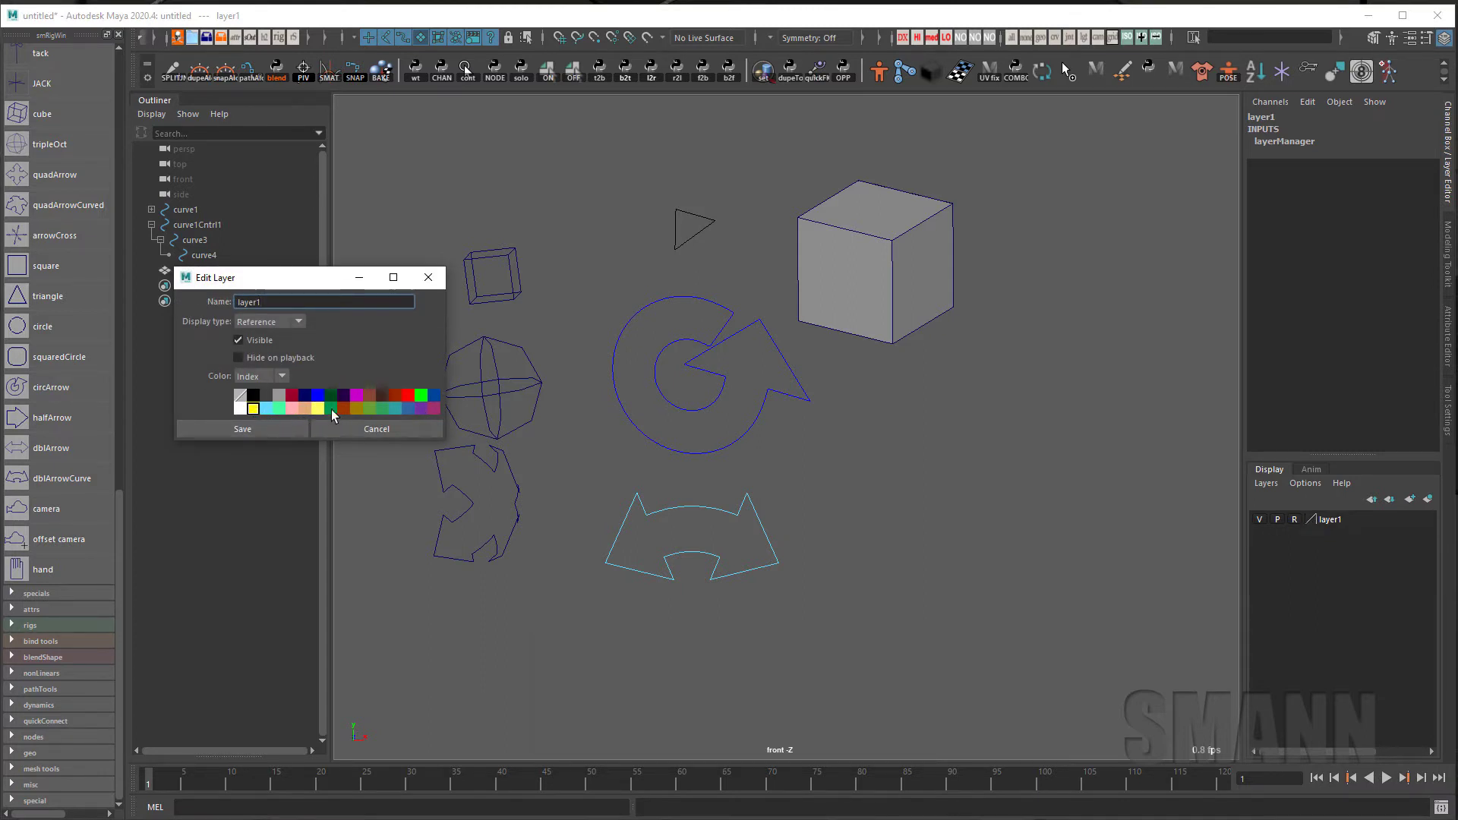
click(407, 410)
click(272, 431)
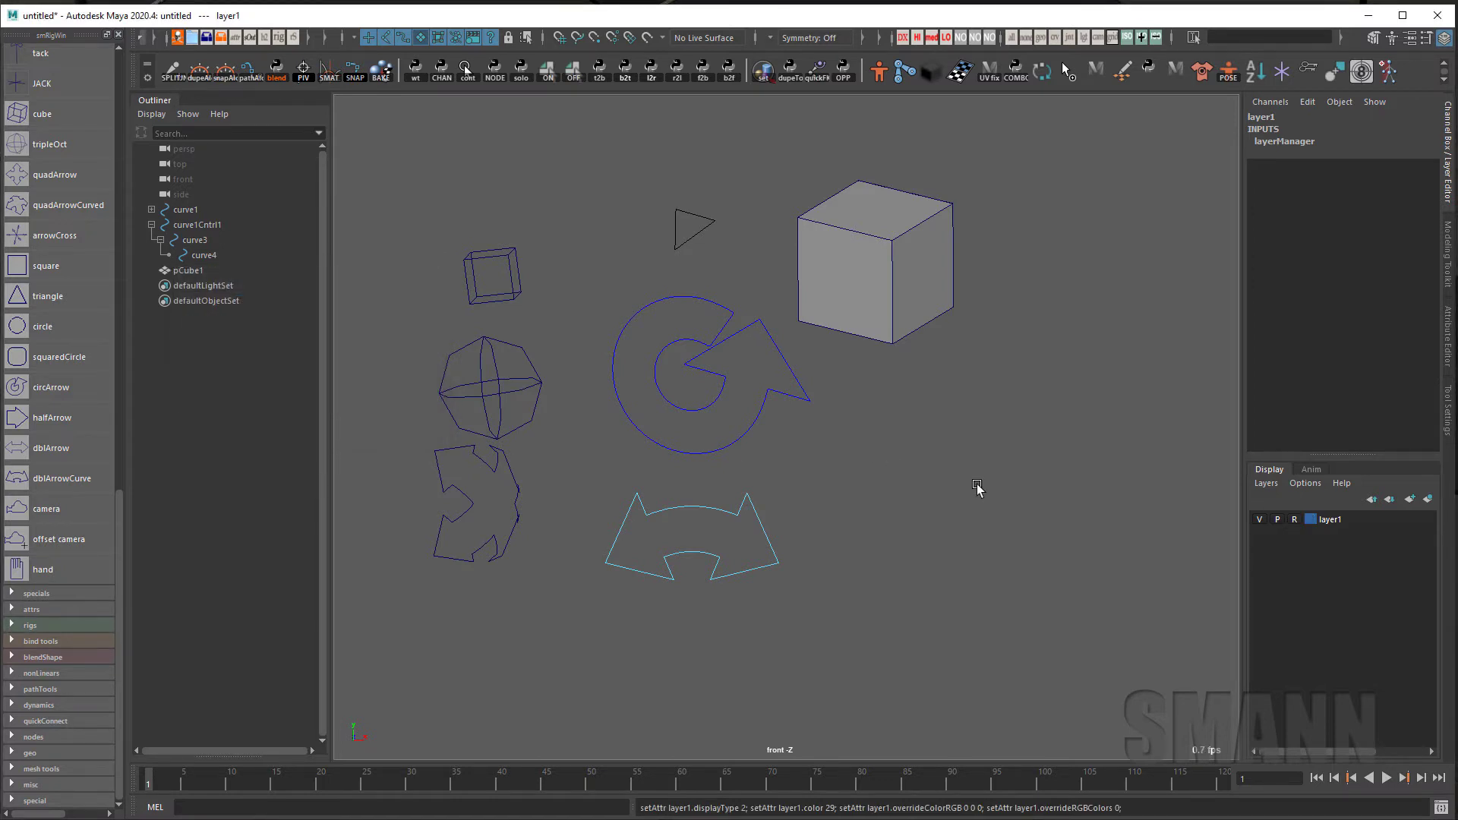
Set layer1's display type to Normal and try selecting the triangle and double-arrow controls
click(1293, 522)
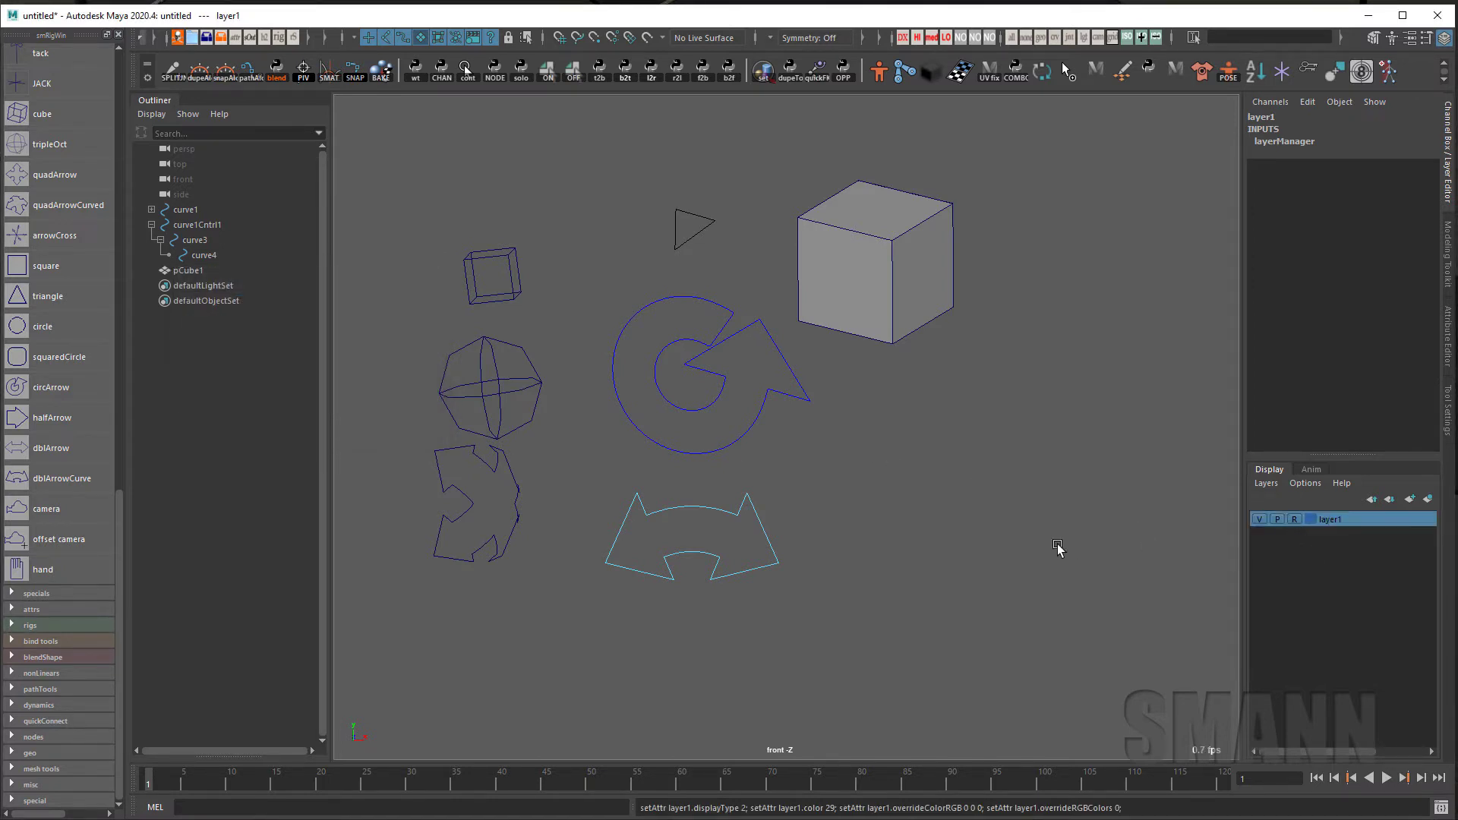
click(1294, 520)
click(923, 396)
click(676, 243)
click(1048, 481)
click(710, 364)
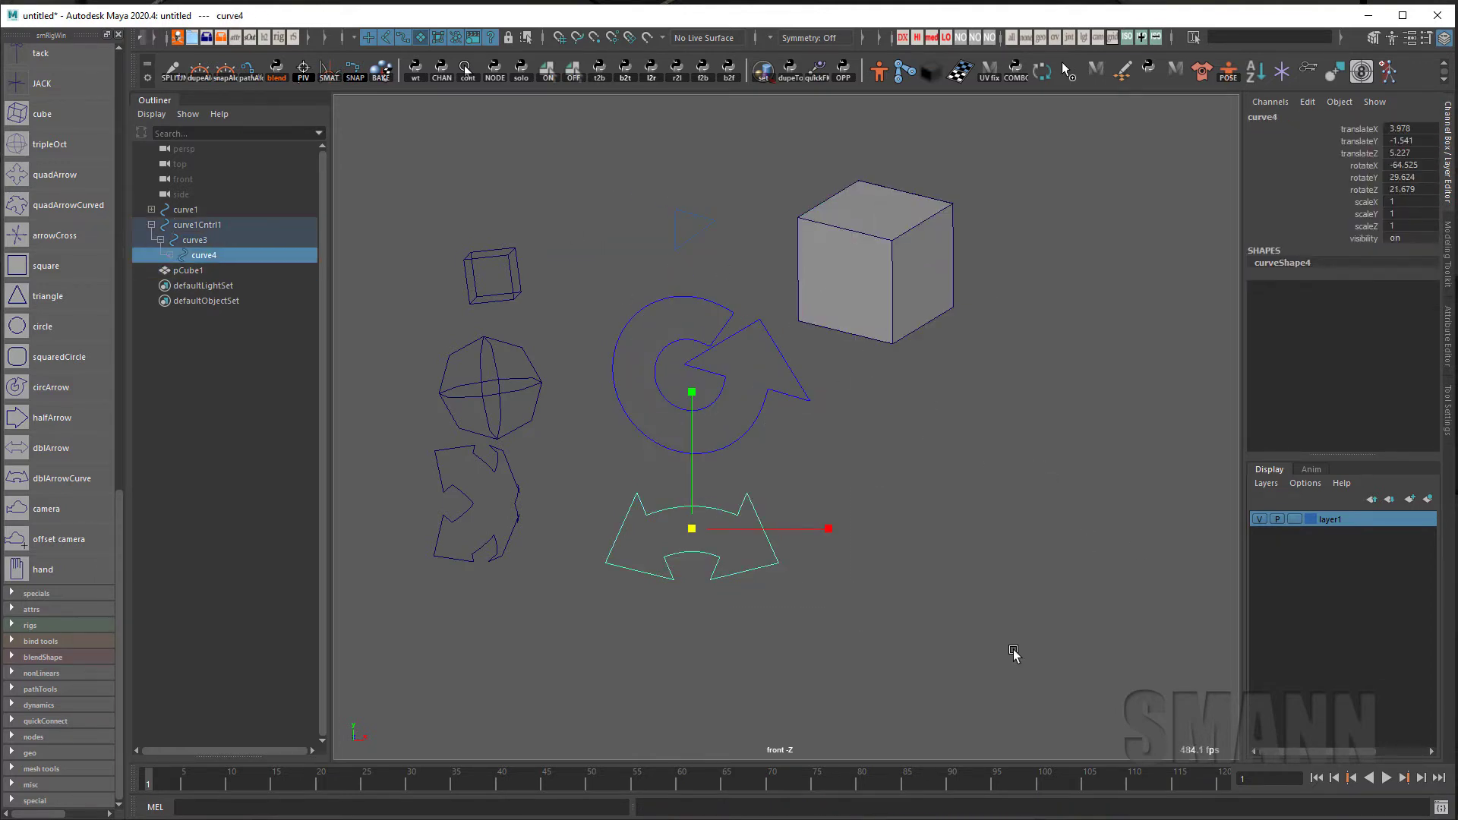
click(953, 570)
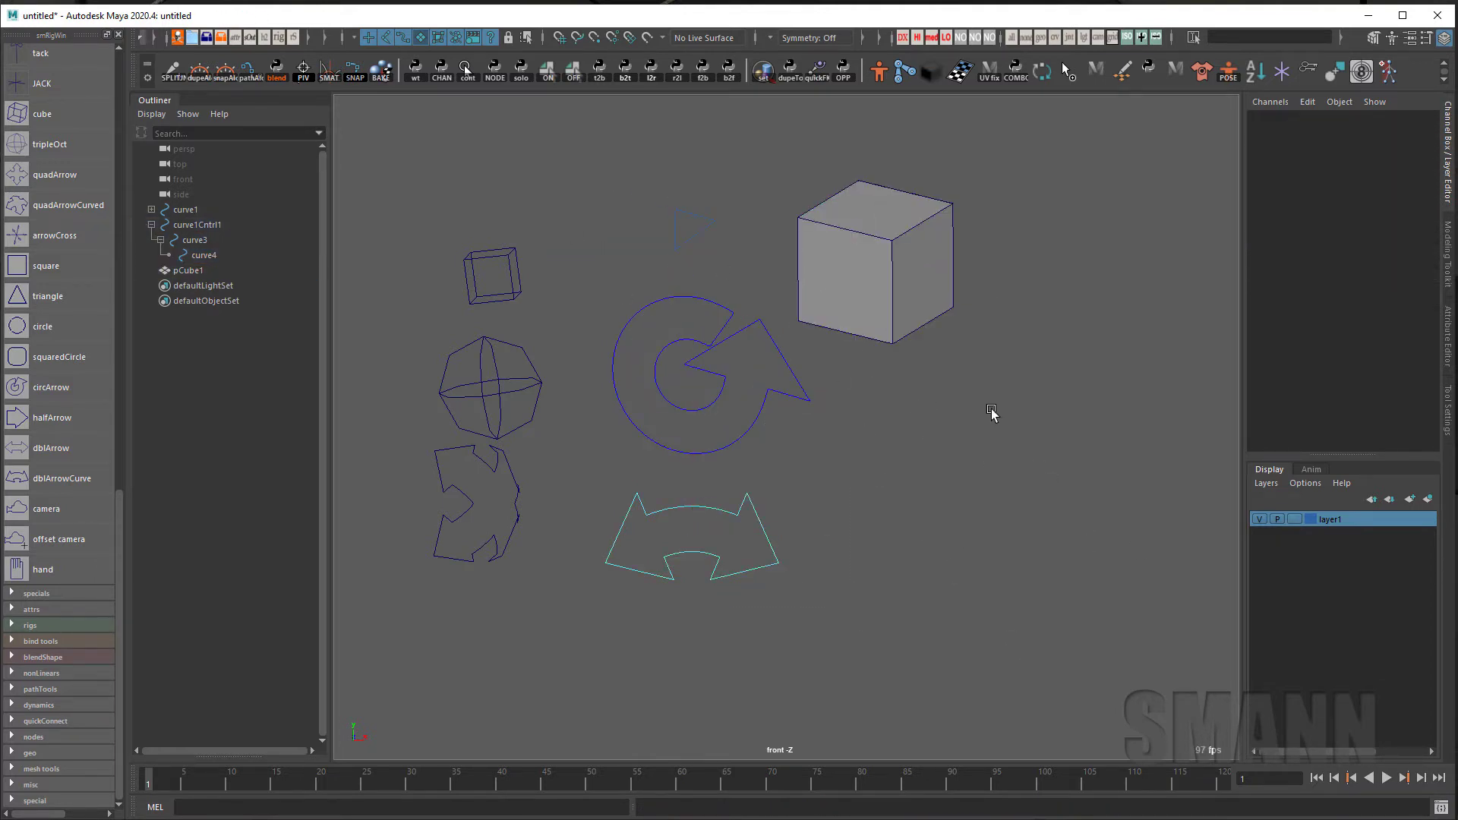
Inspect the drawing overrides on the transform of the circArrow control curve3
click(801, 386)
key(ctrl+a)
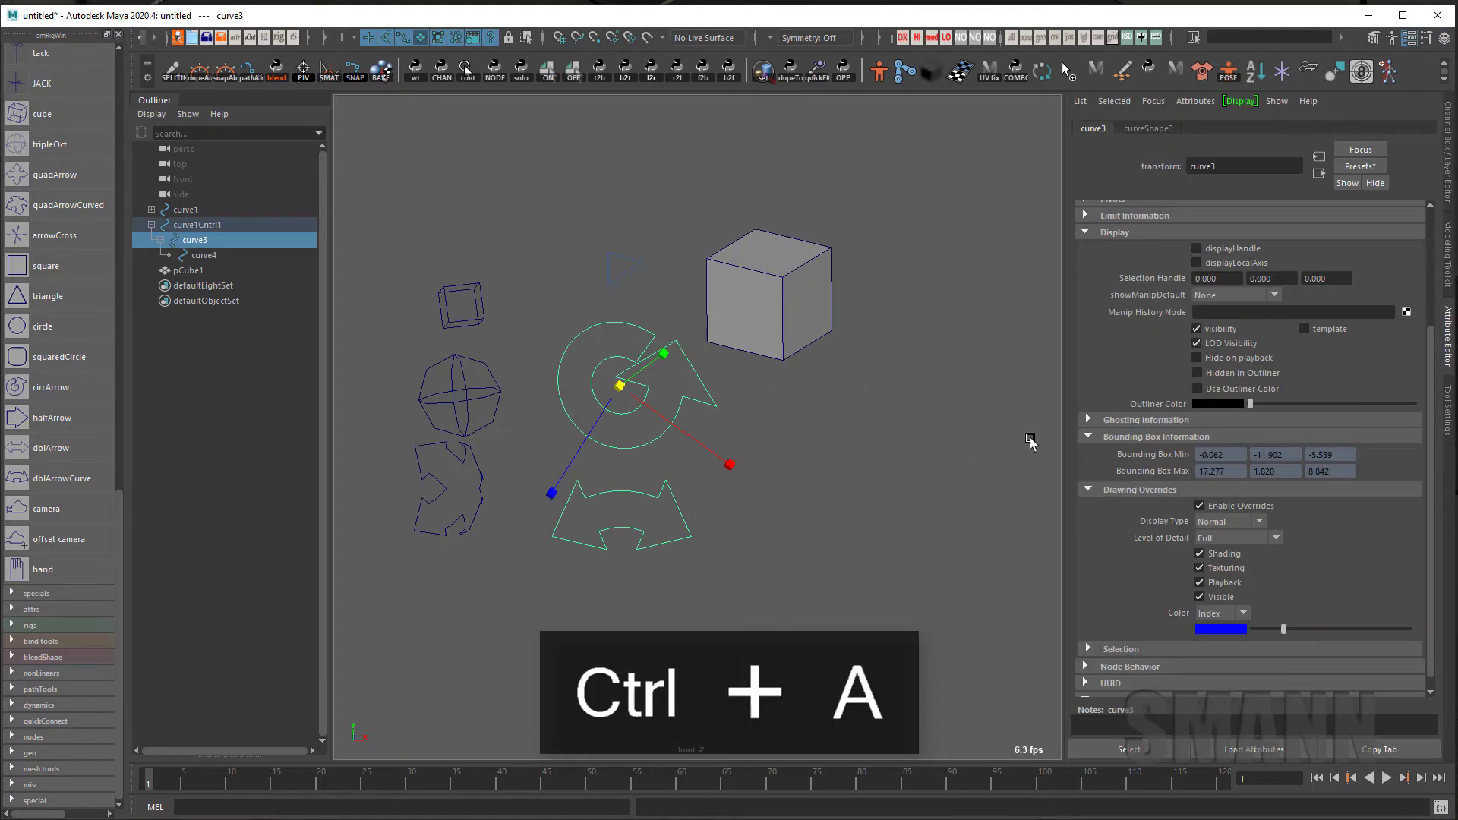
key(ctrl+a)
click(1001, 544)
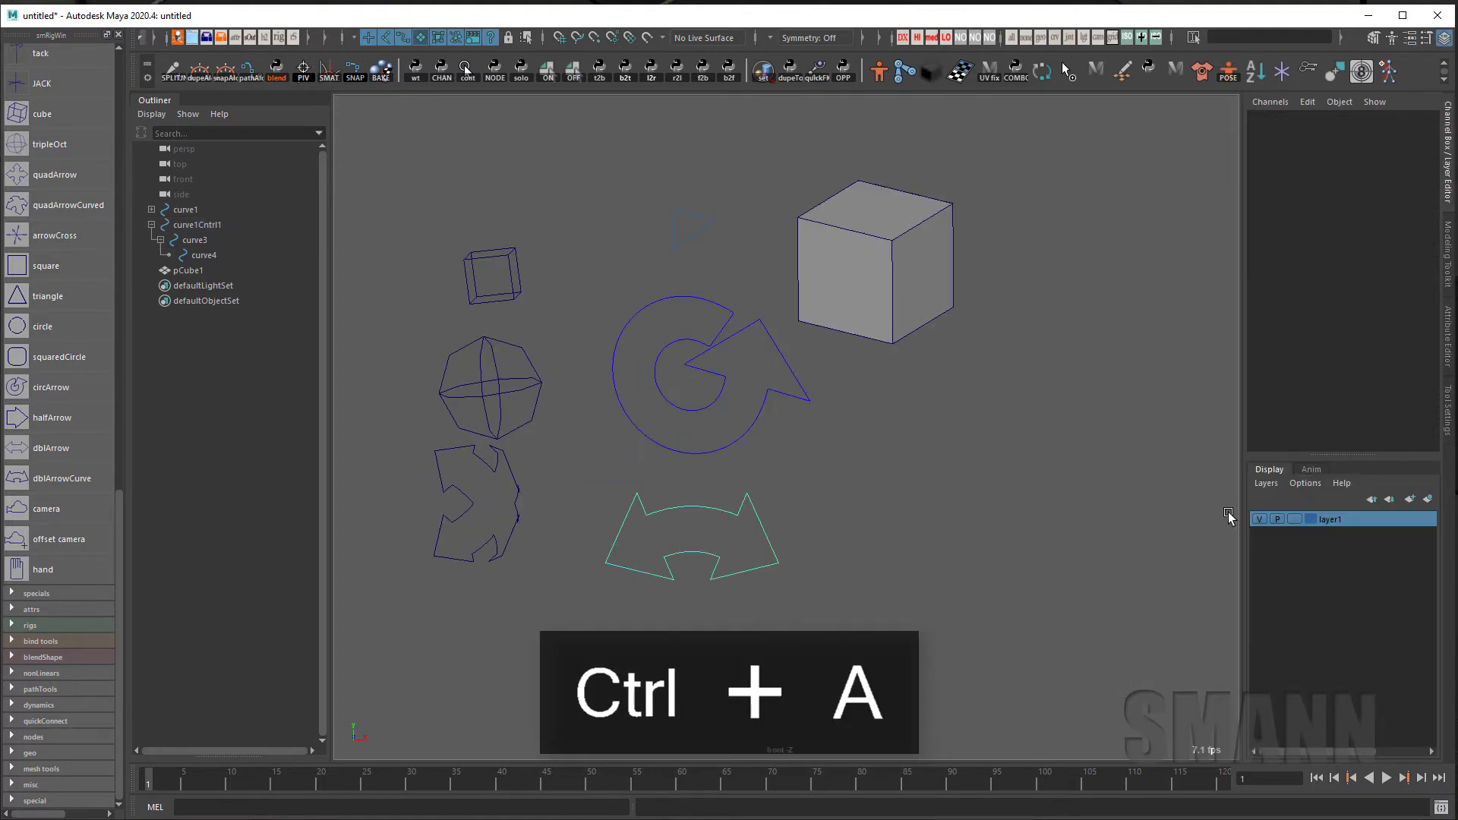
Select the triangle, circArrow and double-arrow controls in turn to compare how the layer and overrides color them
click(714, 233)
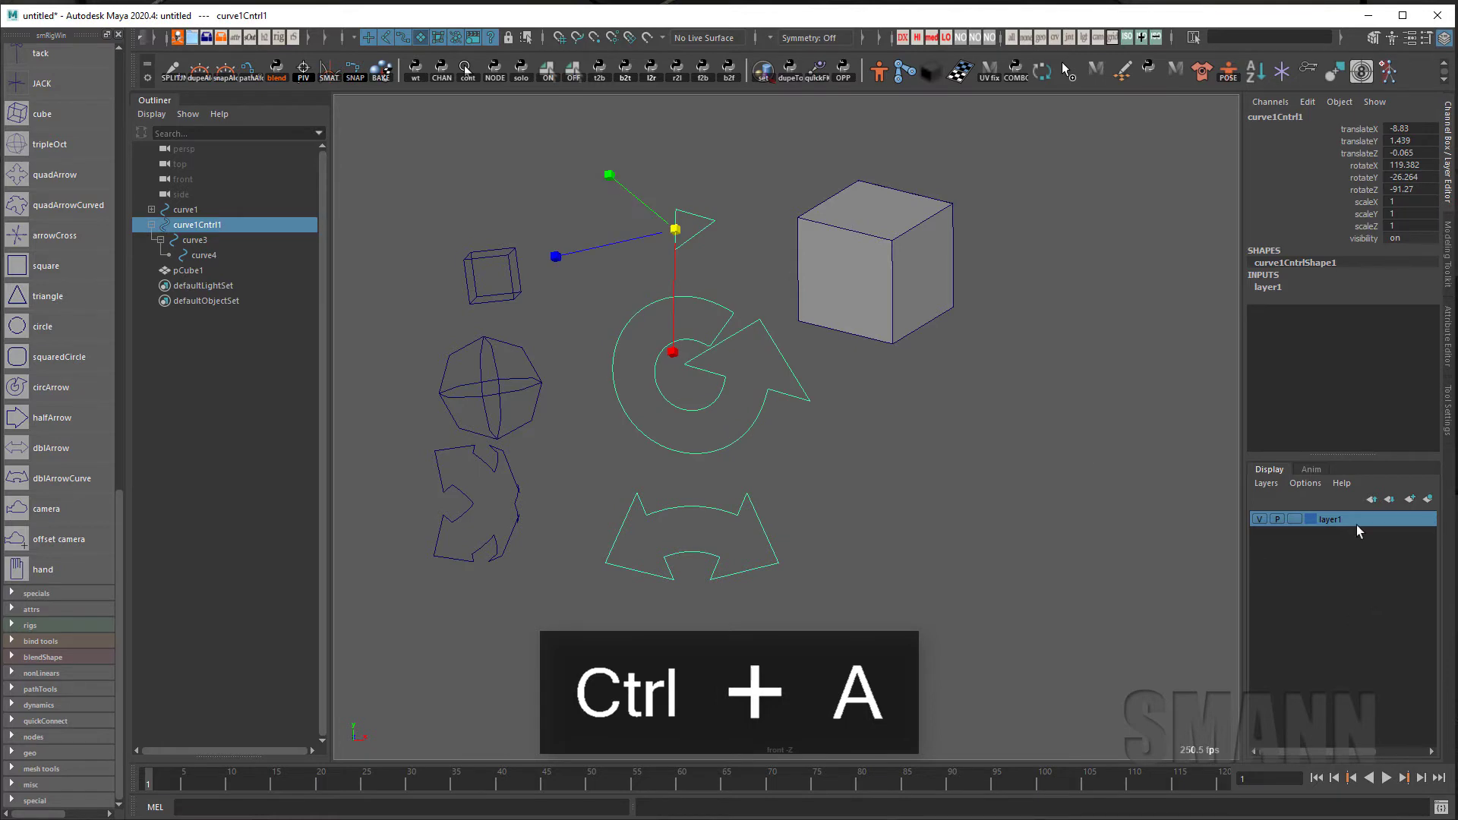
click(1136, 512)
click(705, 234)
click(1050, 480)
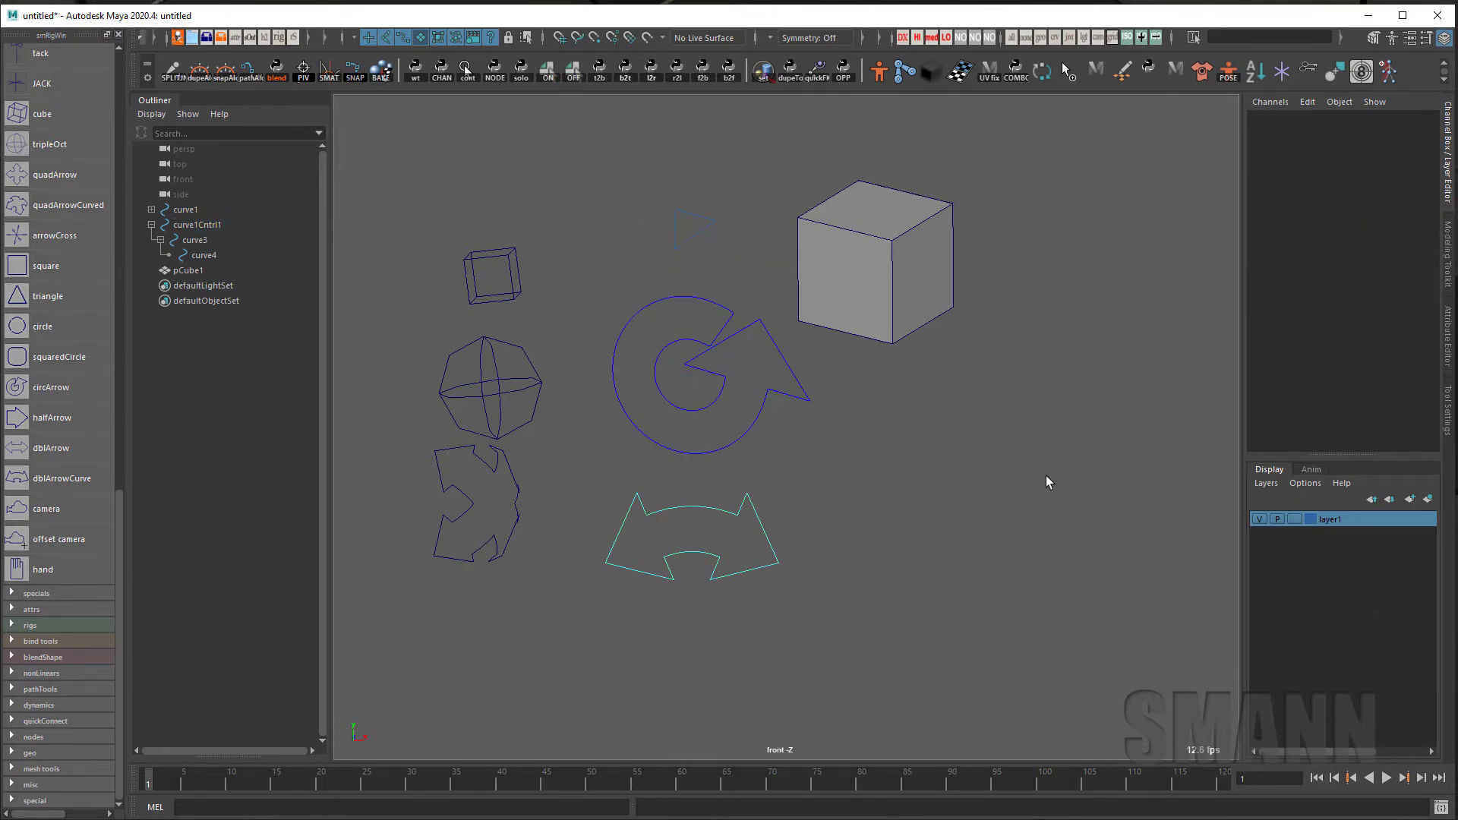
click(809, 396)
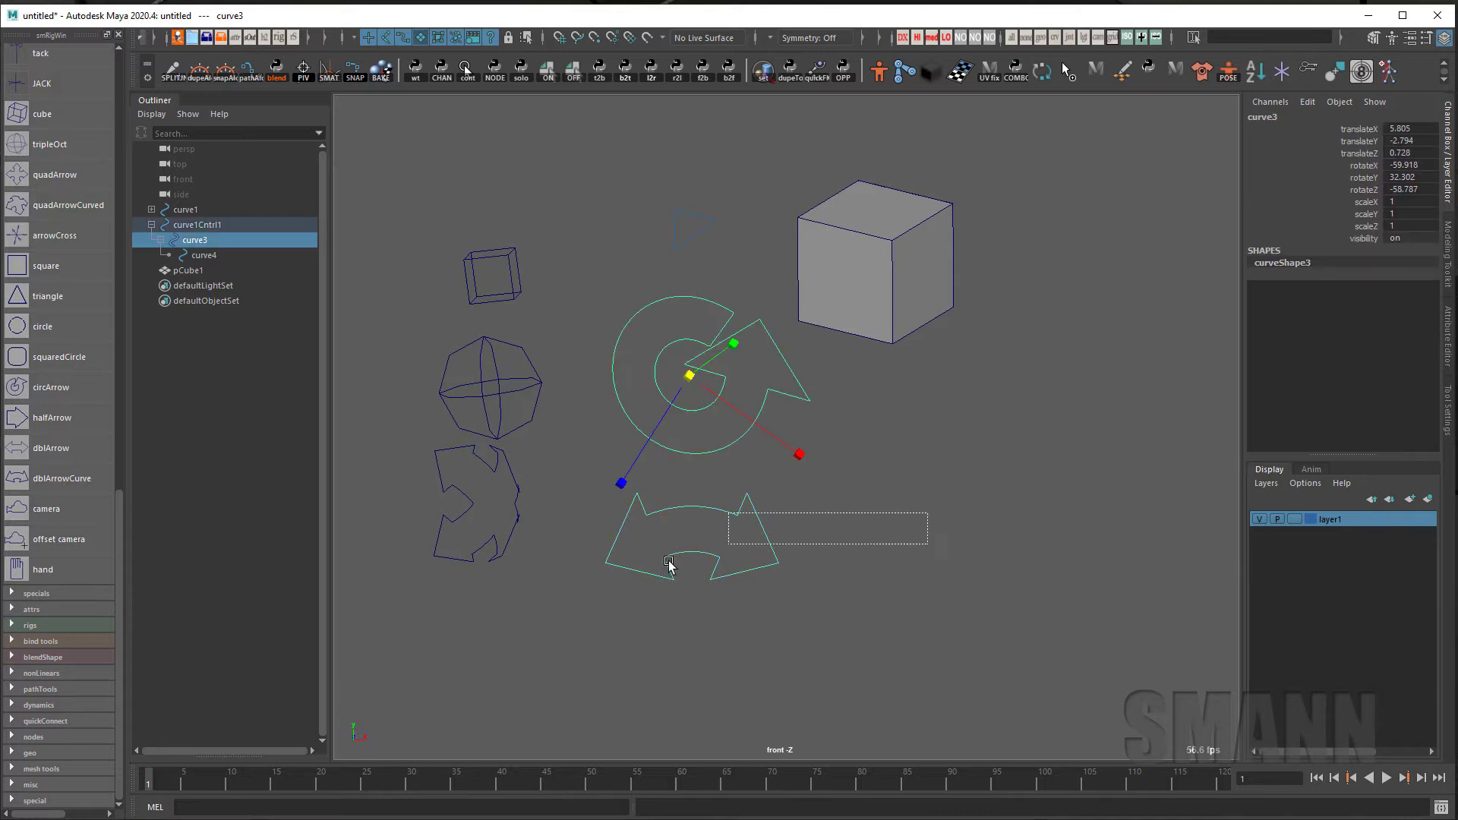
click(709, 579)
click(783, 397)
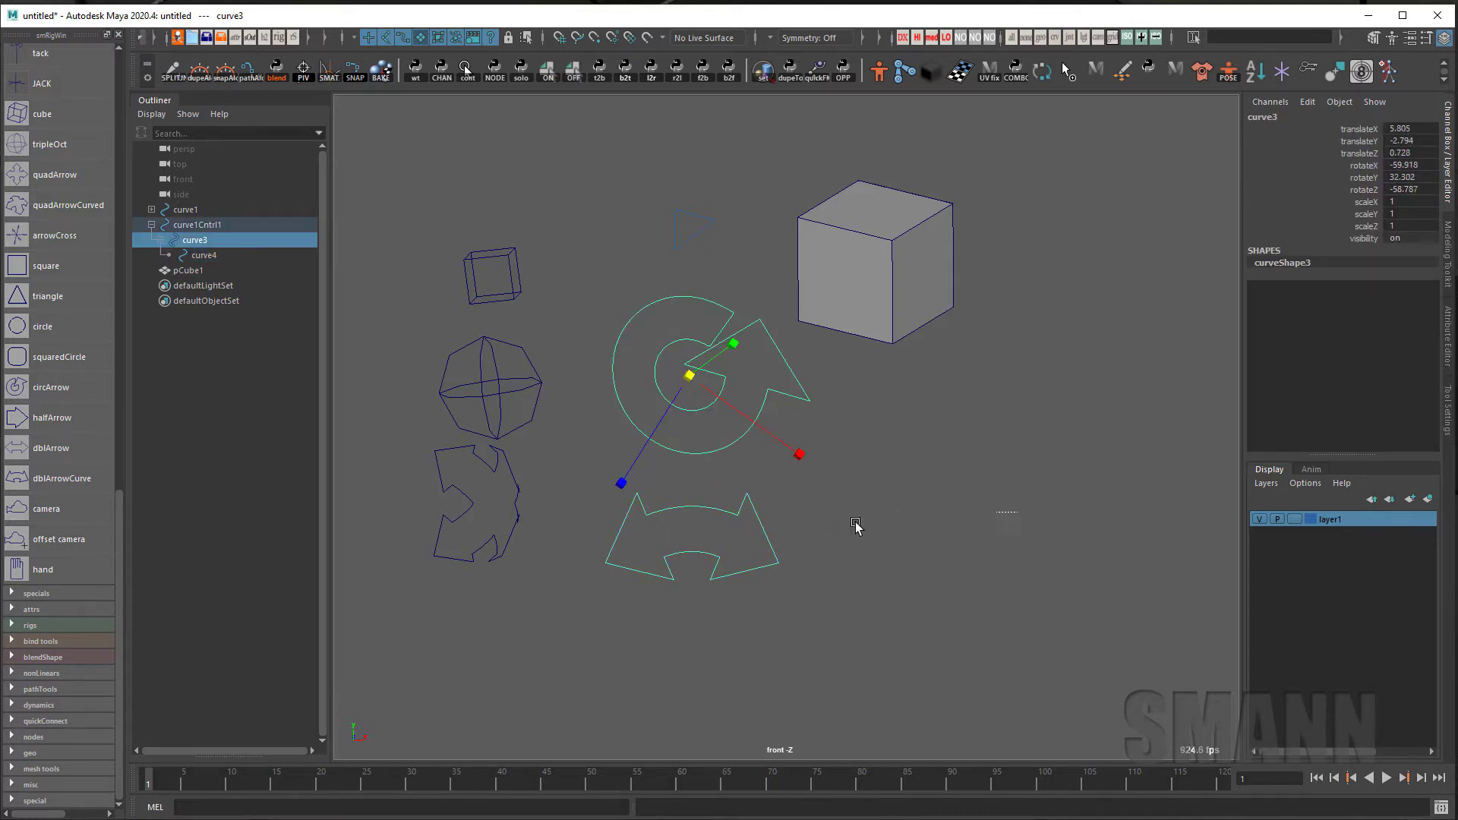
click(708, 553)
click(1029, 616)
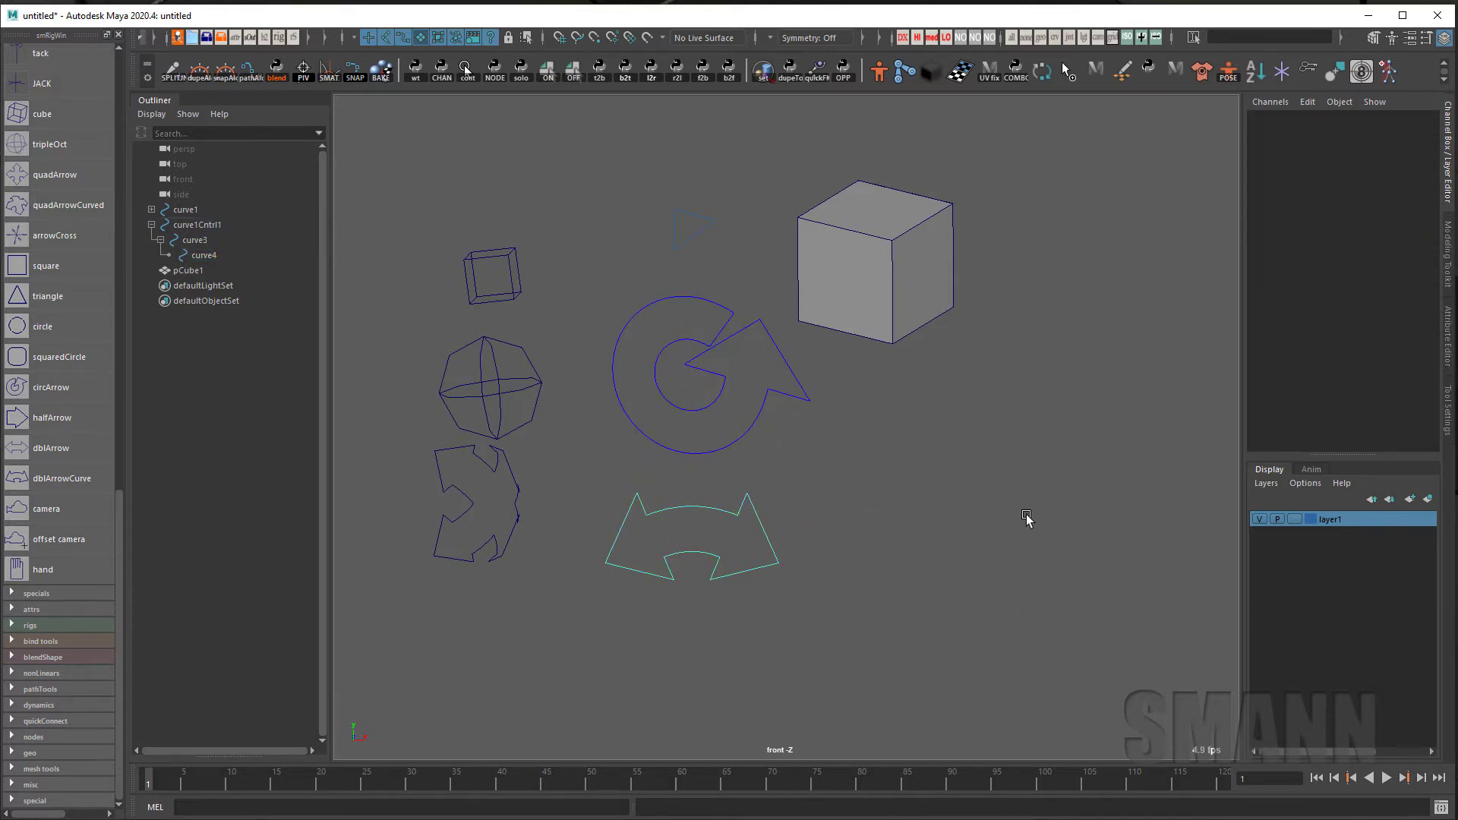
Delete the display layer layer1 and check the triangle control without it
right_click(1321, 517)
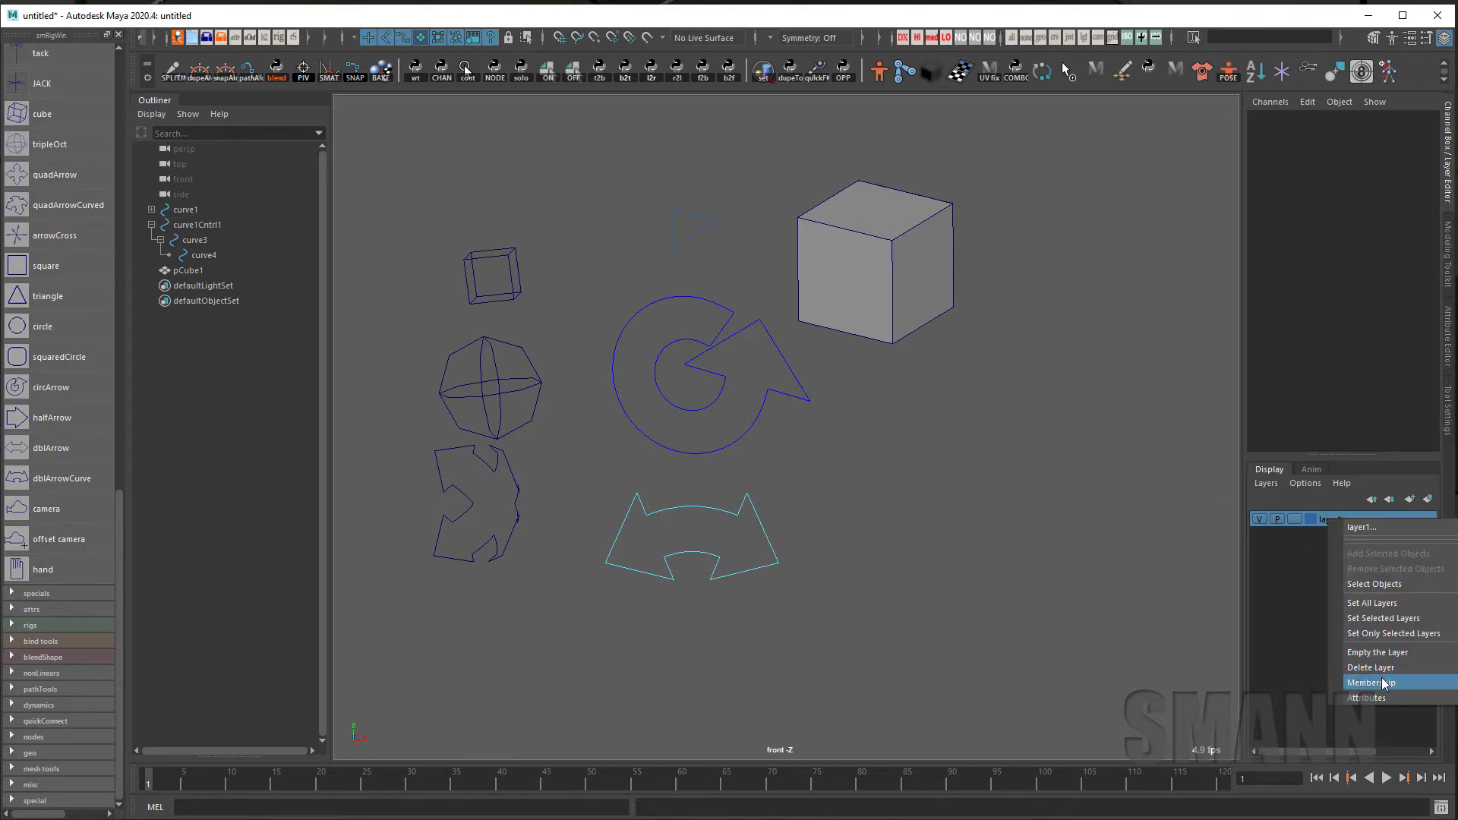
click(1371, 667)
click(713, 222)
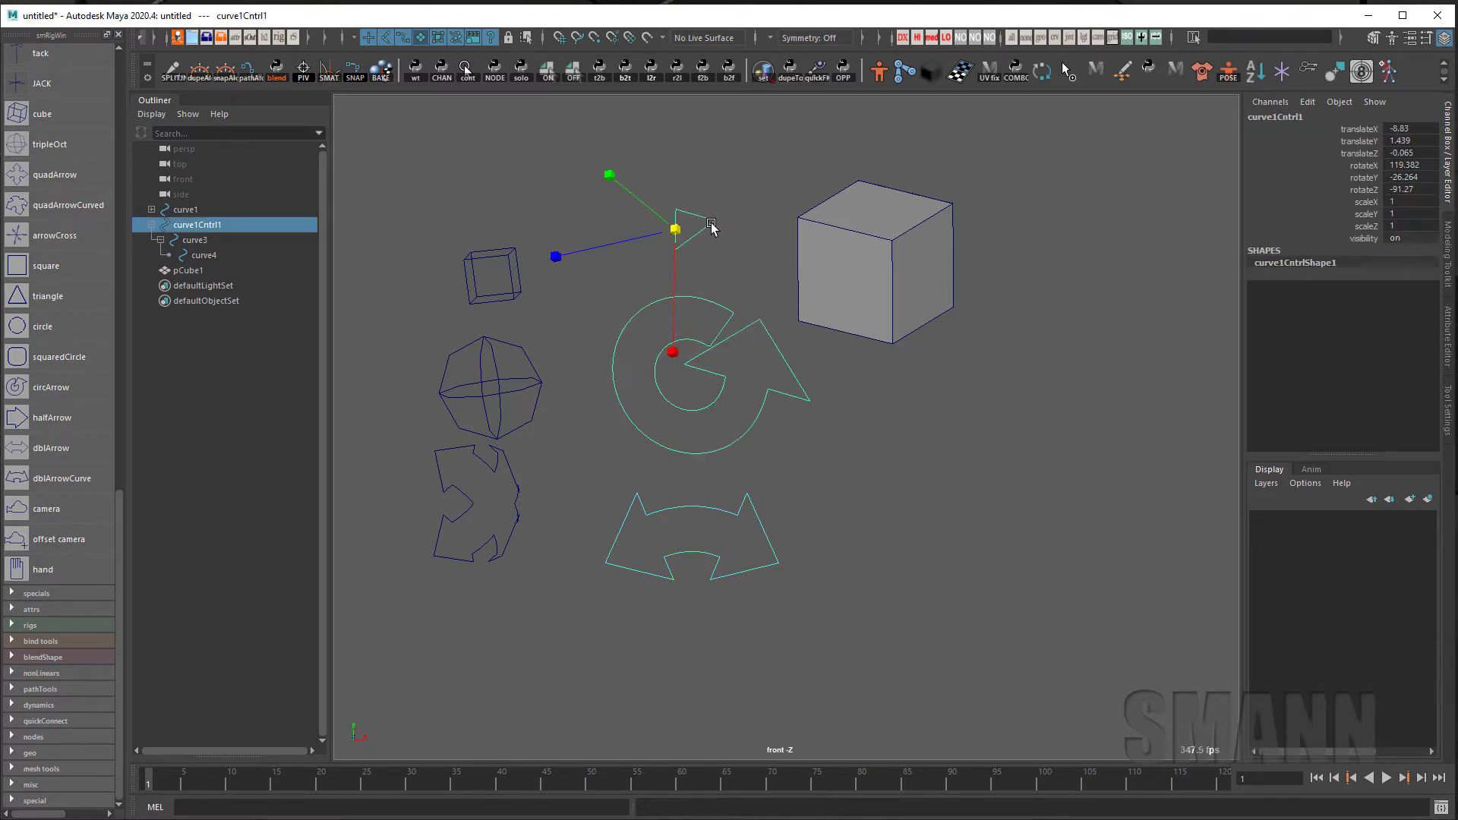
click(1063, 471)
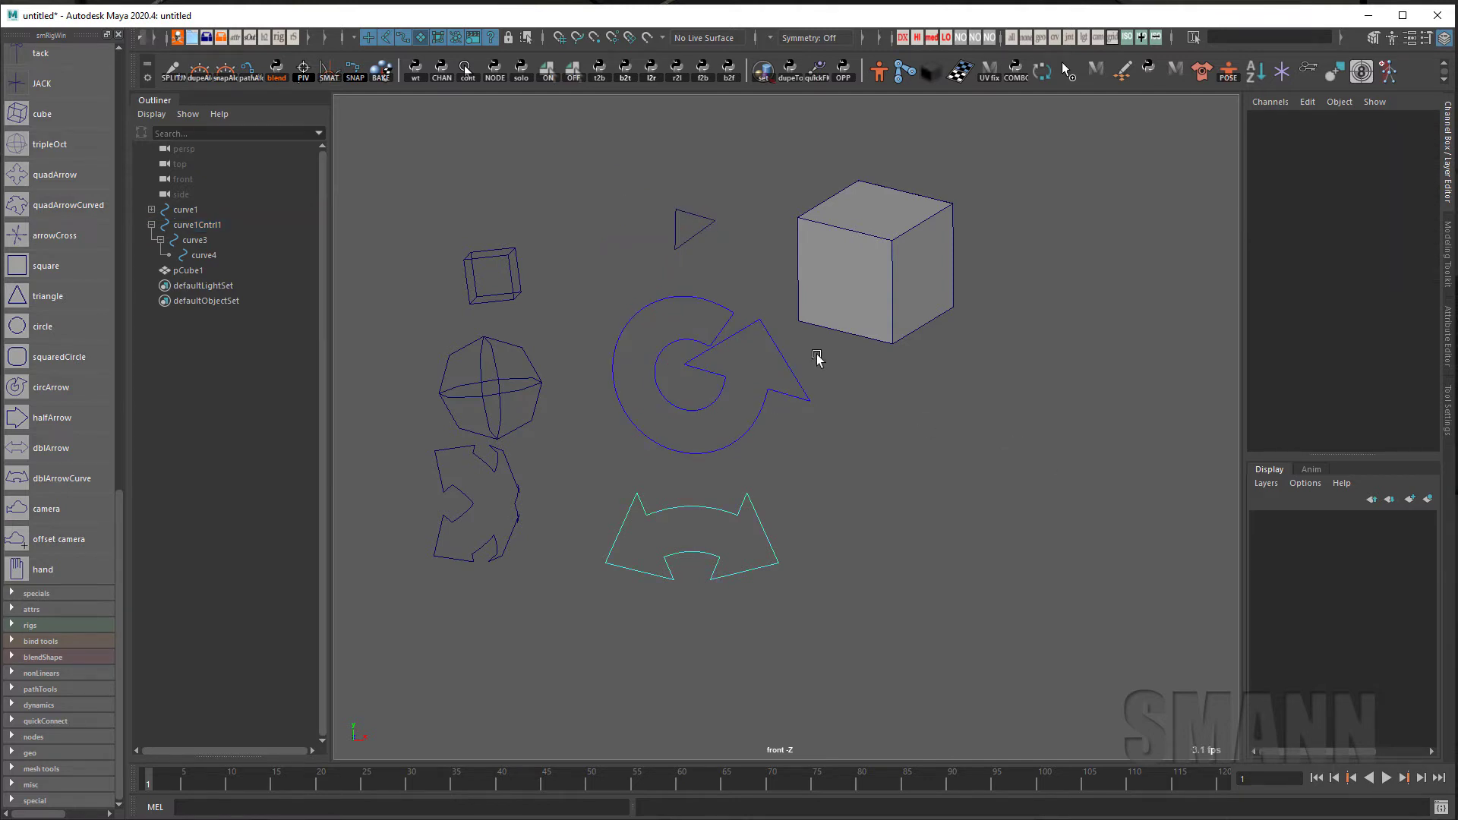
Create a new display layer from the selected triangle control curve1Cntrl1
click(696, 296)
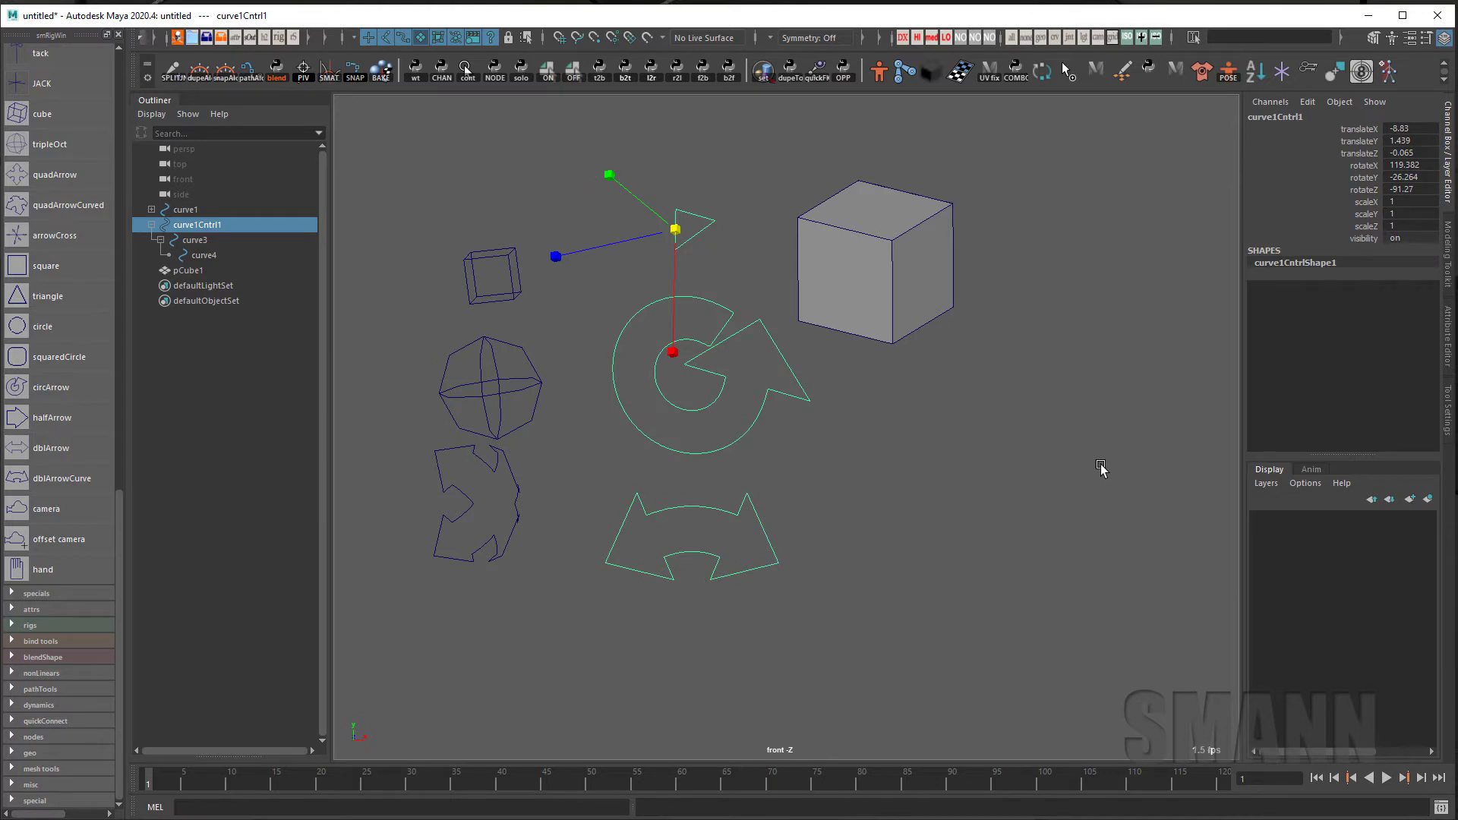
click(1101, 464)
click(714, 227)
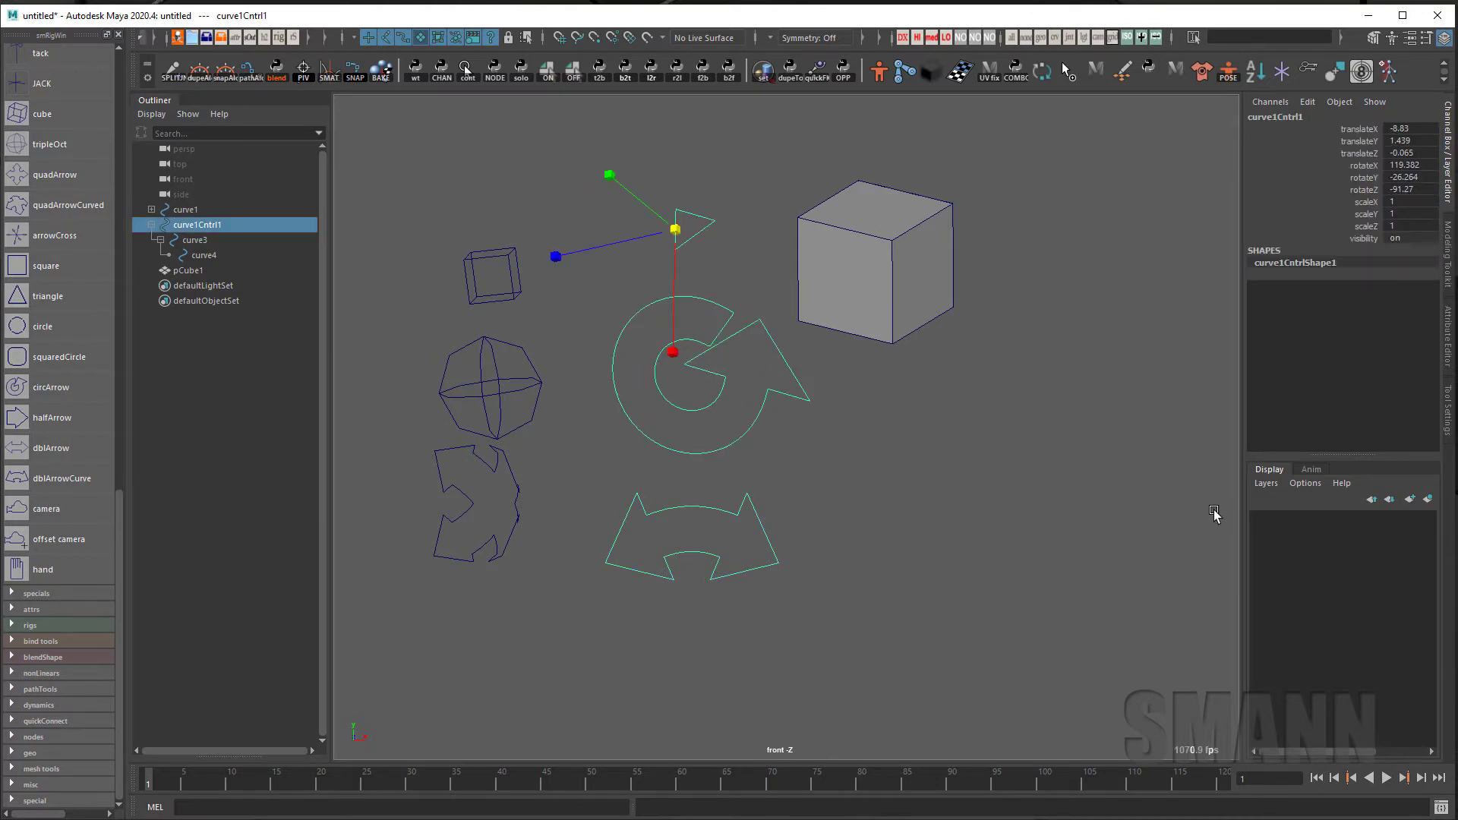
click(1429, 499)
click(752, 267)
key(ctrl+z)
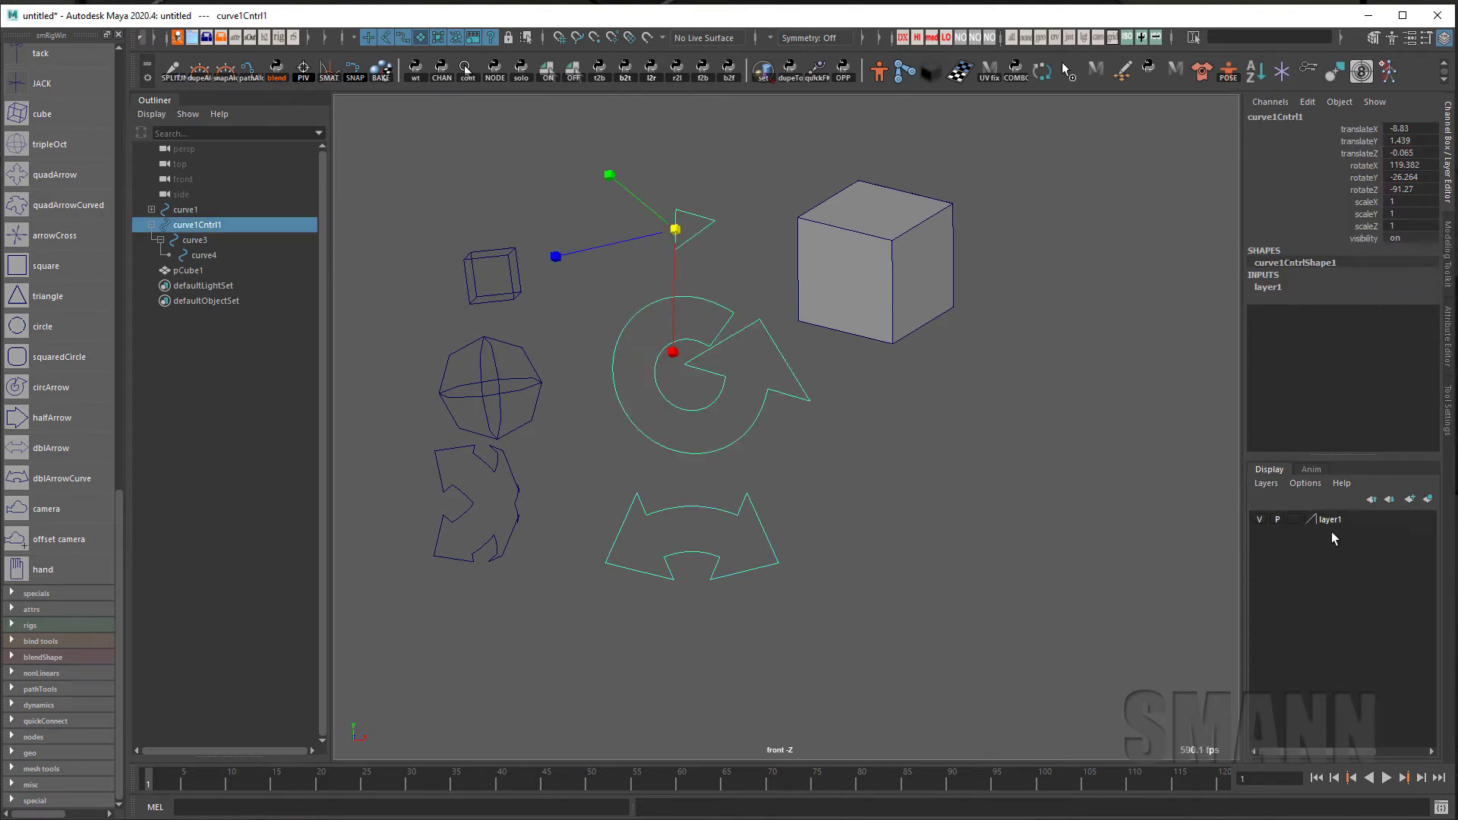
Set the new layer's display type to Template and box-select the control hierarchy to test which curves can be selected
click(927, 521)
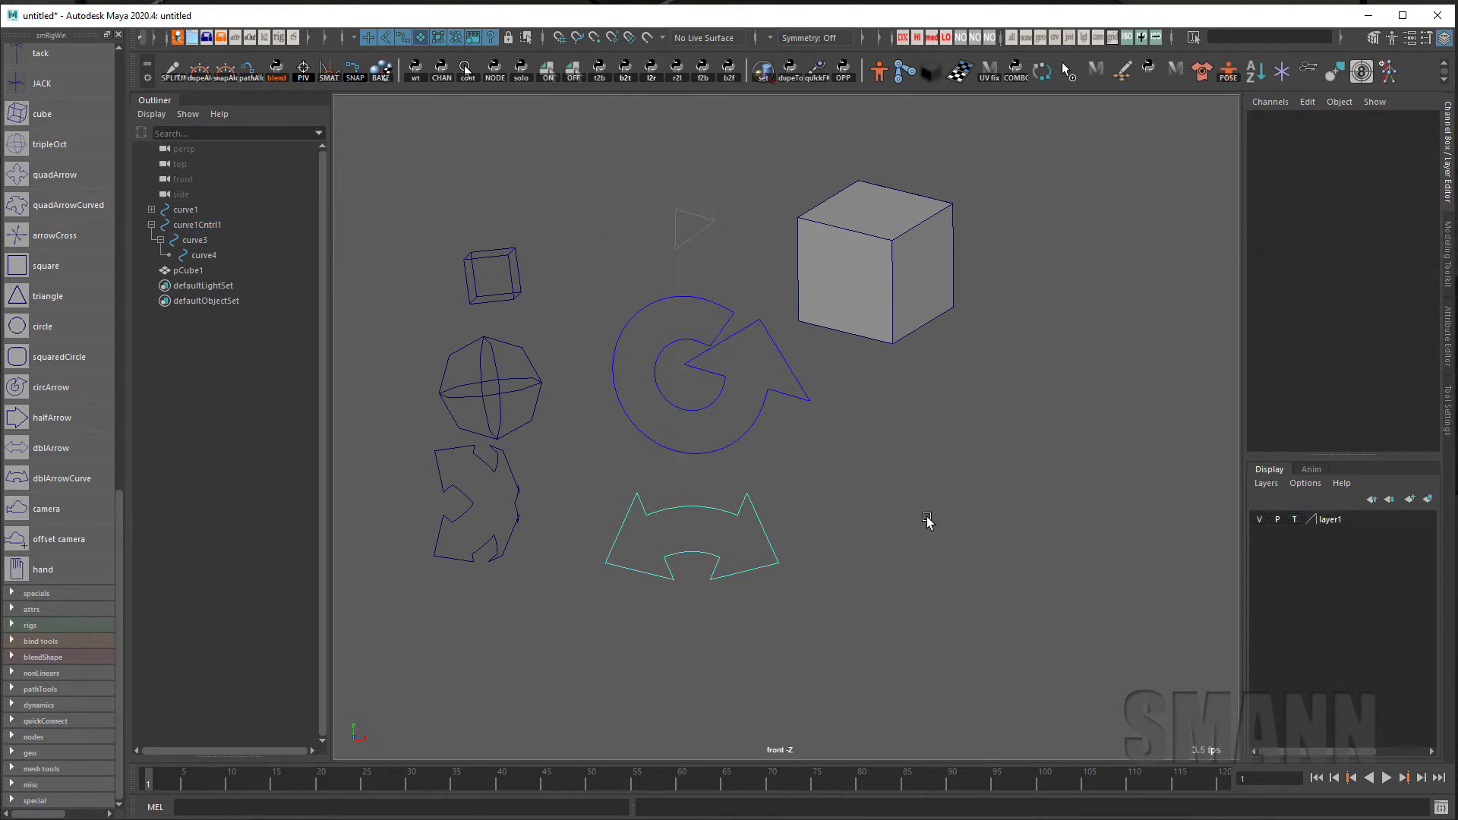
drag(625, 170, 708, 637)
click(990, 579)
drag(602, 178, 721, 617)
click(857, 627)
click(752, 418)
Disable drawing overrides on the double-arrow control curve4 and its parent, the circArrow control curve3
drag(710, 482, 972, 651)
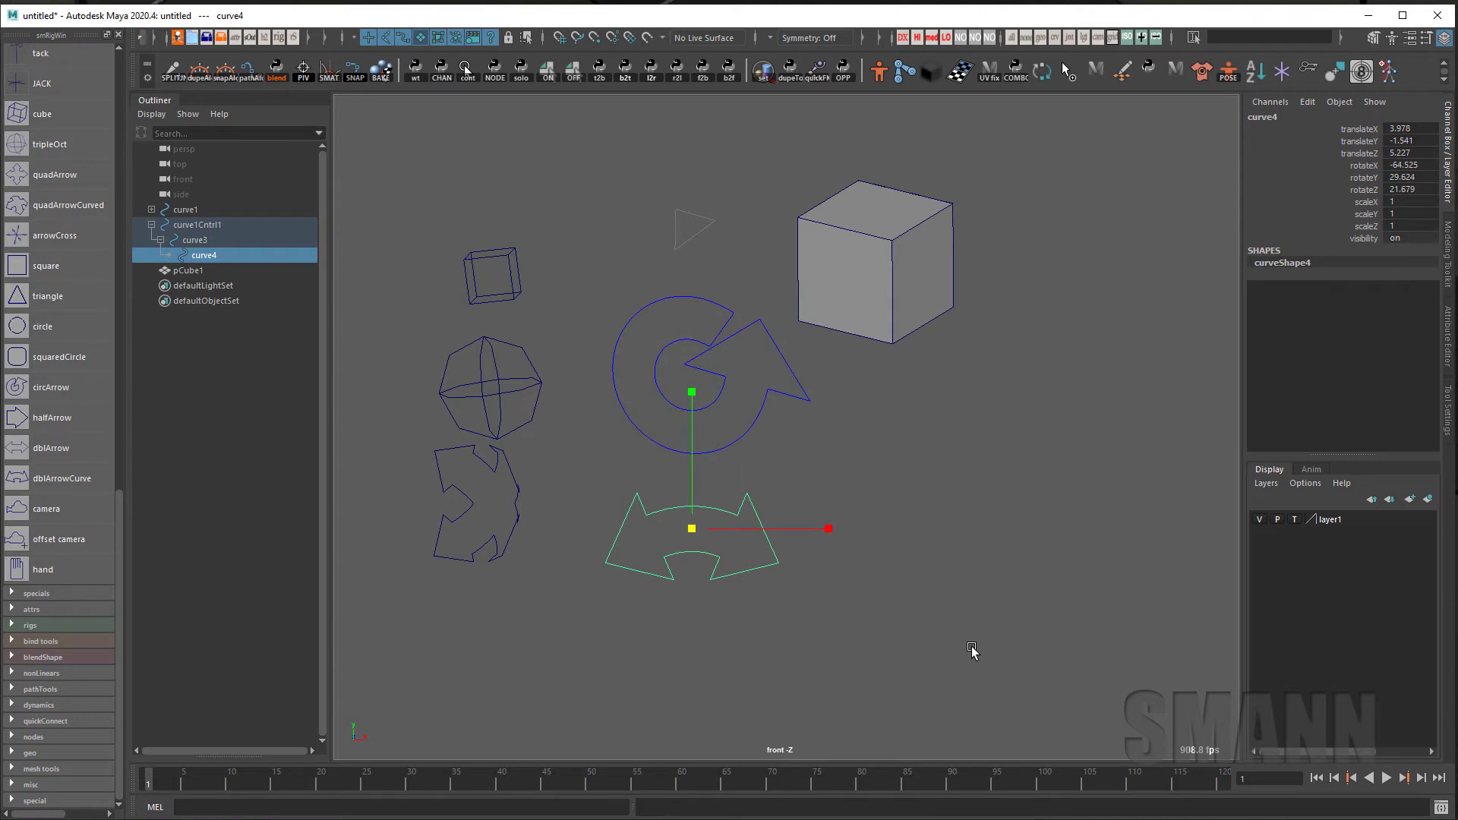
key(ctrl+a)
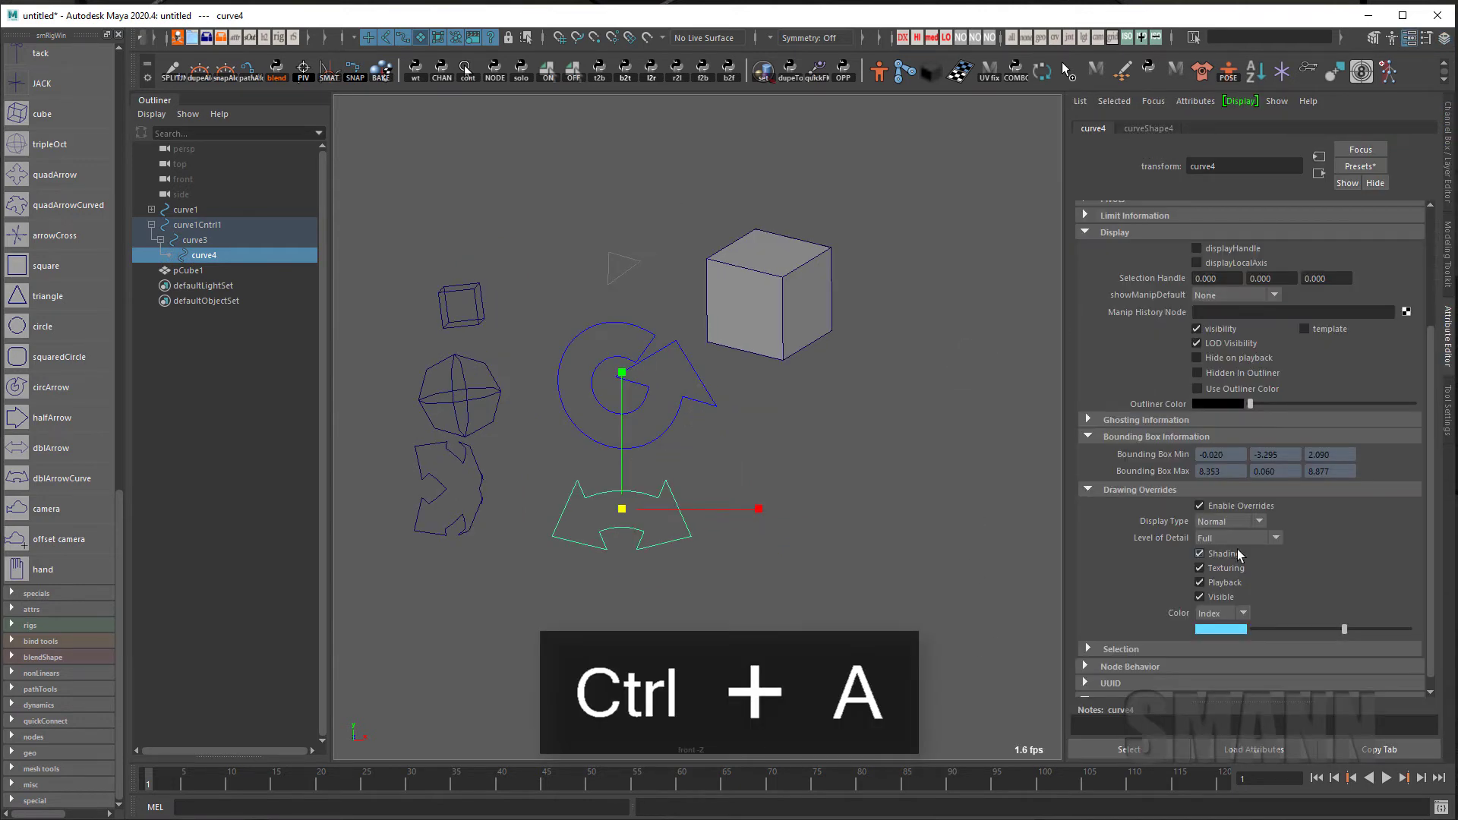
key(Up)
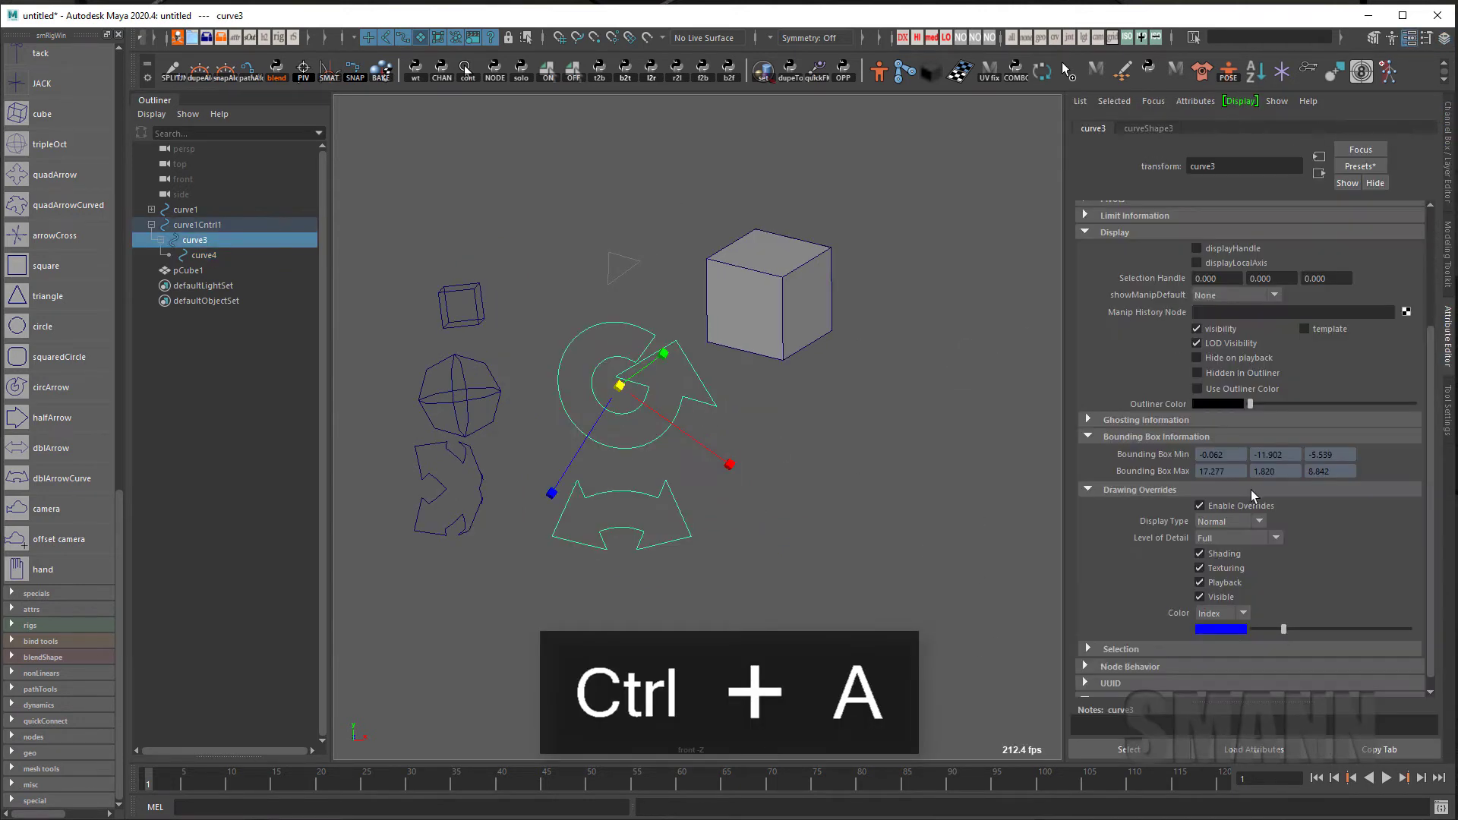
click(957, 490)
key(ctrl+a)
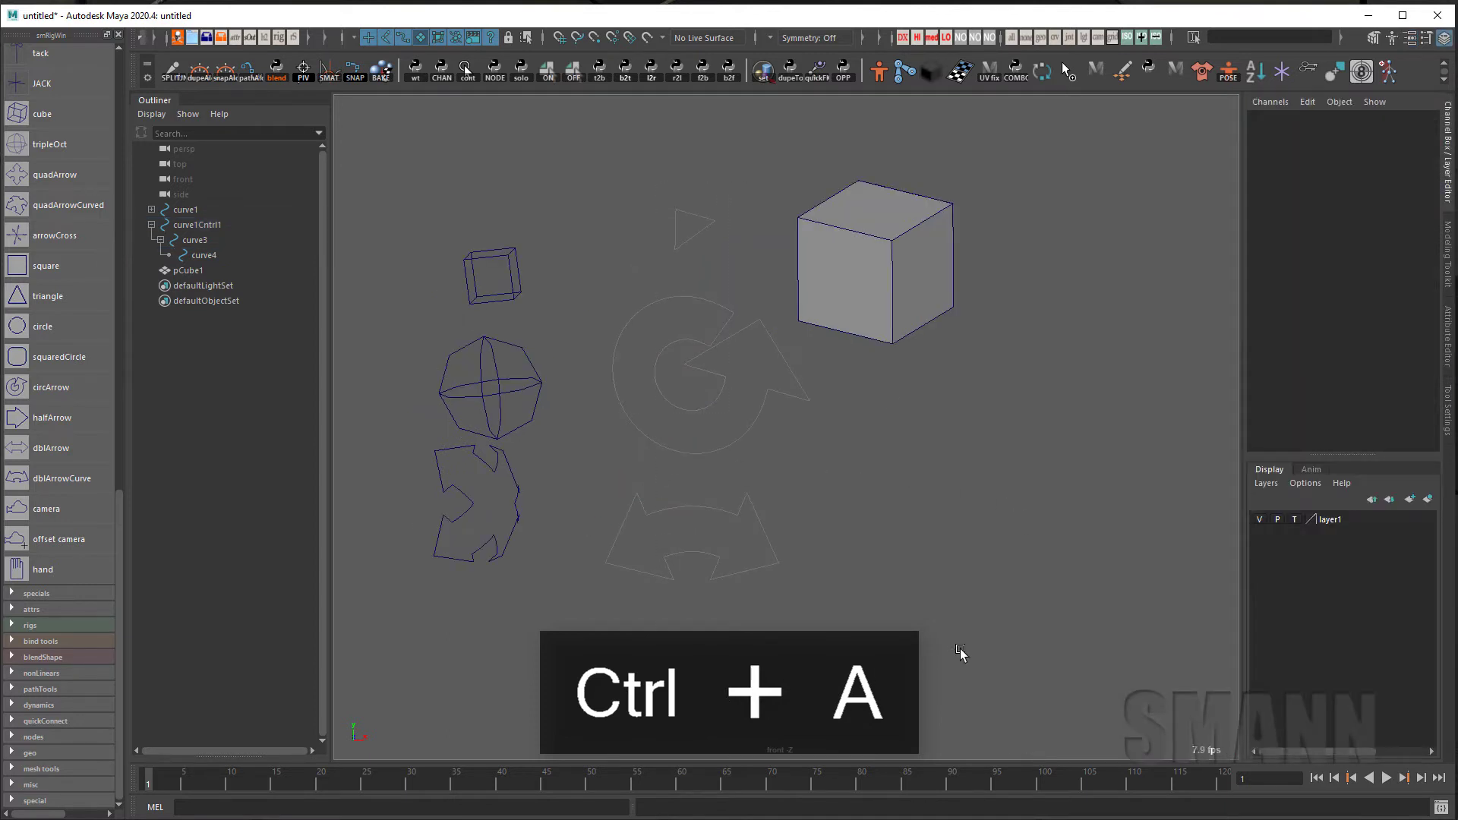
Toggle layer1's visibility and cycle its display type back to Normal to check the effect on the parented curves
click(1251, 516)
click(1260, 519)
click(1260, 520)
click(1296, 520)
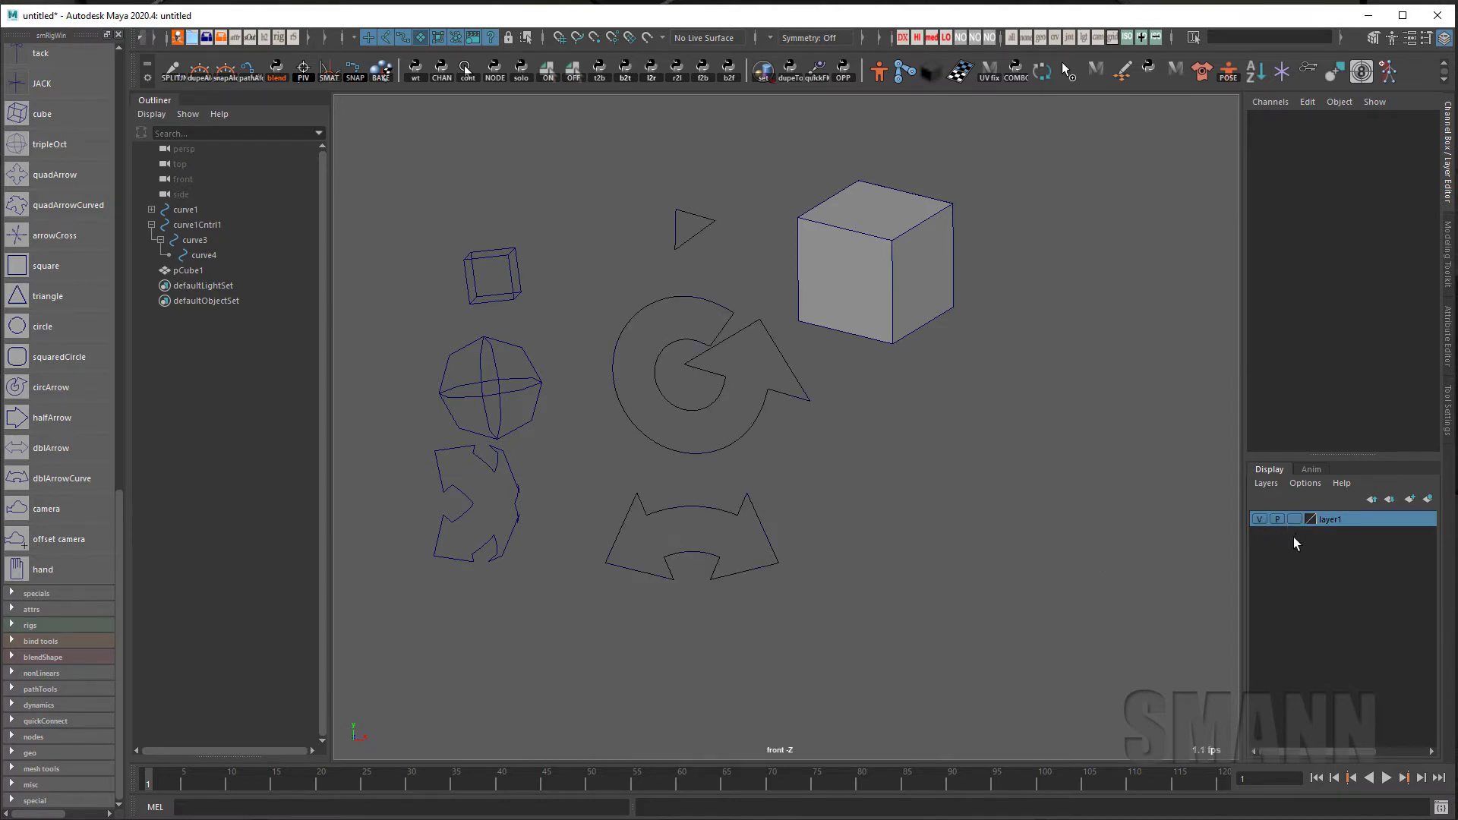
click(1294, 520)
click(1295, 520)
click(1261, 520)
click(1260, 520)
Check the triangle control's selection and delete the display layer layer1
click(696, 230)
click(837, 647)
right_click(1352, 524)
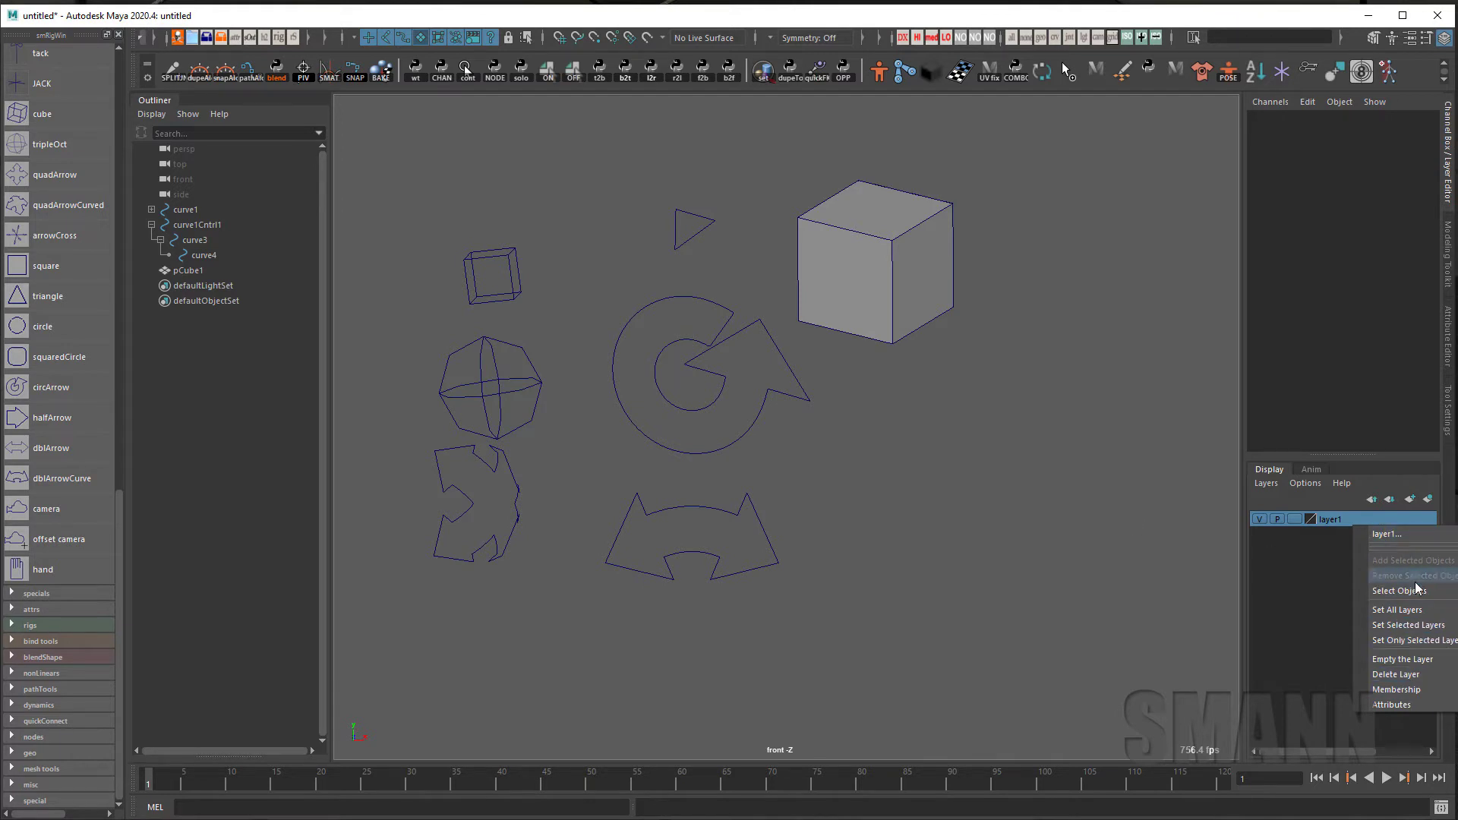
click(1422, 674)
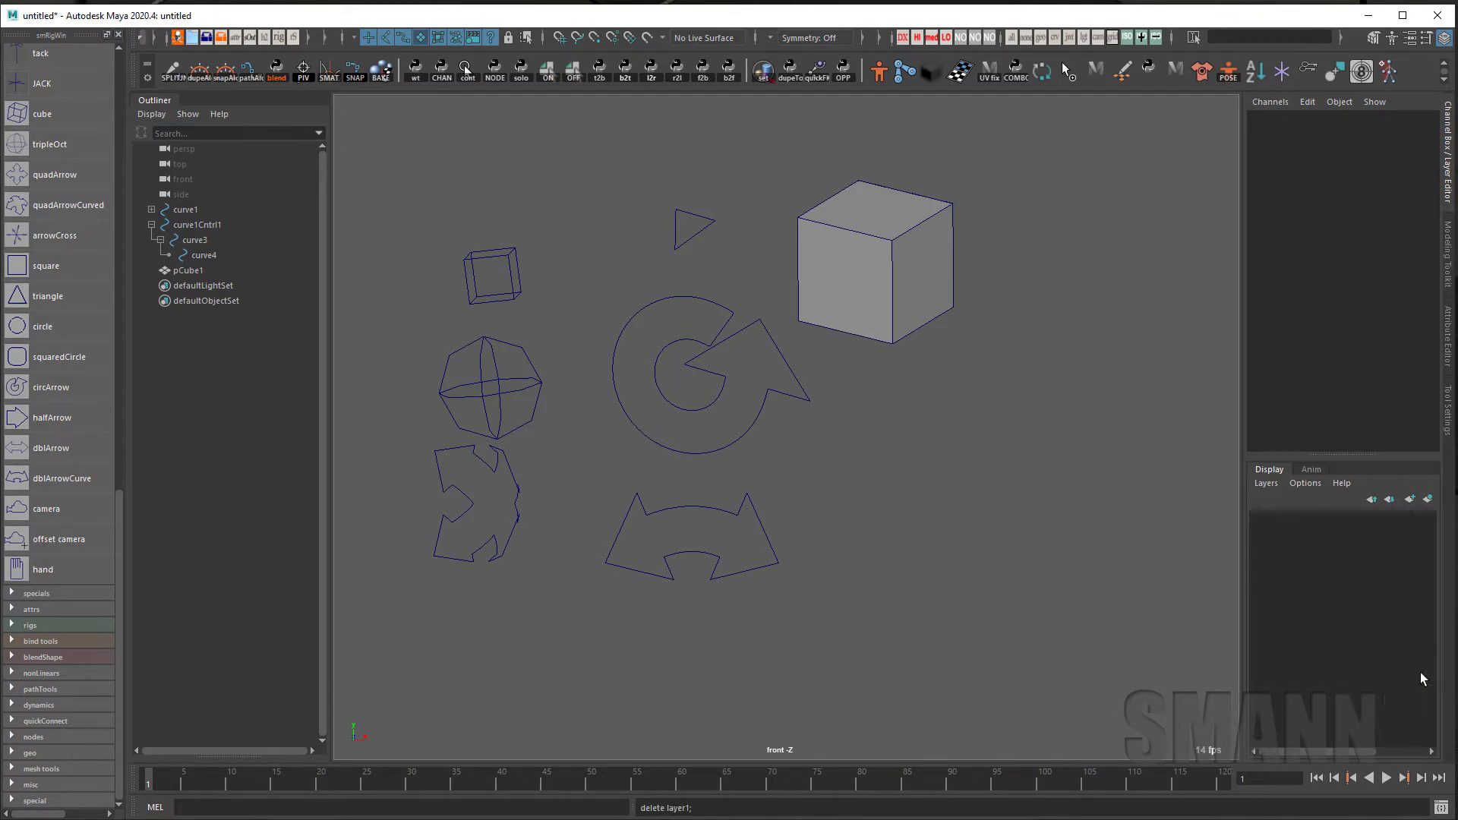
Enable drawing overrides on the transform of pCube1 and set its index color to light blue
click(856, 199)
key(ctrl+a)
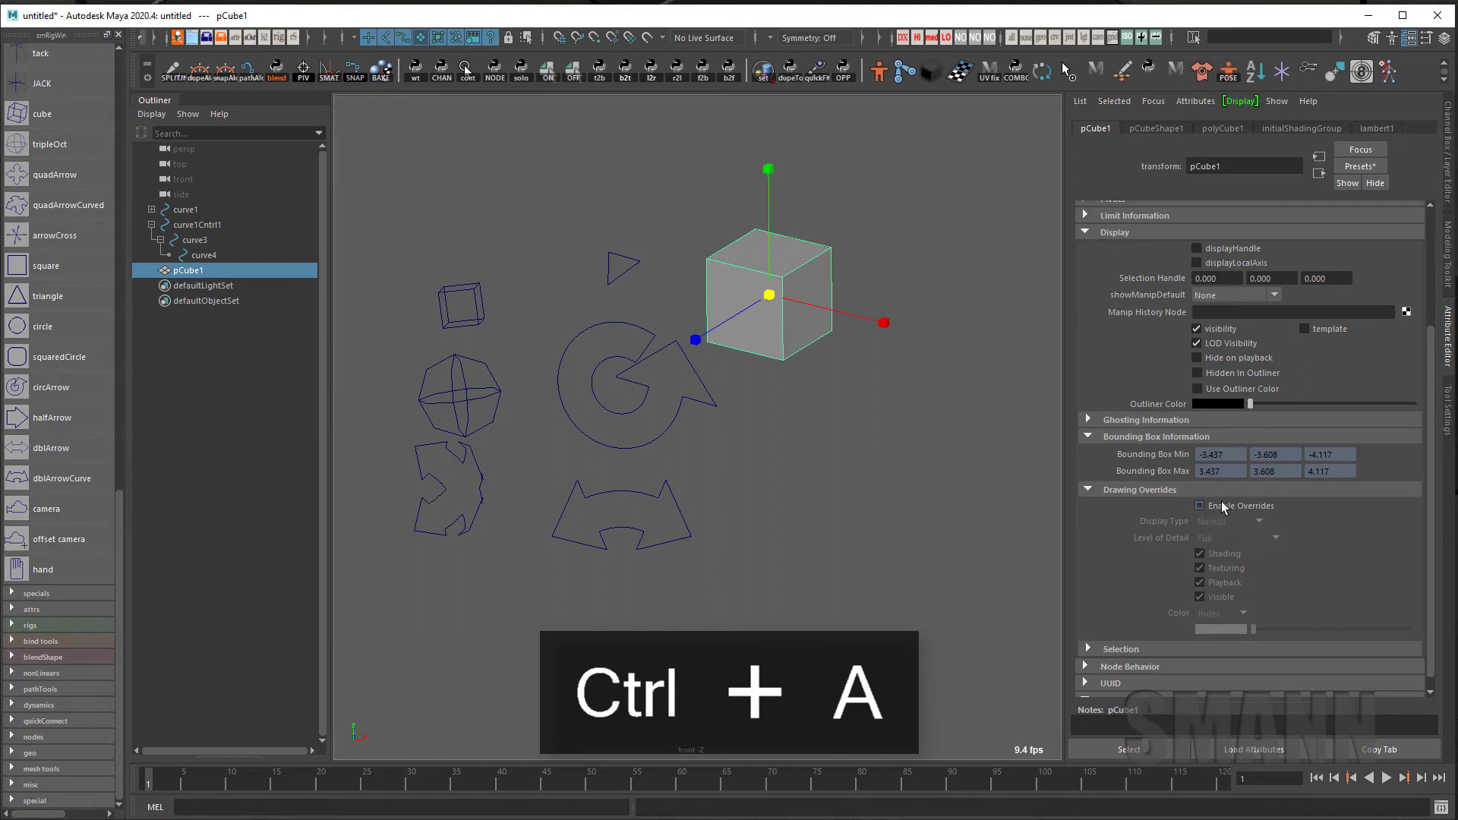
drag(1370, 633, 1343, 633)
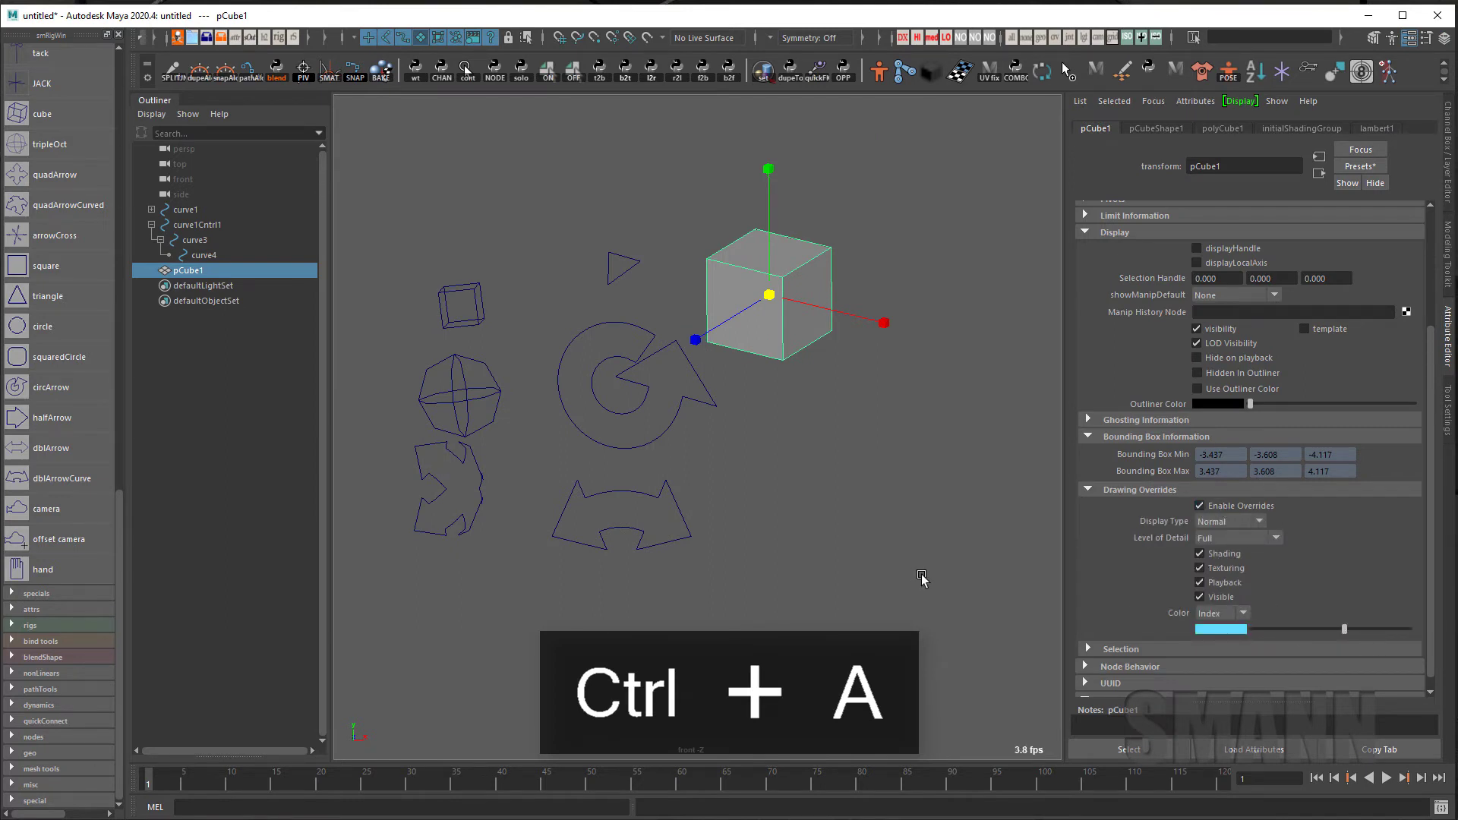
click(931, 592)
Delete the cube pCube1 from the scene
click(769, 226)
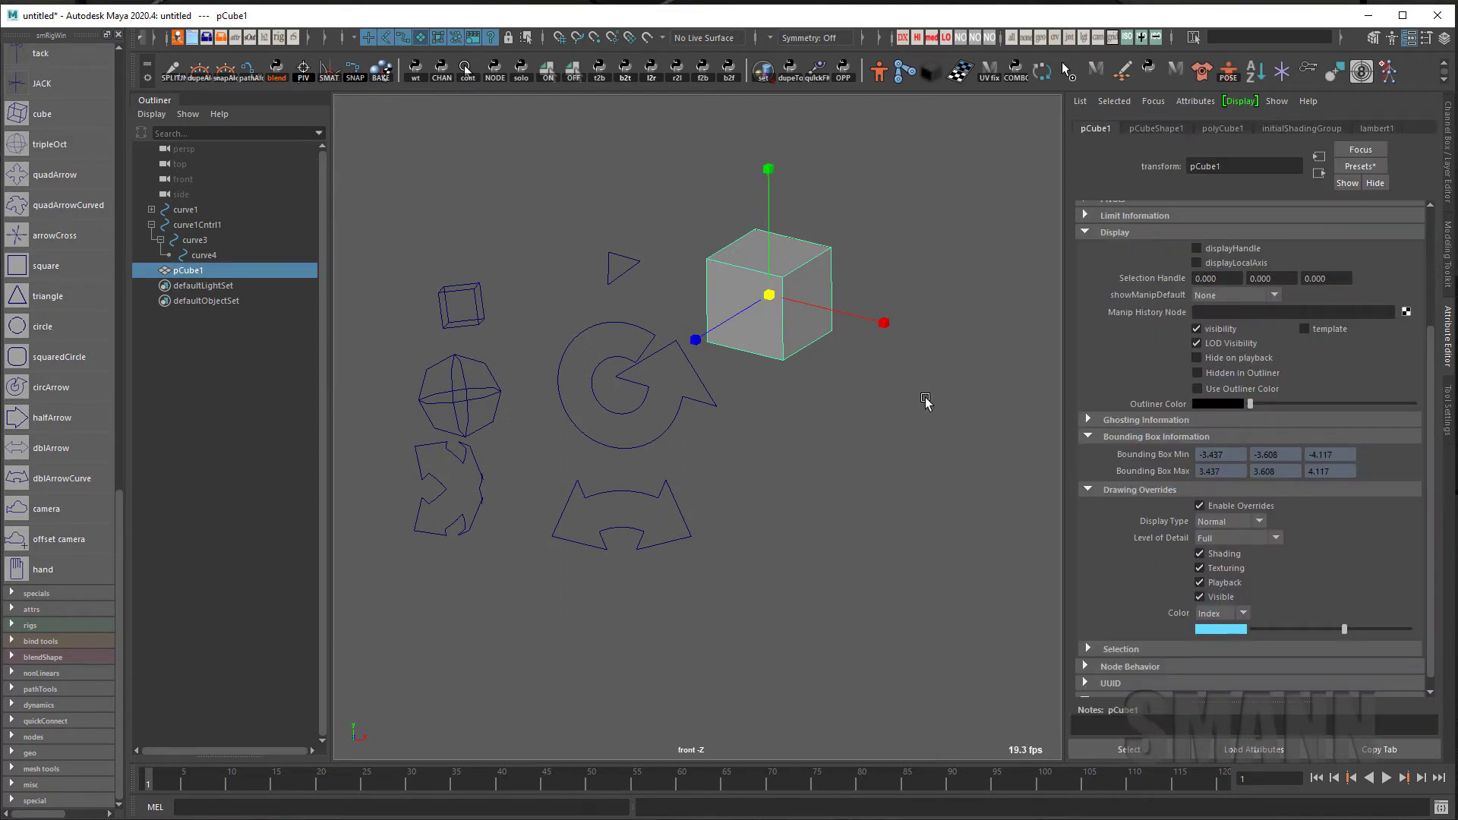
key(Delete)
Enable drawing overrides on the transform of curve3
alt+middle_drag(795, 386, 921, 401)
click(774, 417)
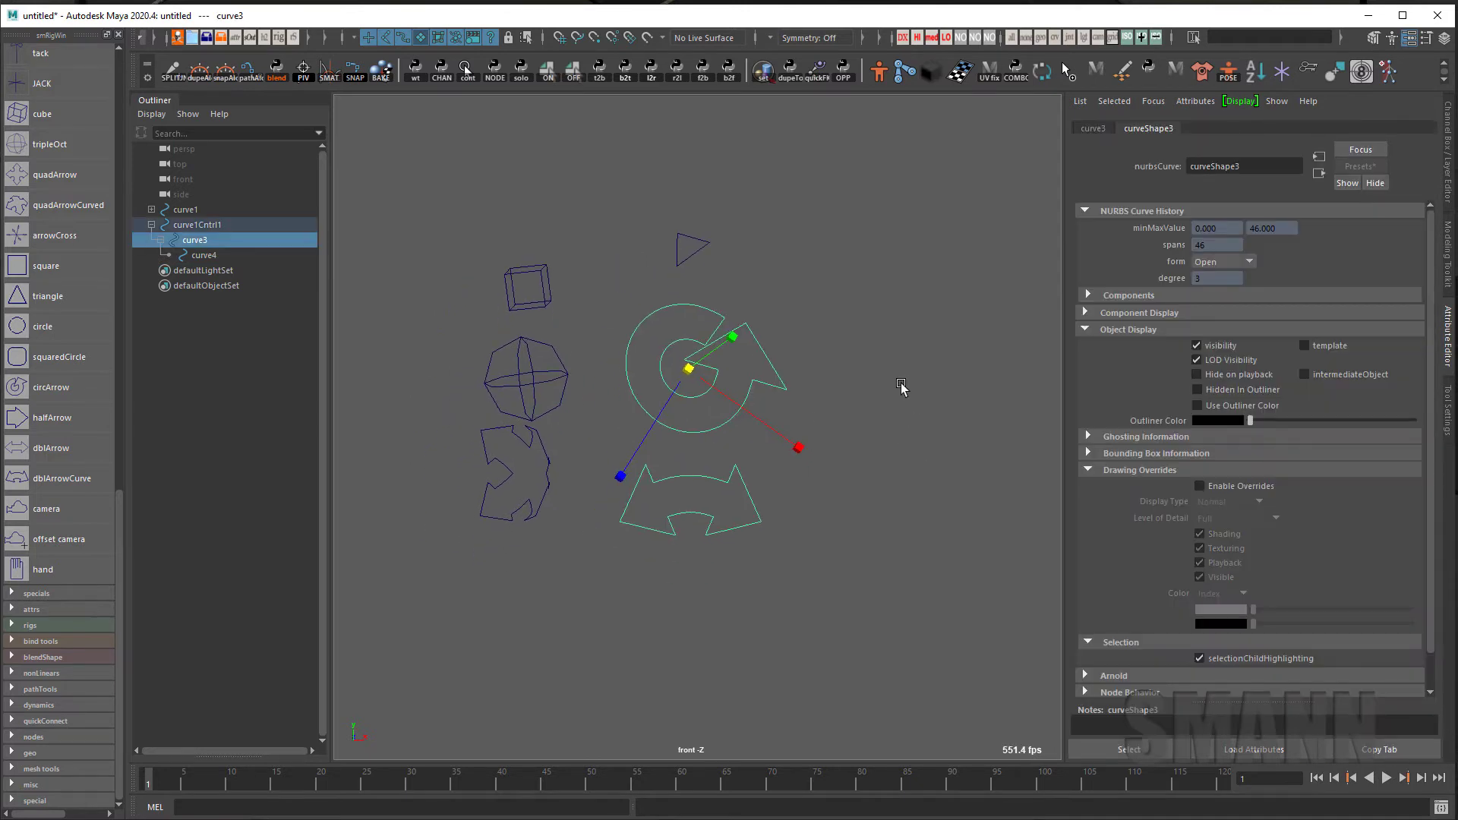
click(1098, 129)
alt+middle_drag(820, 372, 834, 343)
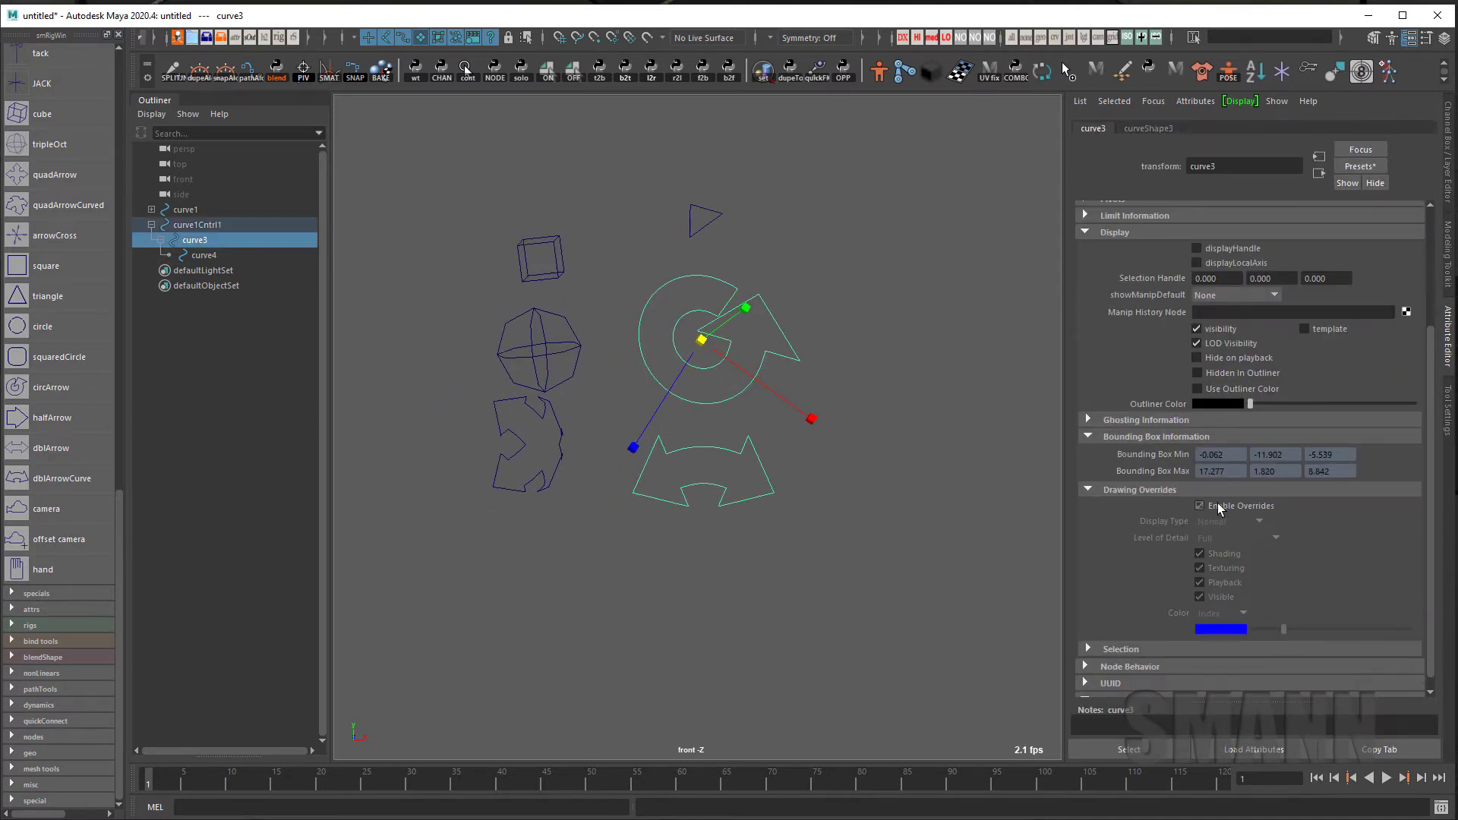
click(1217, 506)
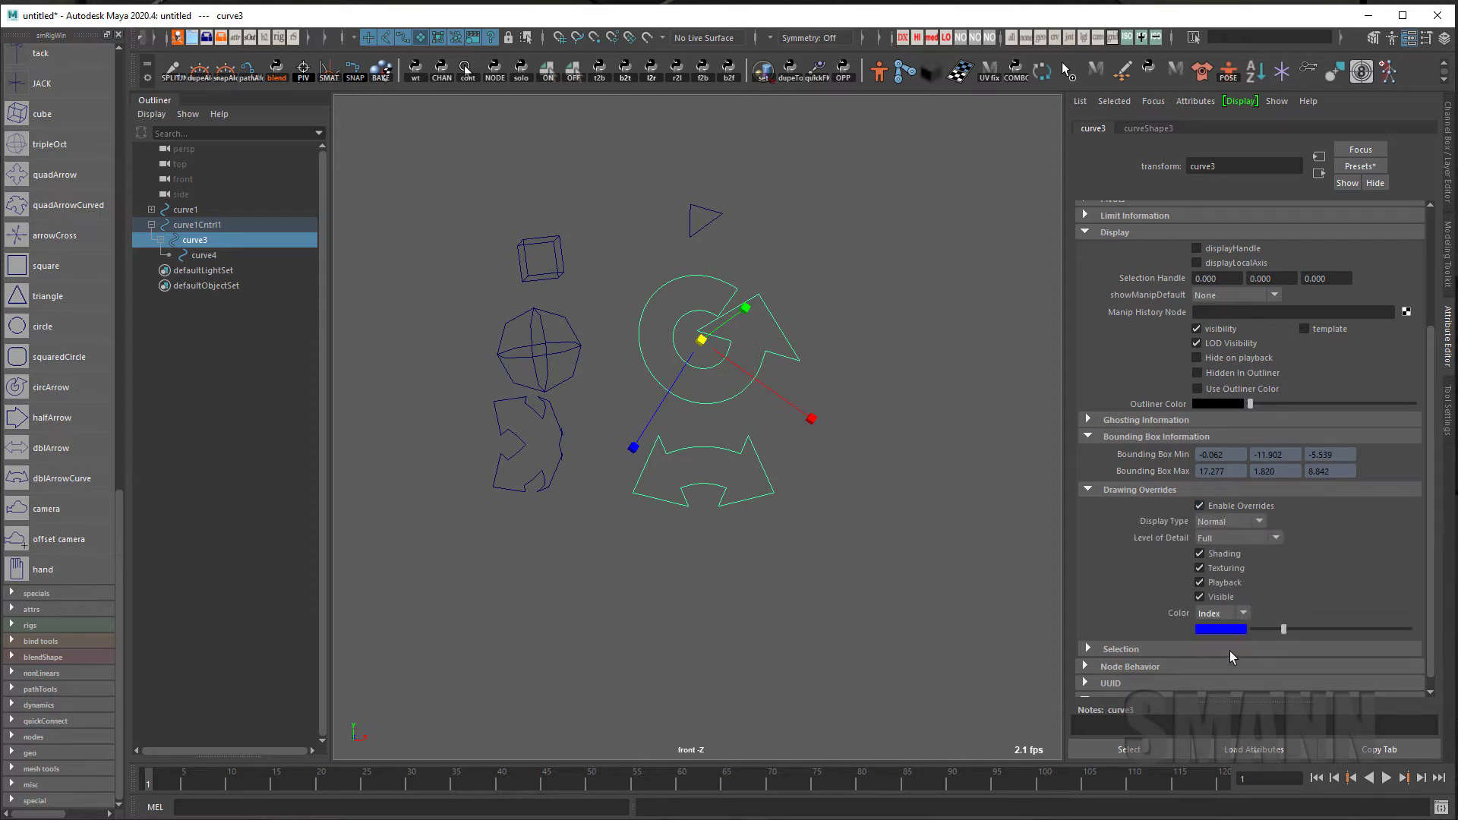
Switch curve3's transform override color to RGB and set it to the saved yellow-orange (R 1.000, G 0.510, B 0.000)
alt+middle_drag(873, 530, 883, 531)
alt+right_drag(883, 531, 908, 531)
click(1208, 646)
alt+middle_drag(867, 499, 869, 519)
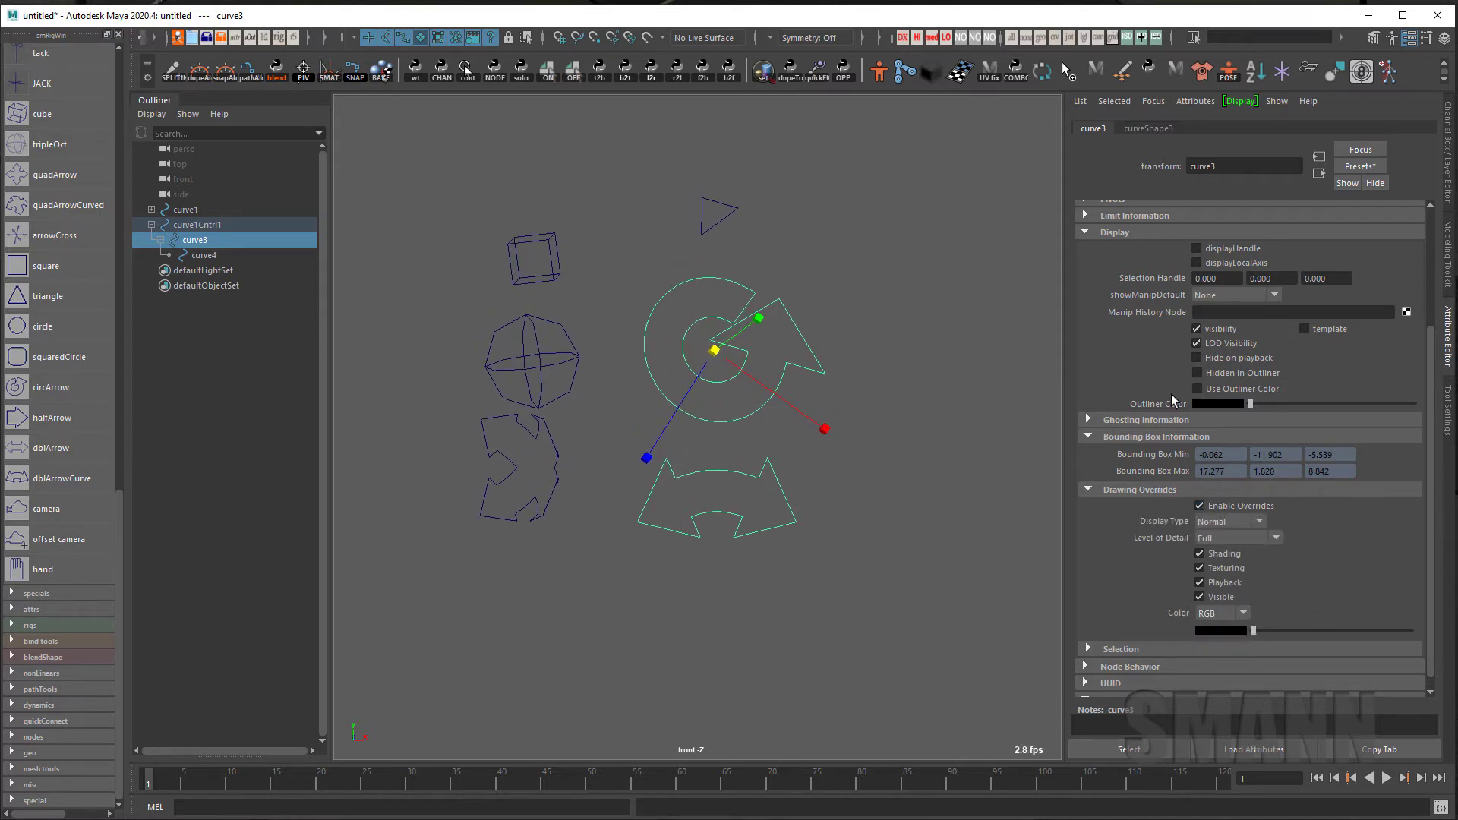
click(1243, 633)
click(558, 343)
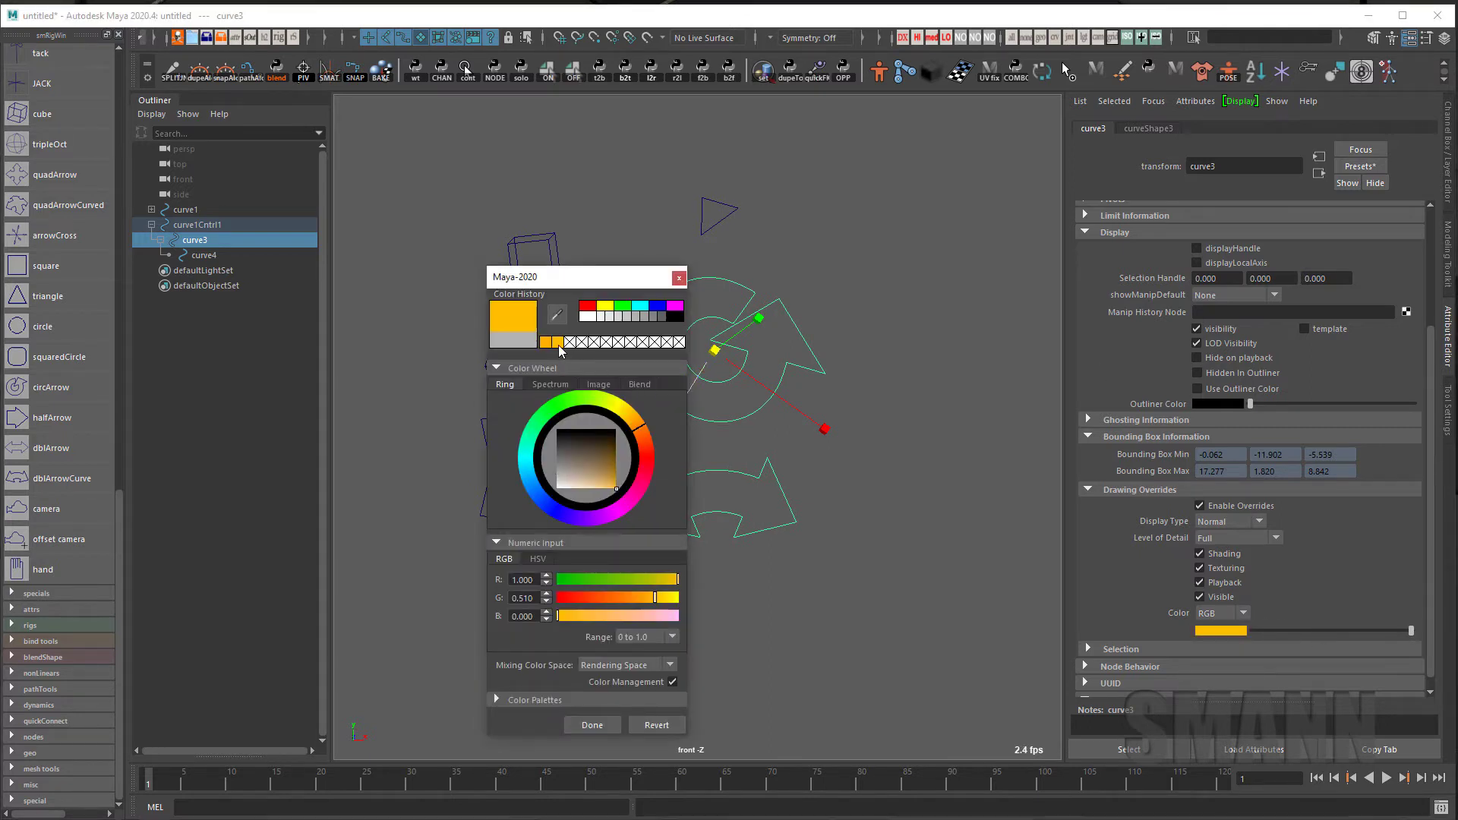
click(593, 726)
click(887, 685)
Enable drawing overrides on curve4's transform and set its RGB color to light pink (R 1.000, G 0.476, B 1.000)
click(790, 497)
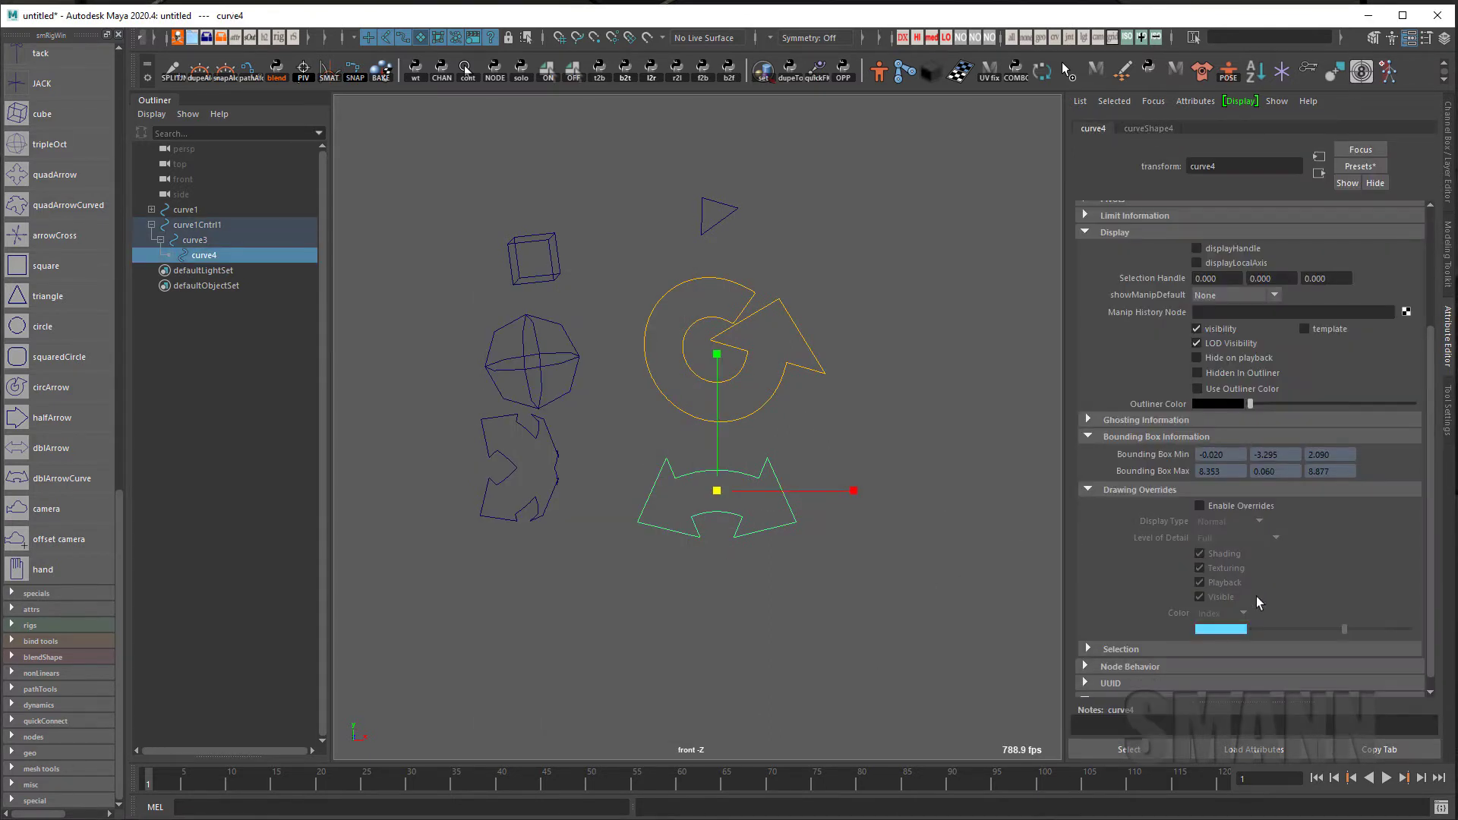
click(1239, 506)
click(1207, 645)
click(1211, 630)
click(659, 329)
drag(645, 451, 667, 544)
drag(641, 465, 650, 456)
drag(644, 640, 724, 651)
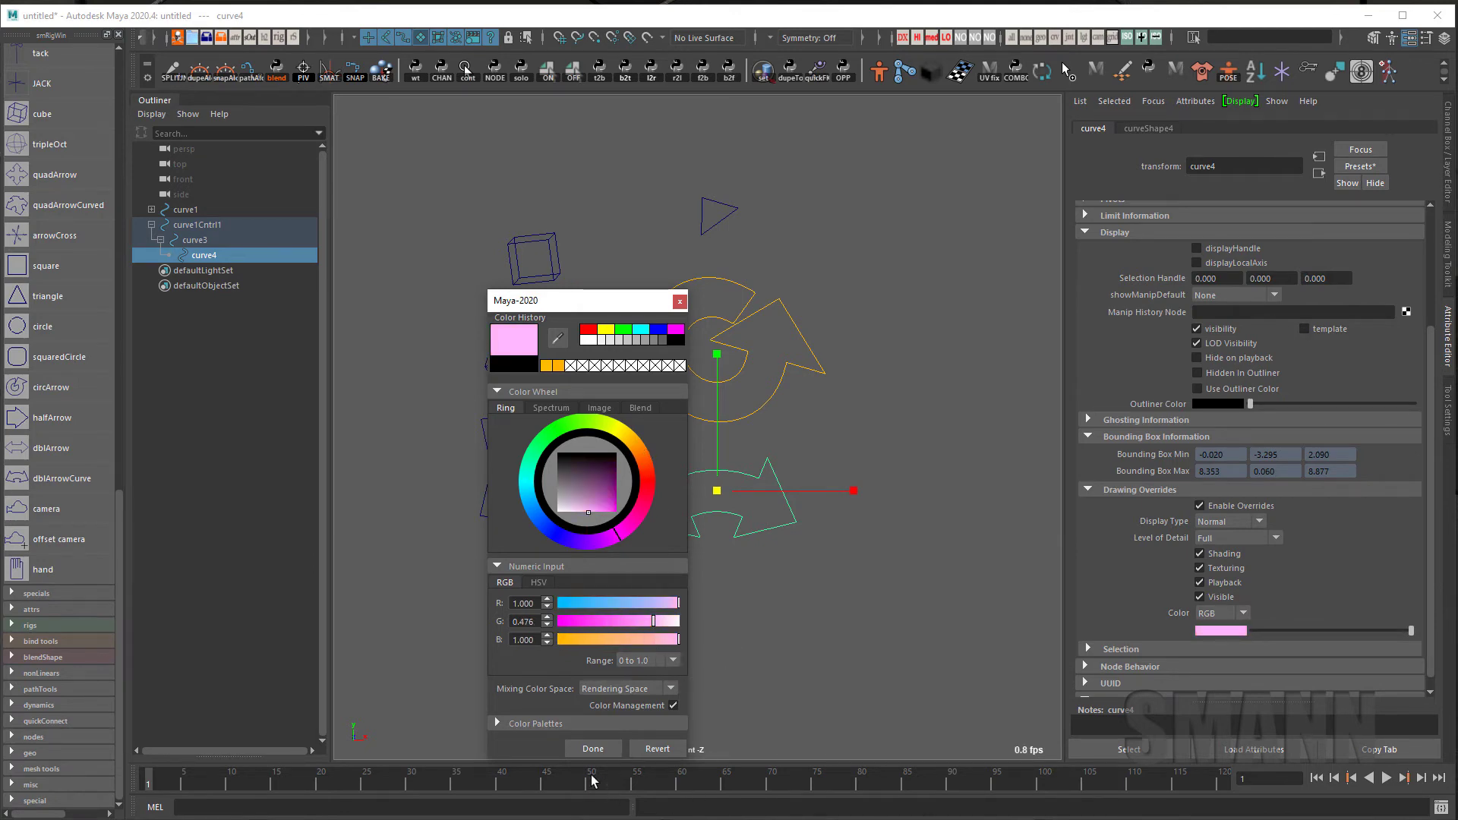
click(592, 749)
click(923, 635)
Create display layer layer1 from the triangle control curve1Cntrl1
drag(758, 237, 702, 222)
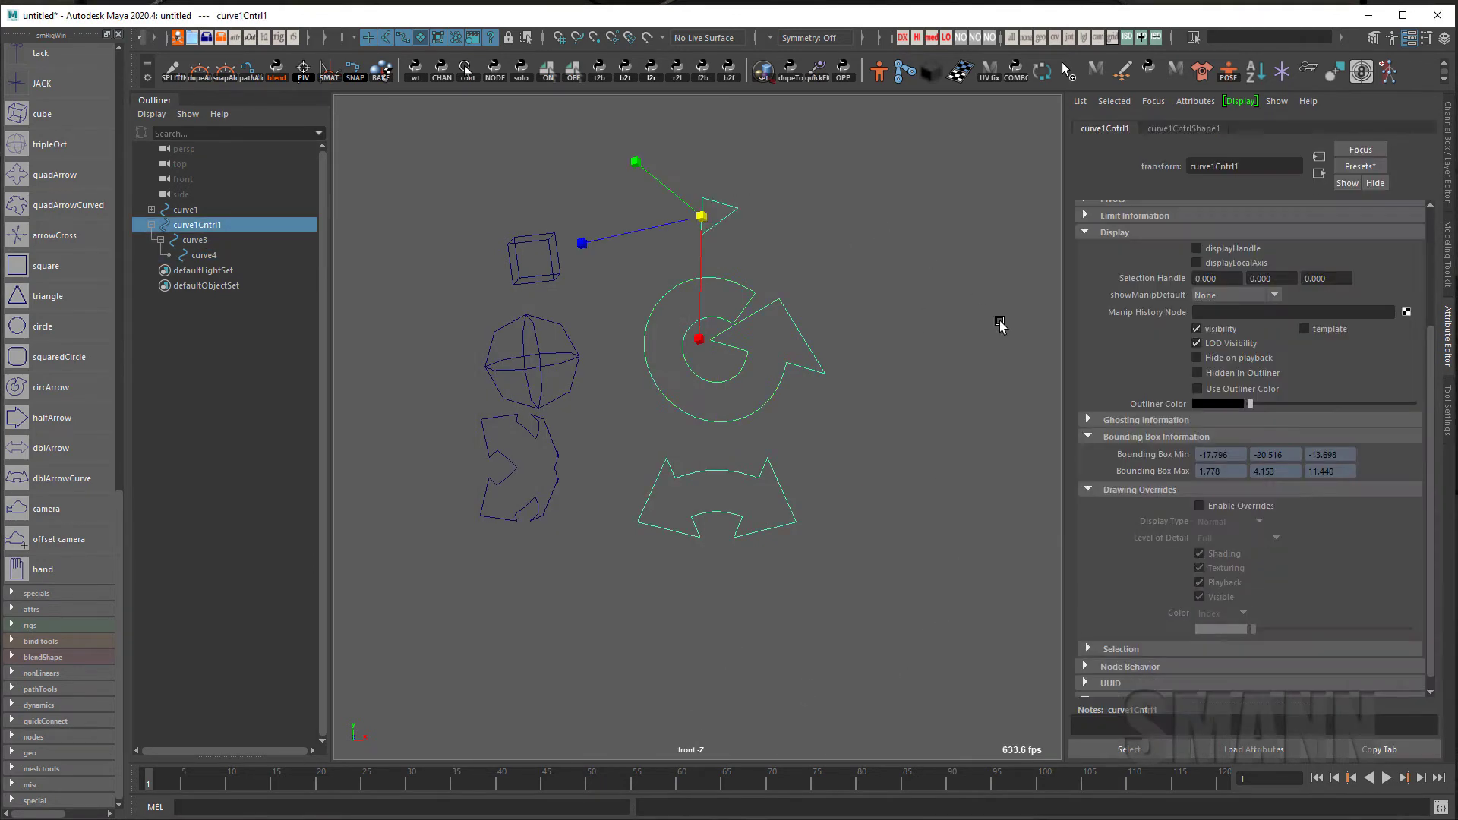
key(ctrl+a)
click(1427, 499)
click(1047, 543)
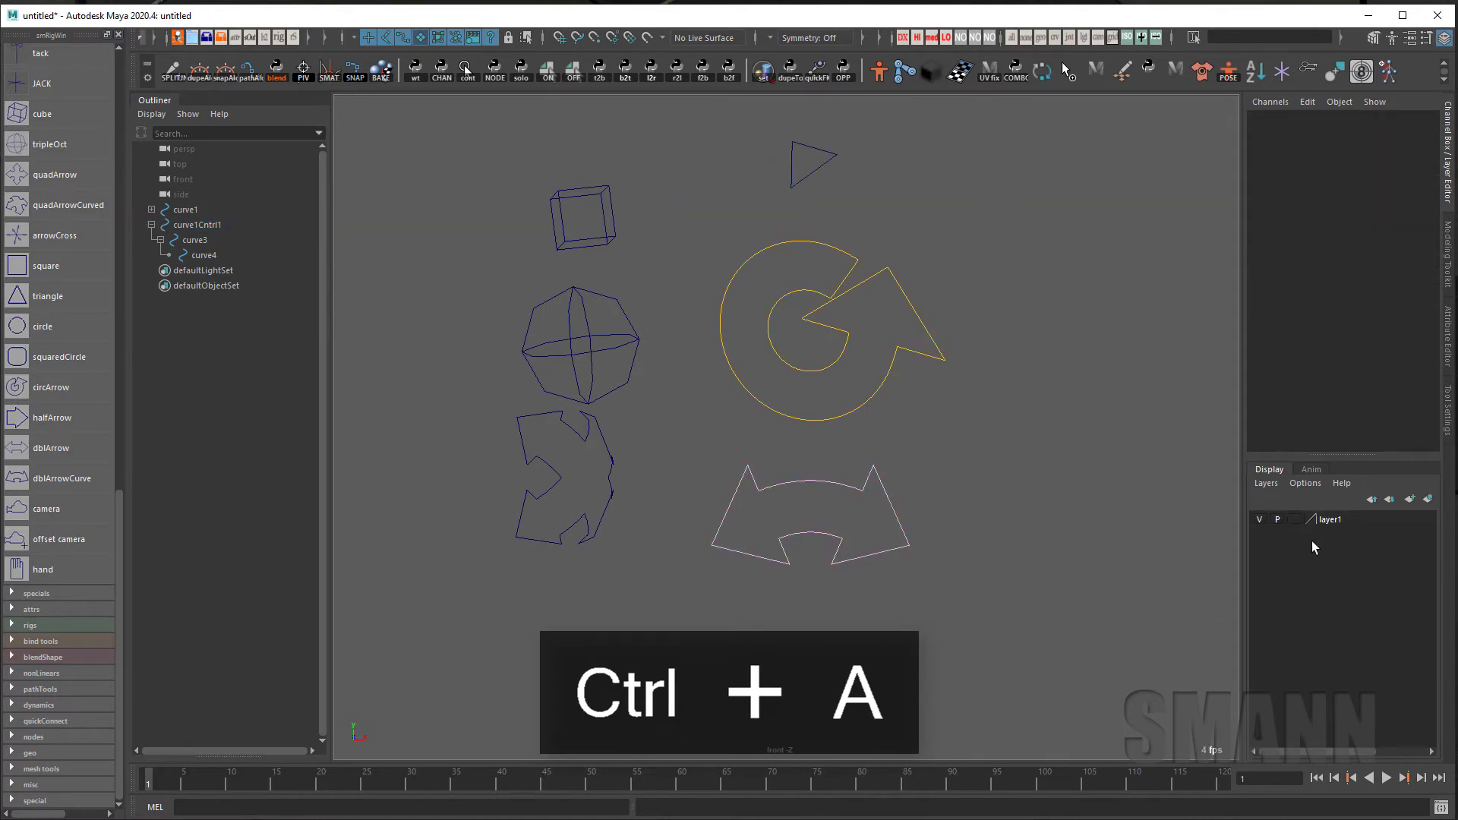
Cycle layer1 through Template, Reference and Normal and toggle its visibility, checking how the parented curves can be selected
click(1299, 520)
drag(983, 213, 874, 546)
click(1047, 547)
click(1297, 523)
drag(966, 191, 844, 511)
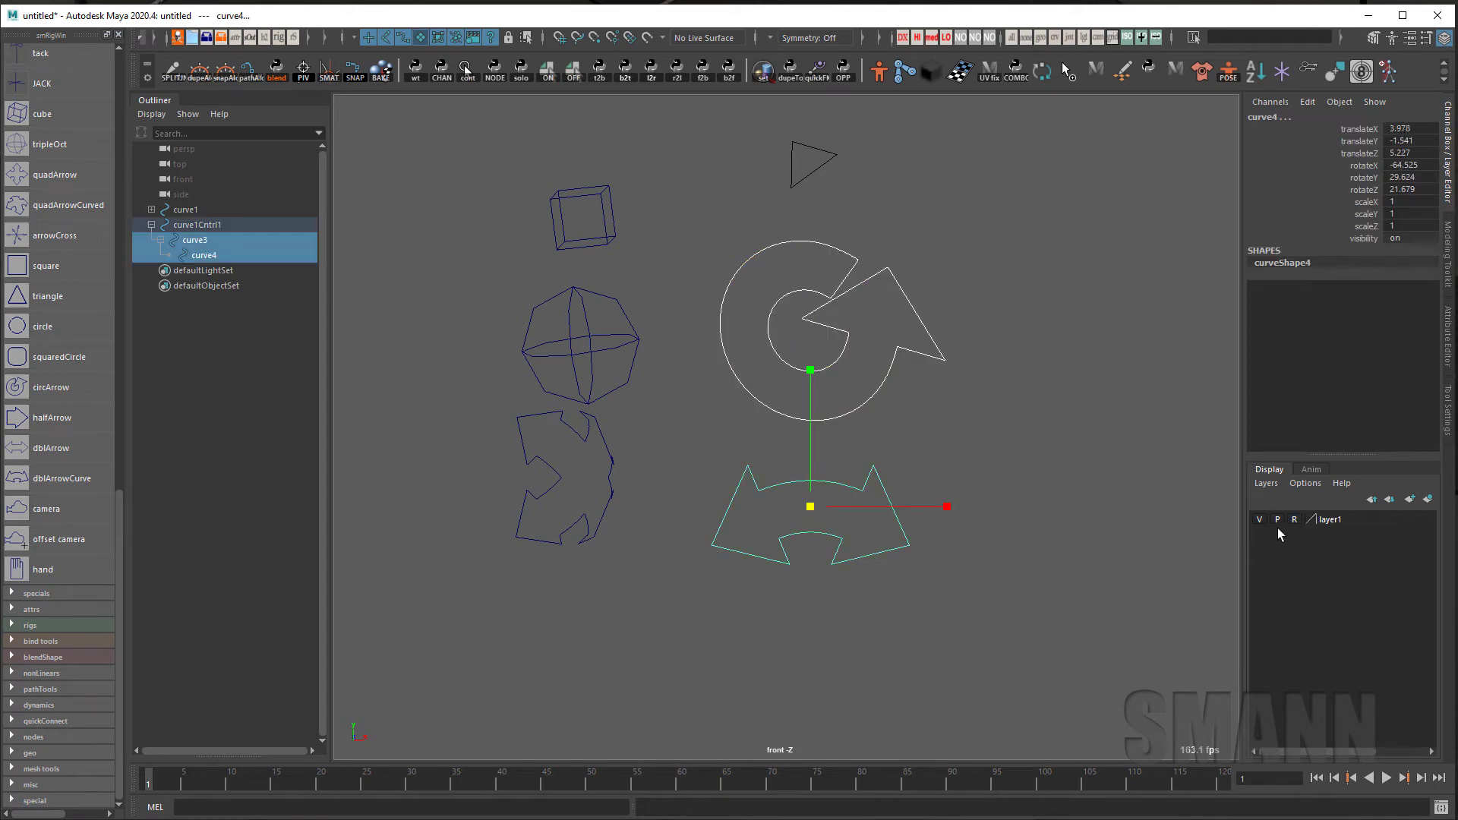
click(1296, 521)
click(1259, 520)
click(1258, 521)
Delete the display layer layer1
click(1333, 520)
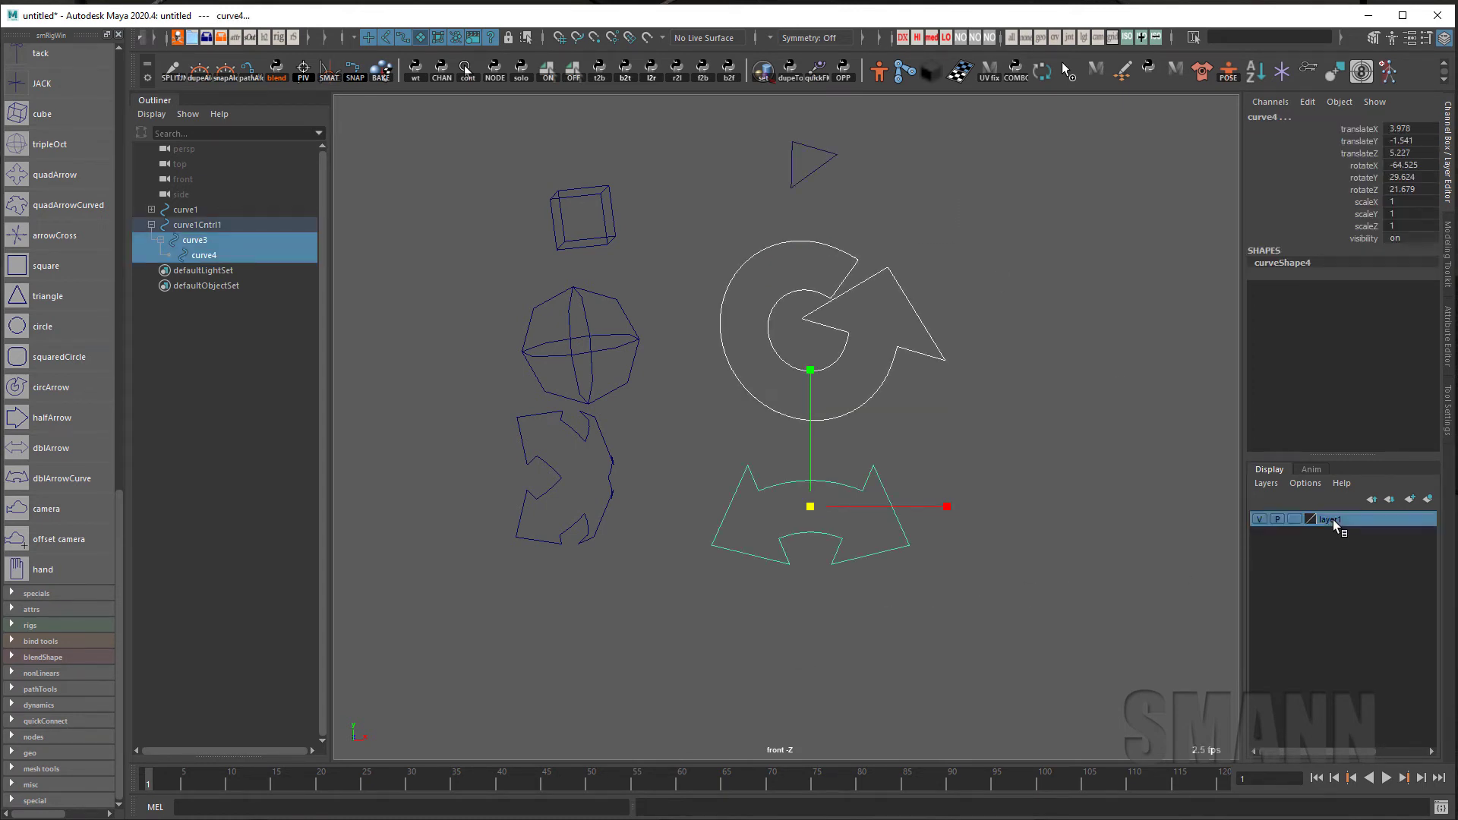
right_click(1333, 519)
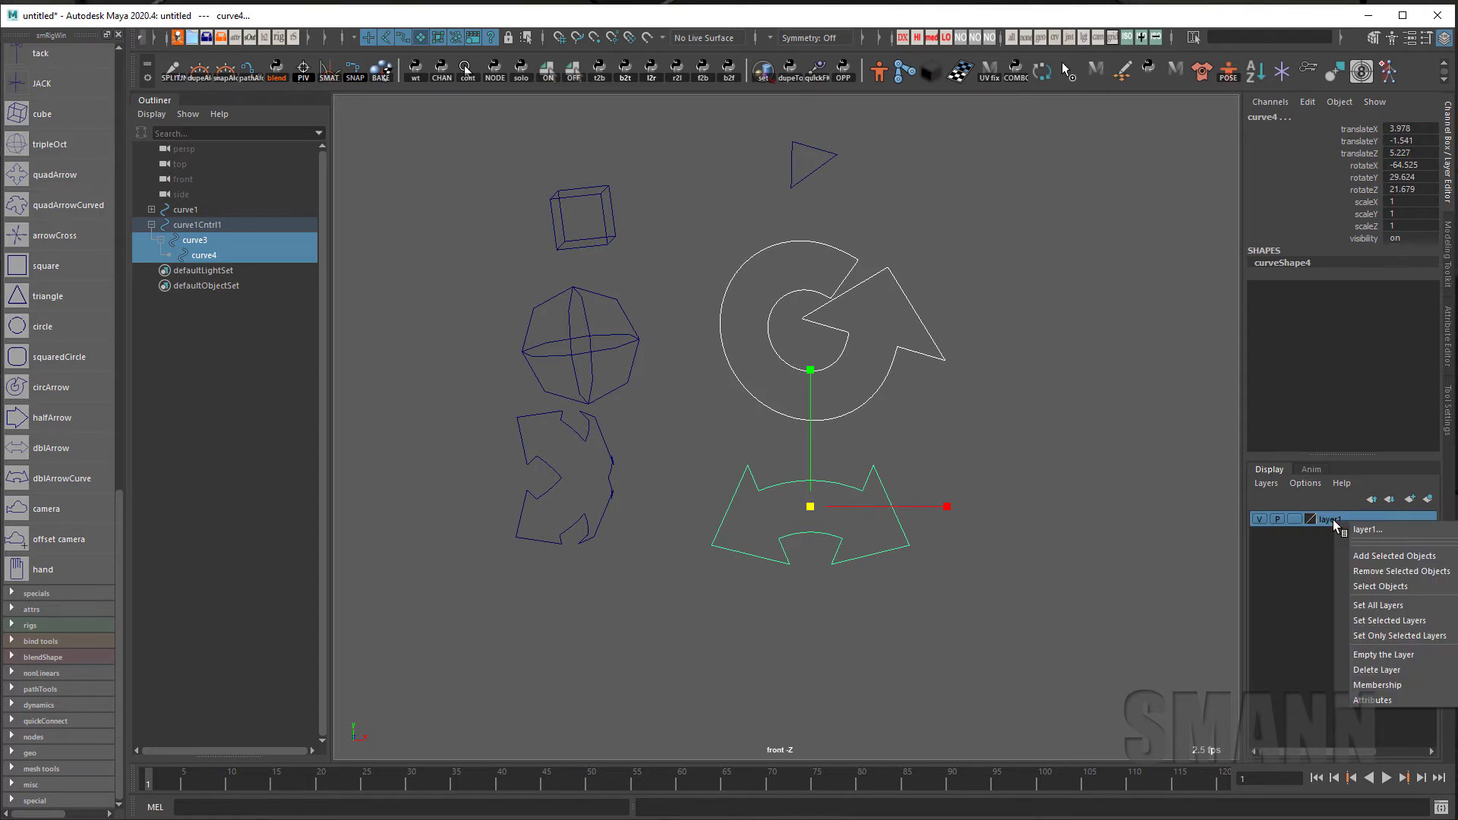
click(1379, 670)
click(1041, 459)
Check the selection and colors of the triangle control and its child curves
alt+middle_drag(1068, 517, 998, 586)
drag(785, 248, 673, 190)
click(960, 351)
drag(752, 358, 791, 643)
click(1094, 523)
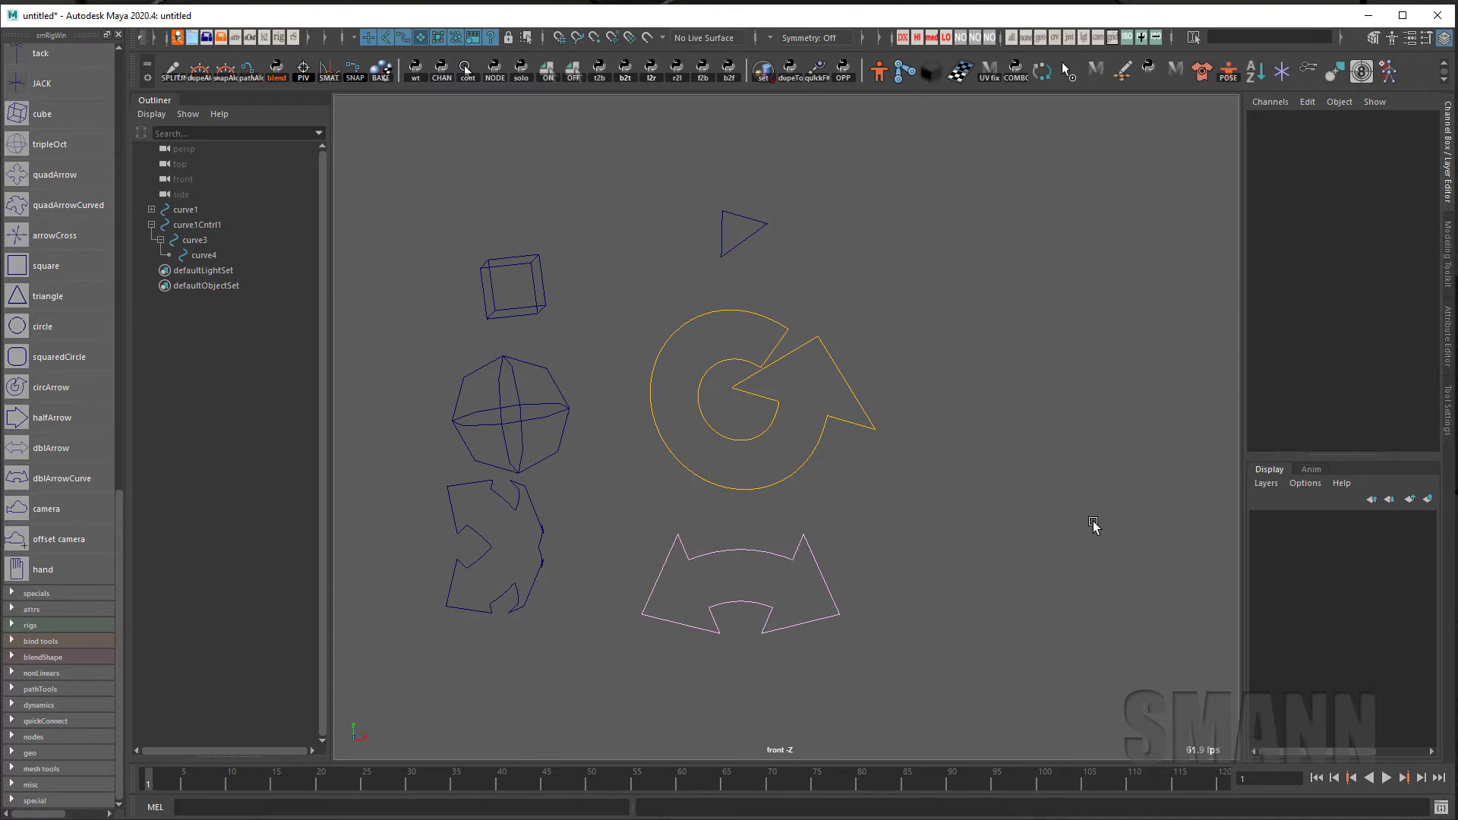
alt+drag(1029, 394, 1043, 507)
key(ctrl+a)
key(ctrl+a)
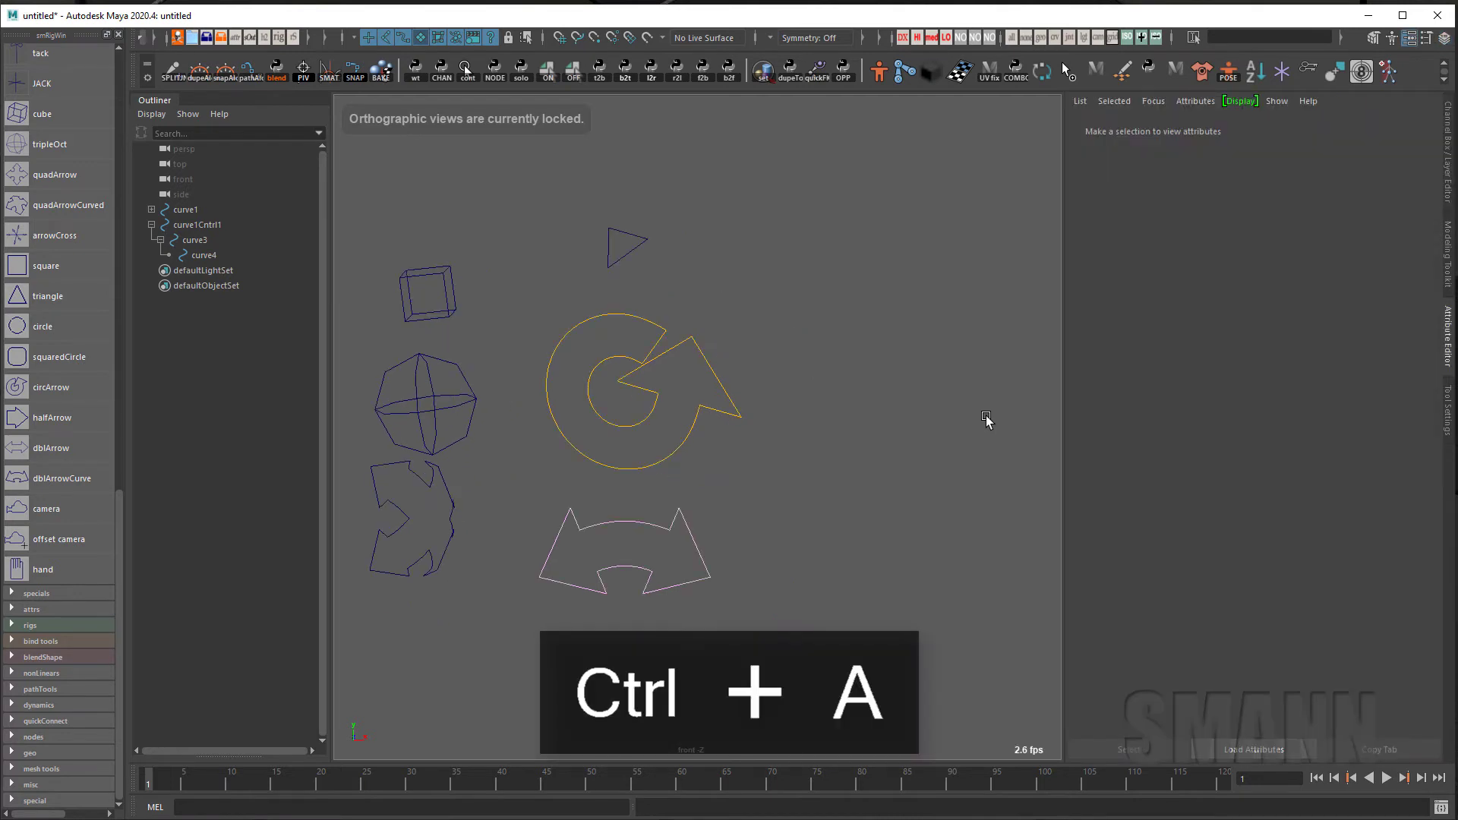
Disable drawing overrides on the transforms of curve3 and curve4
alt+middle_drag(971, 440, 979, 441)
click(745, 333)
key(ctrl+a)
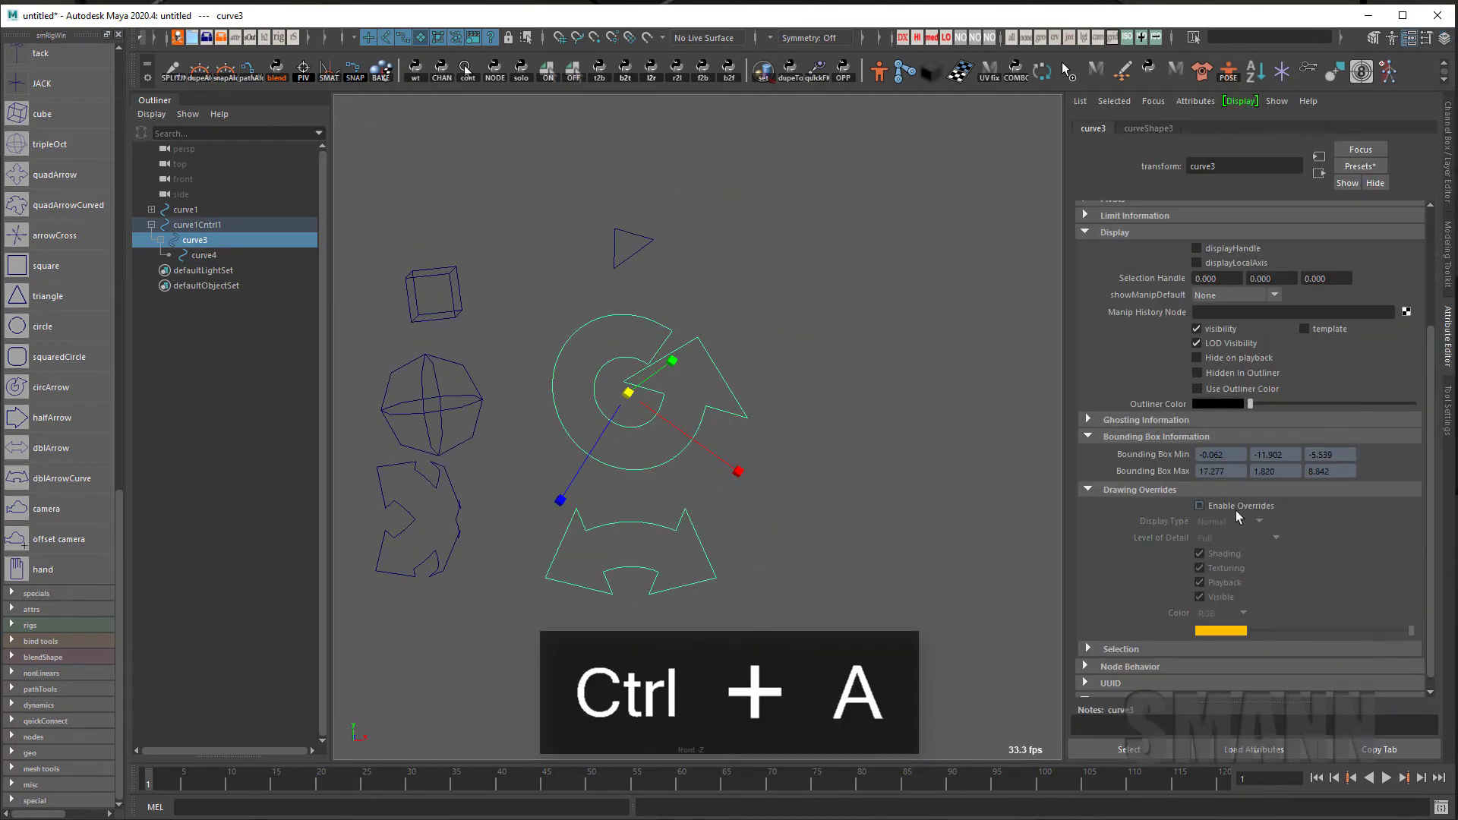
key(Down)
click(1200, 507)
click(885, 524)
key(ctrl+a)
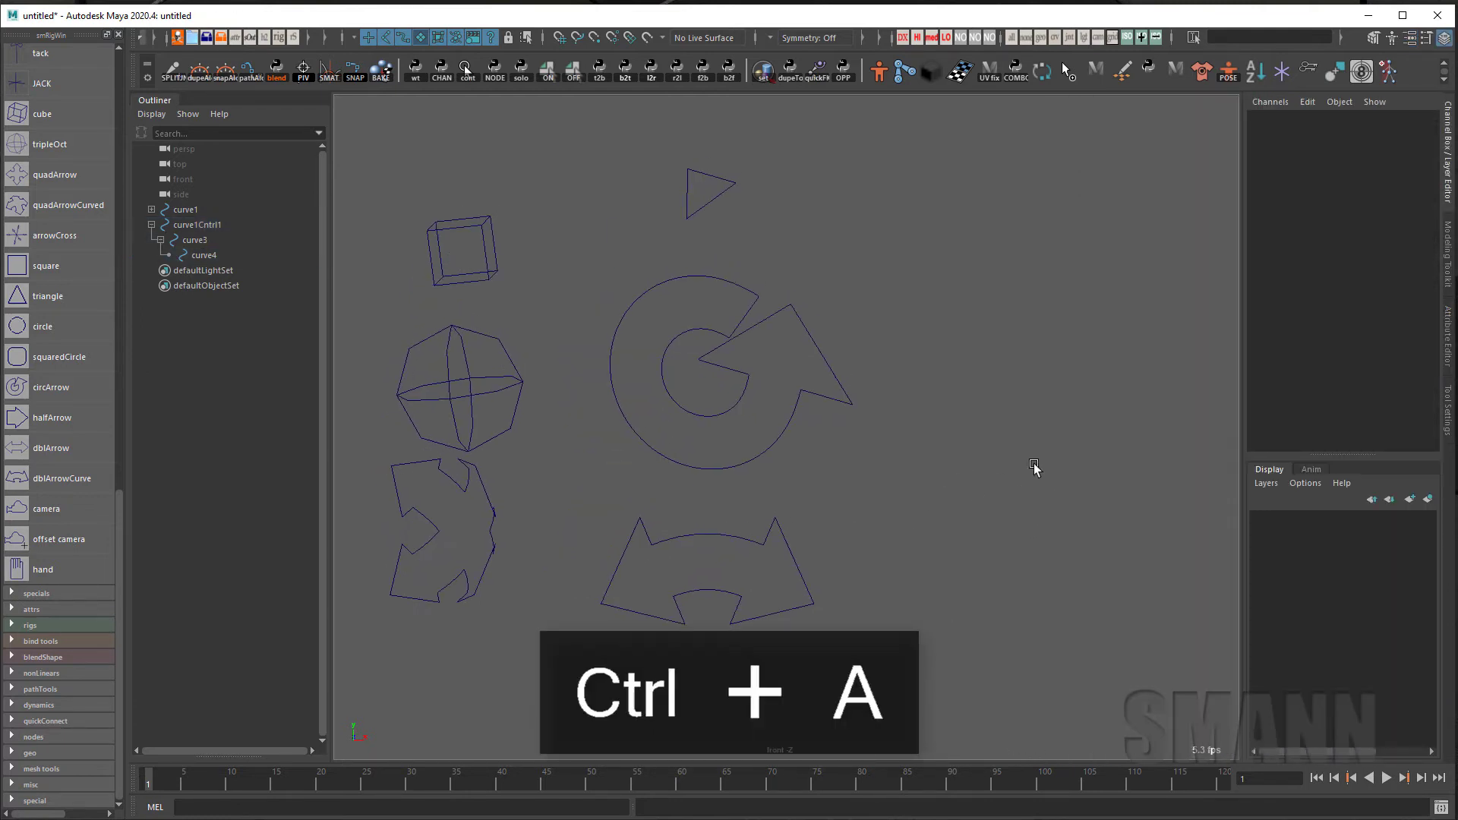
alt+middle_drag(1086, 461, 1058, 476)
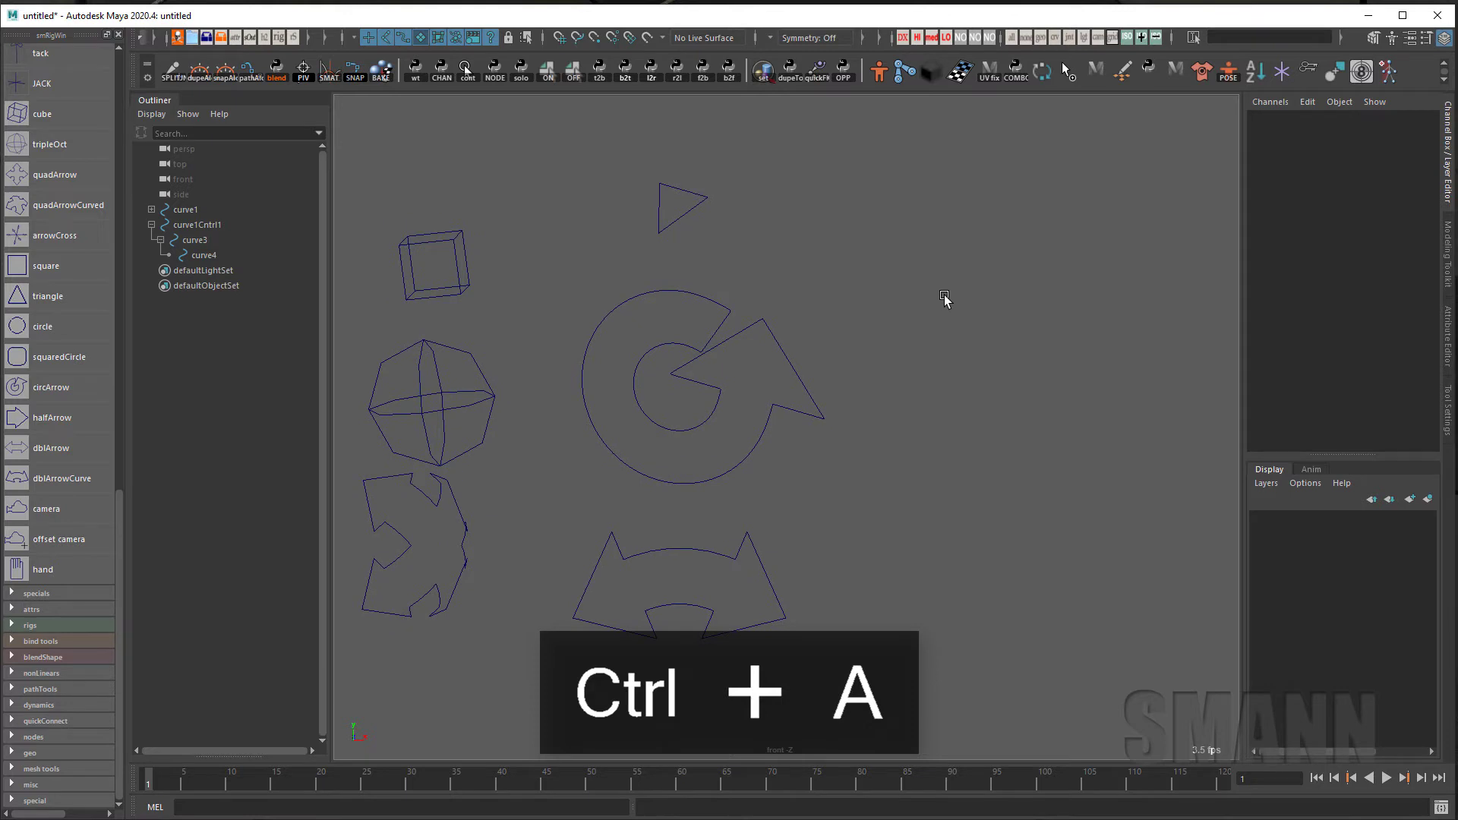
Enable drawing overrides on the triangle control's shape curve1CntrlShape1 and set its index color to green
click(752, 359)
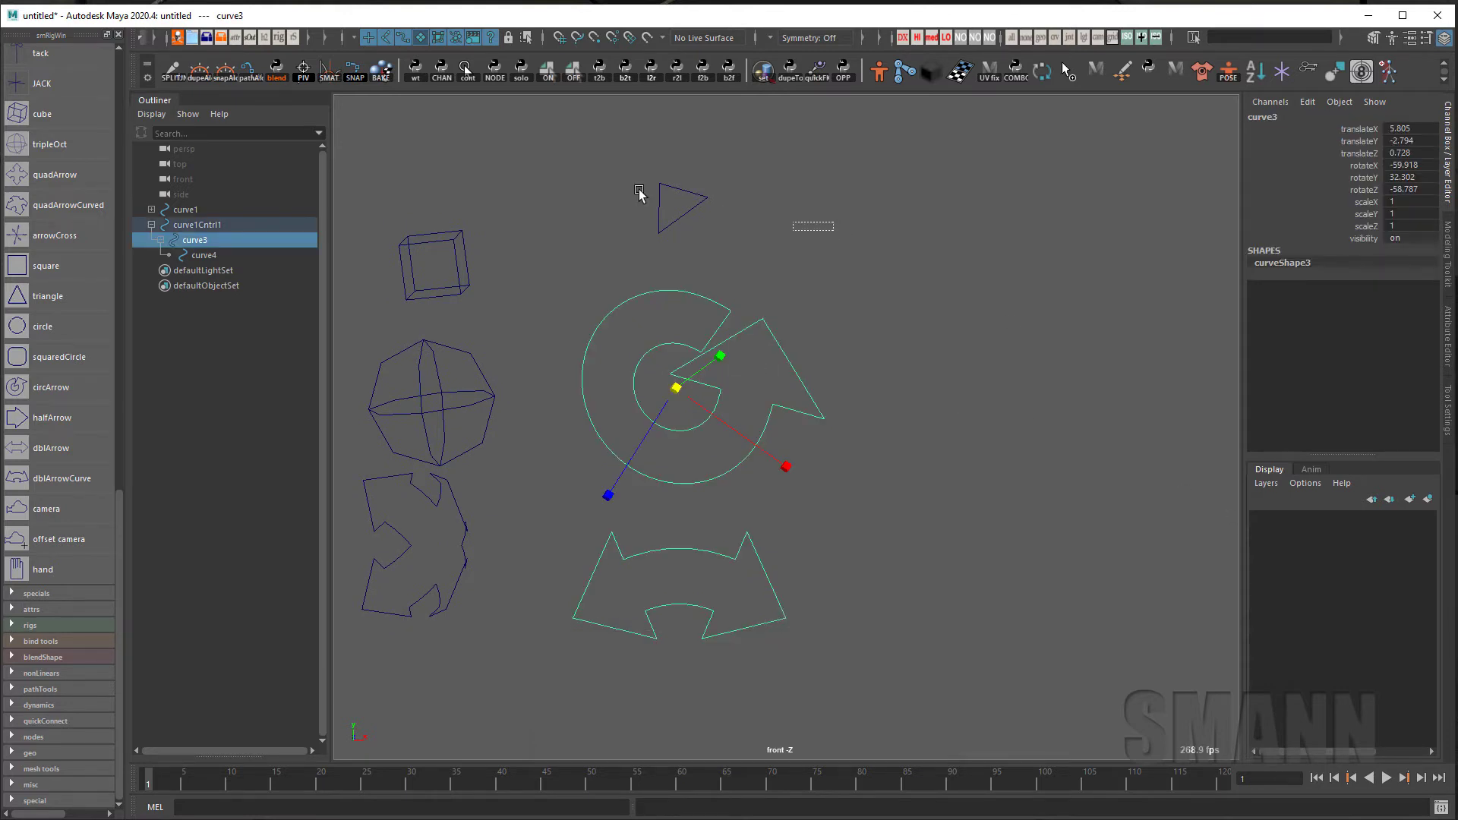
key(ctrl+a)
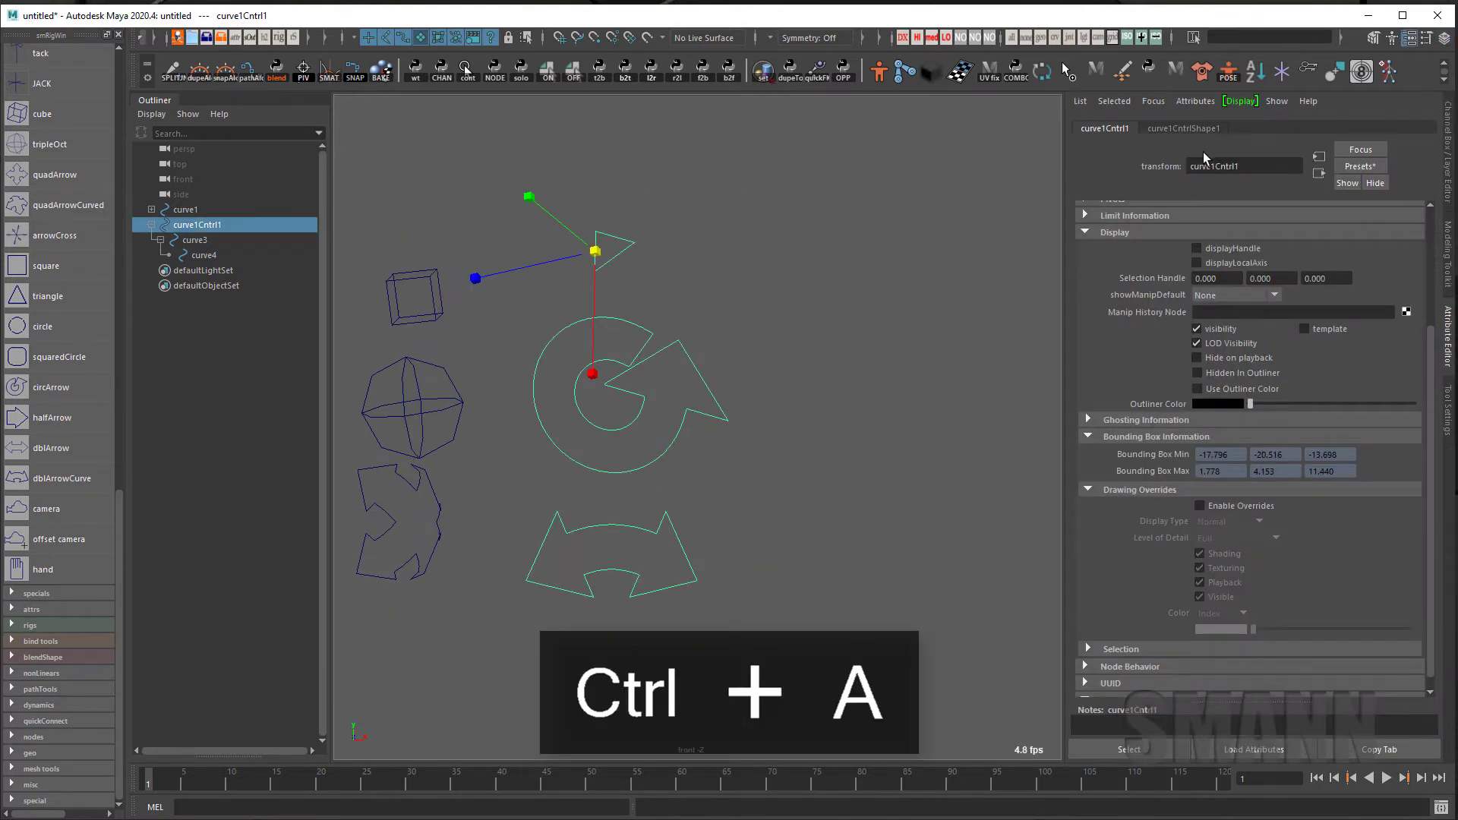
click(1185, 128)
click(1233, 485)
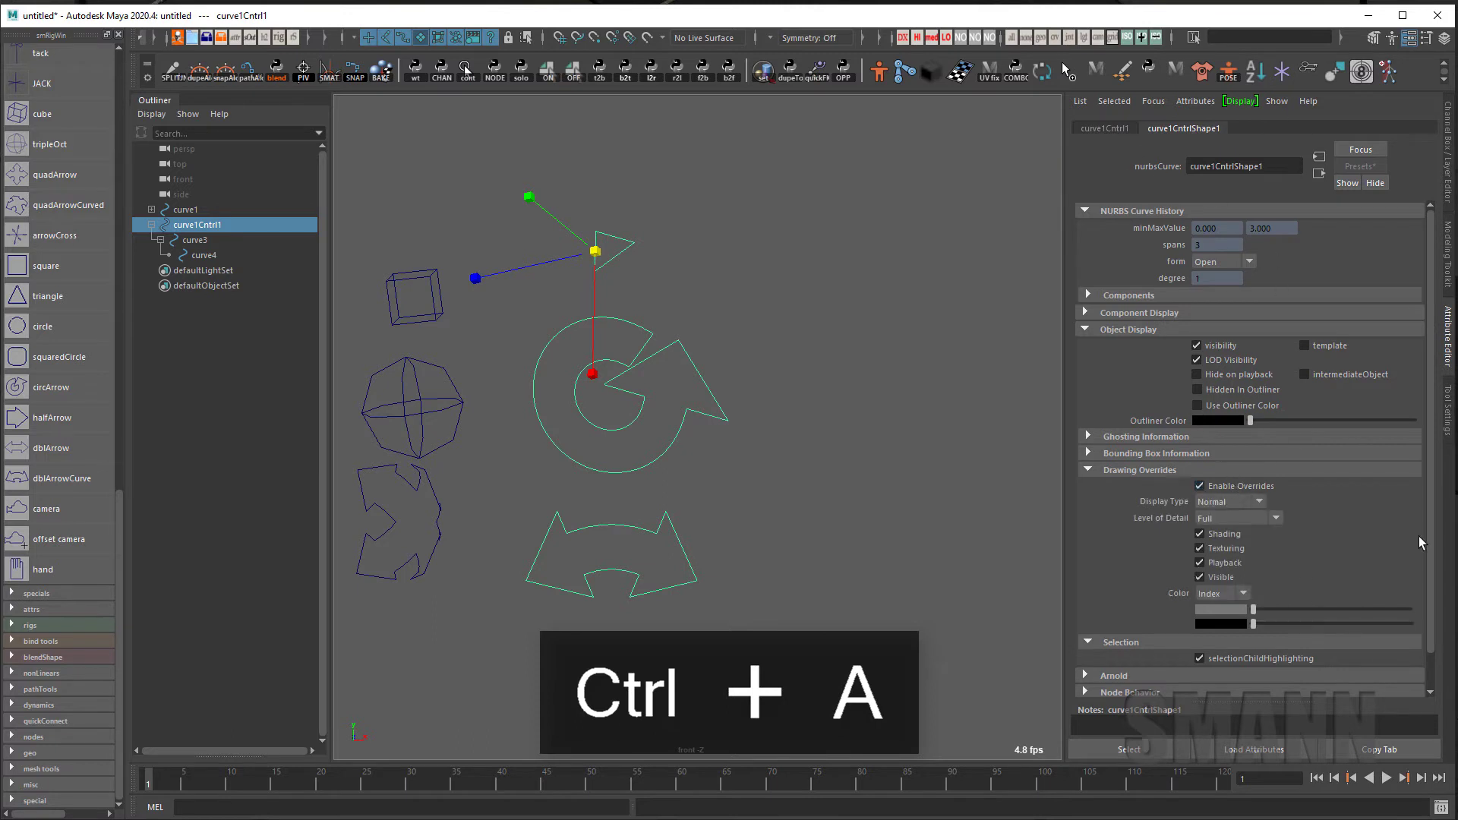
drag(1253, 610, 1367, 611)
click(977, 560)
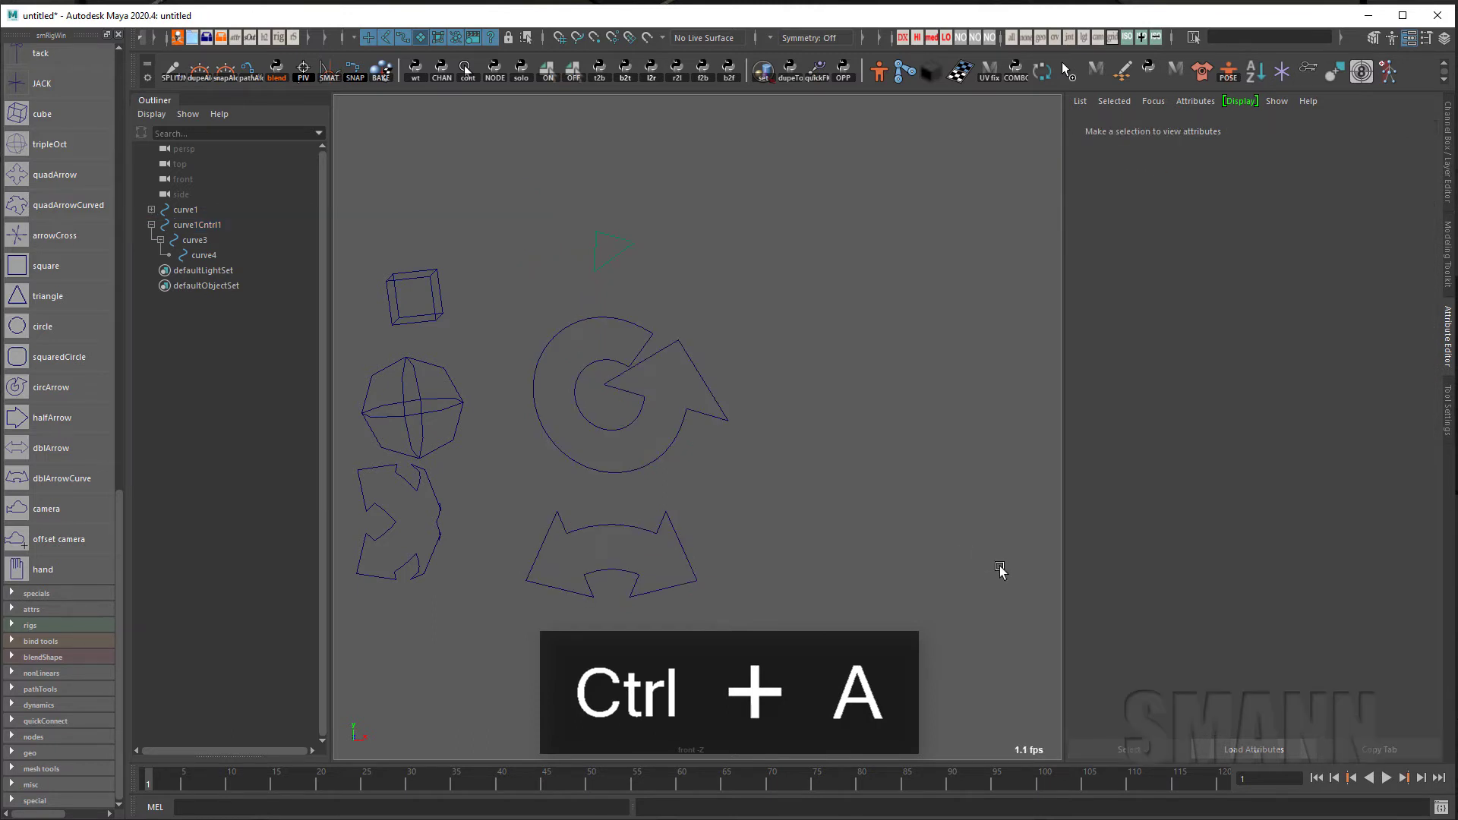
Try the Move tool on the triangle control and undo the changes
key(w)
click(695, 368)
click(1001, 483)
click(596, 246)
middle_drag(842, 473, 869, 424)
key(ctrl+z)
key(ctrl+z)
Enable drawing overrides on the shape node curveShape3 and set its index color to yellow
click(703, 380)
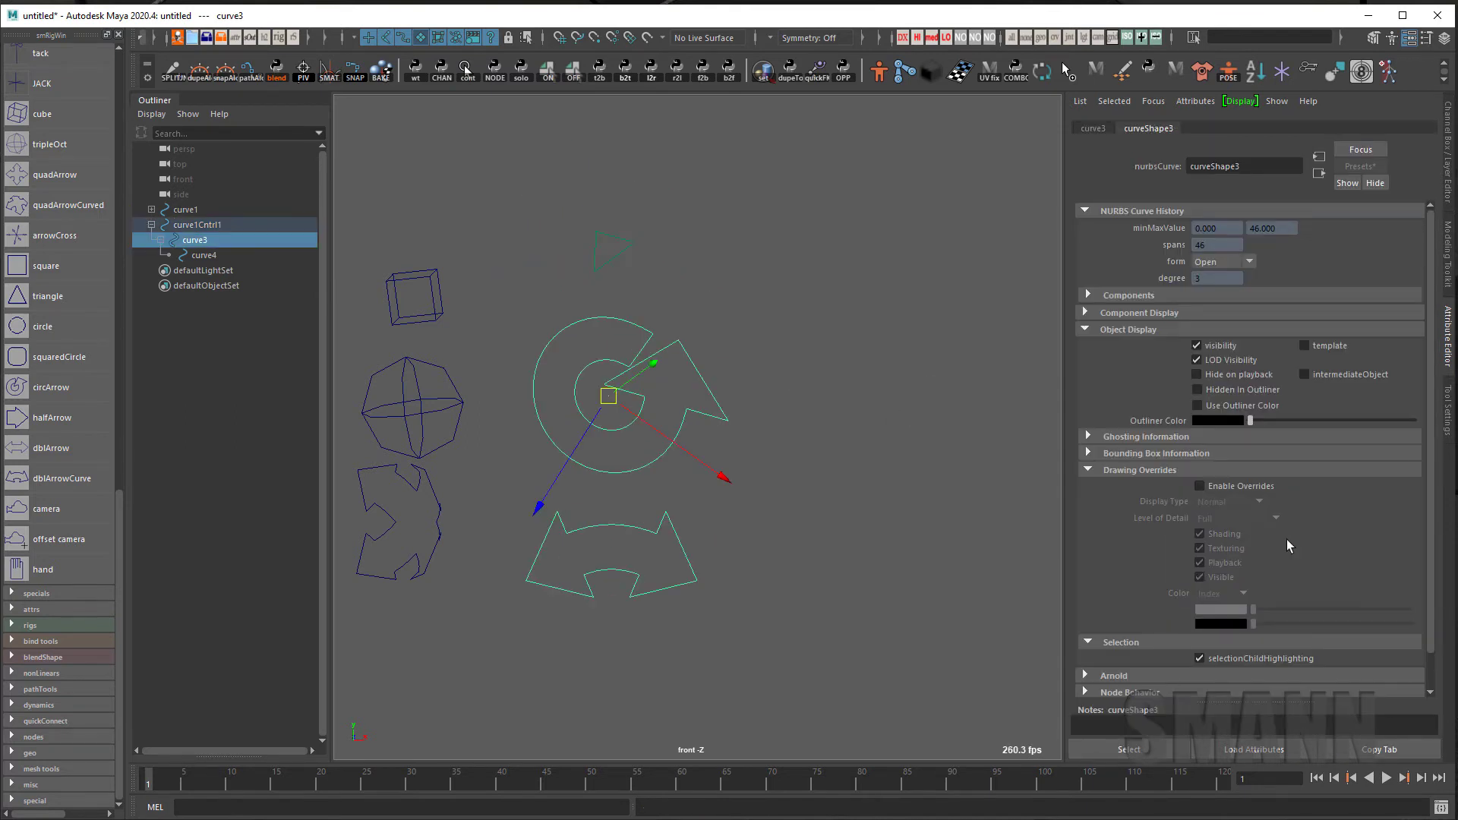
click(1272, 487)
drag(1254, 610, 1362, 615)
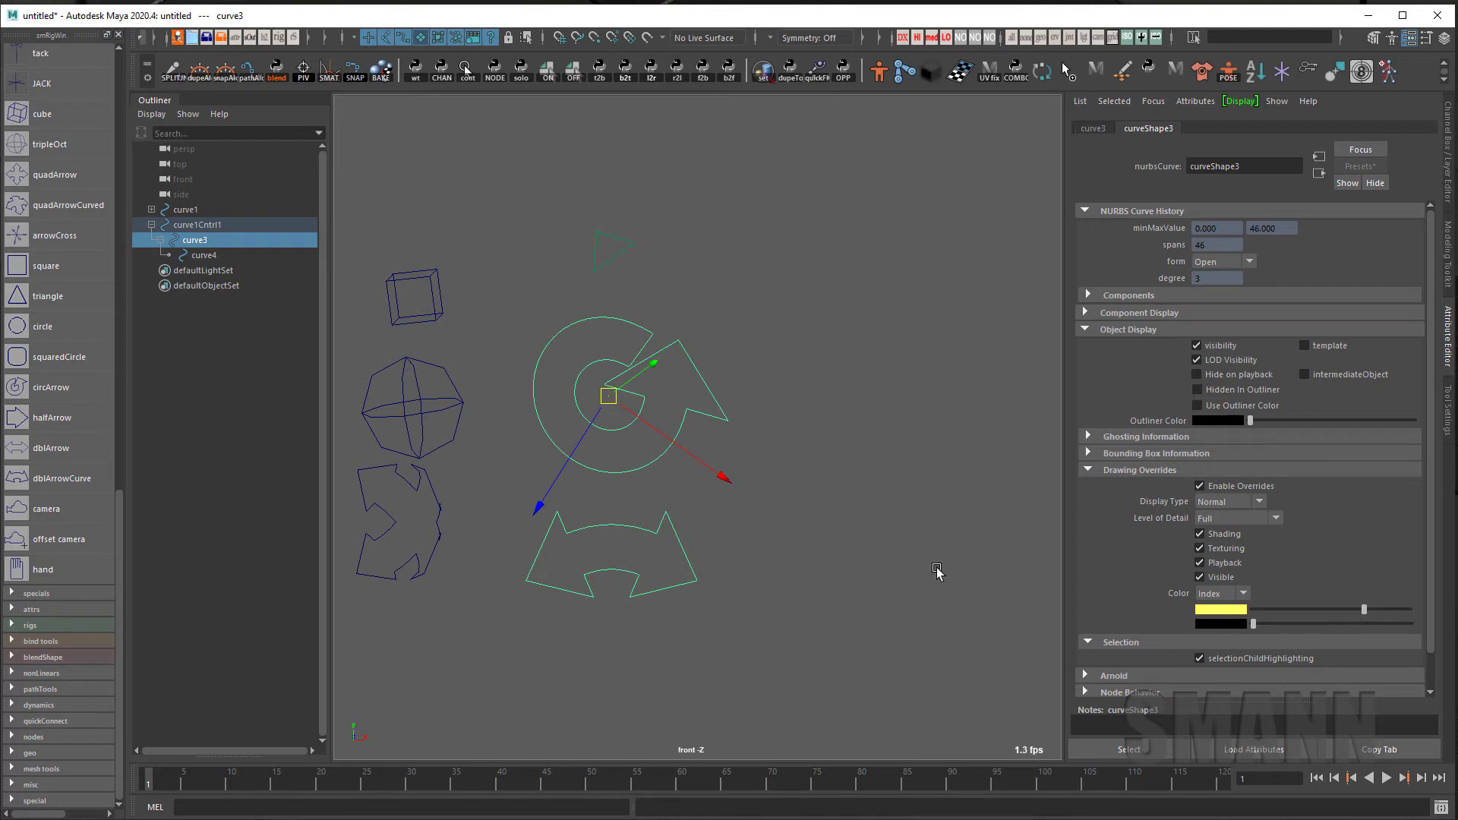
click(881, 560)
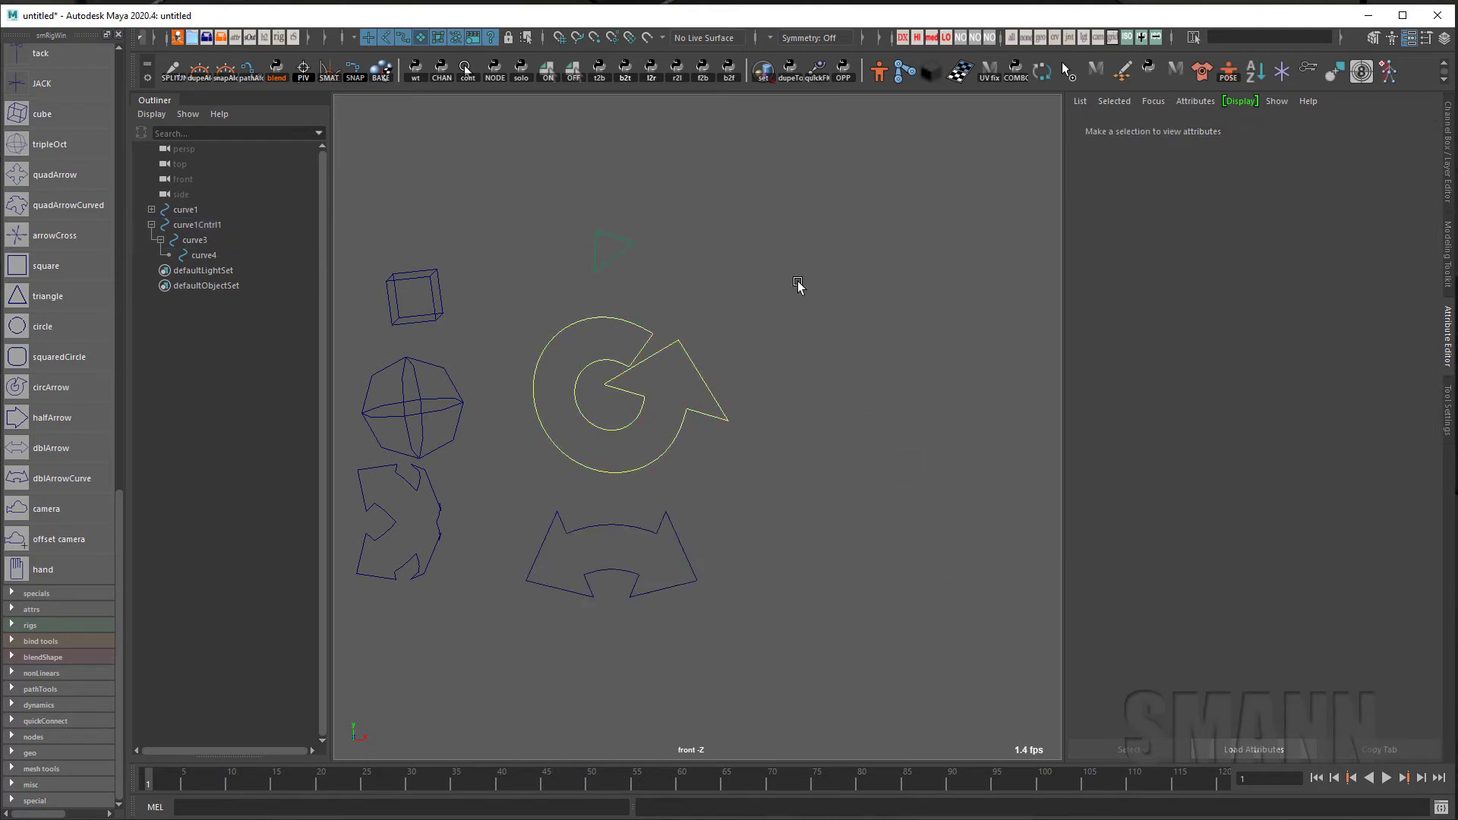
Create a new display layer layer1 with the triangle control selected
click(632, 244)
key(ctrl+a)
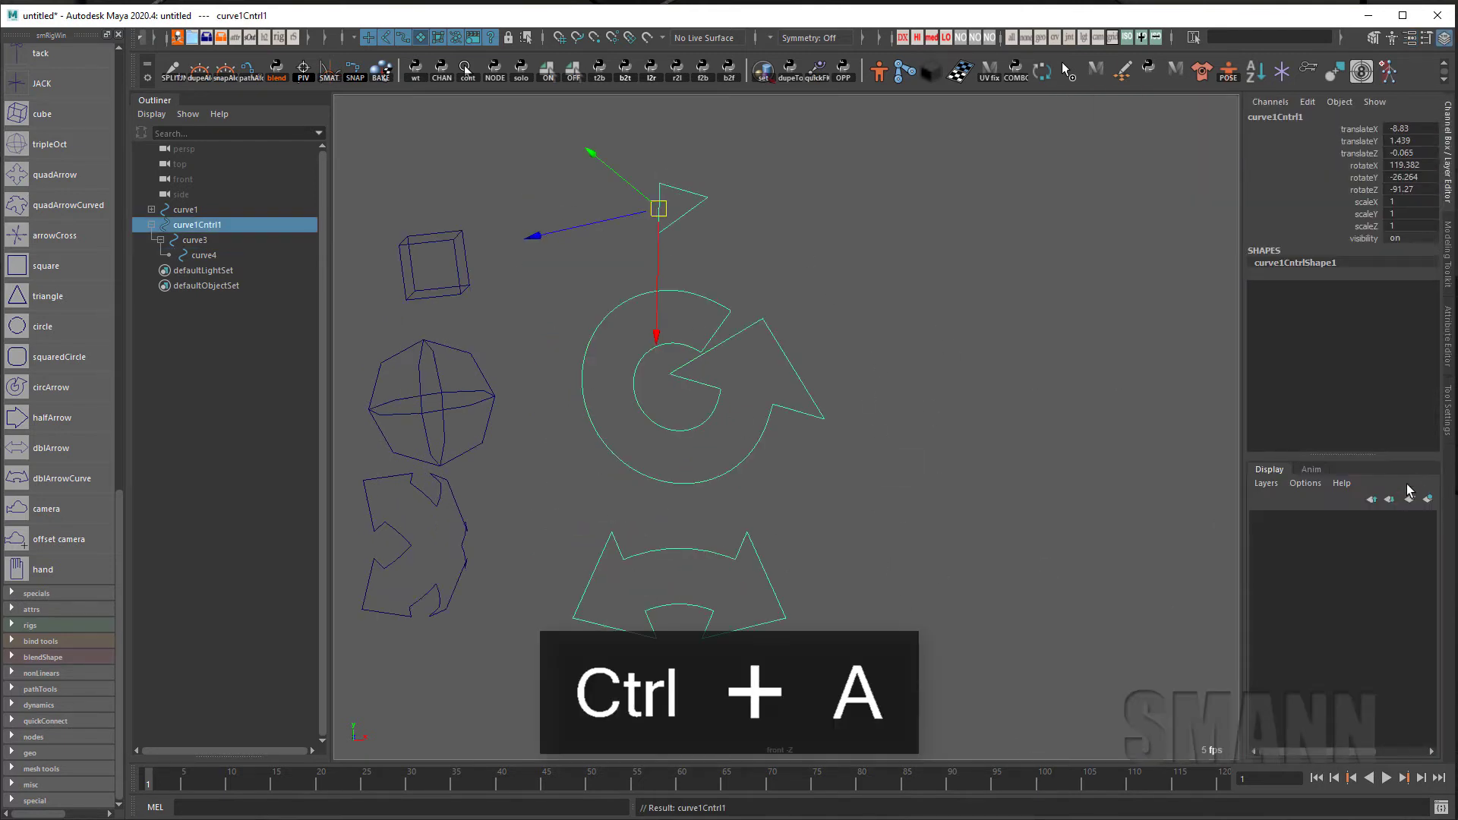
click(1428, 499)
click(686, 234)
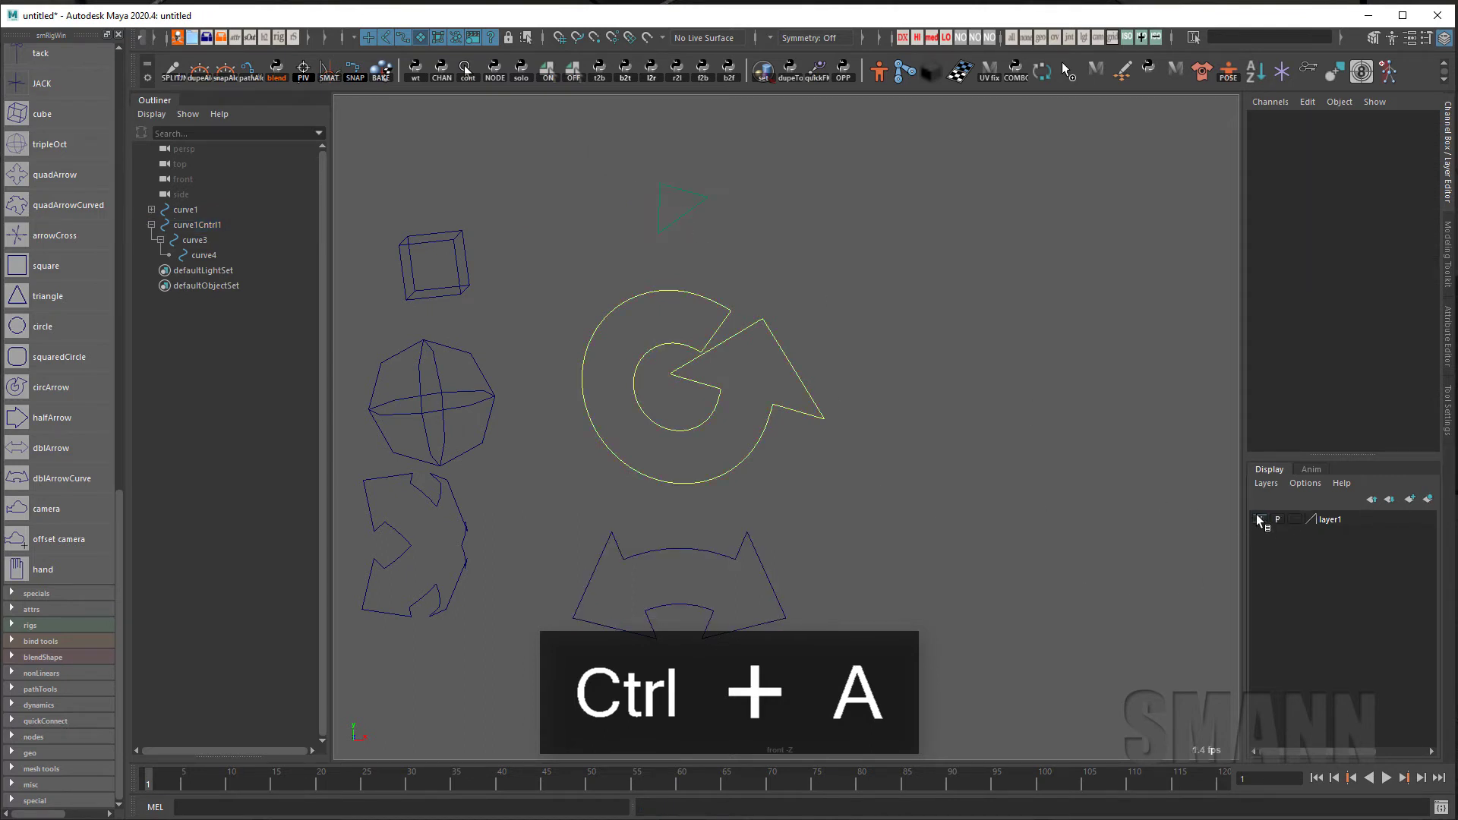
click(1330, 521)
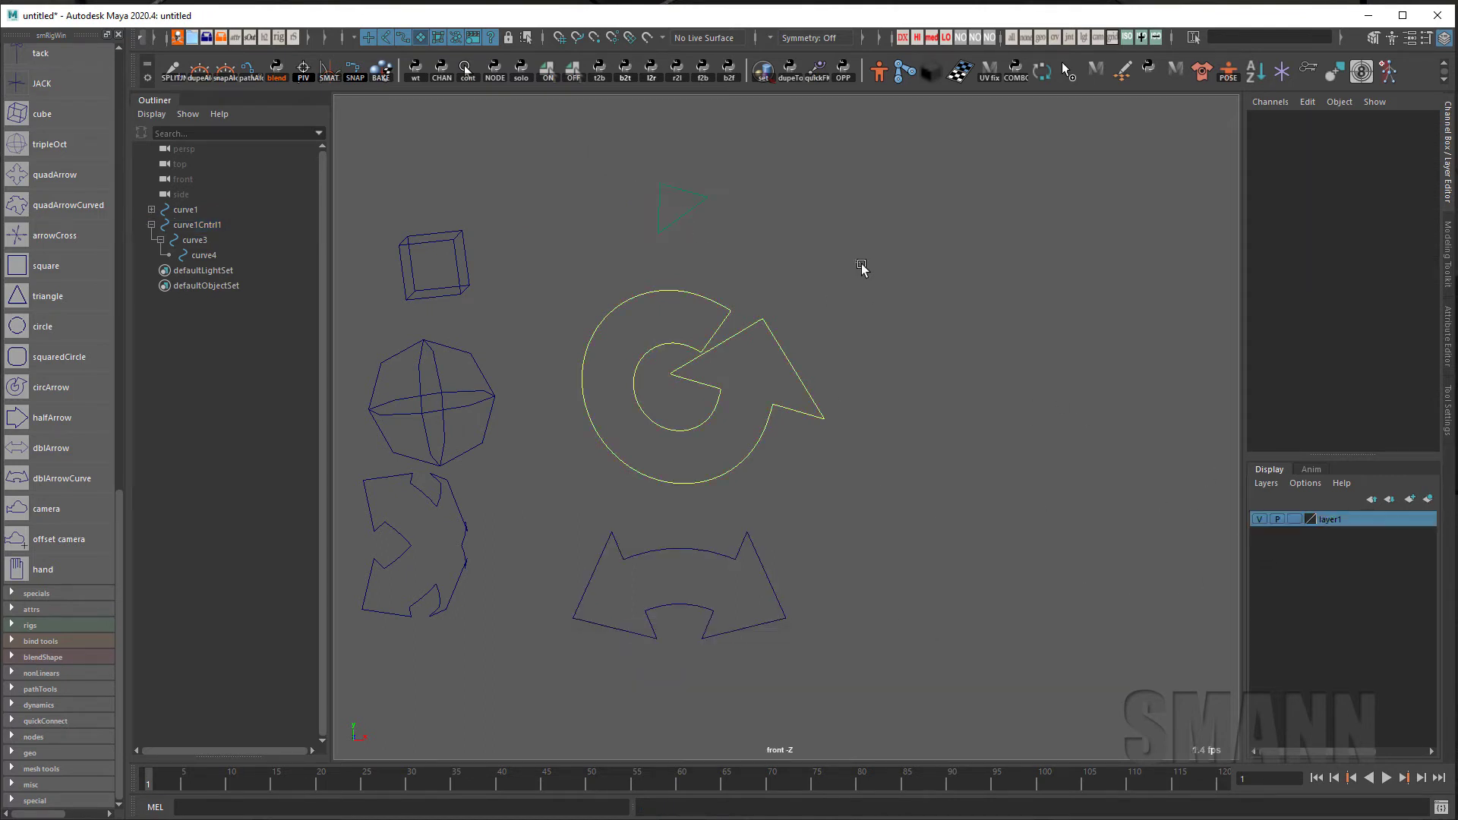
Create display layer layer2 from the triangle control and delete layer1
click(705, 199)
click(1427, 499)
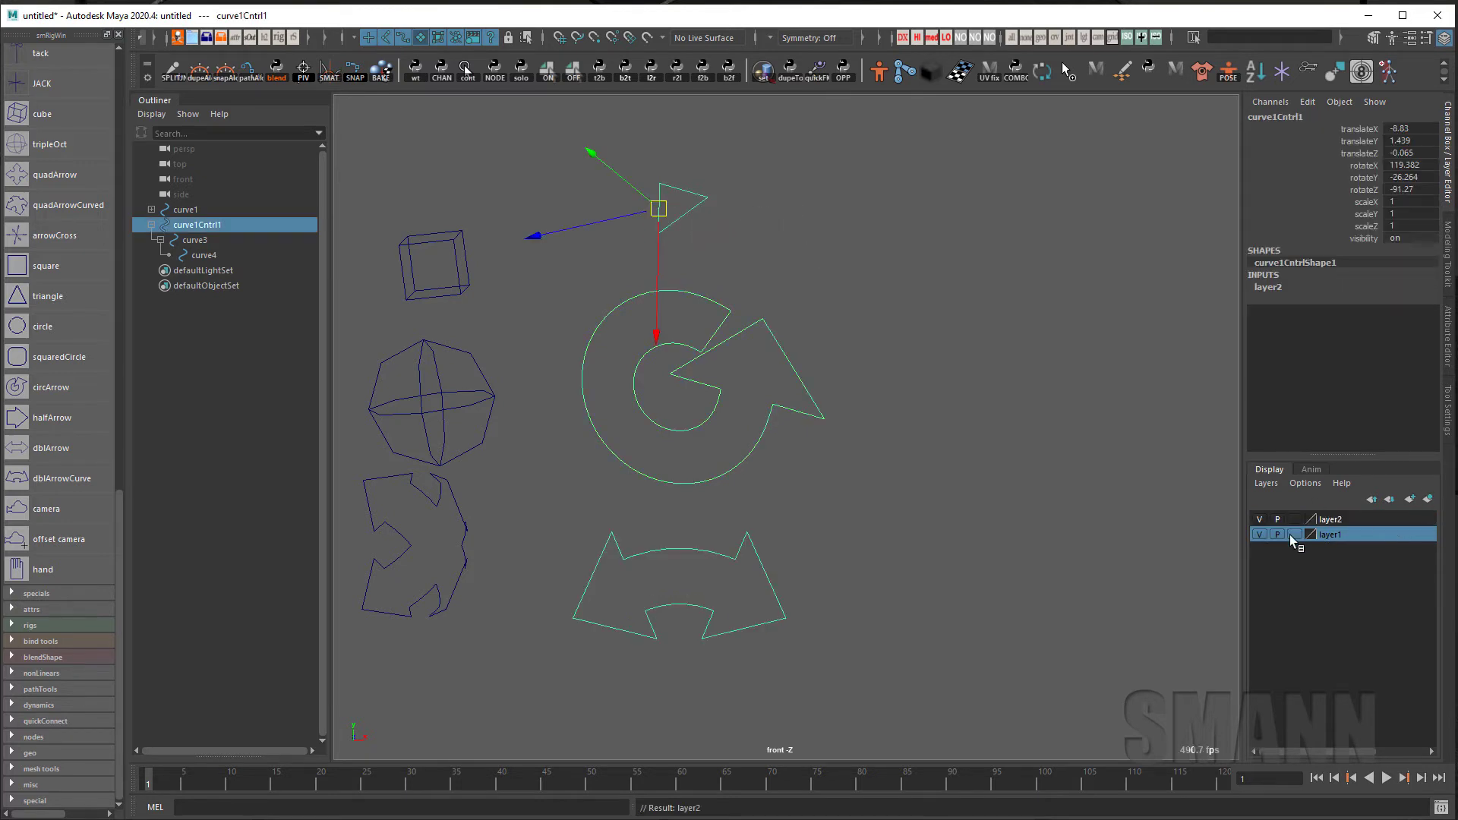
right_click(1343, 535)
click(1424, 677)
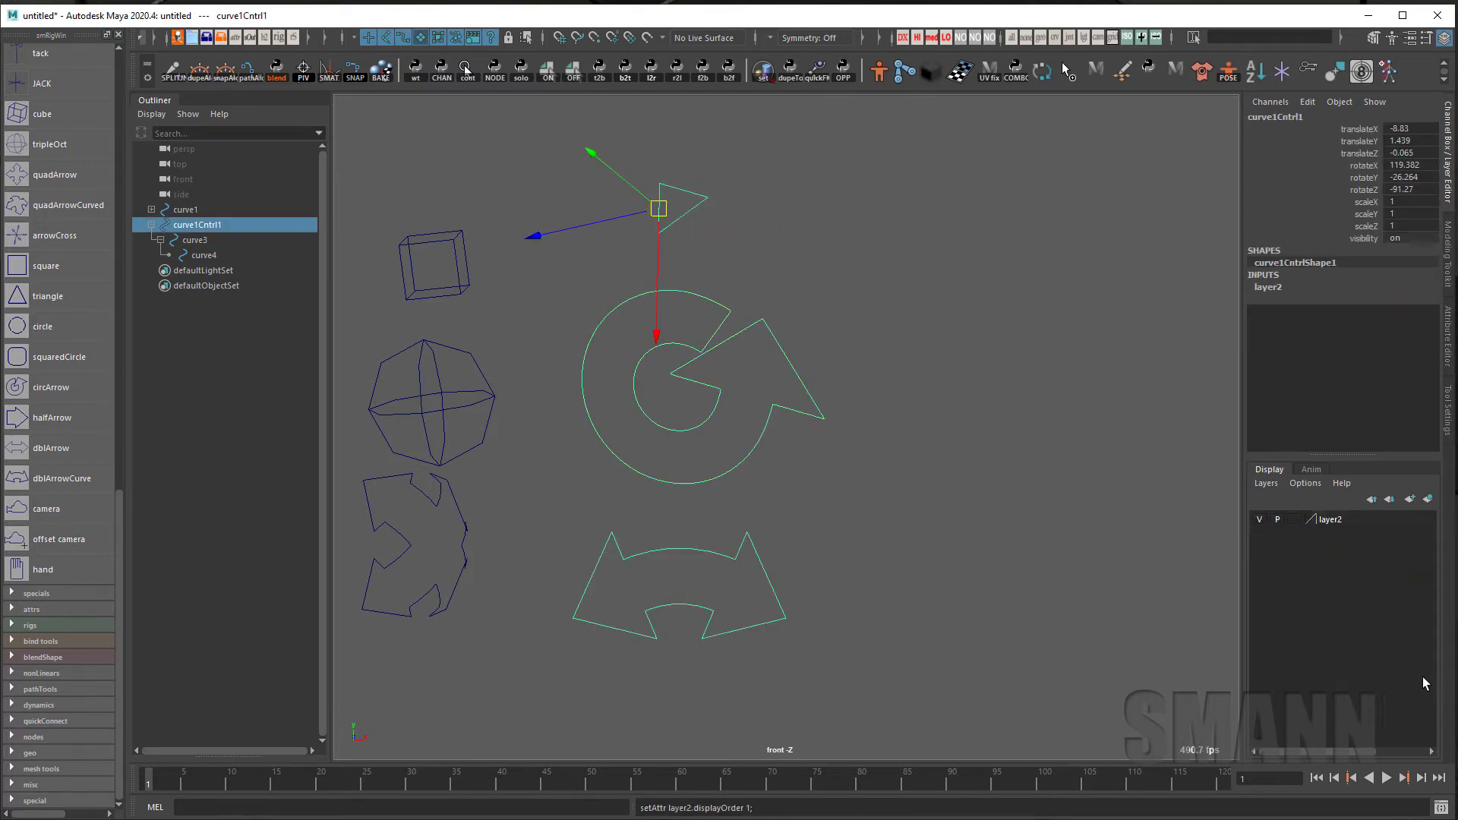
Set layer2 to Template and then to Reference, testing which of the parented curves can be selected in each mode
click(1343, 520)
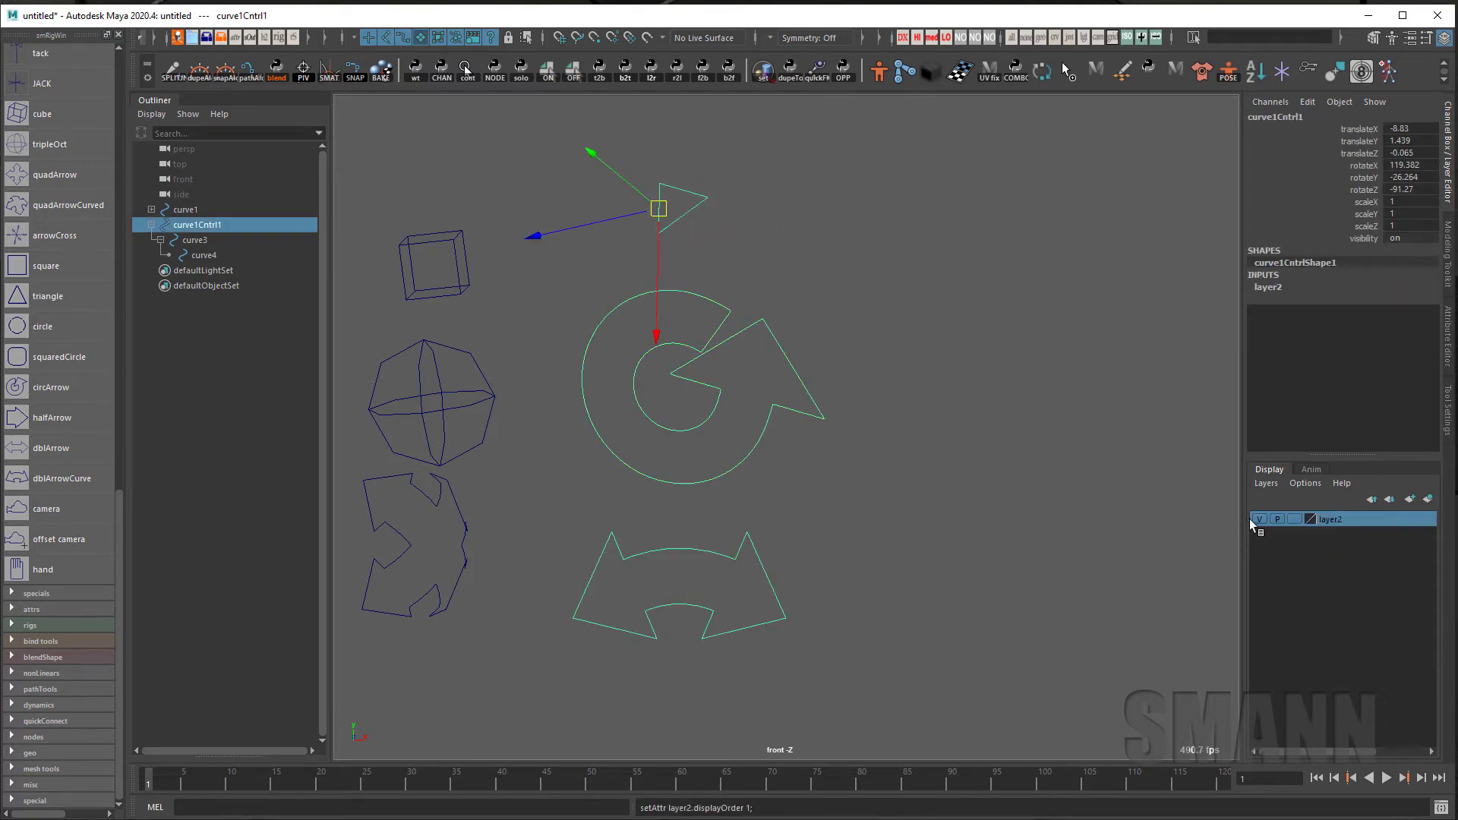
click(1297, 517)
click(1017, 563)
drag(923, 201, 645, 590)
drag(699, 277, 736, 645)
click(1029, 635)
click(1295, 519)
drag(899, 155, 606, 634)
drag(765, 211, 652, 341)
click(988, 446)
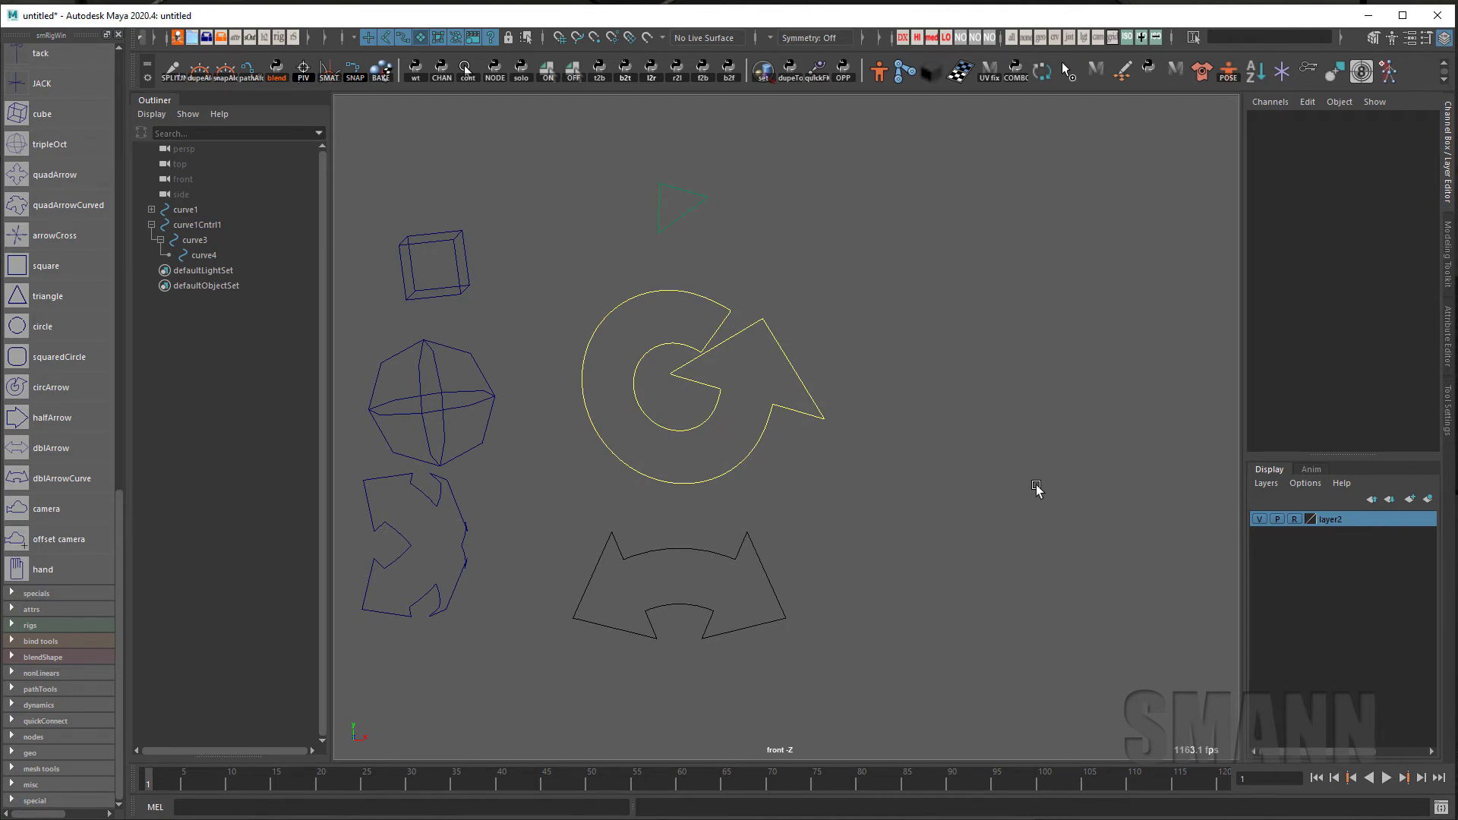
Delete the display layer layer2
right_click(1359, 519)
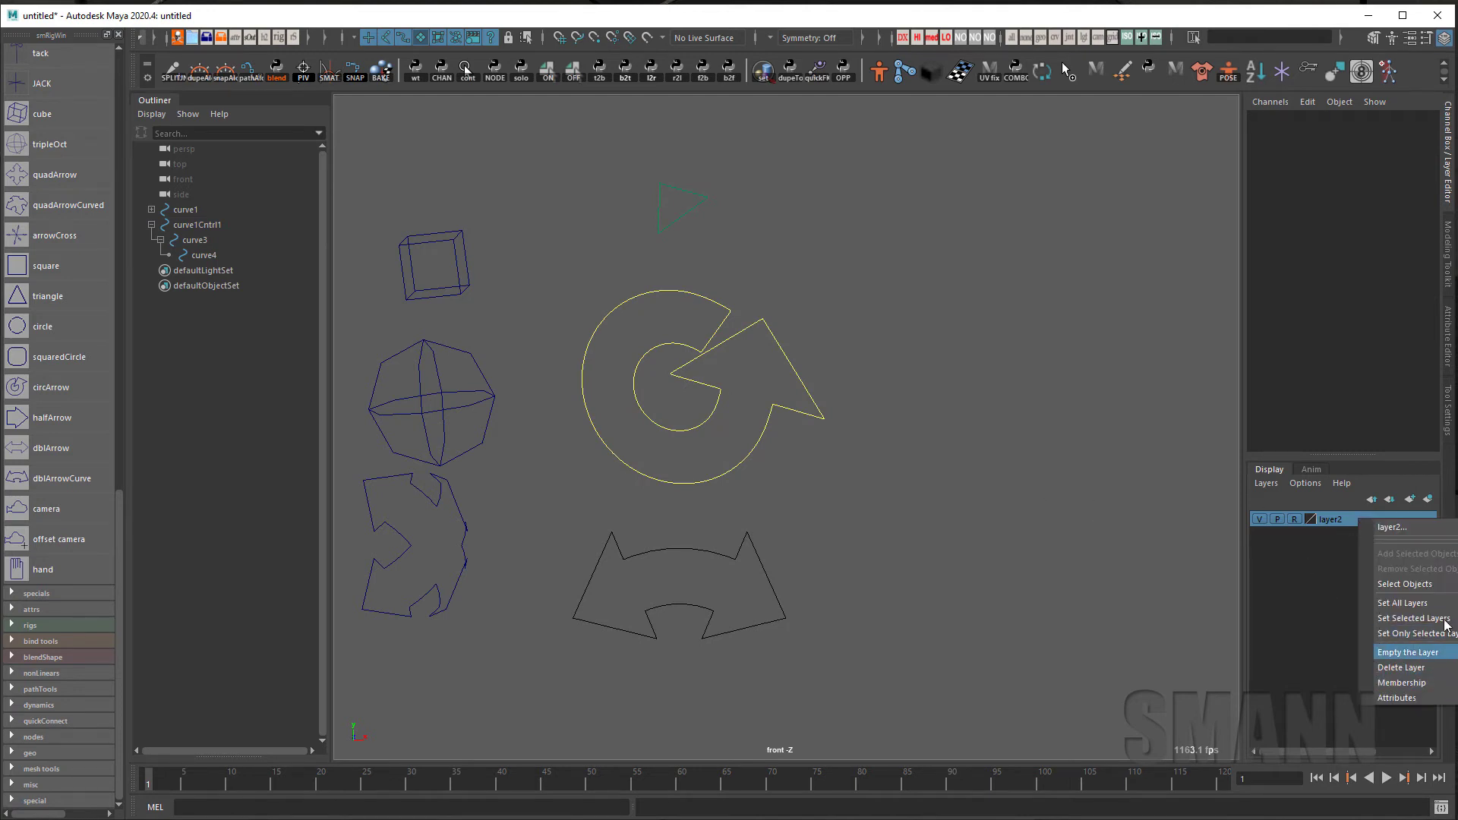
click(1425, 678)
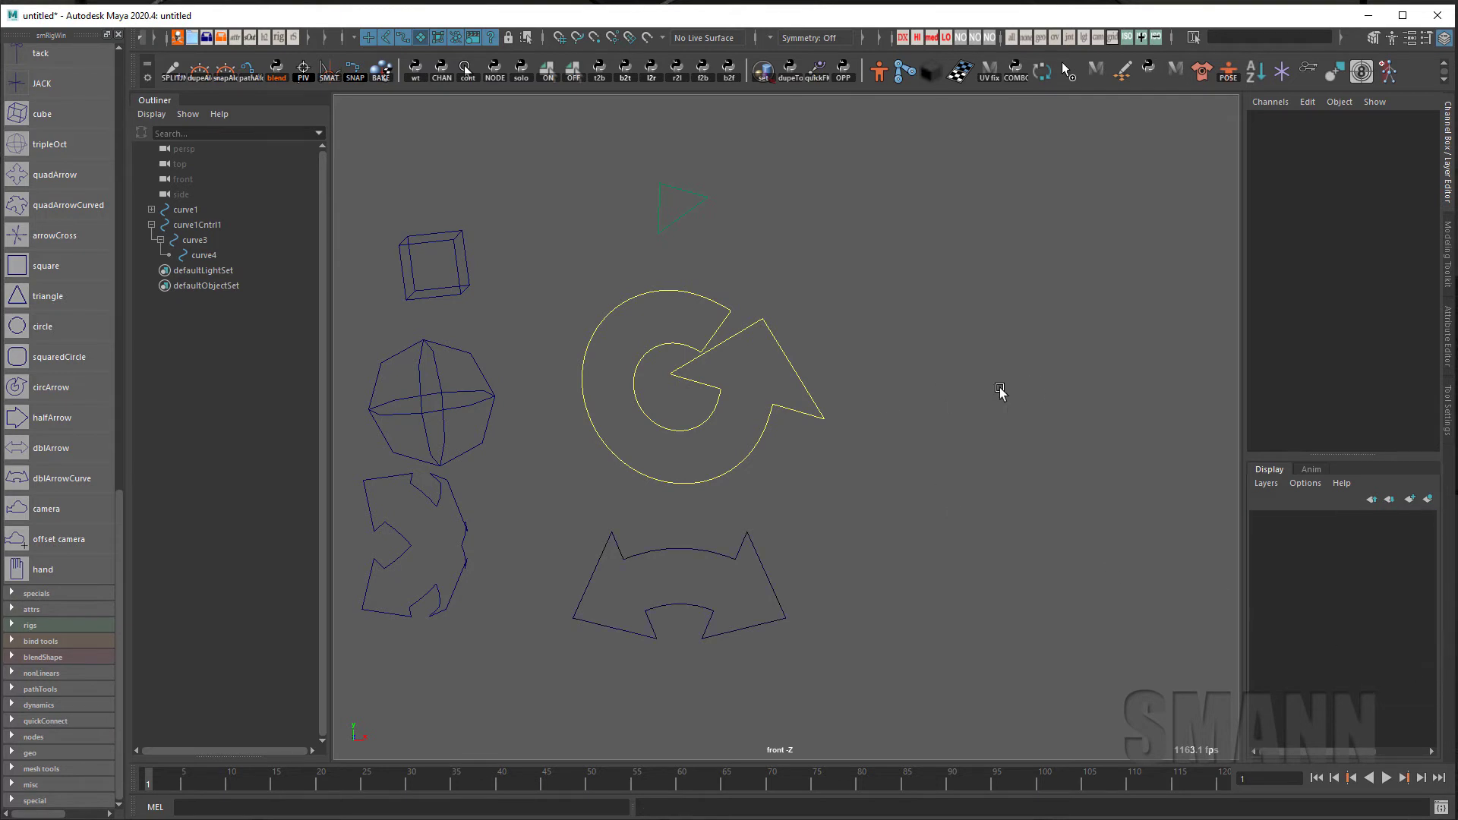
Disable drawing overrides on the shapes of curve3 and the triangle control
key(ctrl+a)
click(693, 225)
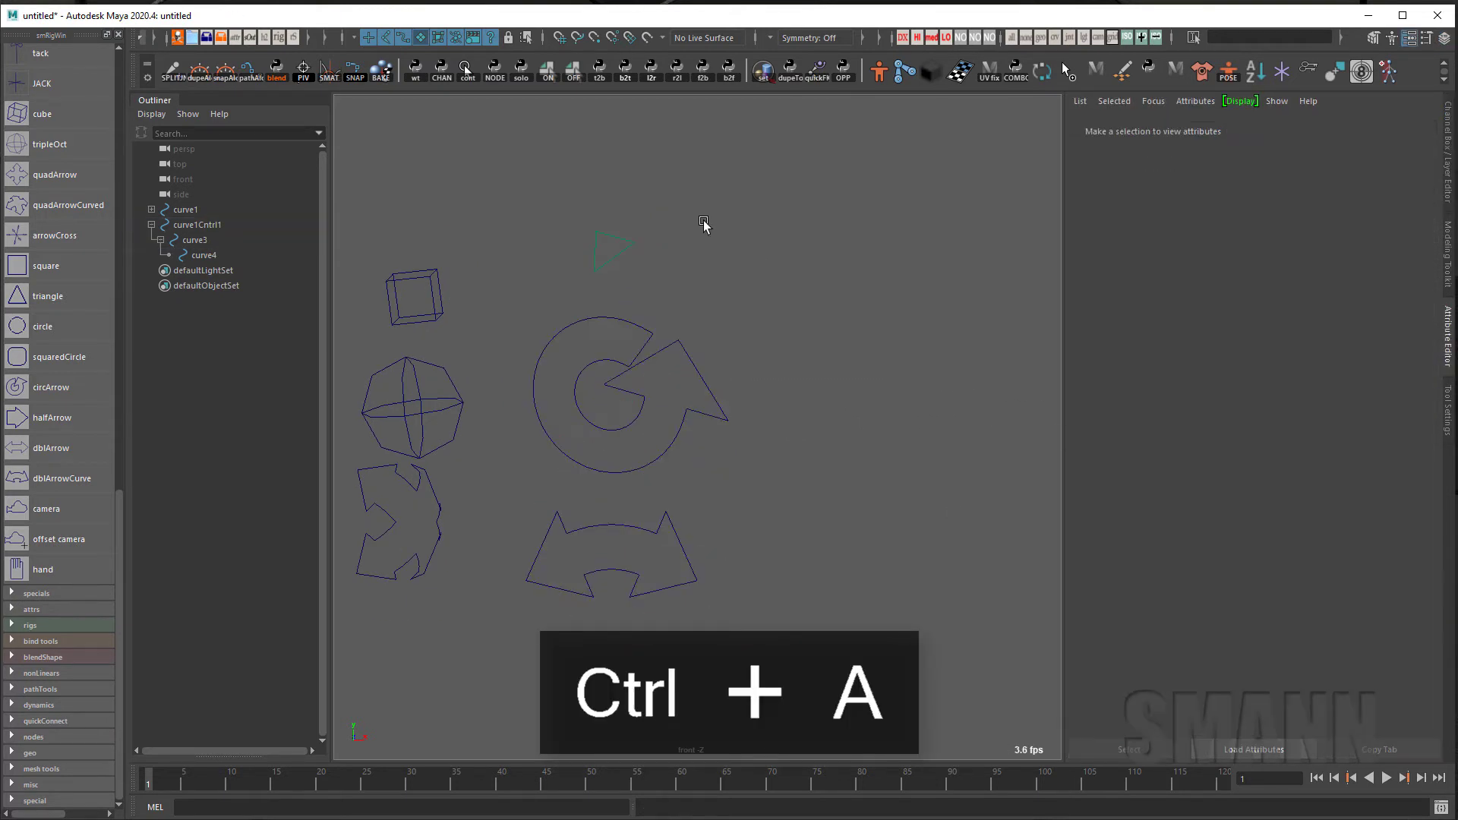
drag(691, 237, 610, 249)
click(1207, 488)
click(928, 448)
key(ctrl+a)
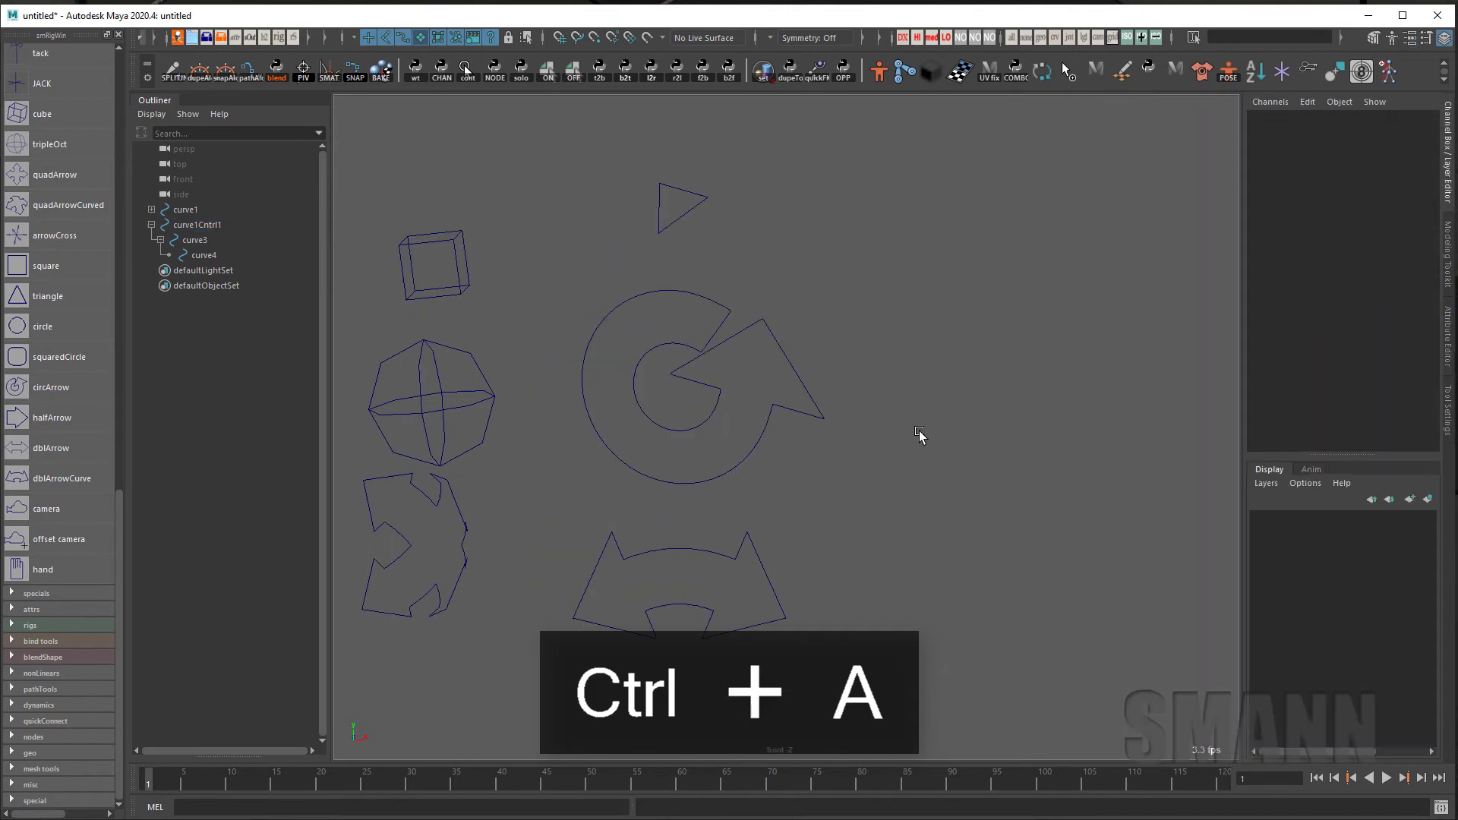
Reselect the triangle control and open the Wireframe Color window for it, clear of the curves
key(ctrl+z)
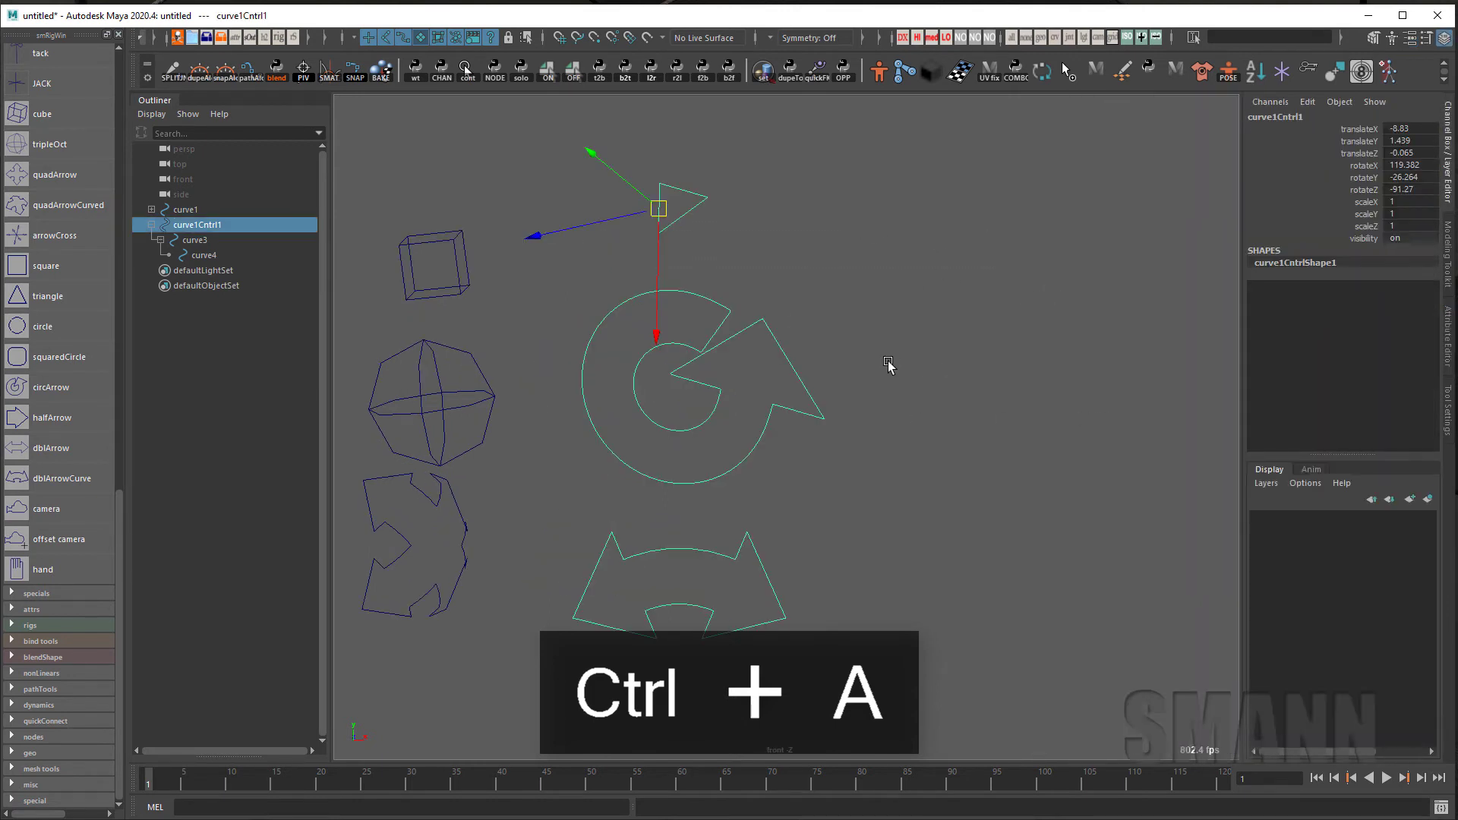
key(space)
click(861, 216)
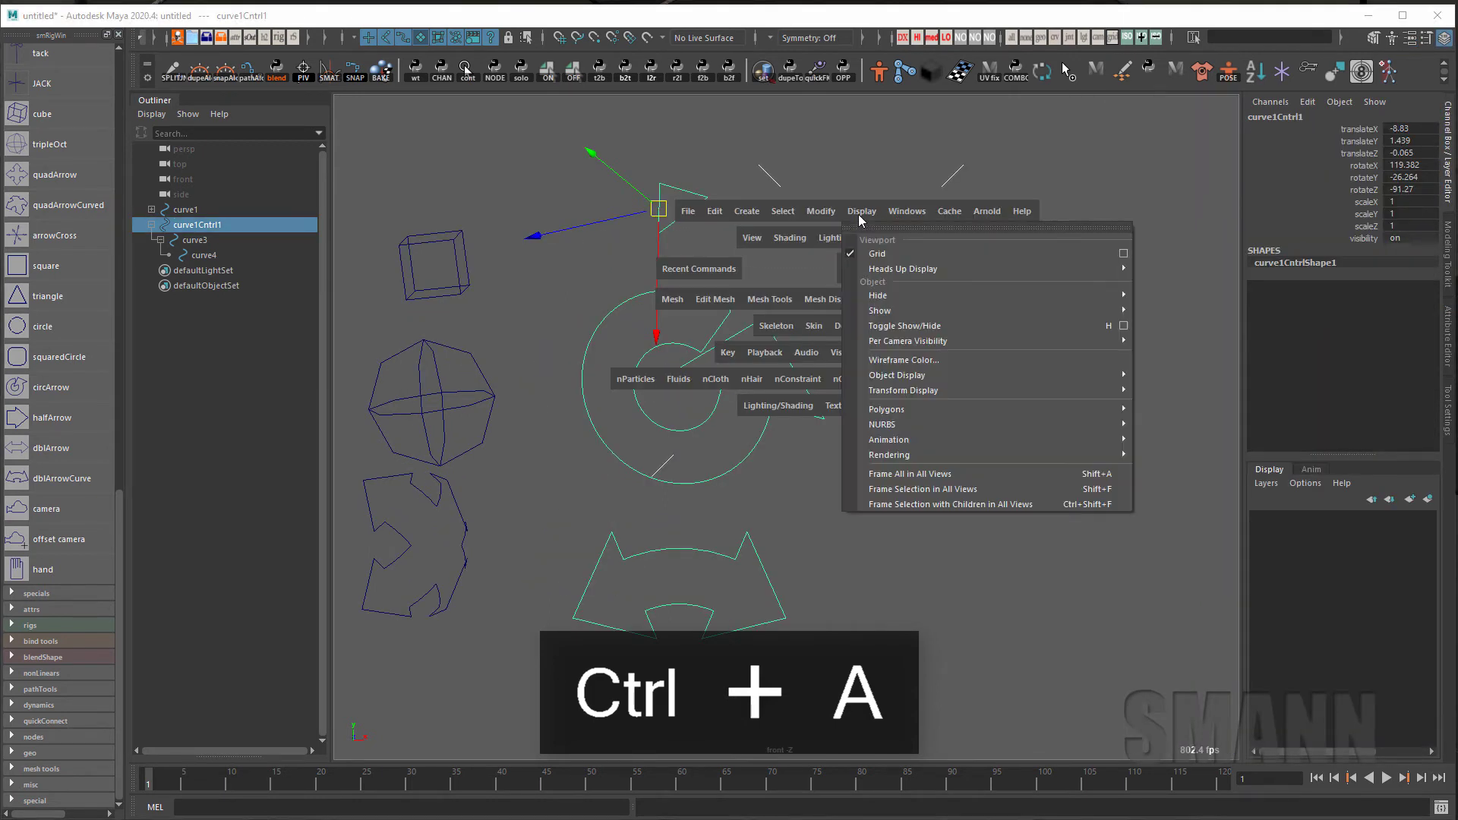
click(930, 360)
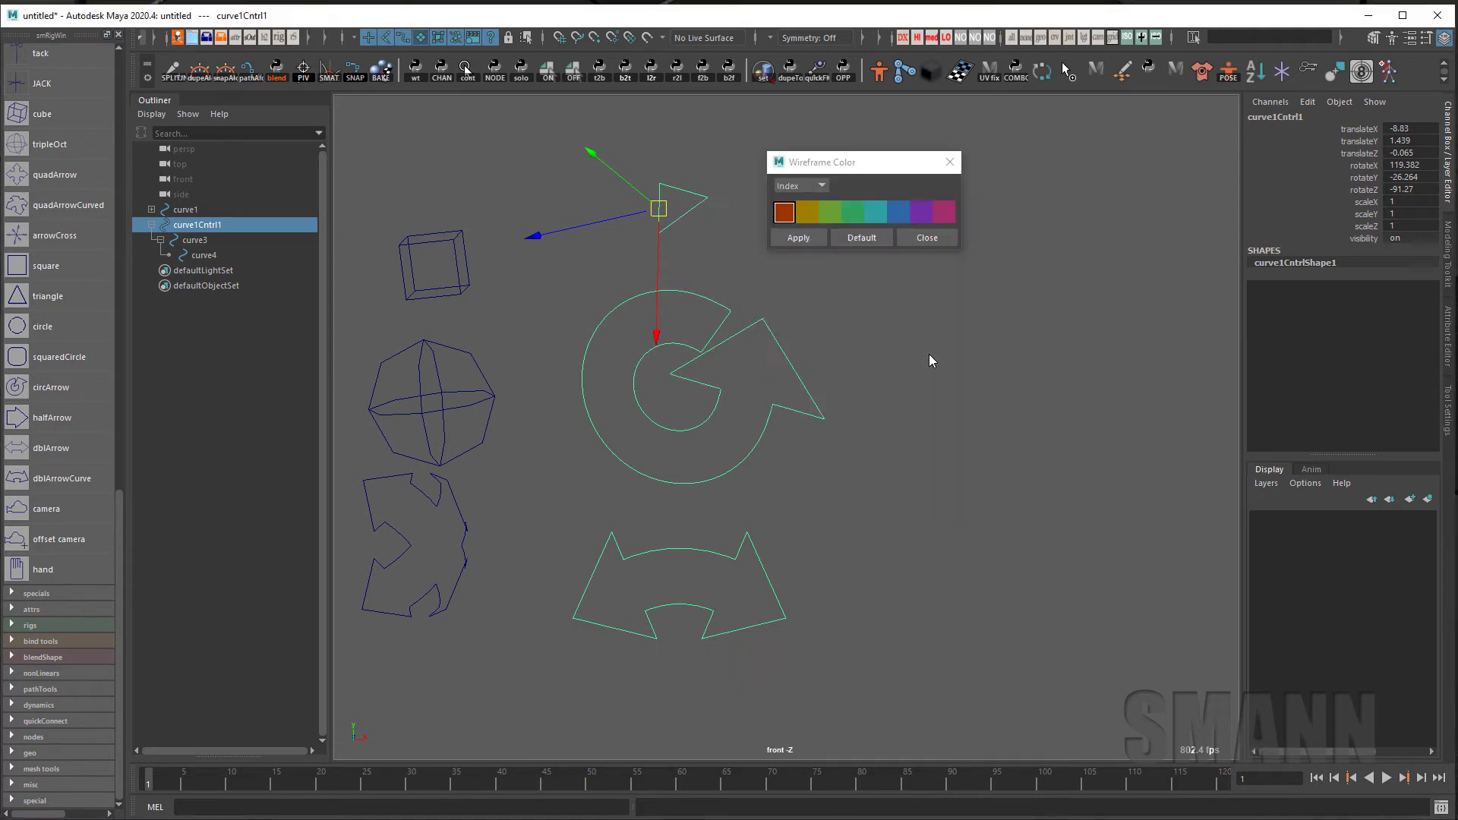
drag(809, 152, 954, 149)
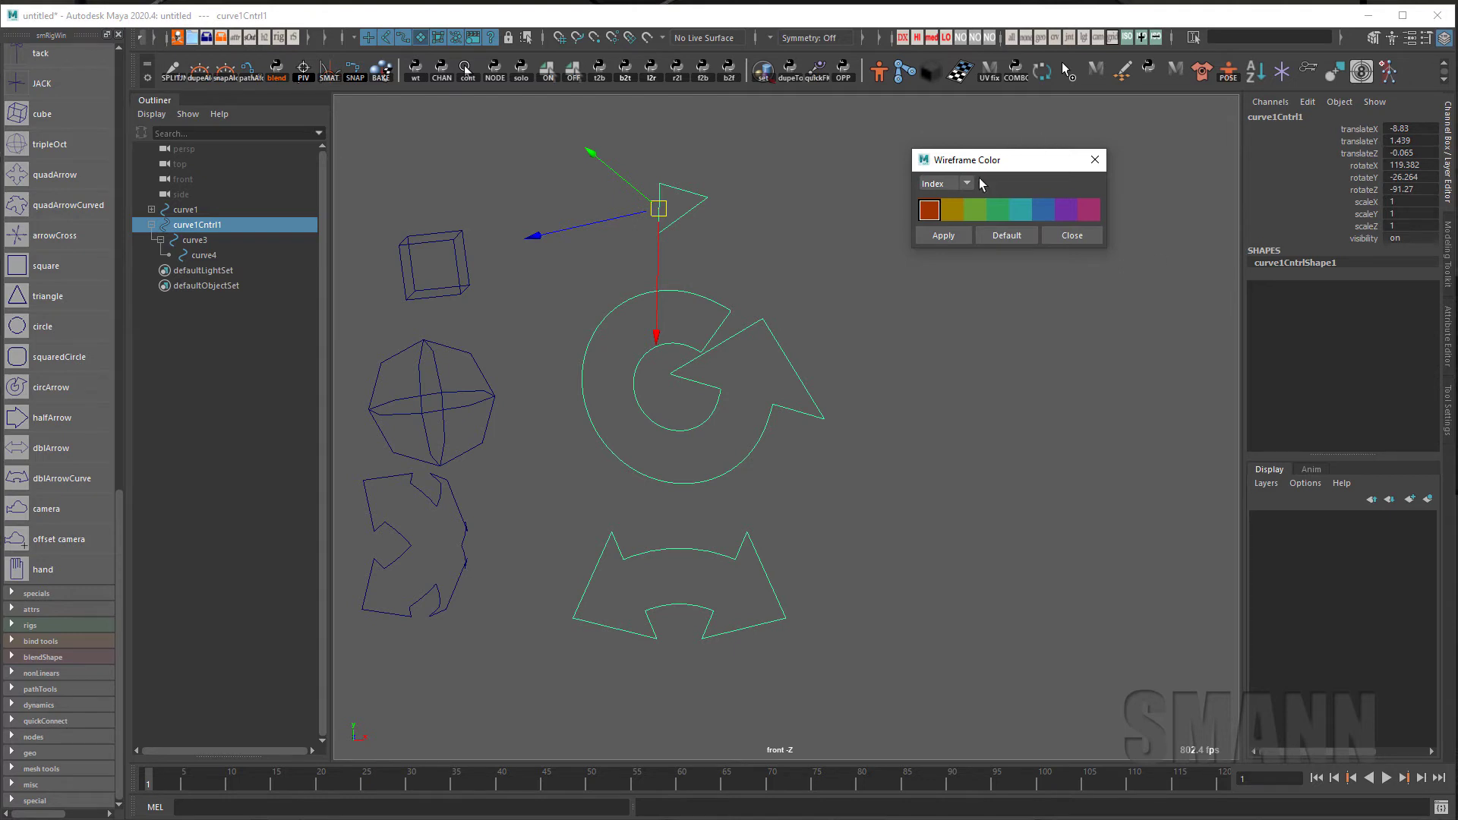
Try to set an RGB wireframe color of pure magenta (R 1, G 0, B 1) for the triangle control
click(955, 216)
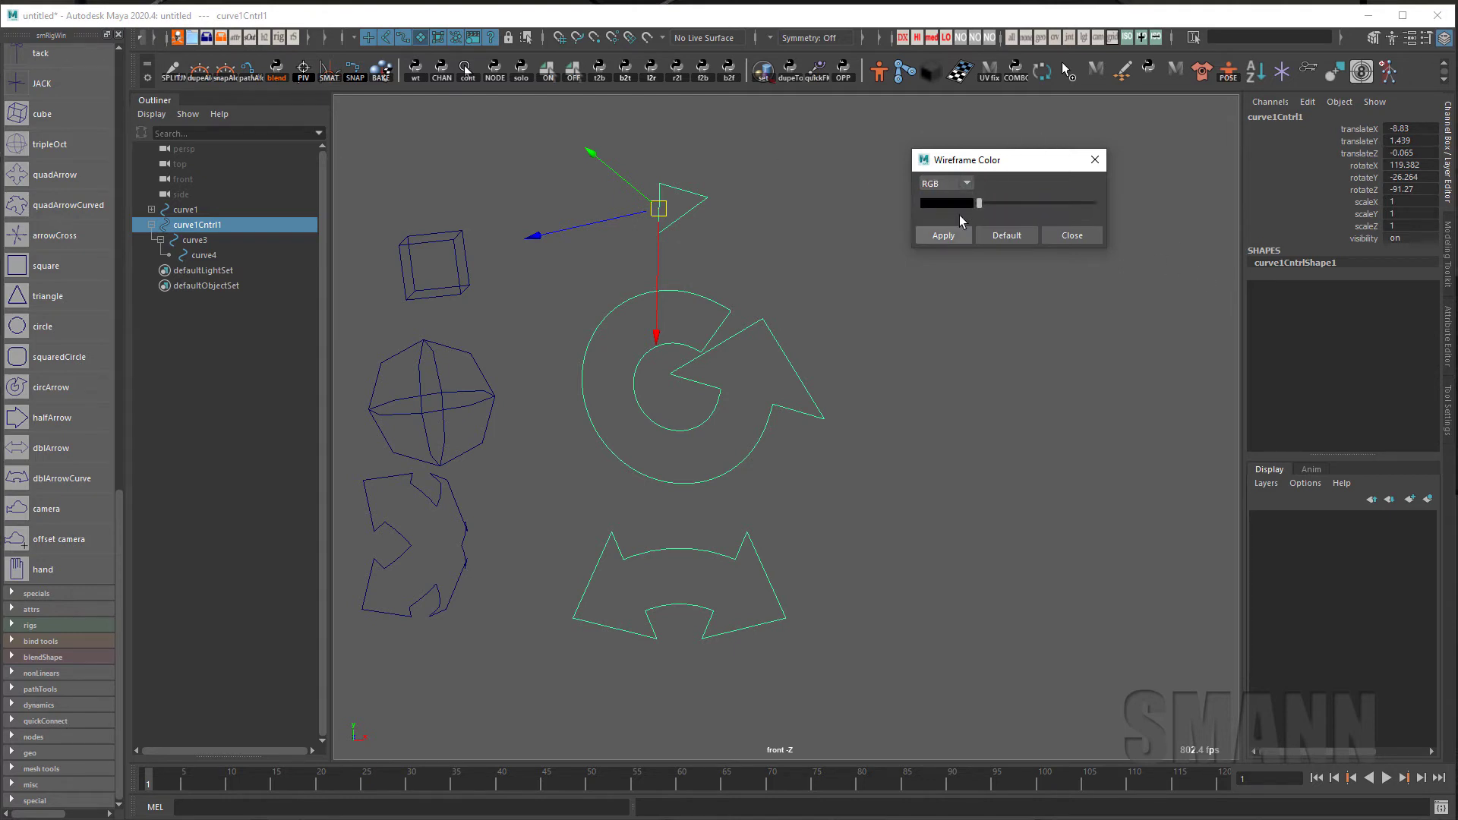
click(963, 203)
drag(585, 326, 1008, 286)
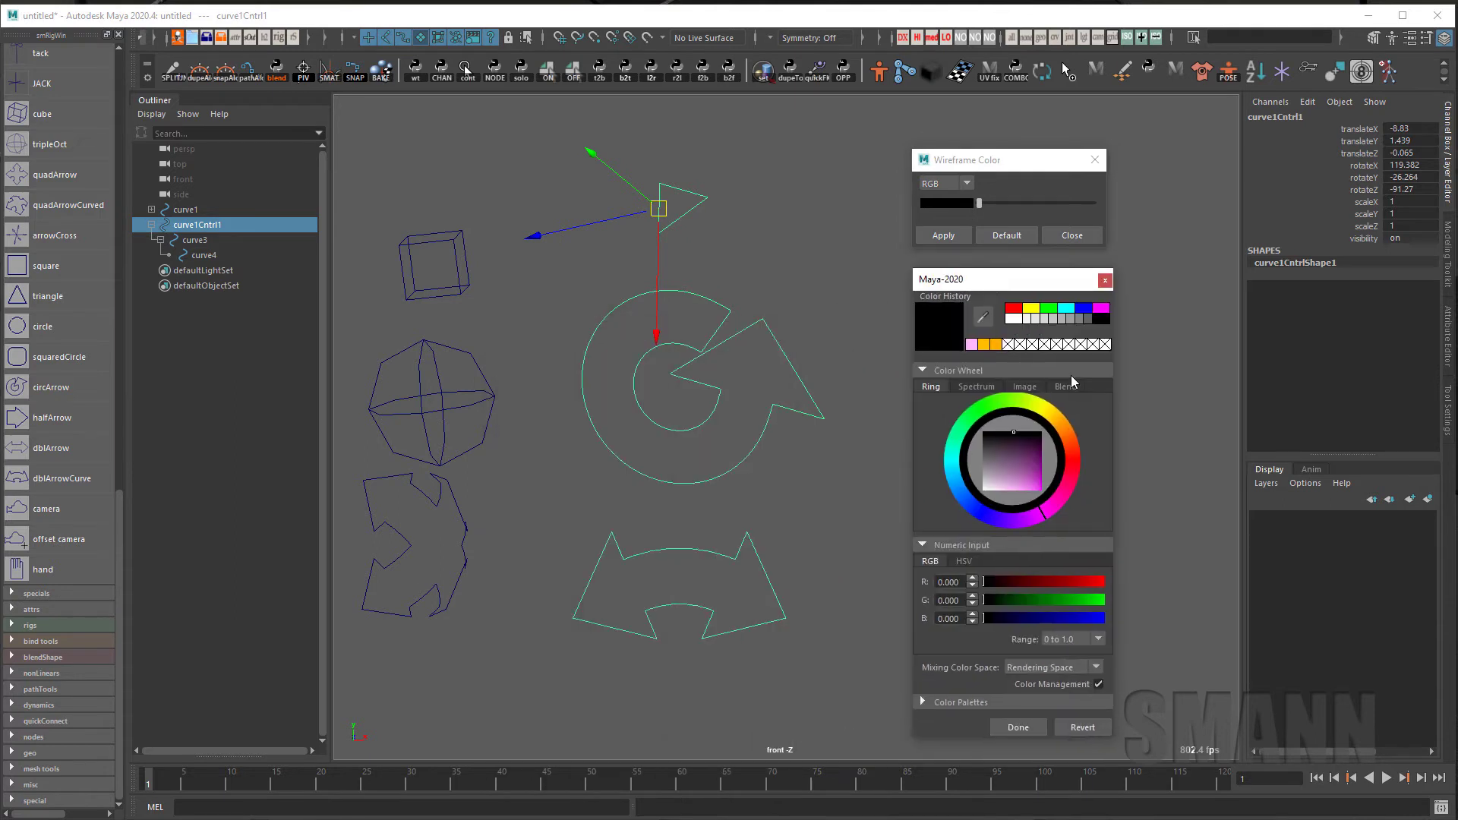
drag(1039, 488, 1077, 523)
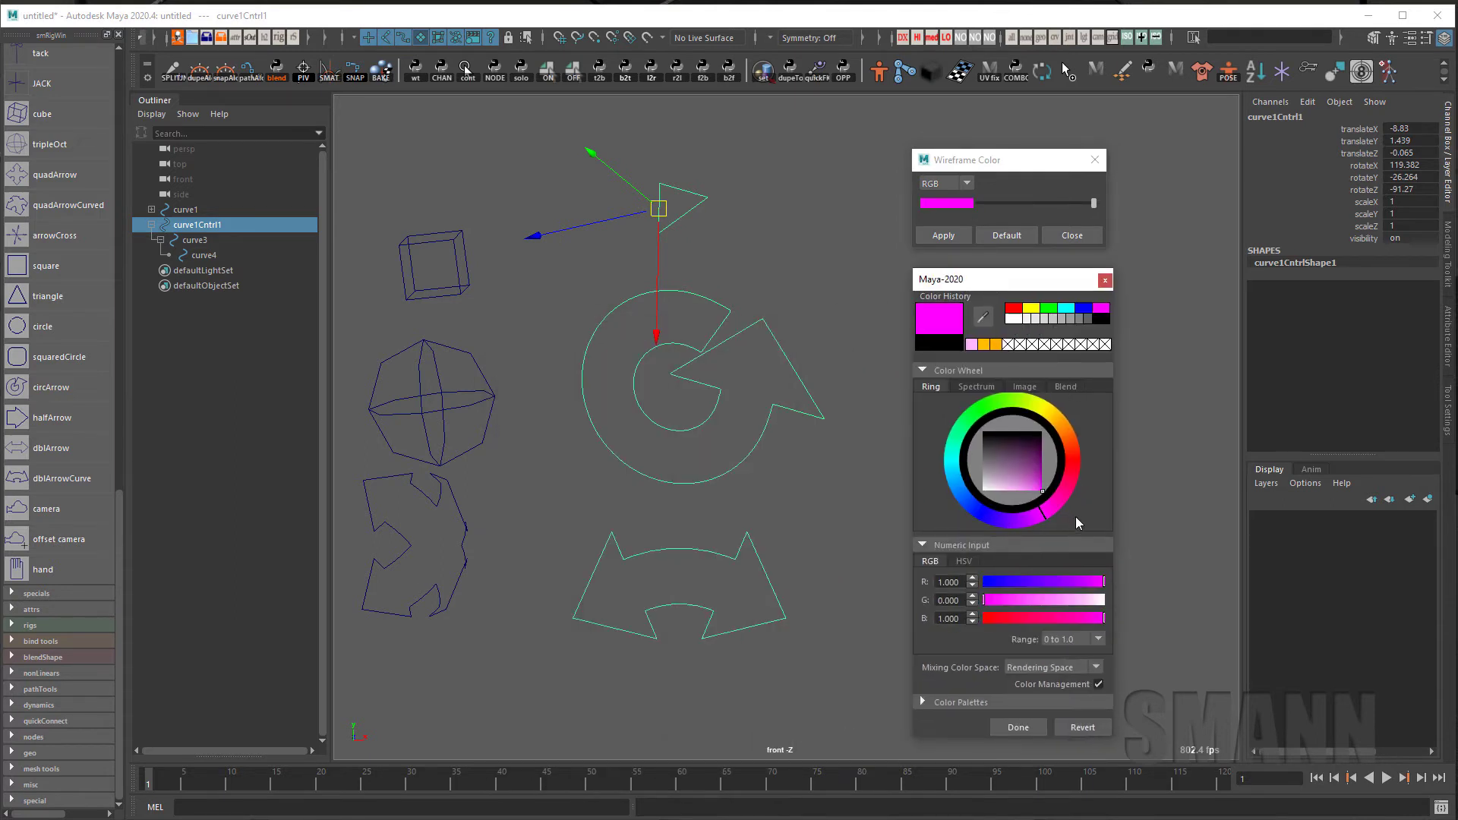
click(1026, 731)
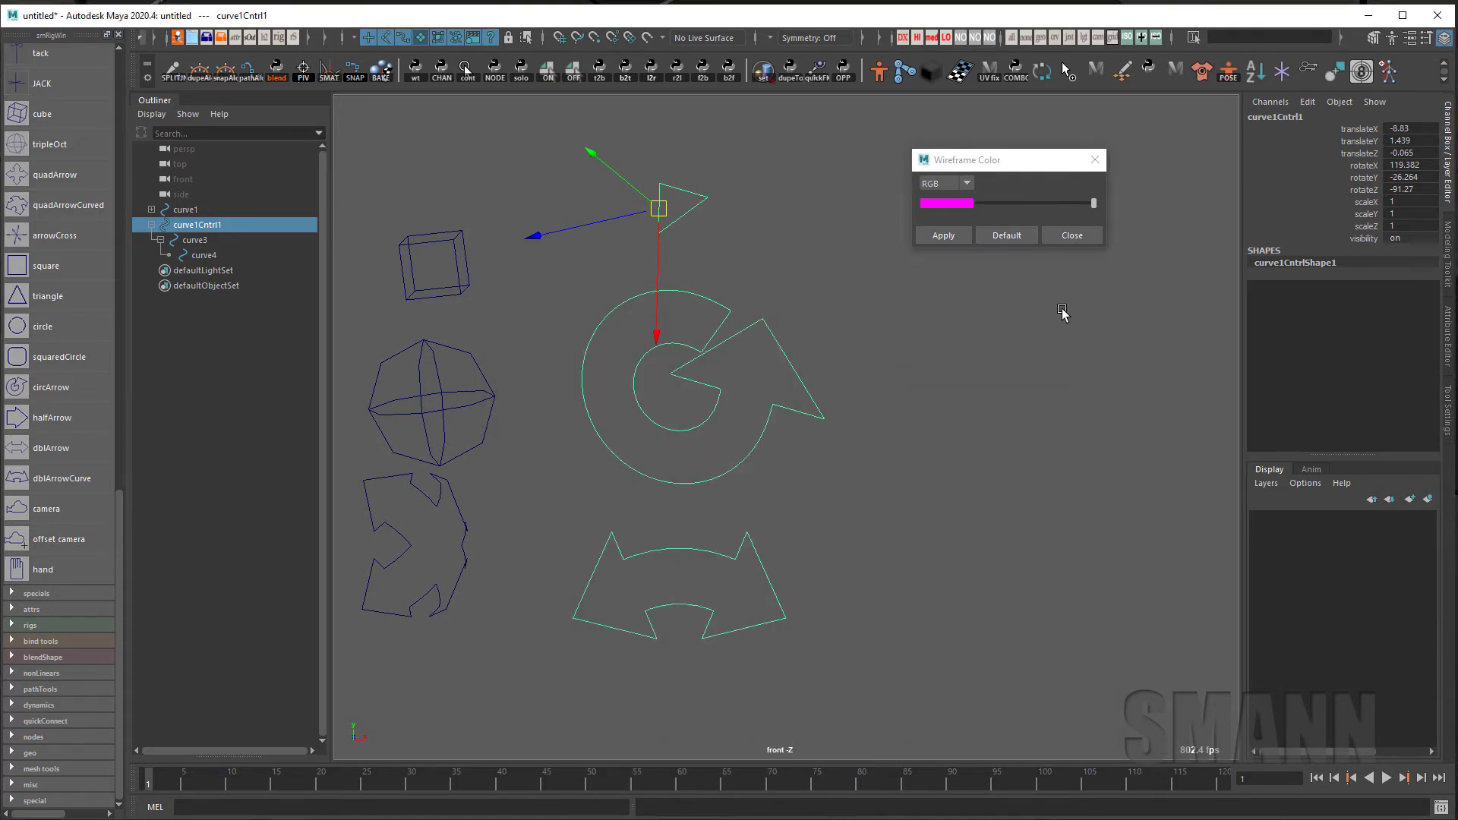
click(819, 233)
click(658, 196)
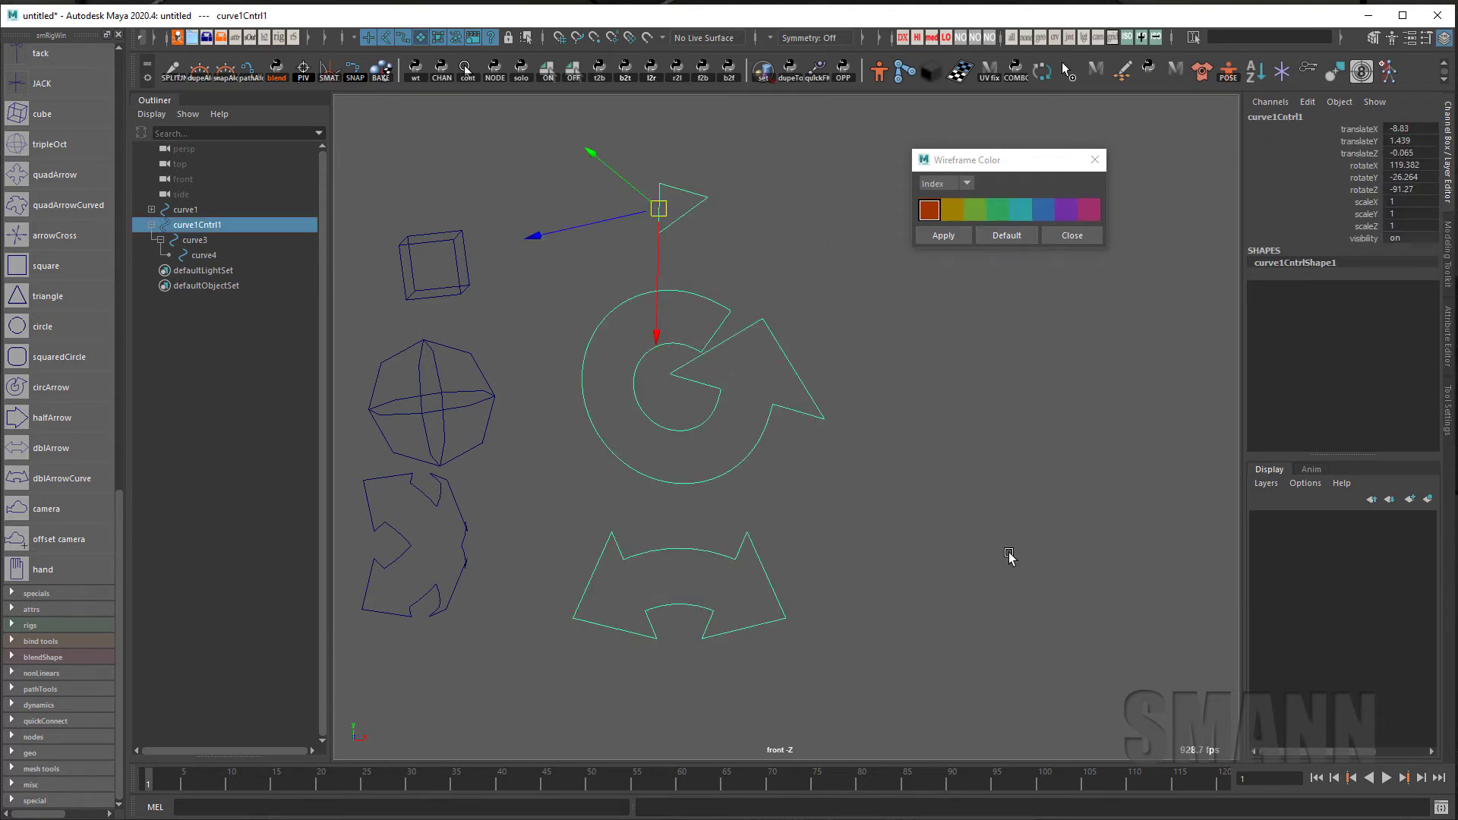
Apply the recent magenta as an RGB wireframe color to the triangle control
click(959, 185)
click(938, 216)
click(951, 204)
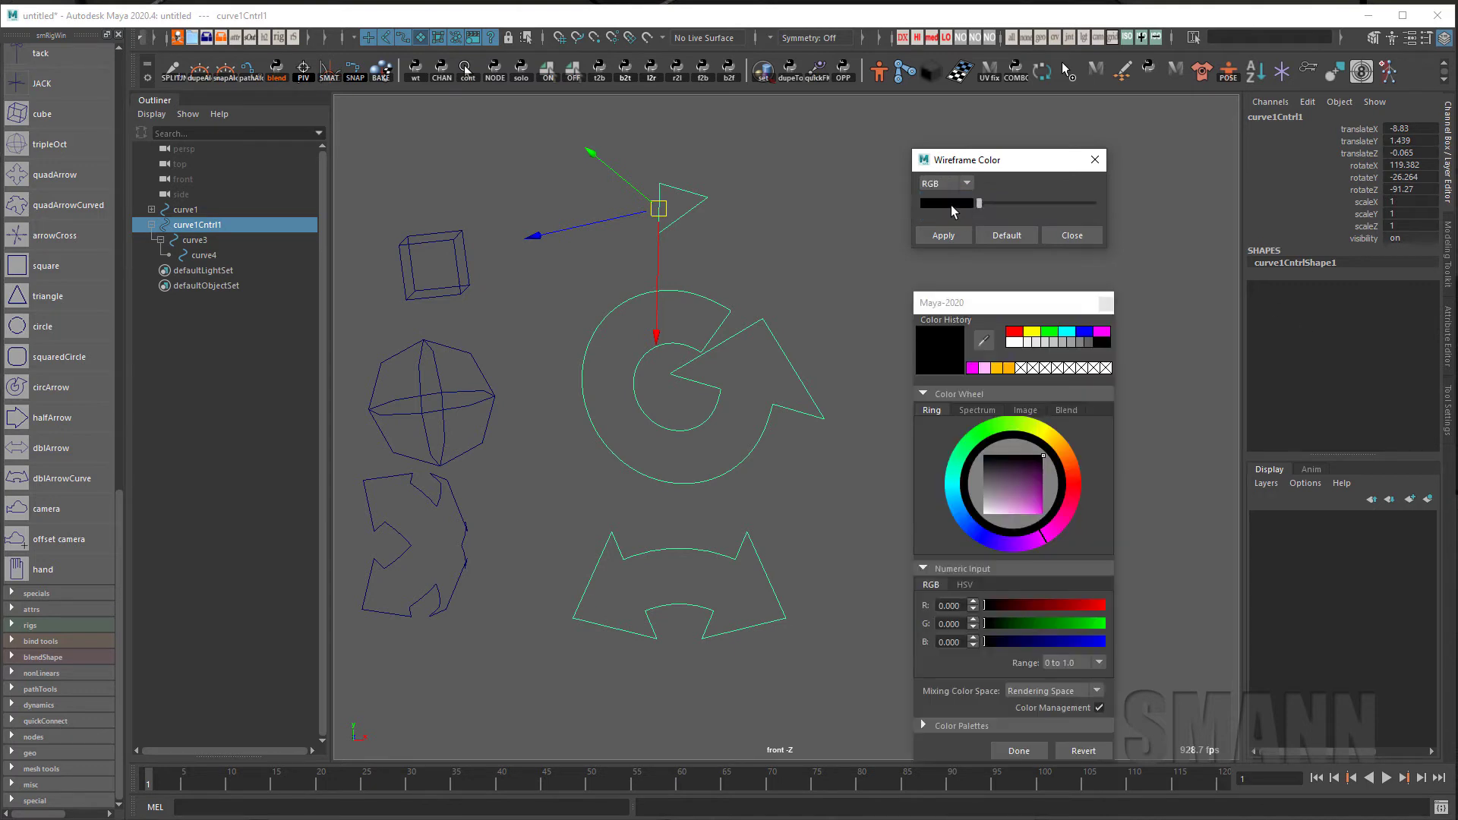
click(973, 368)
click(1019, 751)
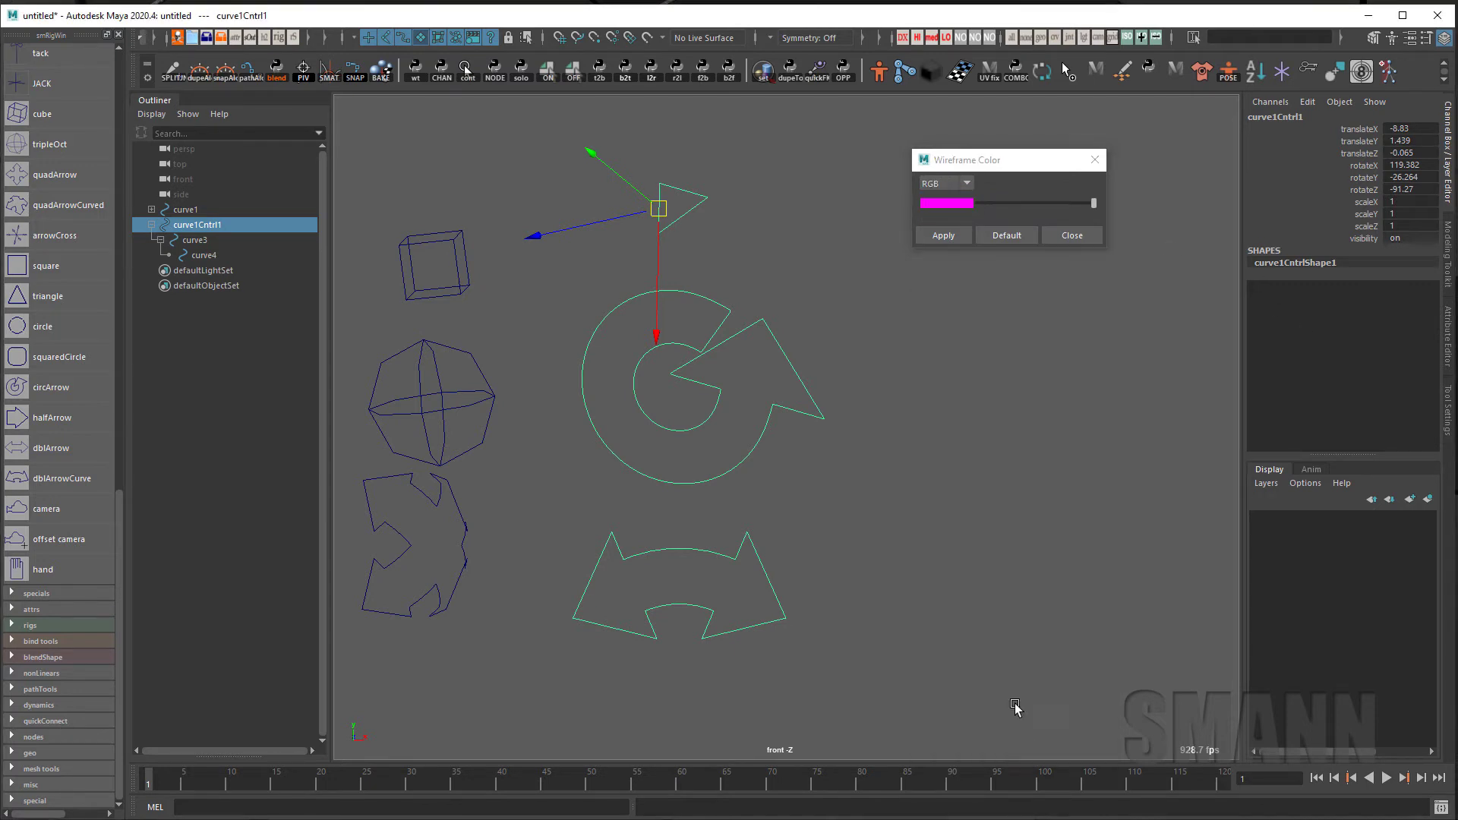
click(945, 235)
click(1047, 417)
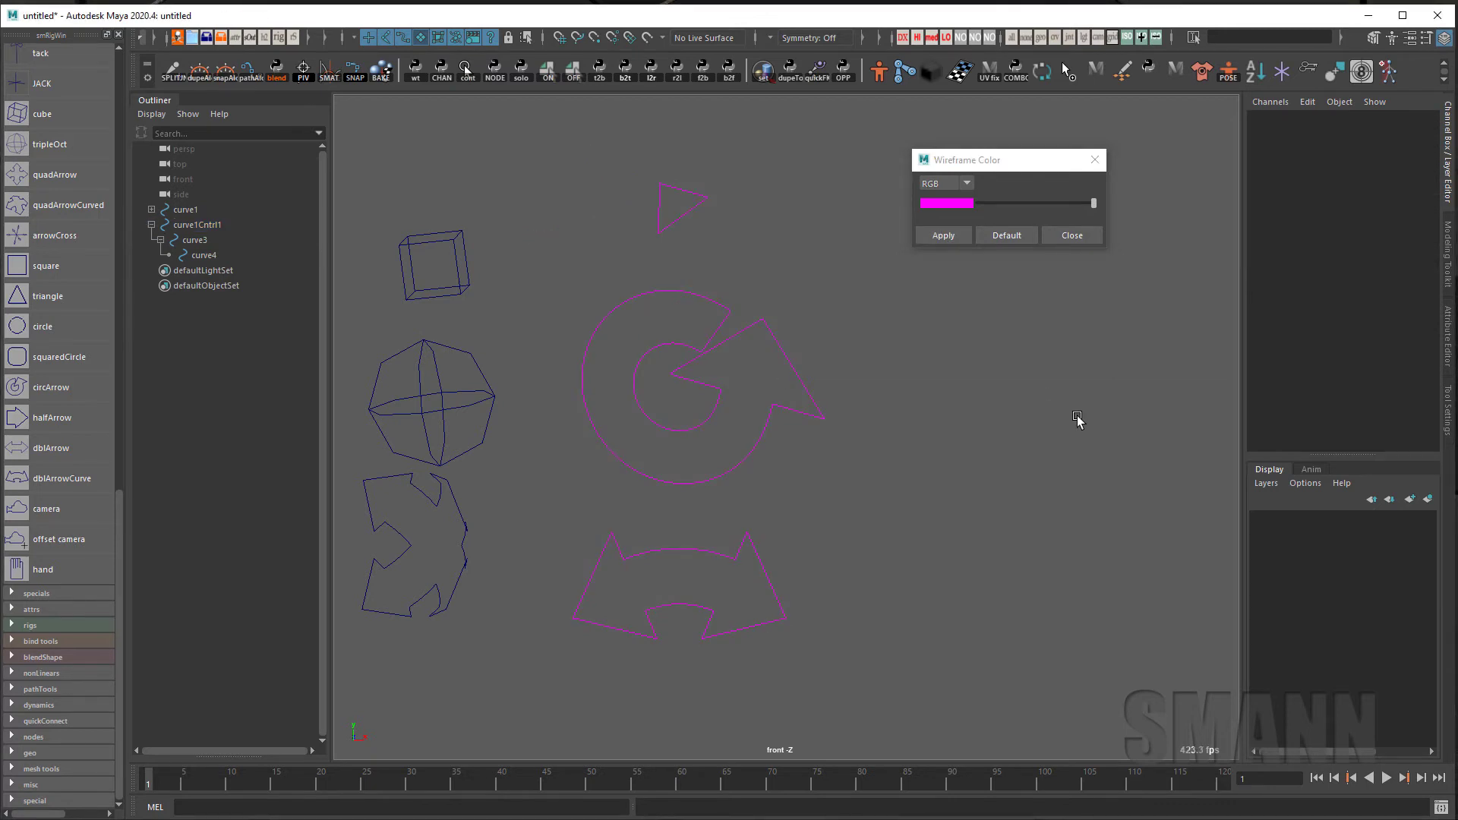
Examine the Drawing Overrides on the transform and shape of the triangle control and on its child curve3
click(676, 220)
key(ctrl+a)
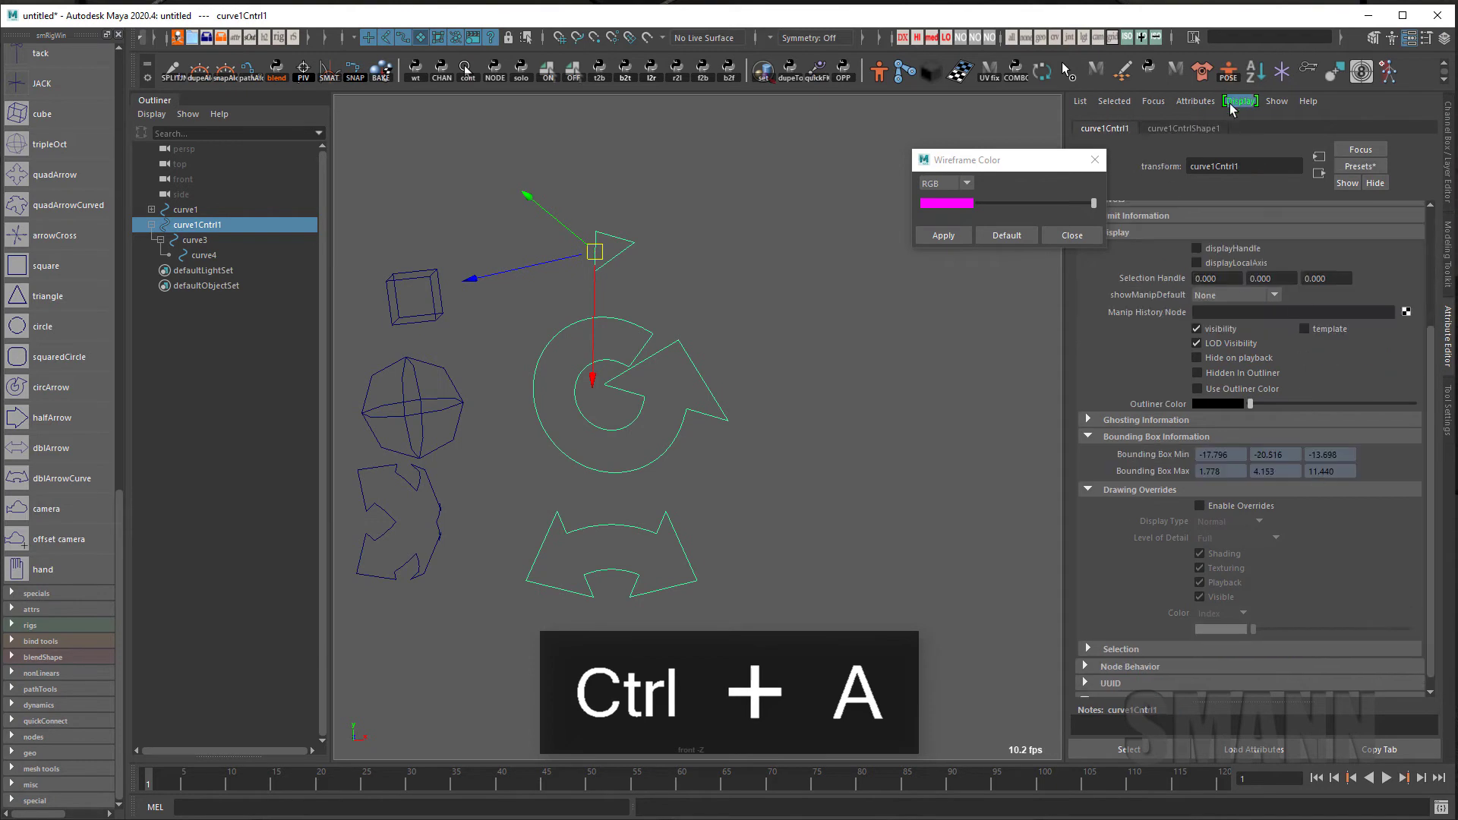
scroll(1328, 523, down, 1)
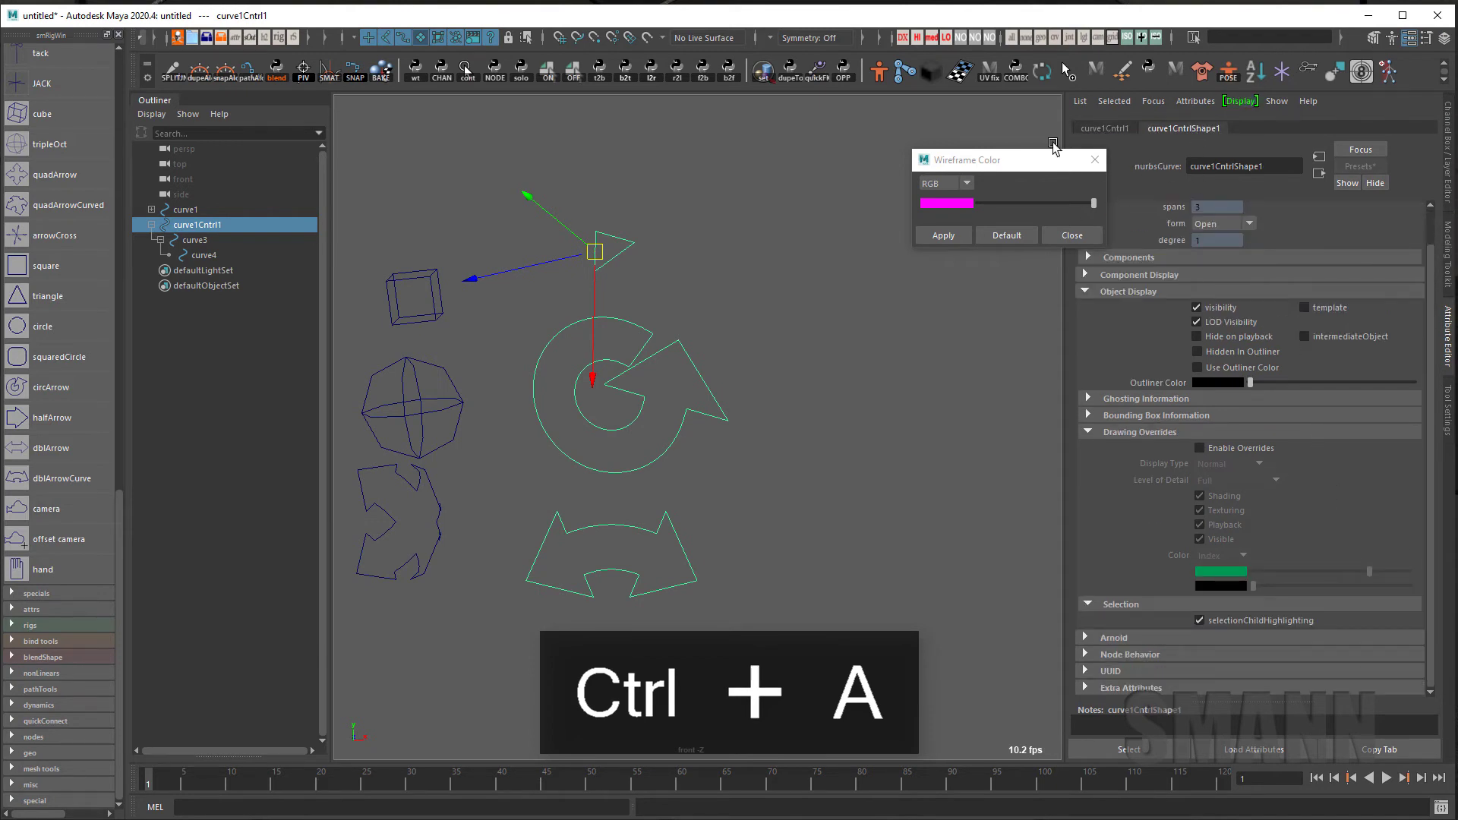
click(1102, 127)
click(857, 418)
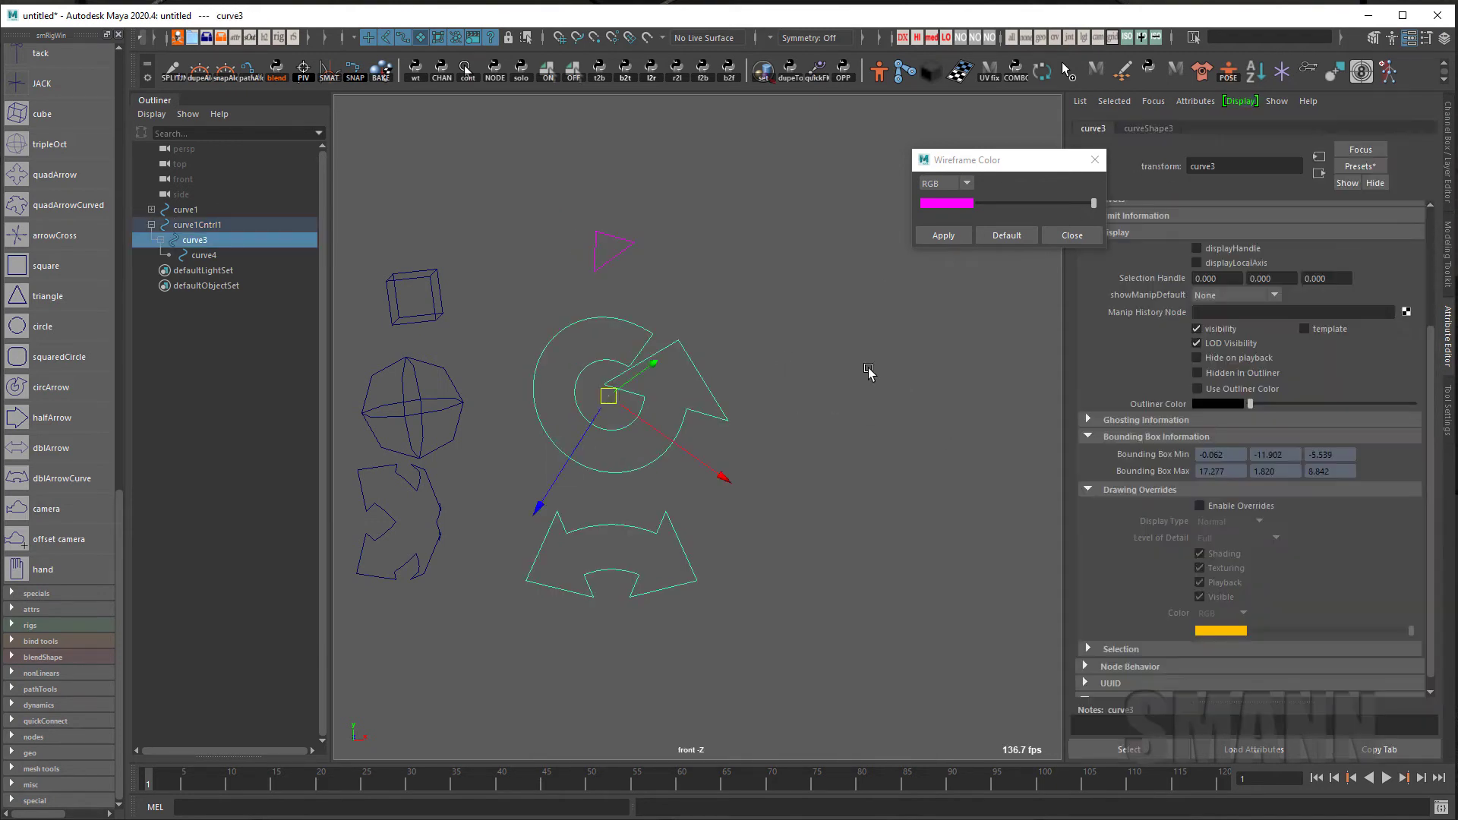
click(882, 371)
click(632, 243)
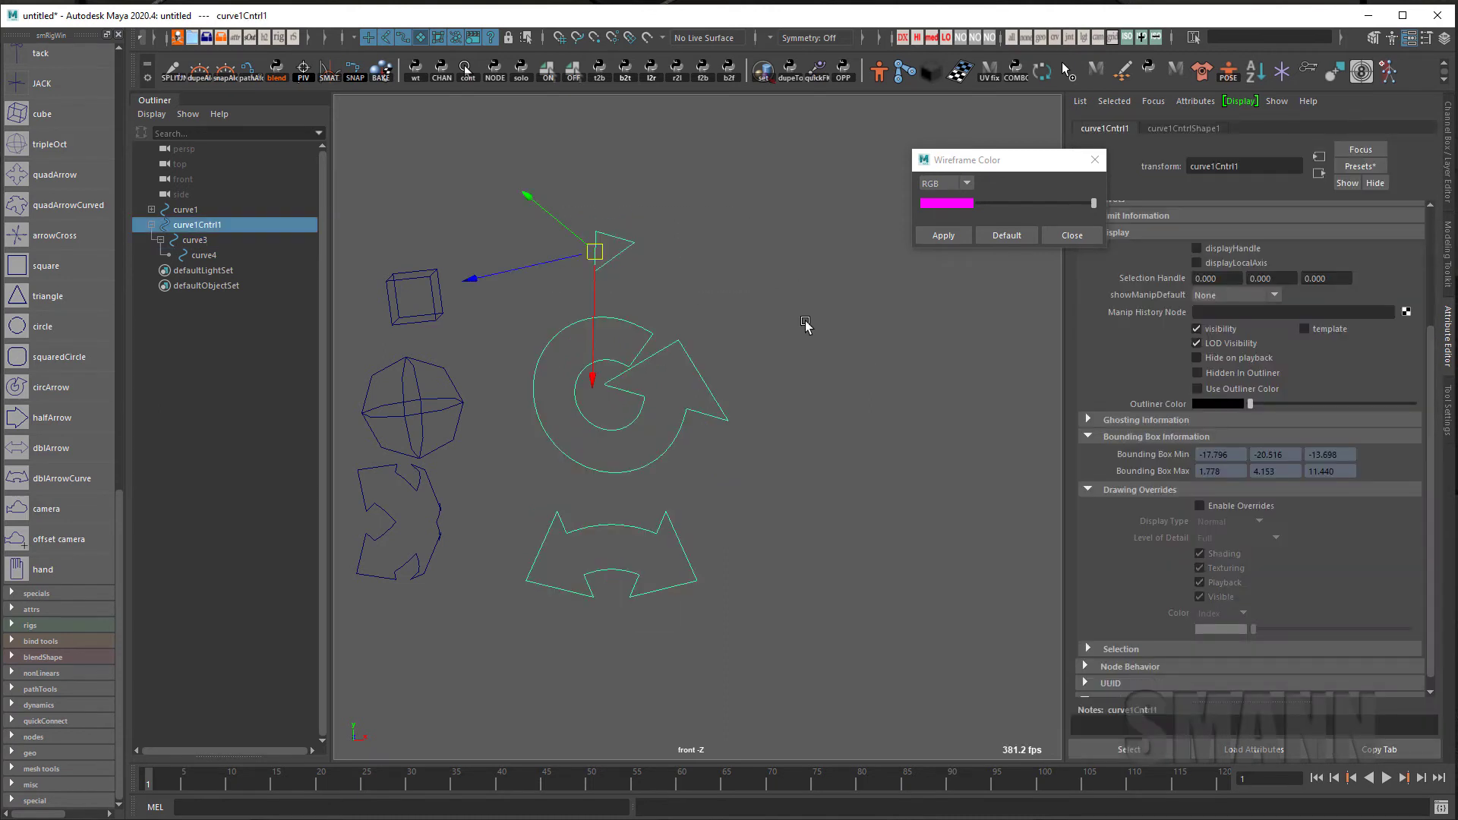
Duplicate the triangle control hierarchy beside the original to compare the wireframe colors, and delete the copy
key(ctrl+d)
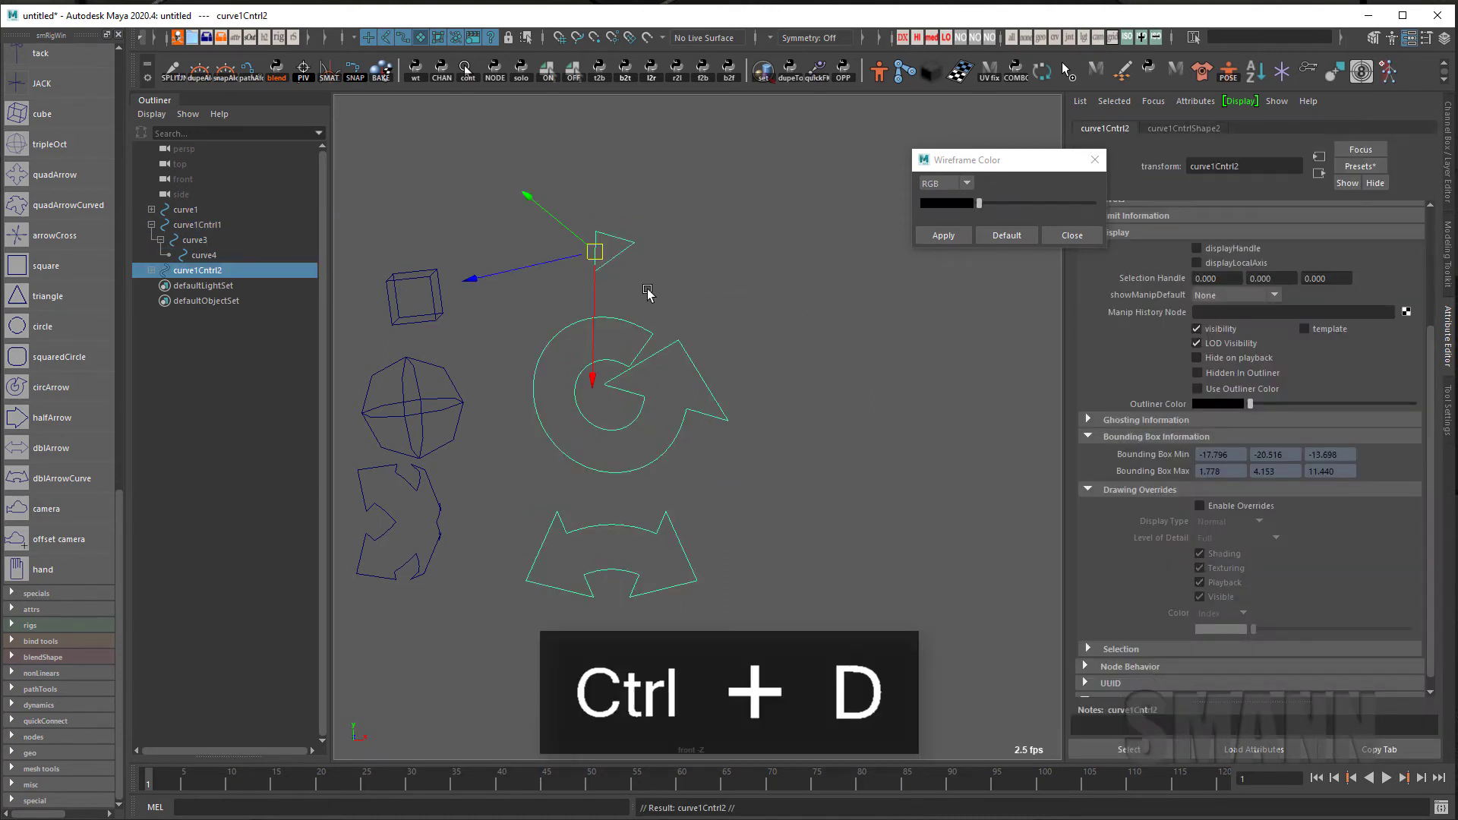
click(1072, 234)
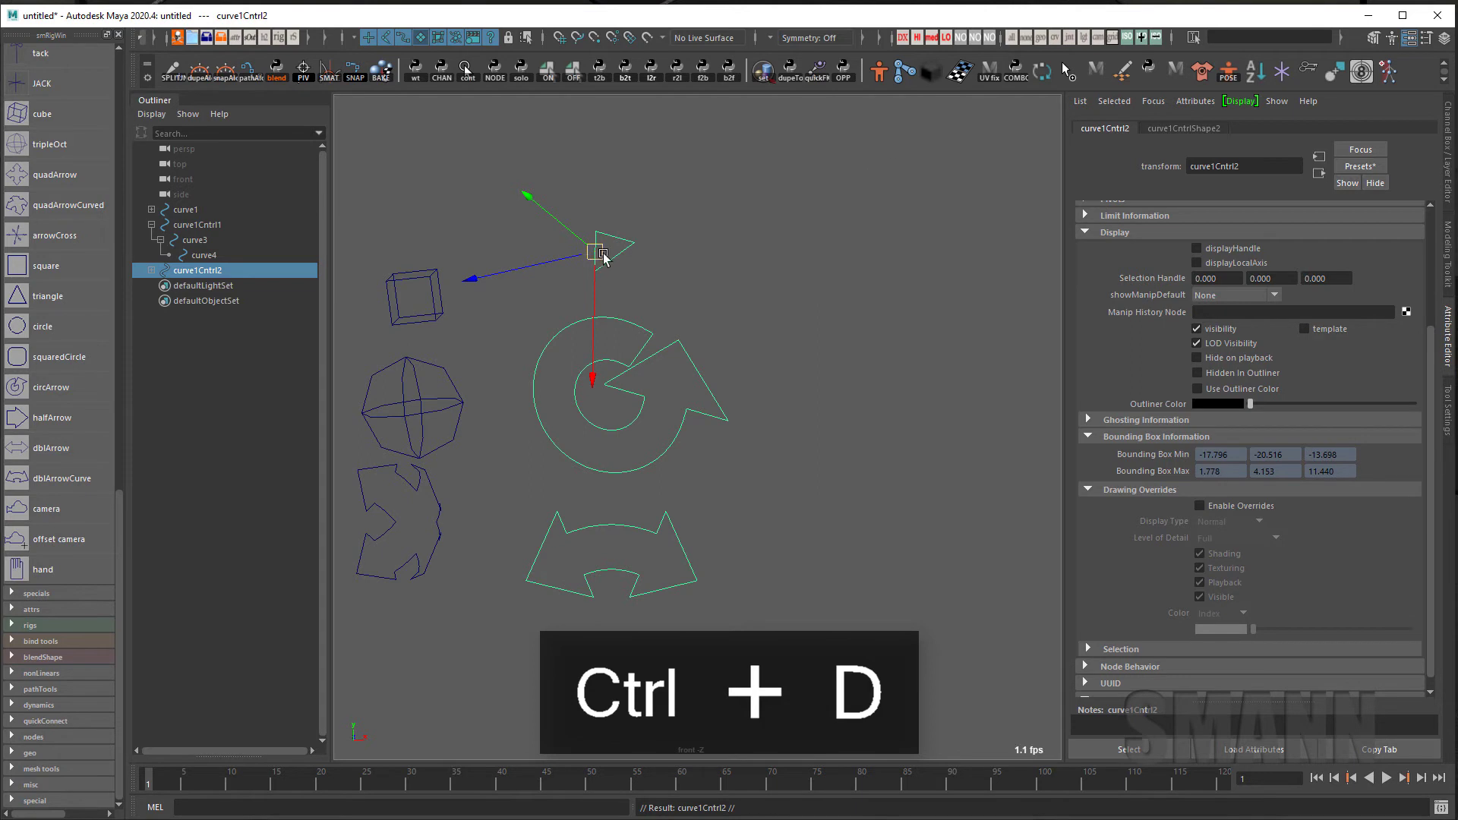
drag(597, 250, 834, 261)
click(1010, 376)
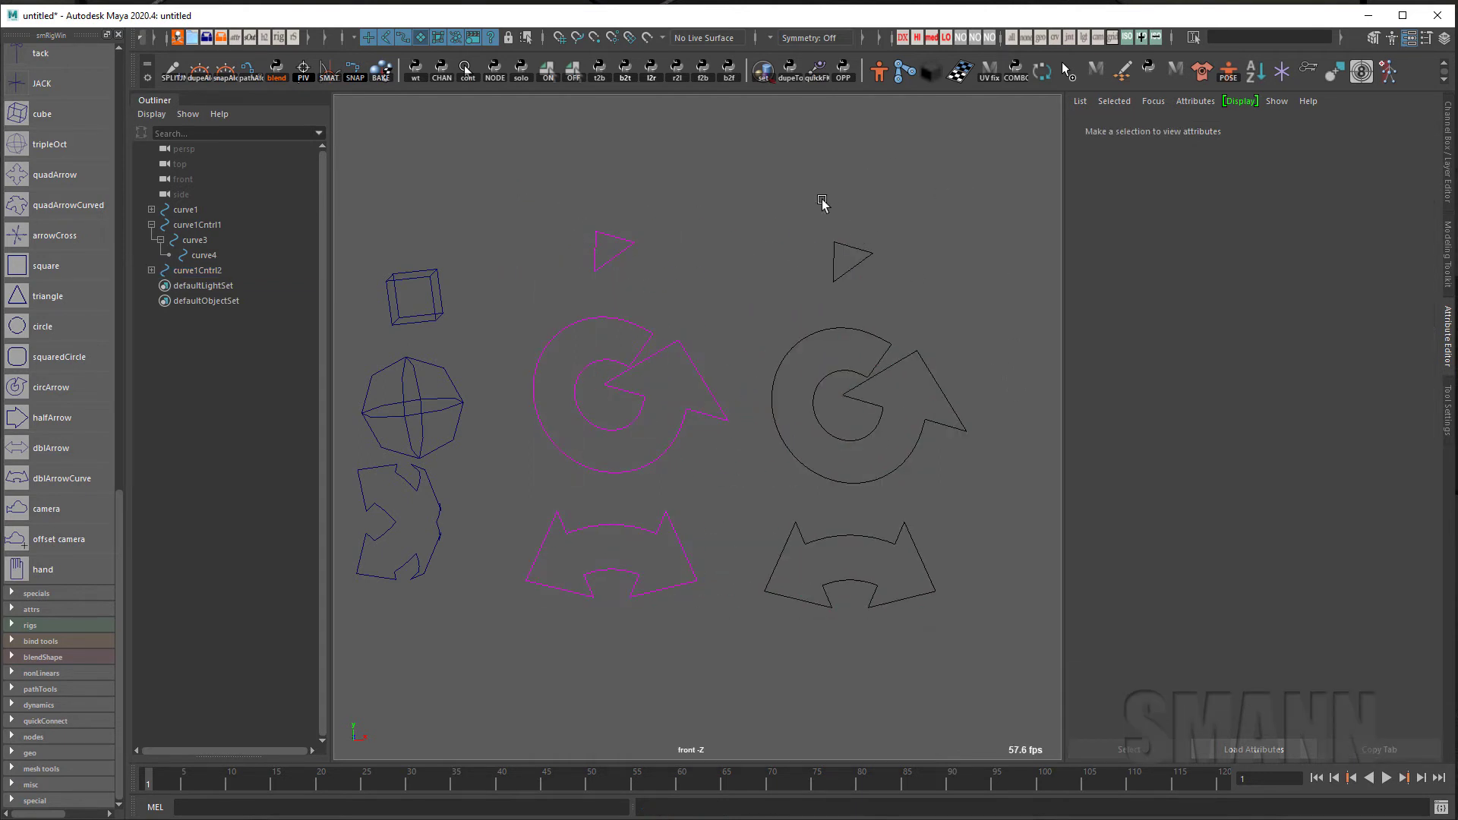
drag(820, 208, 992, 280)
key(Delete)
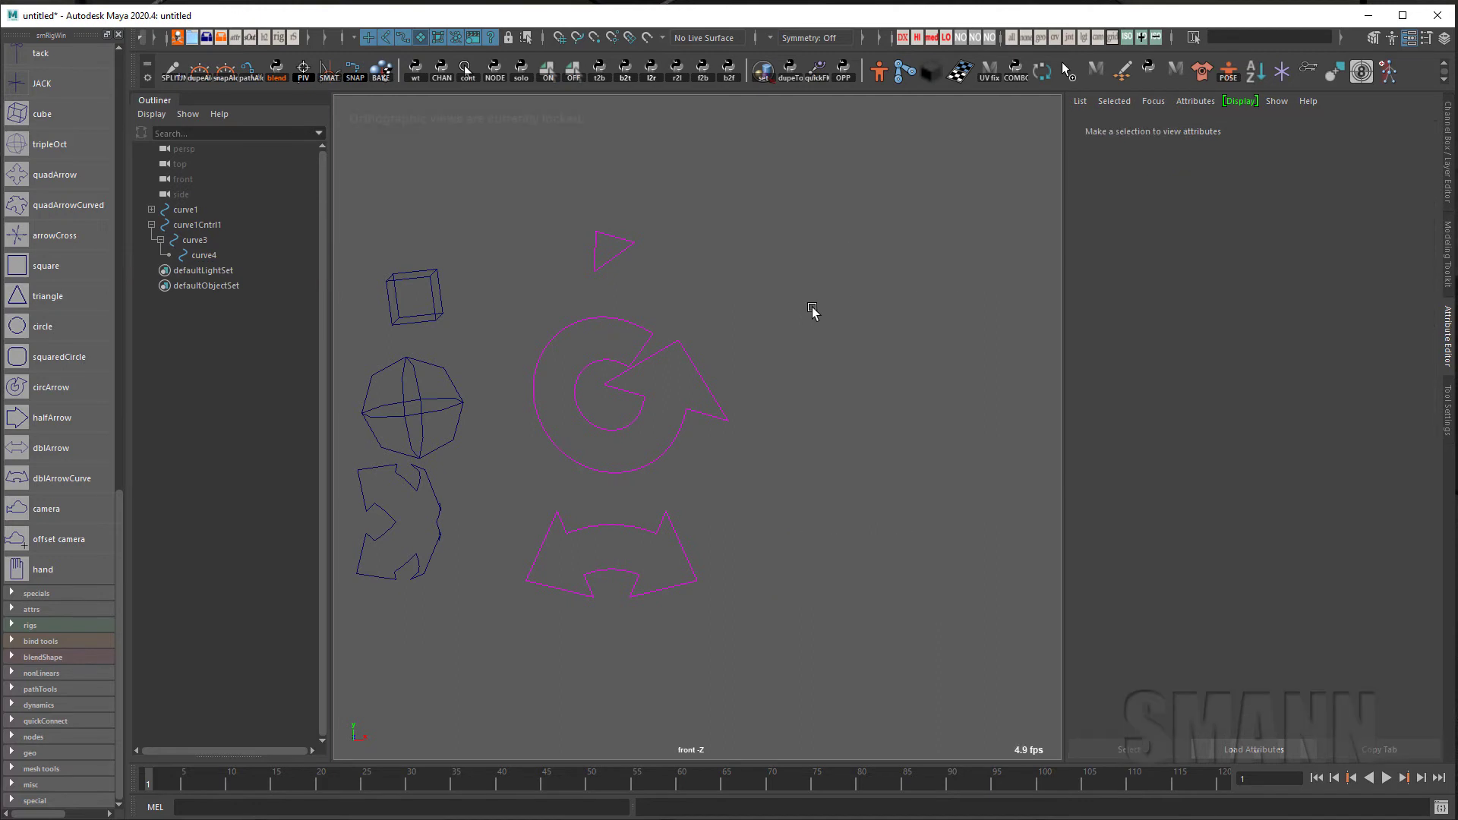
Delete the original triangle control together with its child curves
alt+click(813, 311)
drag(811, 280, 531, 189)
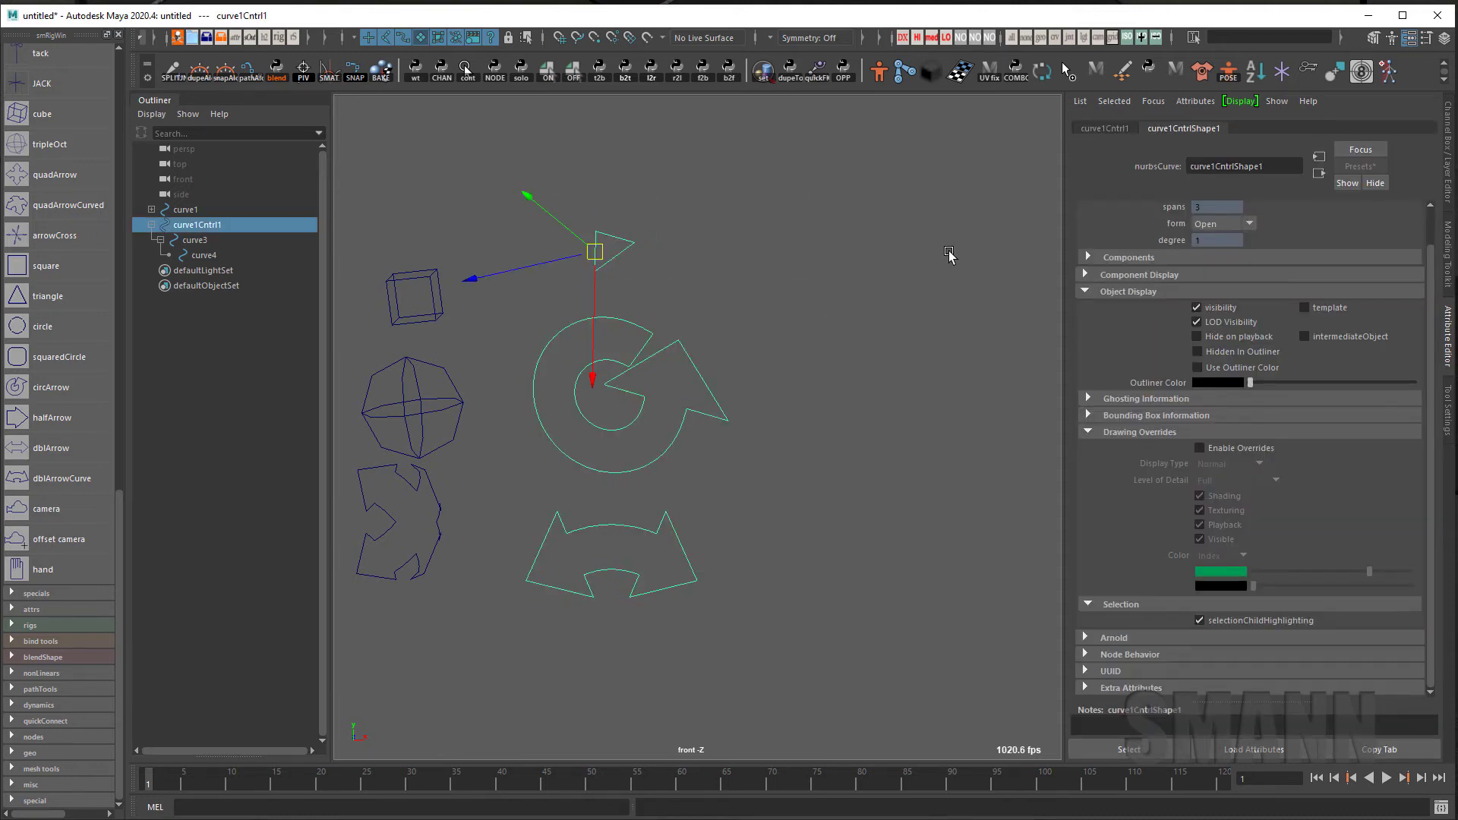
click(953, 257)
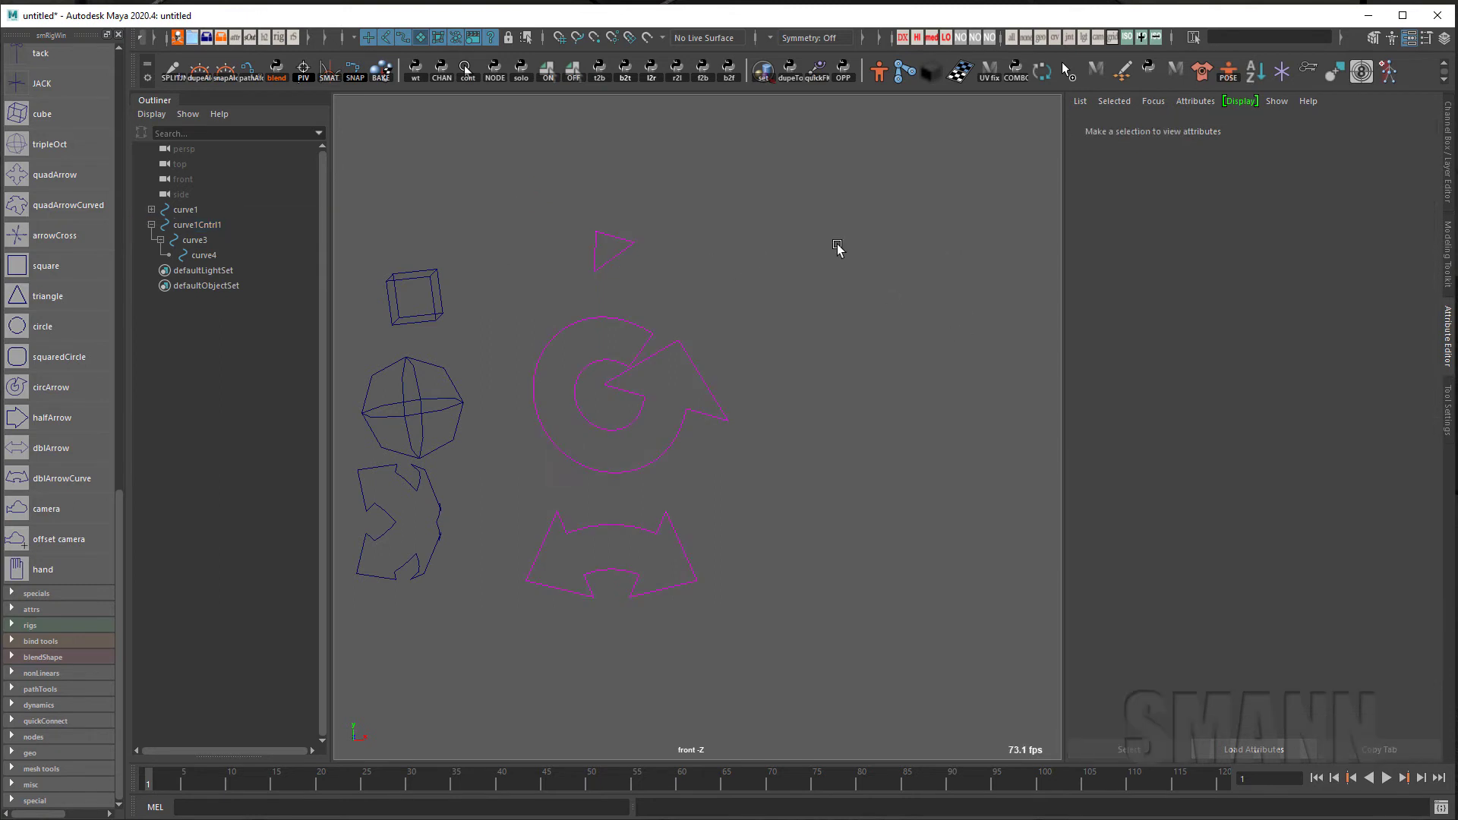
drag(888, 293, 585, 179)
key(Delete)
alt+middle_drag(543, 322, 687, 291)
alt+drag(686, 293, 801, 354)
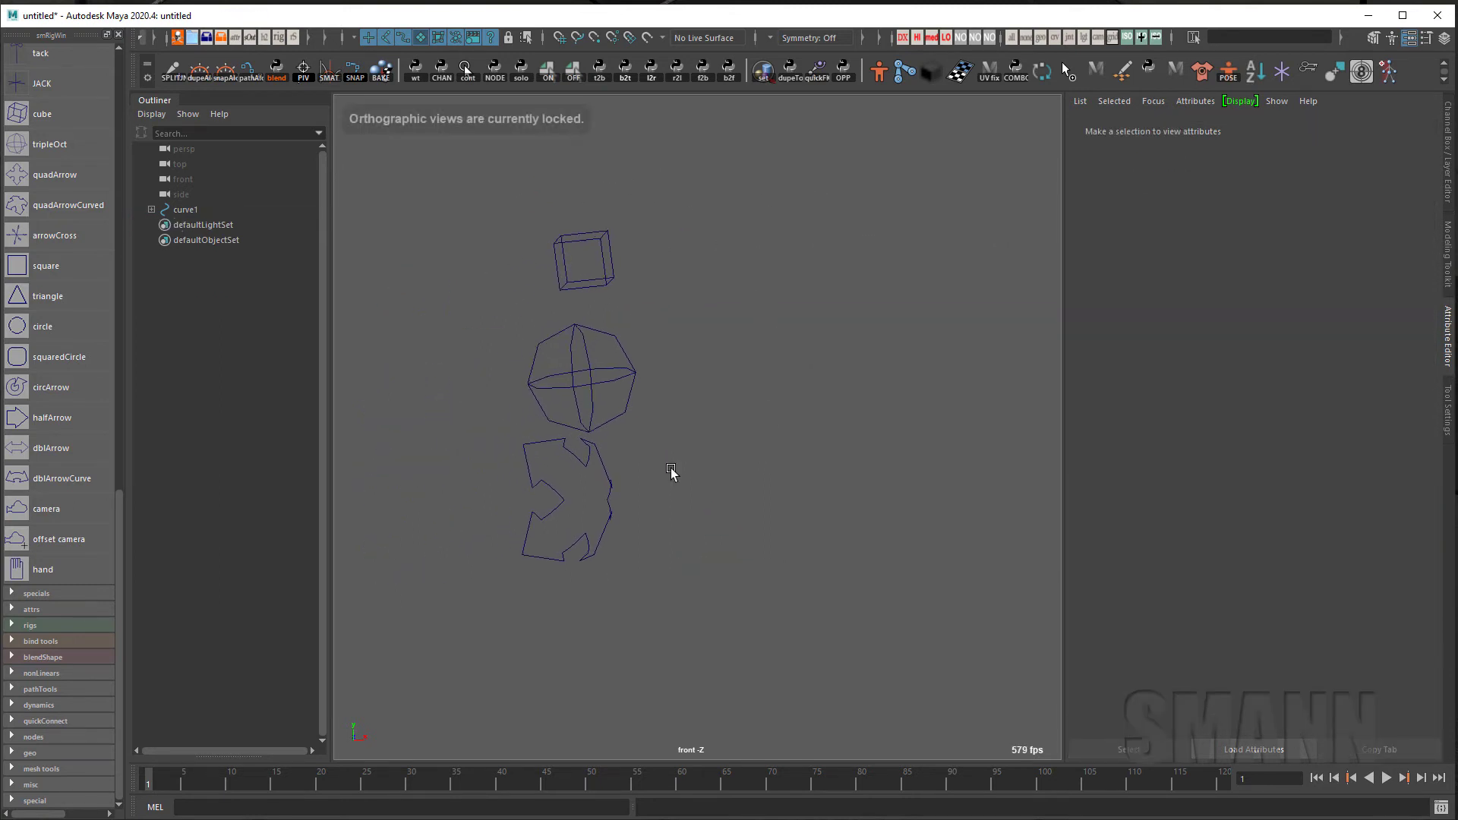
Try to parent the bottom arrow curve, the sphere and the cube in order with the parentInOrder command
click(614, 490)
shift+click(595, 386)
shift+click(558, 242)
key(grave)
key(Up)
key(Return)
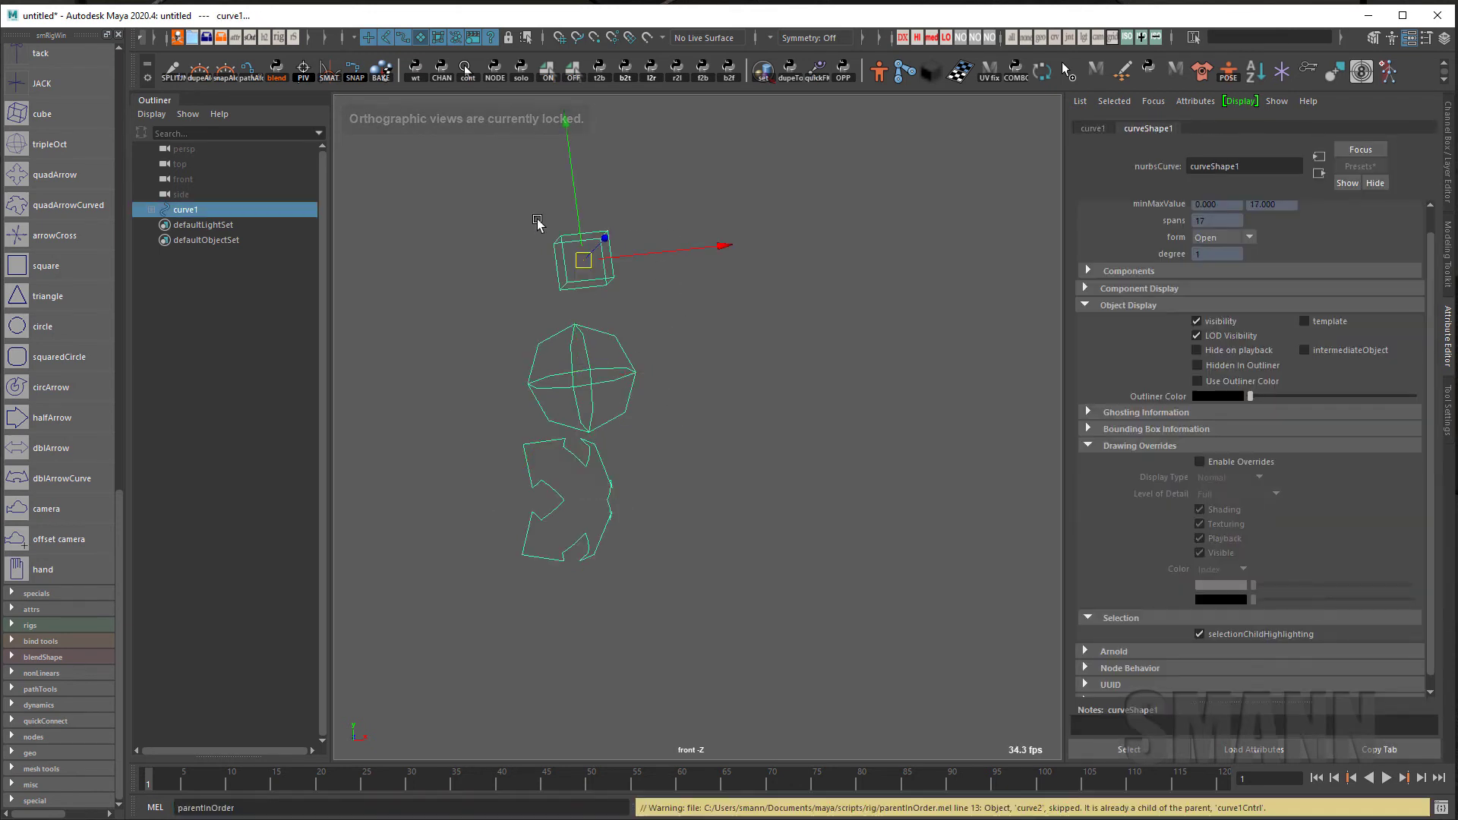
Check the existing parenting by walking up the hierarchy from the bottom arrow curve to the cube control
key(grave)
click(829, 342)
click(531, 497)
key(Up)
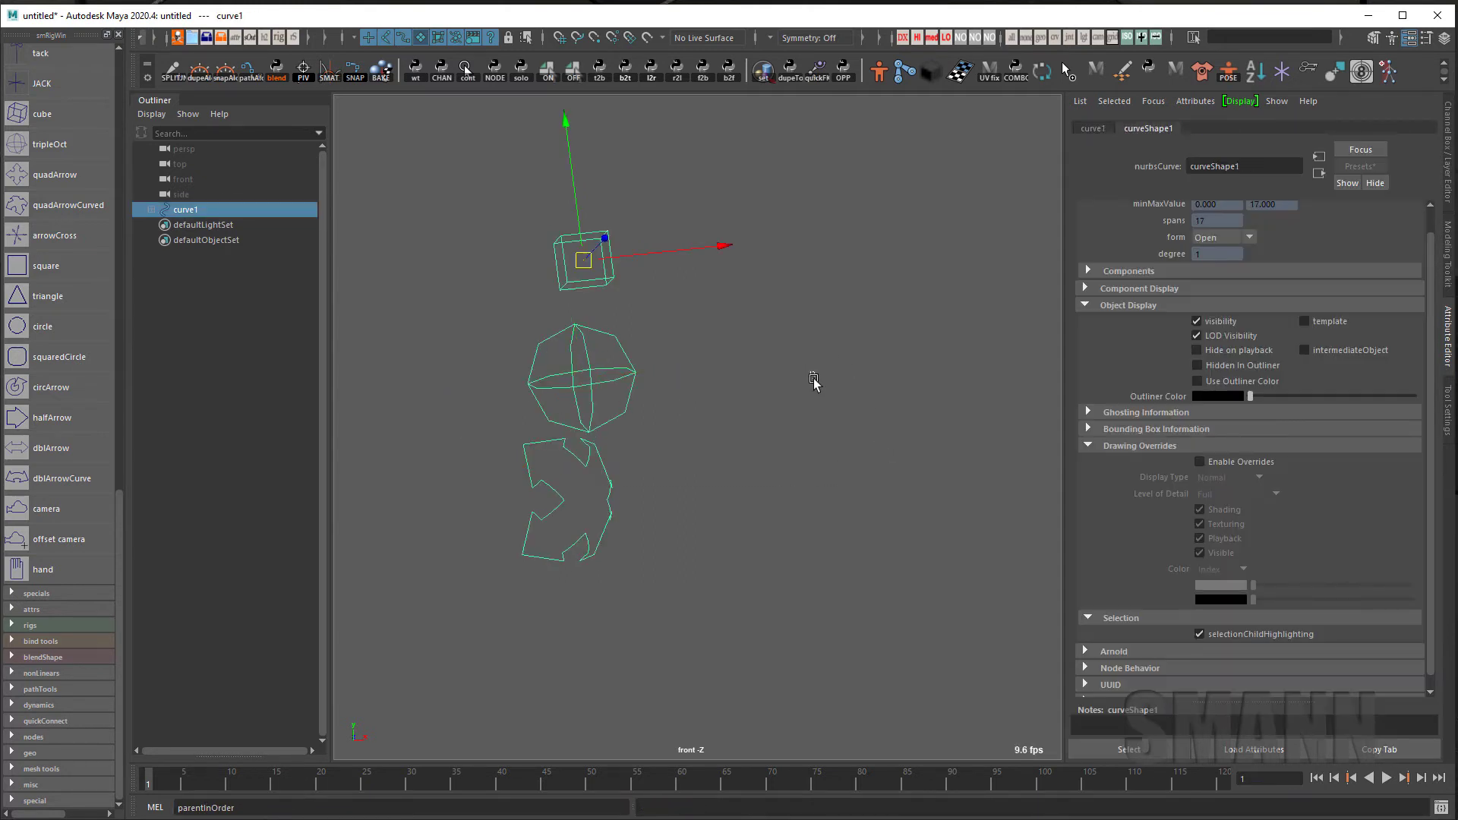
click(813, 385)
Open the Wireframe Color window for the remaining controls
key(space)
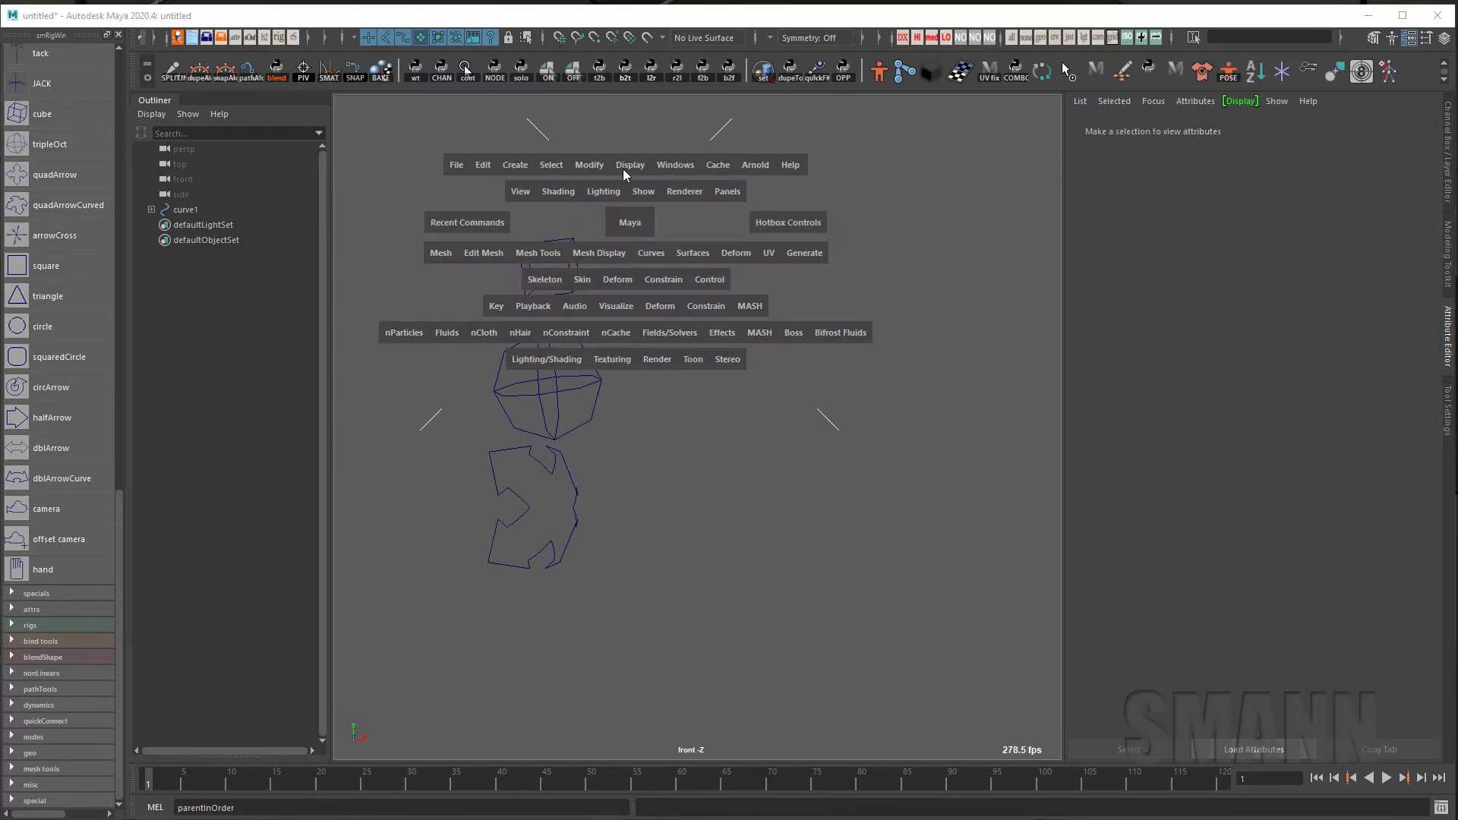
click(622, 167)
mouse_move(690, 246)
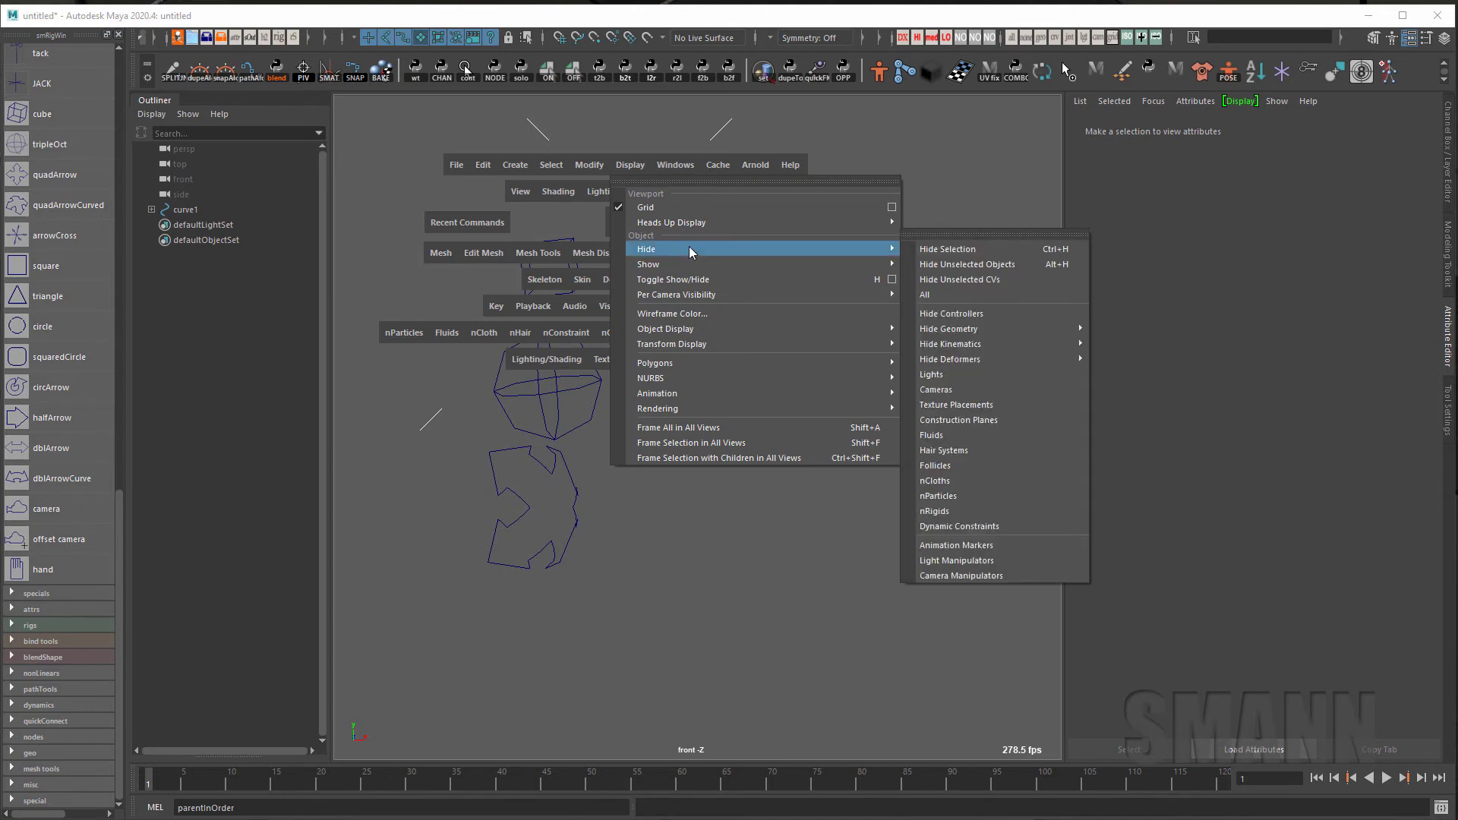
click(699, 315)
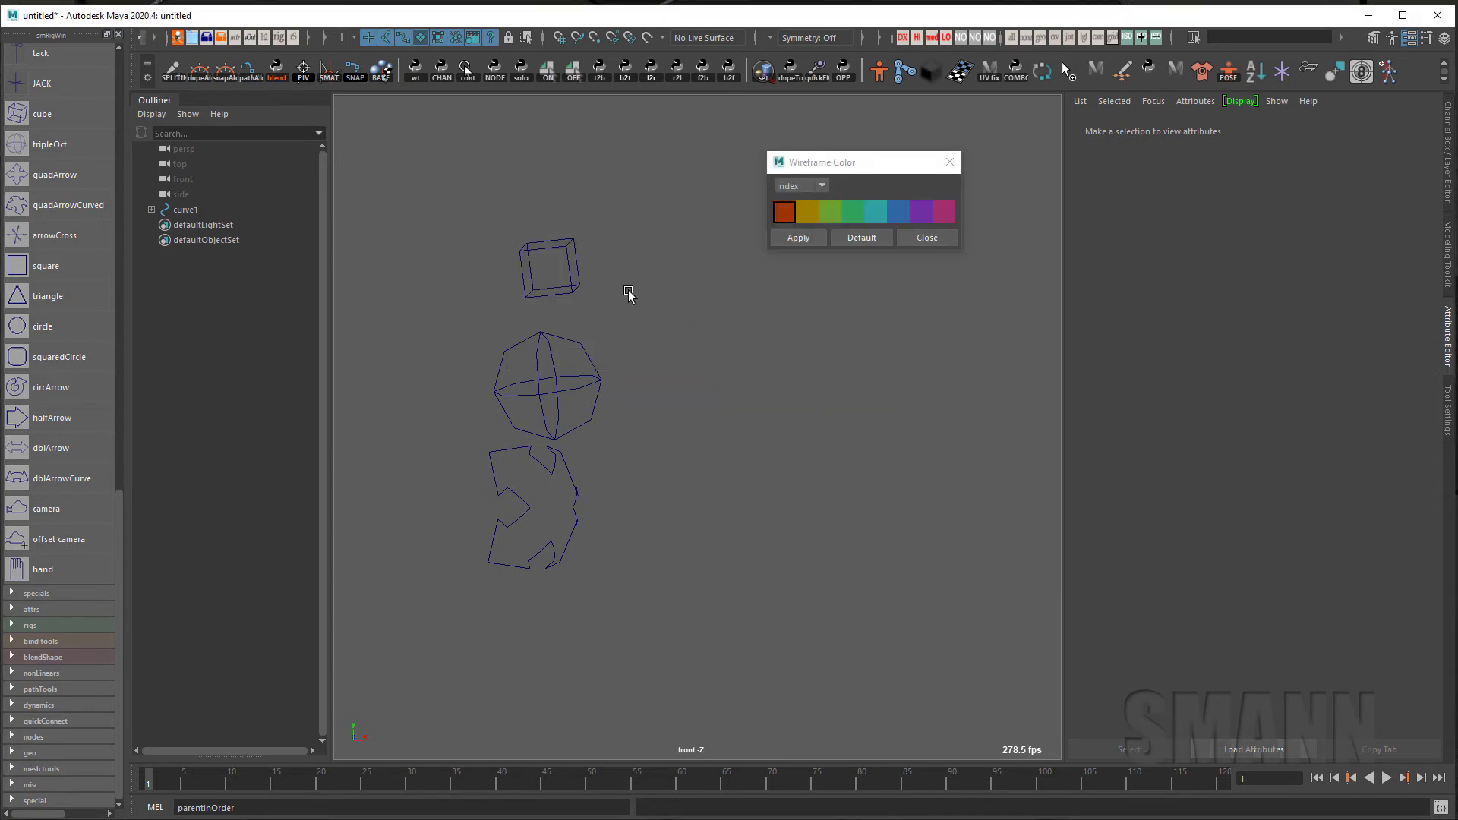
Apply the green index wireframe color to the transform of the cube control curve1
click(580, 273)
click(830, 212)
click(798, 238)
click(901, 380)
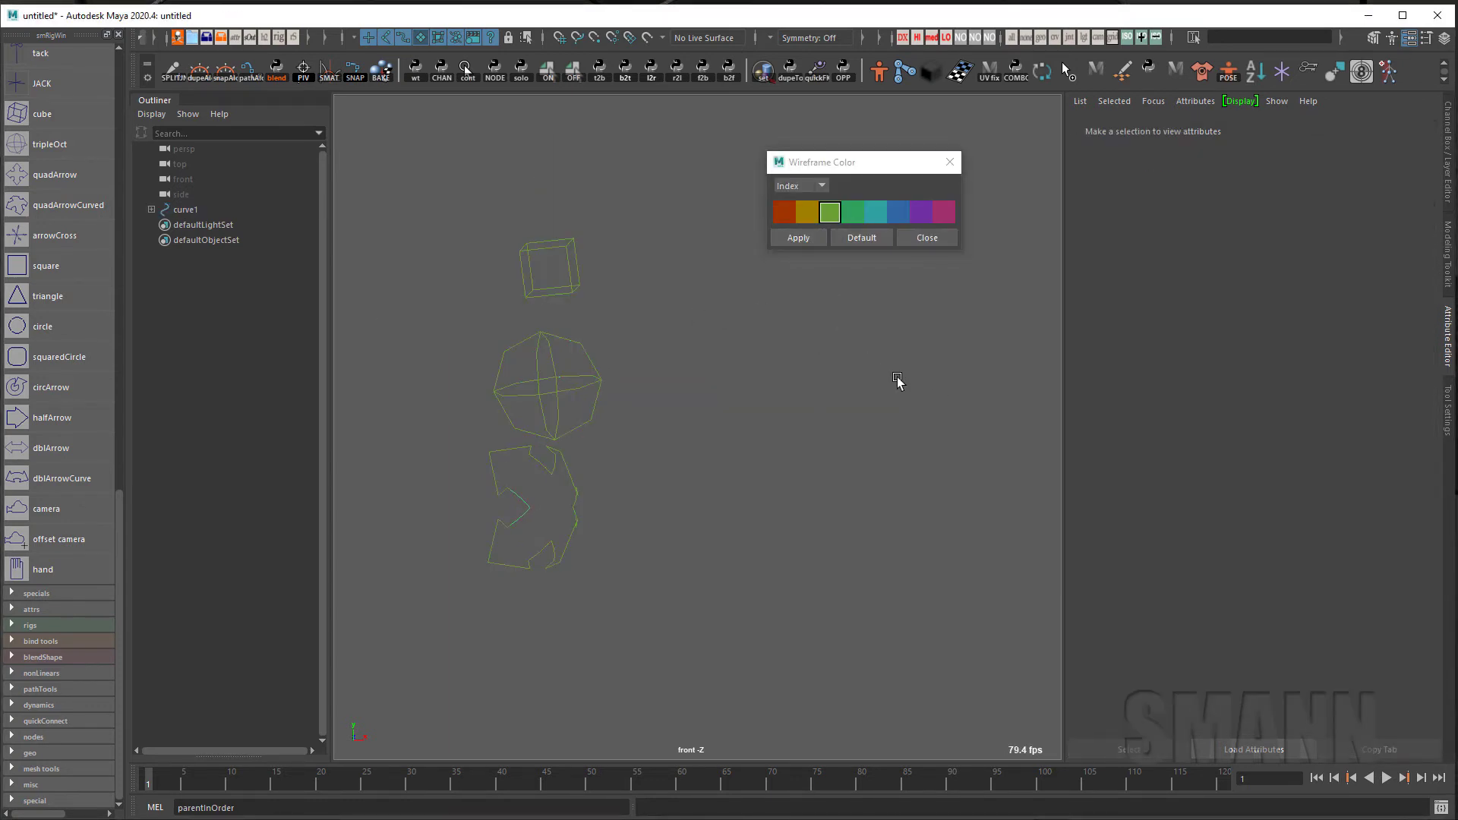
Undo the green wireframe color on the cube control
key(ctrl+z)
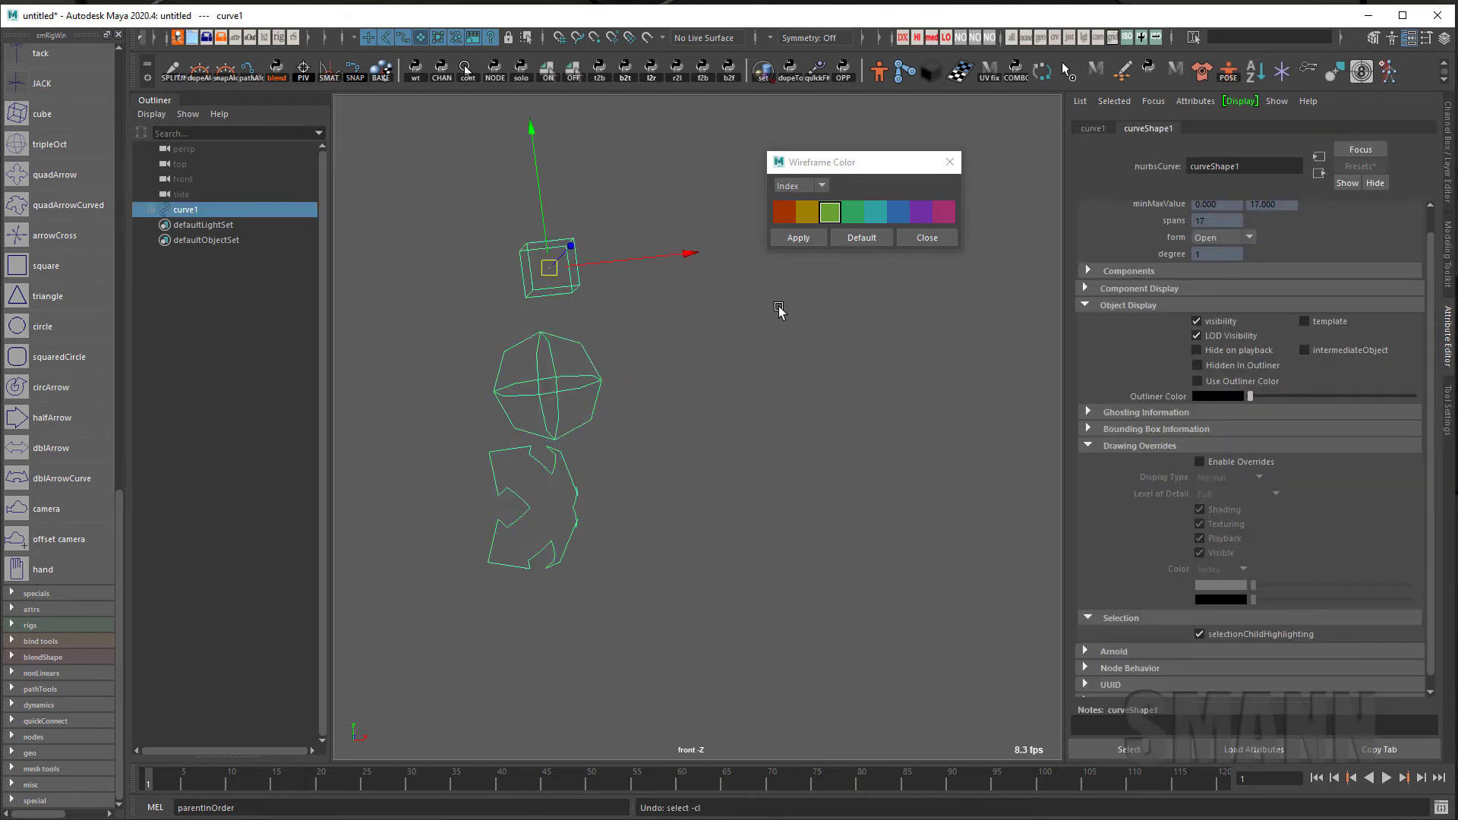
key(ctrl+z)
click(779, 311)
Apply the red index wireframe color to the cube control's shape node only
drag(760, 284, 535, 251)
key(Down)
click(821, 239)
click(911, 366)
Apply the green index wireframe color to the sphere's shape and purple to the bottom arrow curve's shape
drag(669, 351, 581, 346)
key(Down)
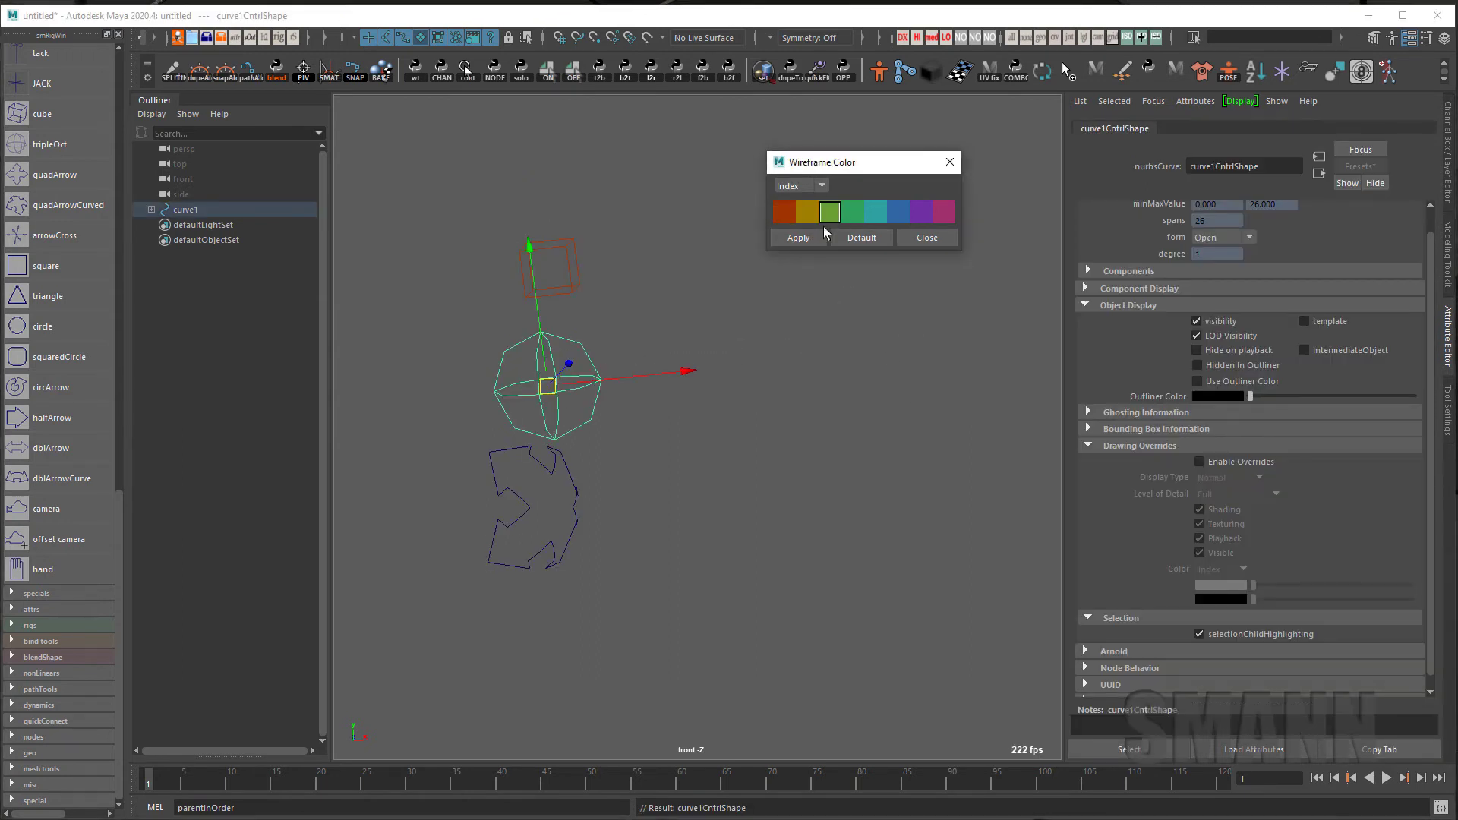
click(463, 538)
click(920, 211)
click(790, 238)
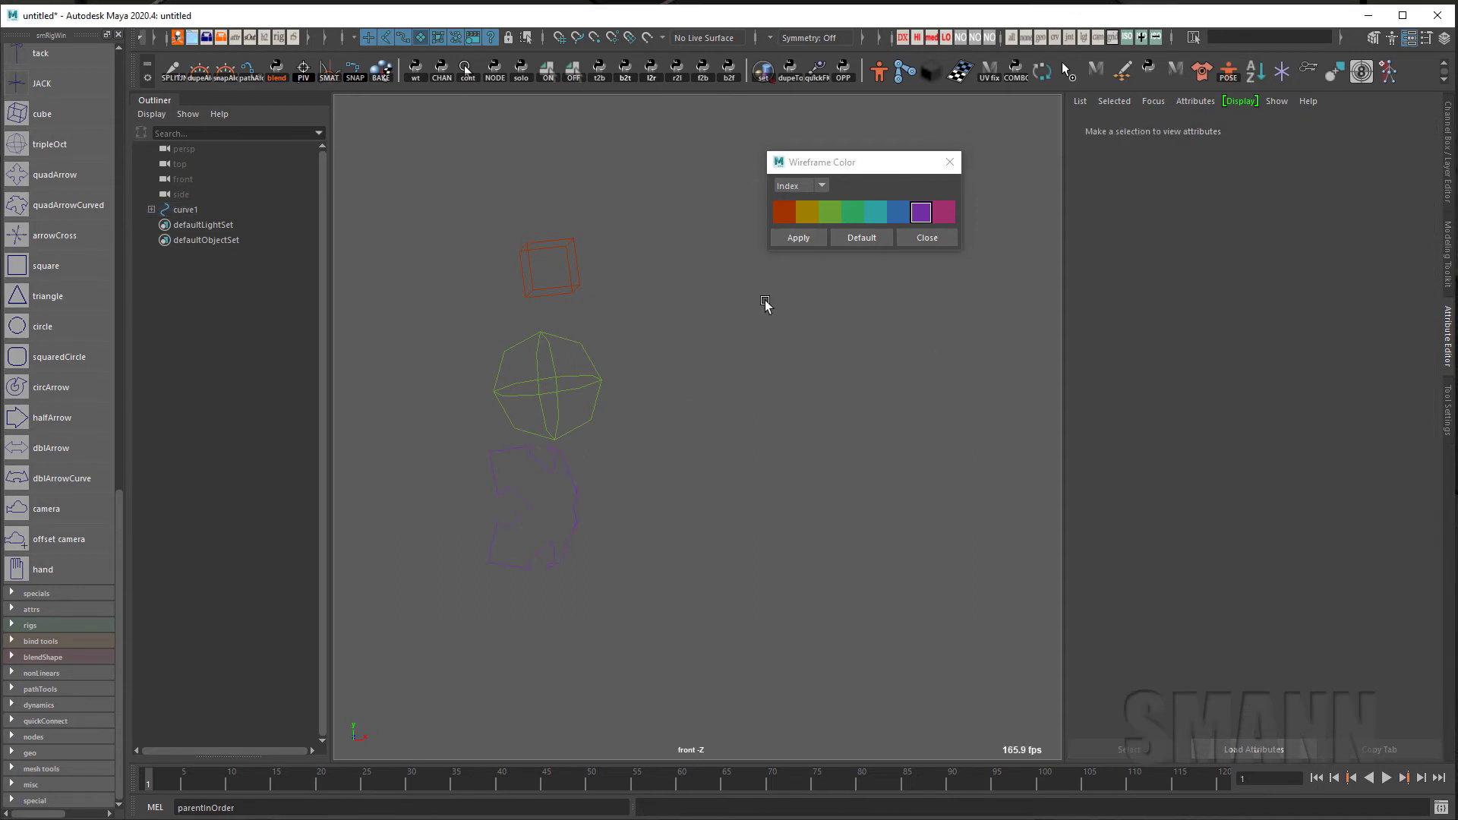
Create display layer layer1 from the cube control in the perspective view and set the layer to Template
alt+drag(687, 431, 784, 497)
key(space)
click(527, 283)
key(ctrl+a)
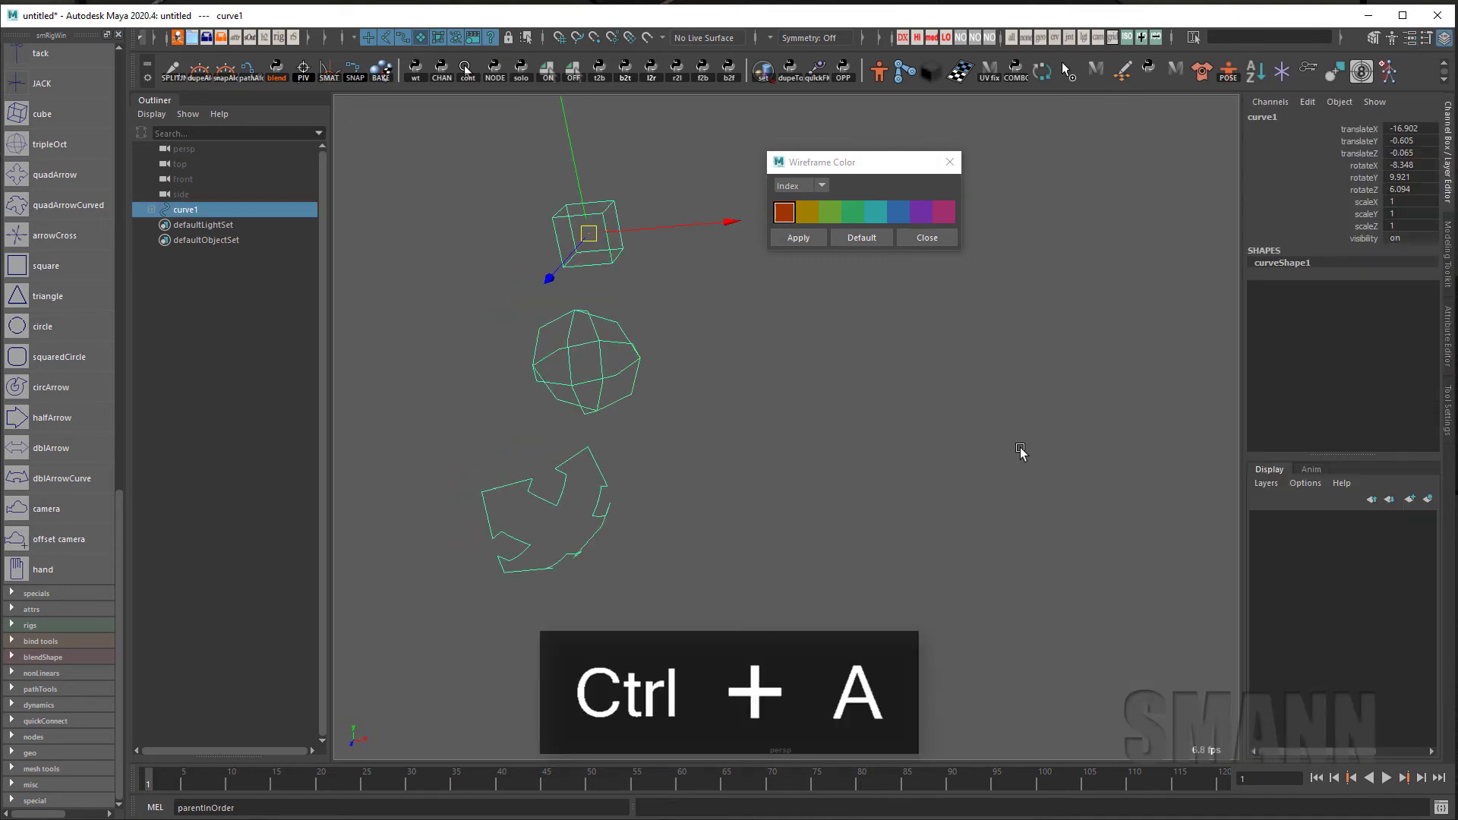
click(1428, 499)
click(999, 547)
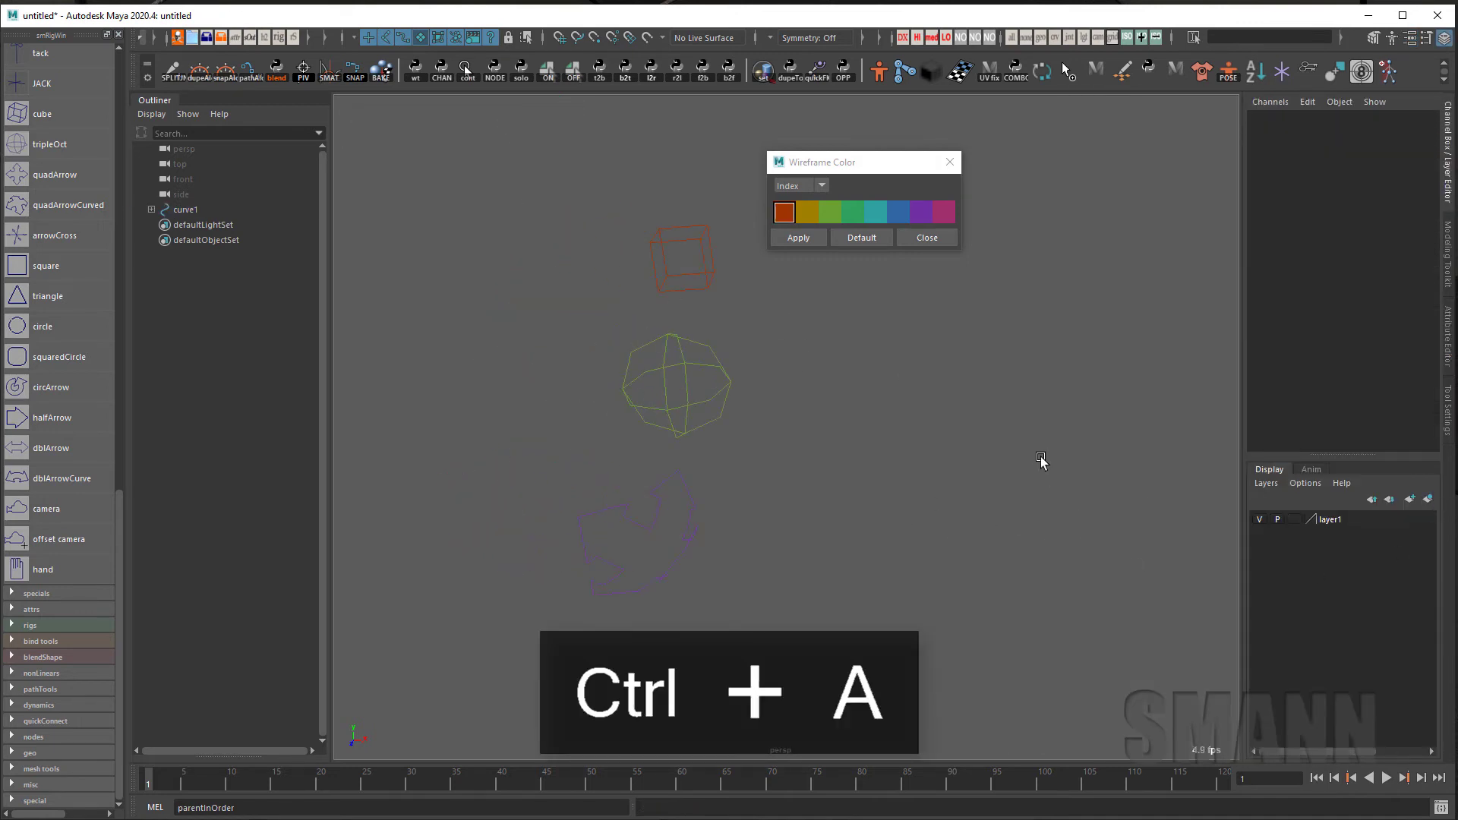
click(1295, 520)
click(1337, 520)
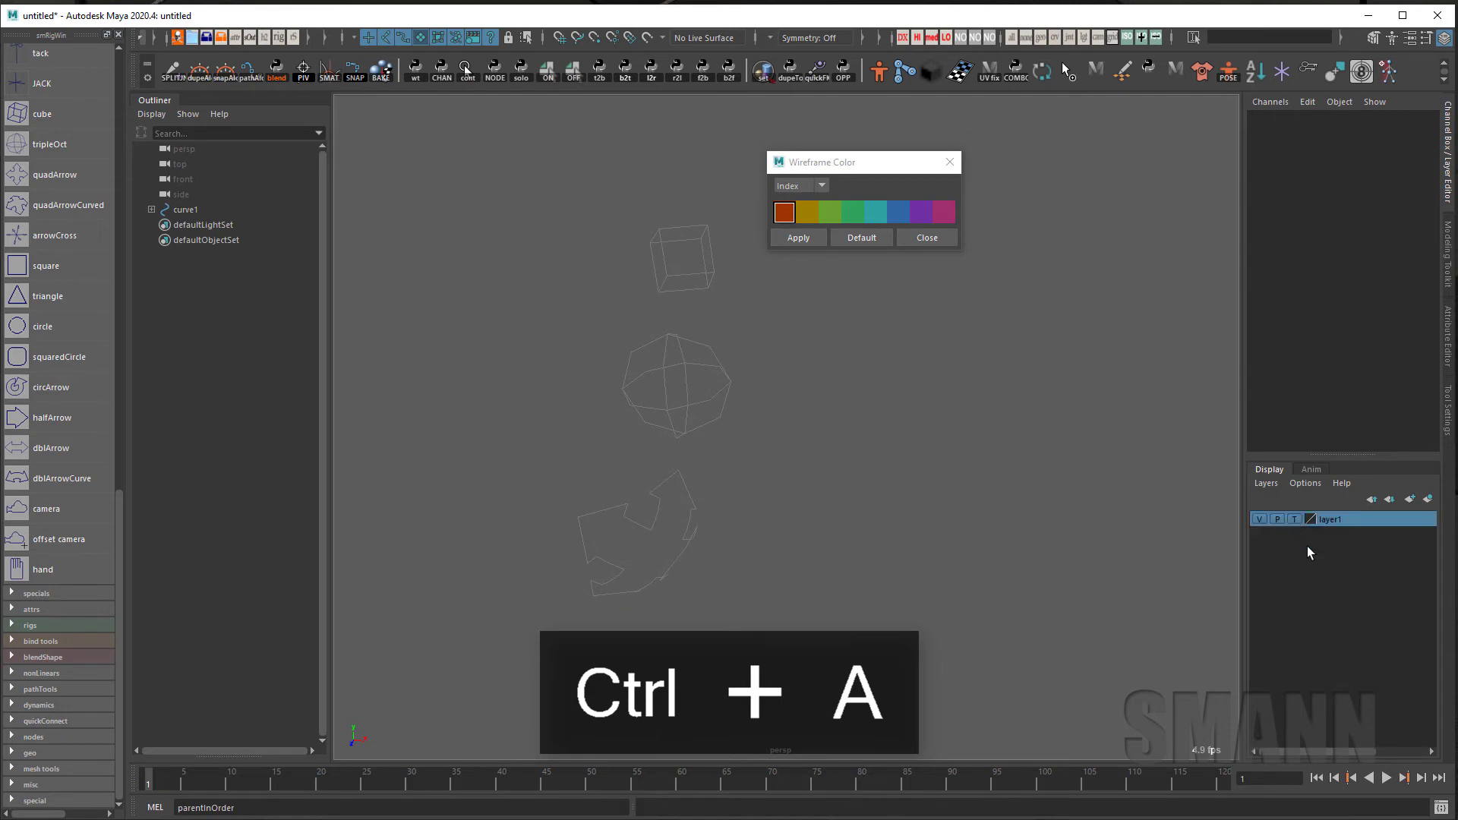
Switch layer1's display type to Reference, return it to Normal, and save yellow as the layer's color
click(1295, 519)
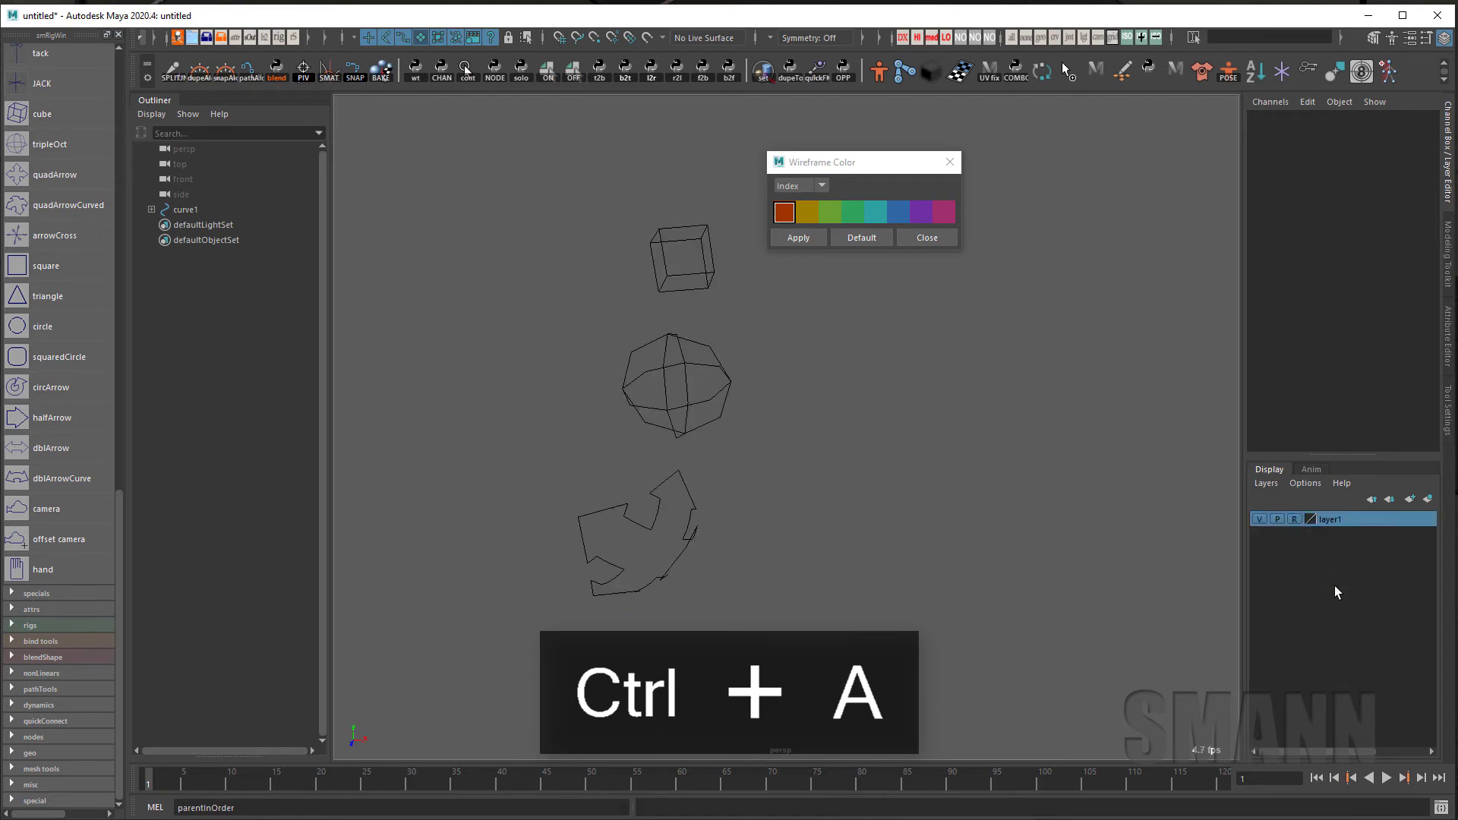
right_click(1343, 519)
double_click(1296, 519)
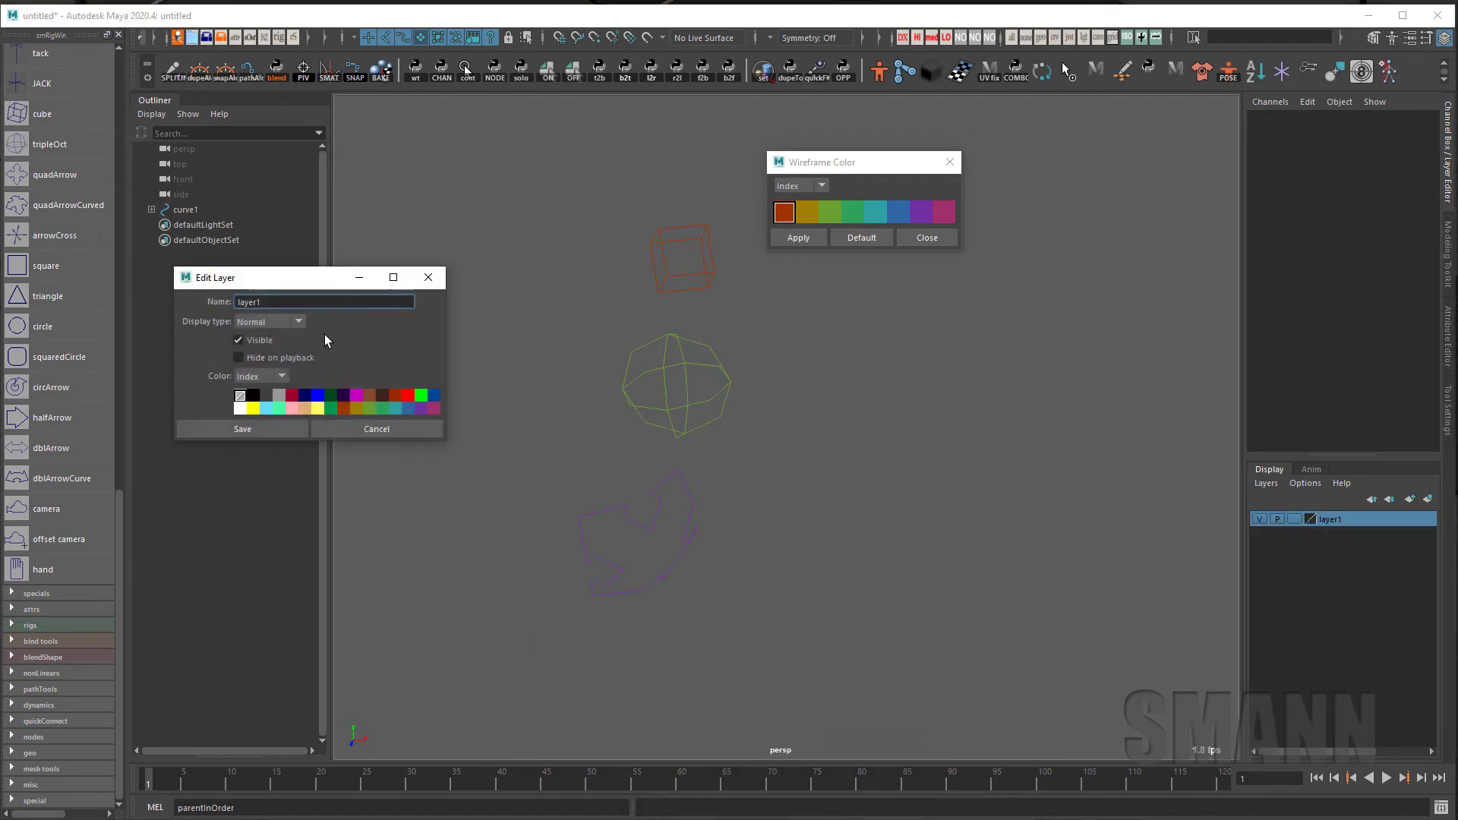
click(253, 410)
click(261, 431)
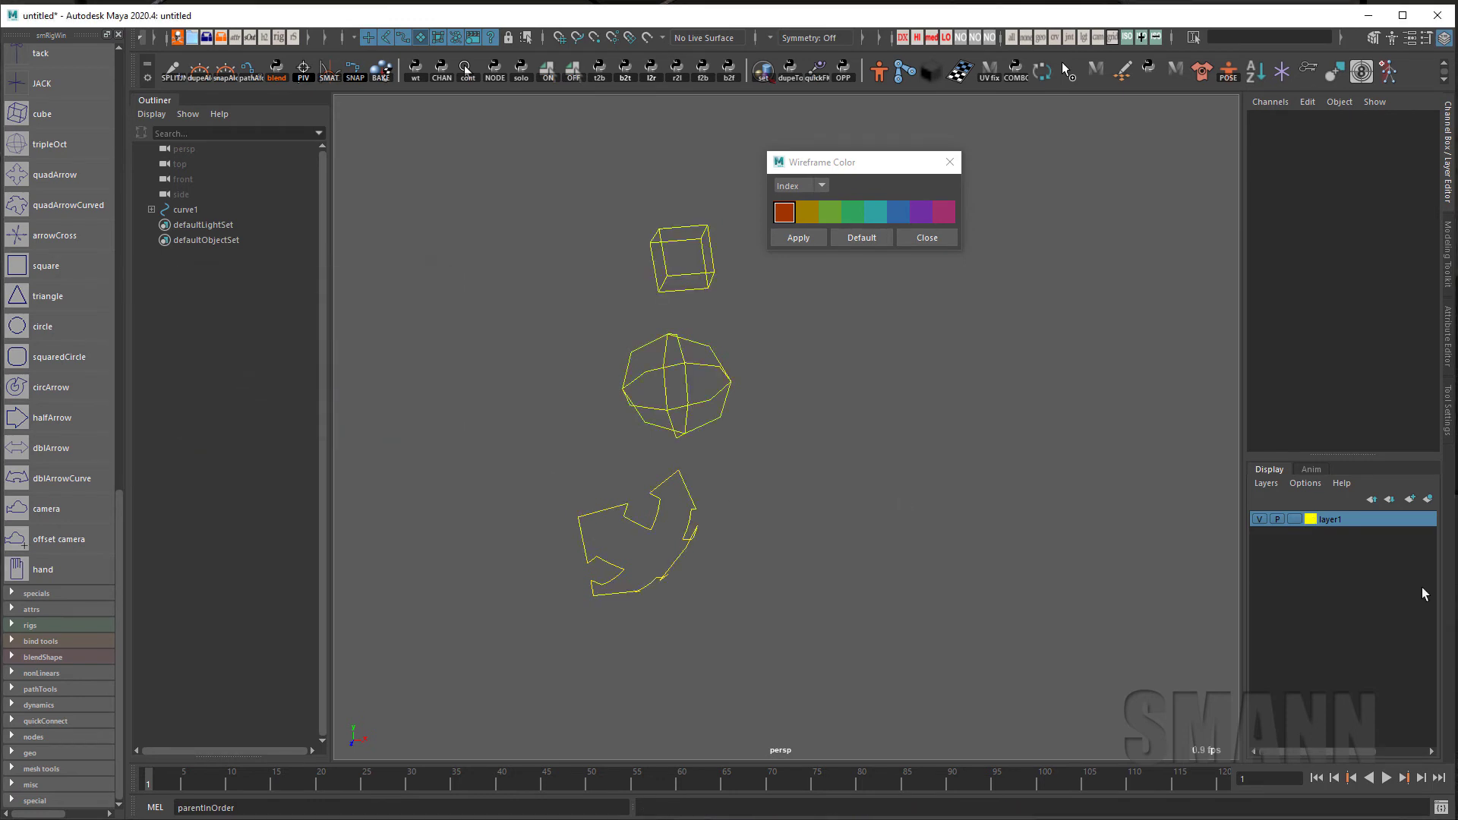
Delete the display layer layer1 and close the Wireframe Color window
right_click(1342, 522)
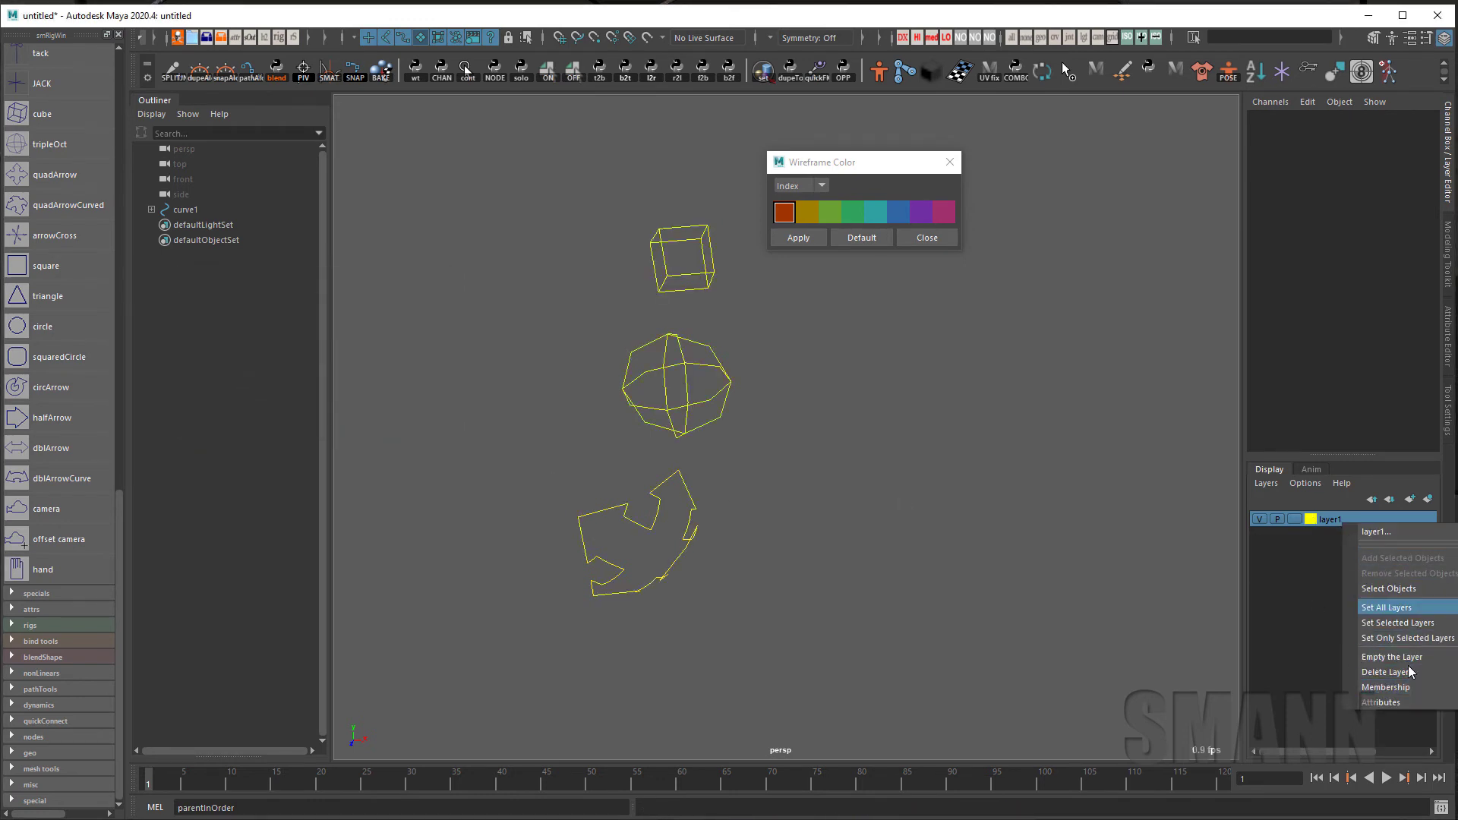
click(1386, 672)
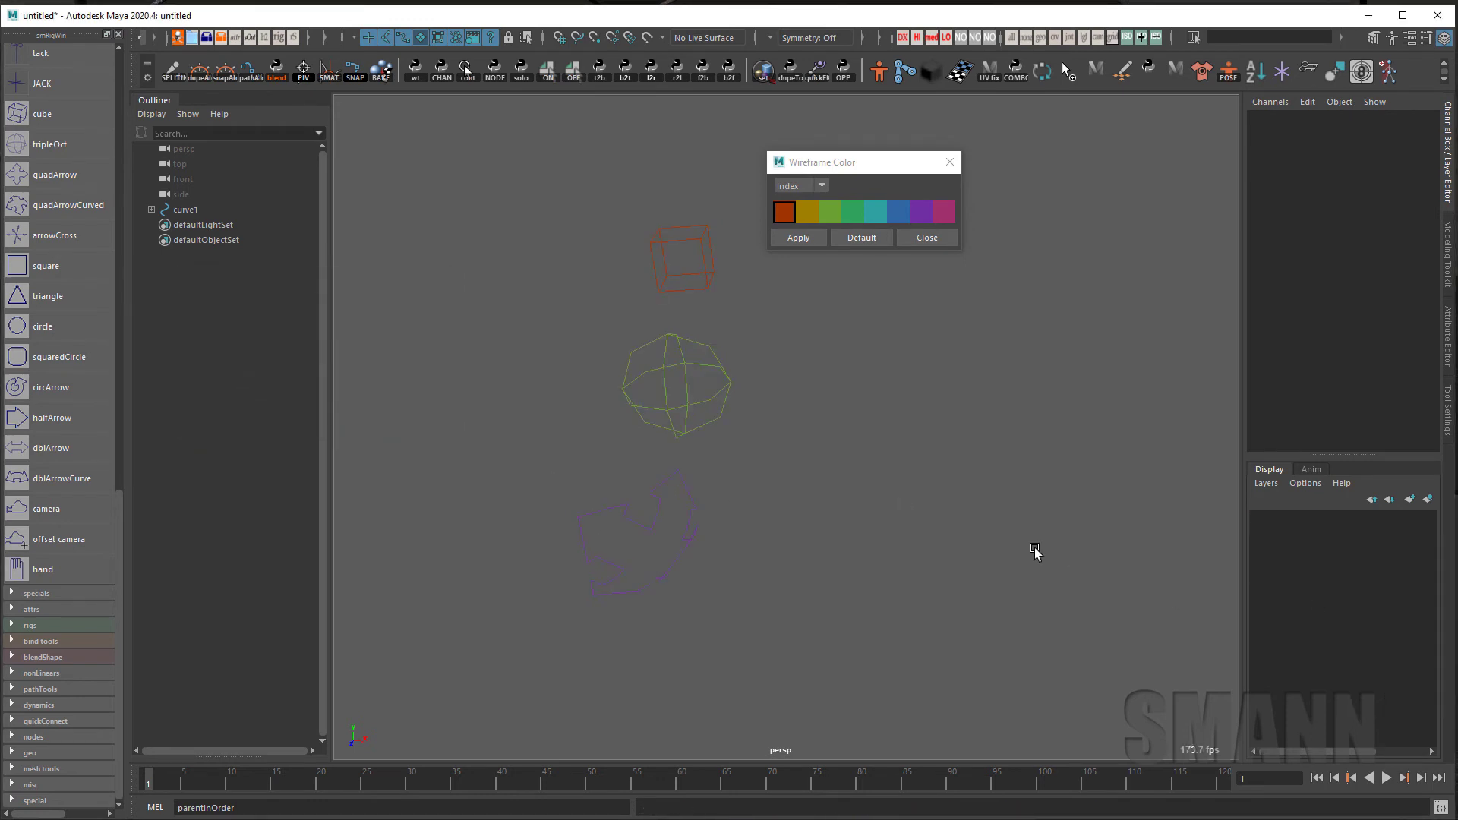
click(918, 237)
Duplicate the cube control with its child controls and move the copy to the right of the original
click(649, 265)
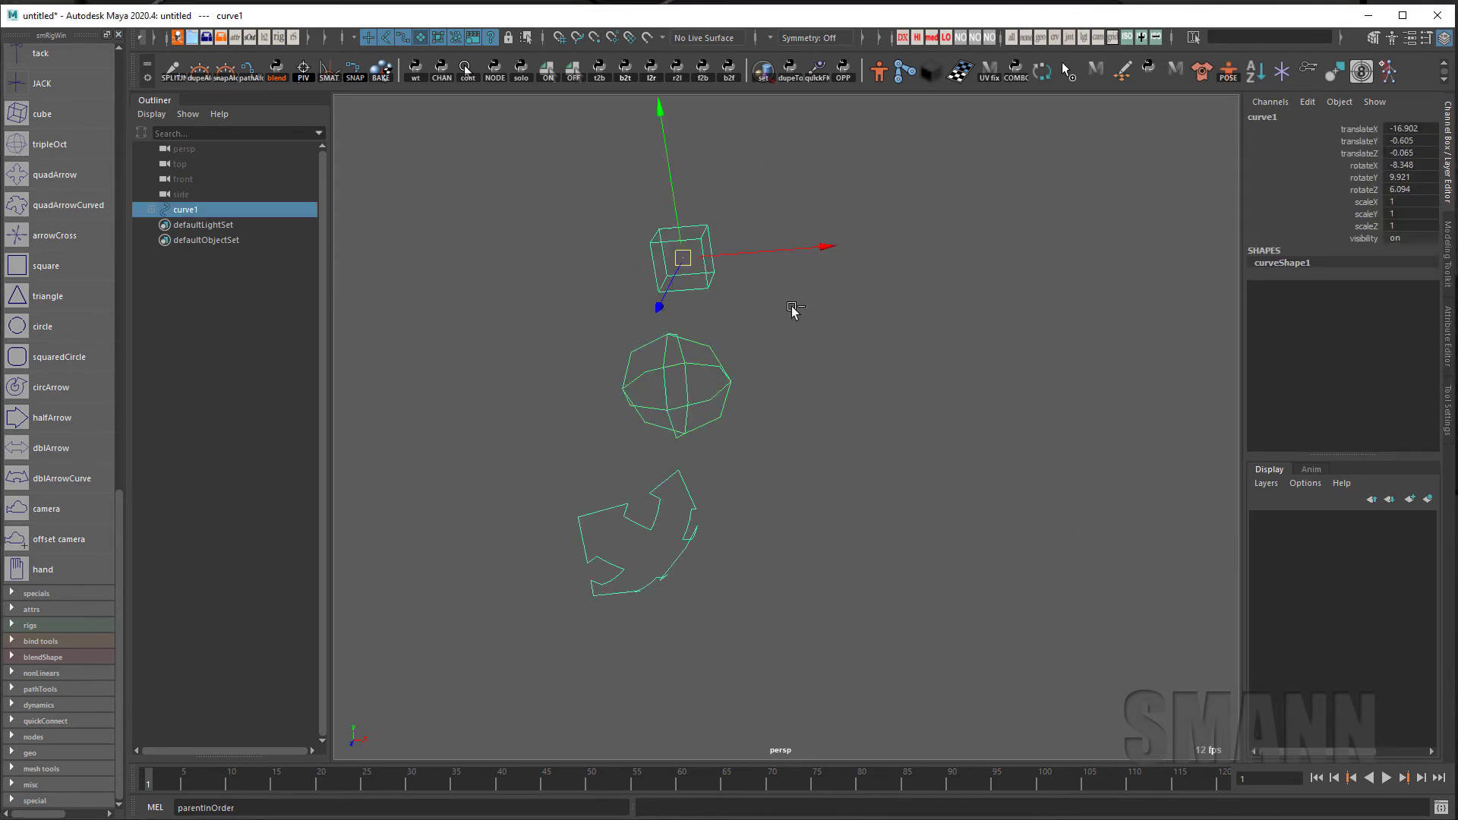
key(ctrl+d)
drag(683, 266, 950, 279)
click(1013, 261)
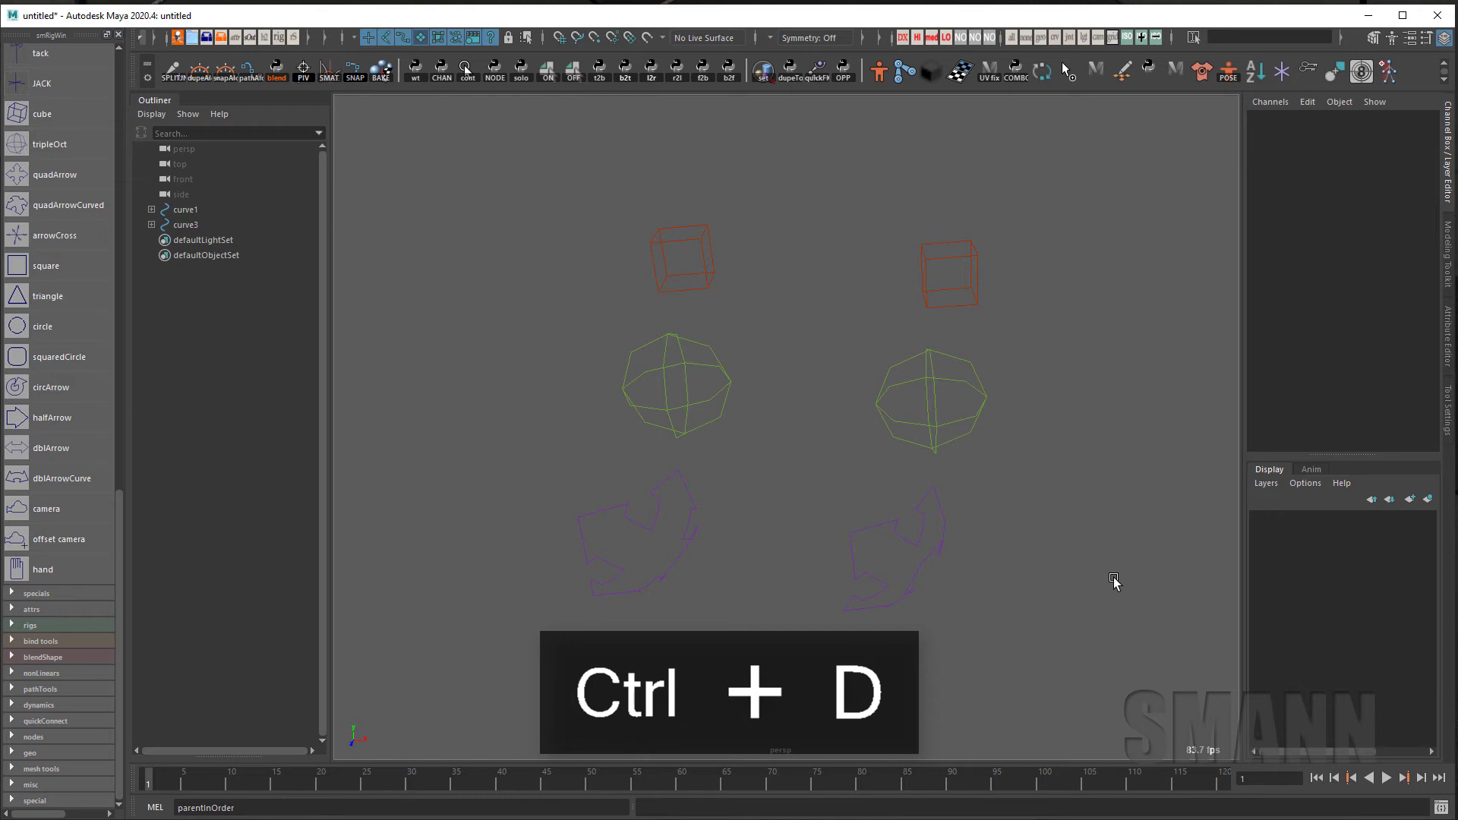
Open the Color Settings window from the settings and preferences commands
alt+drag(819, 390, 785, 386)
key(space)
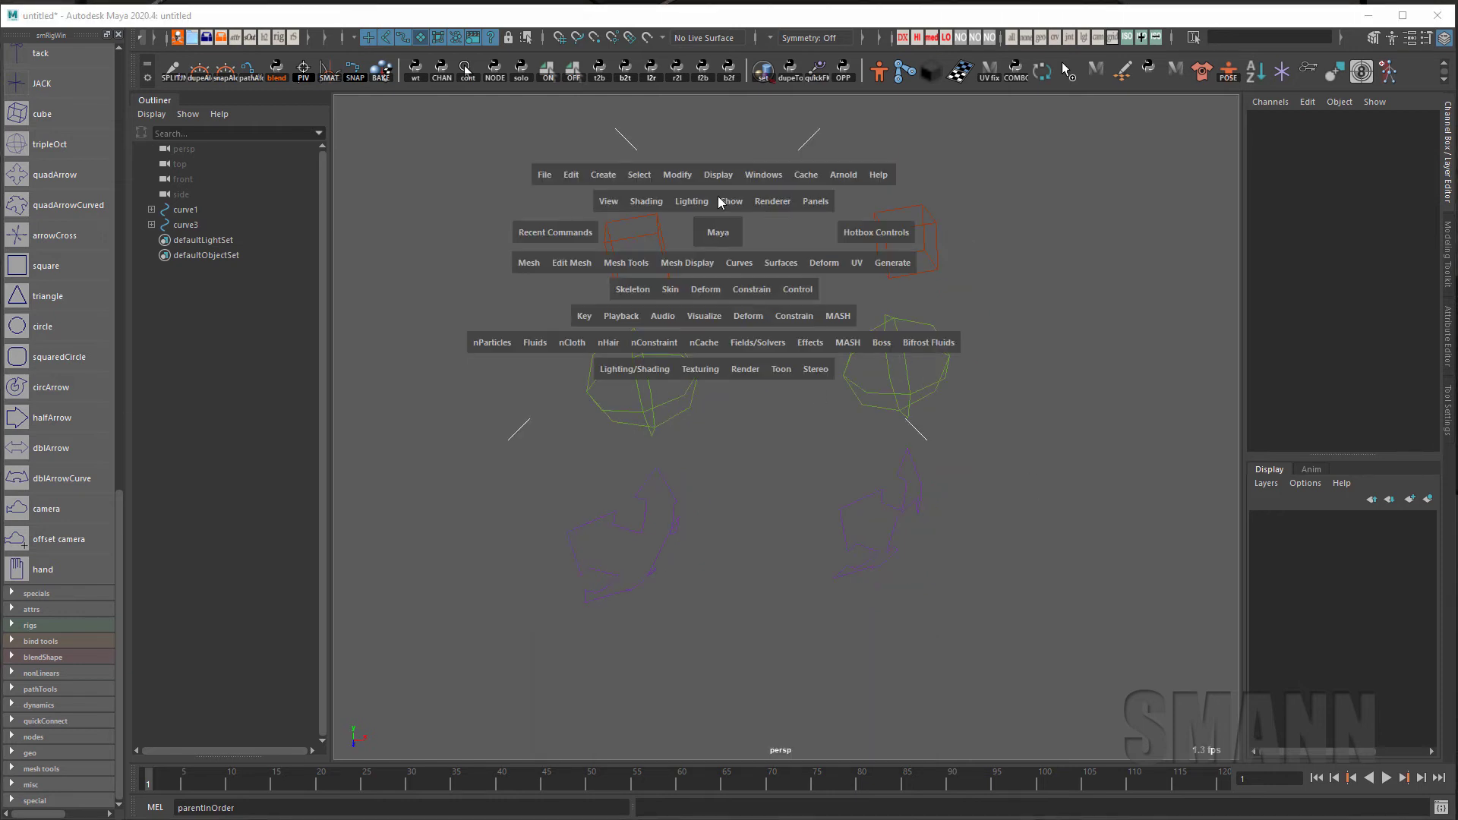
click(755, 174)
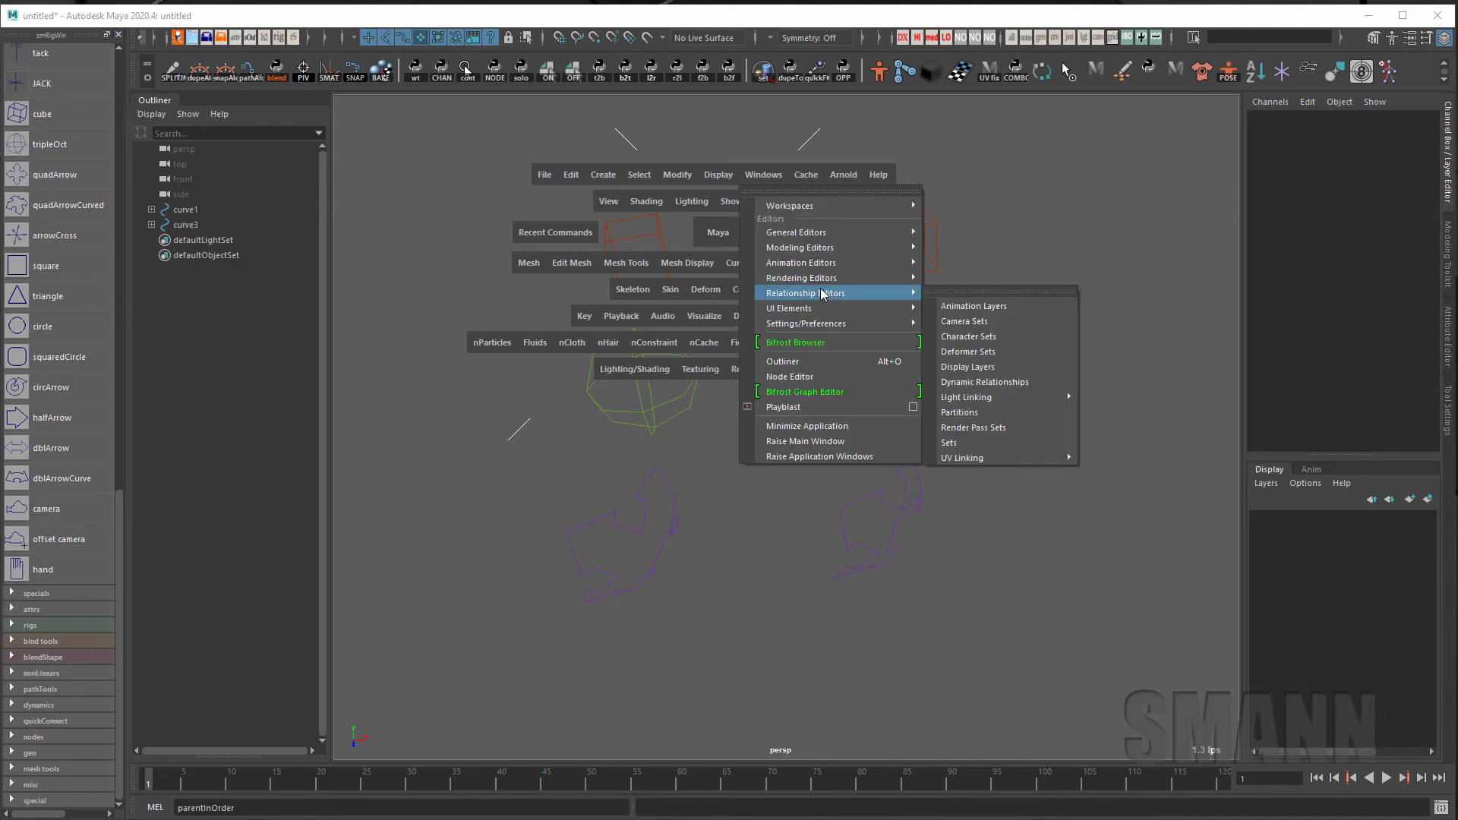
click(754, 175)
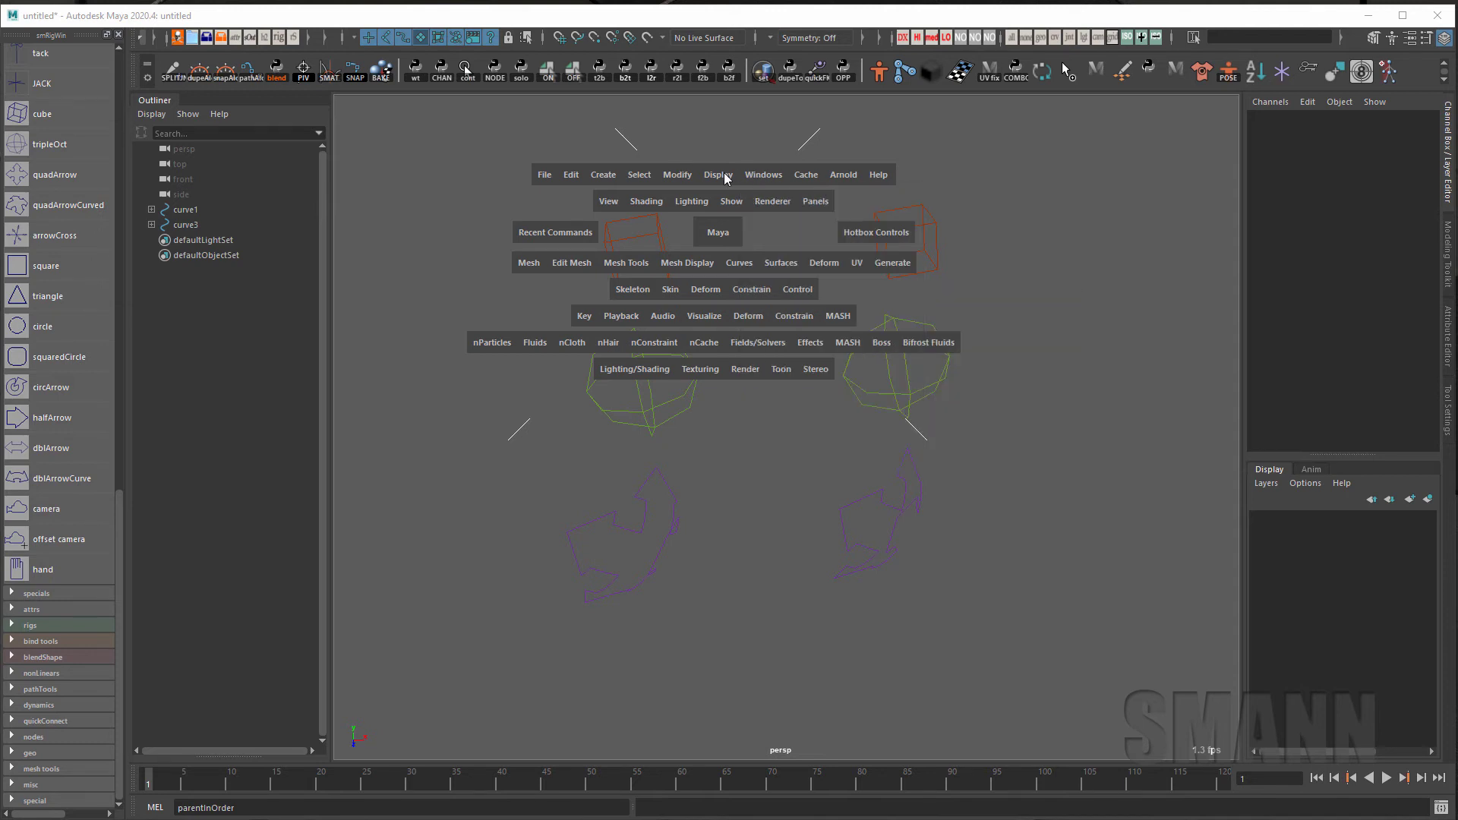
click(720, 176)
click(769, 176)
click(777, 176)
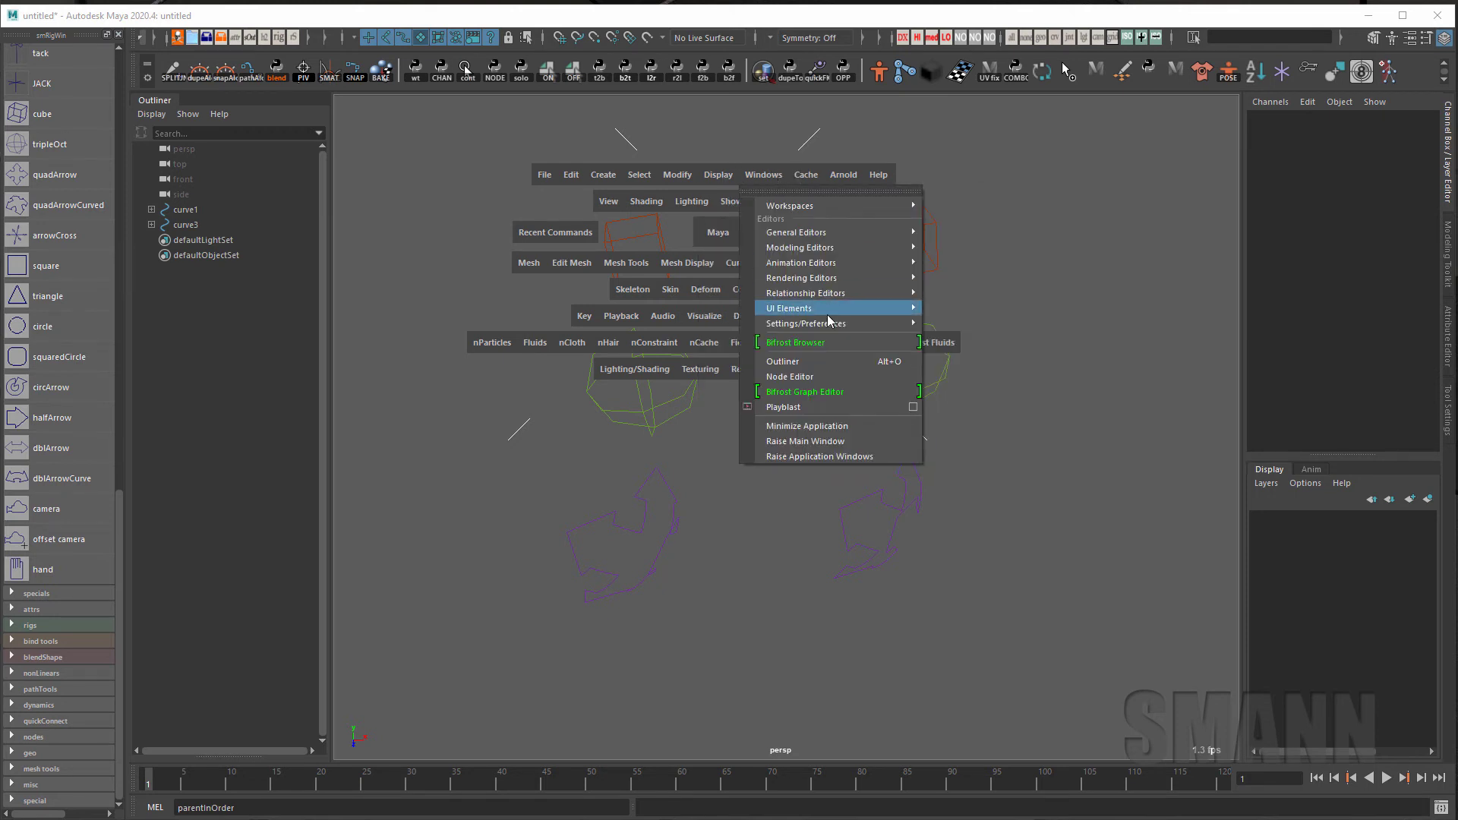
mouse_move(826, 327)
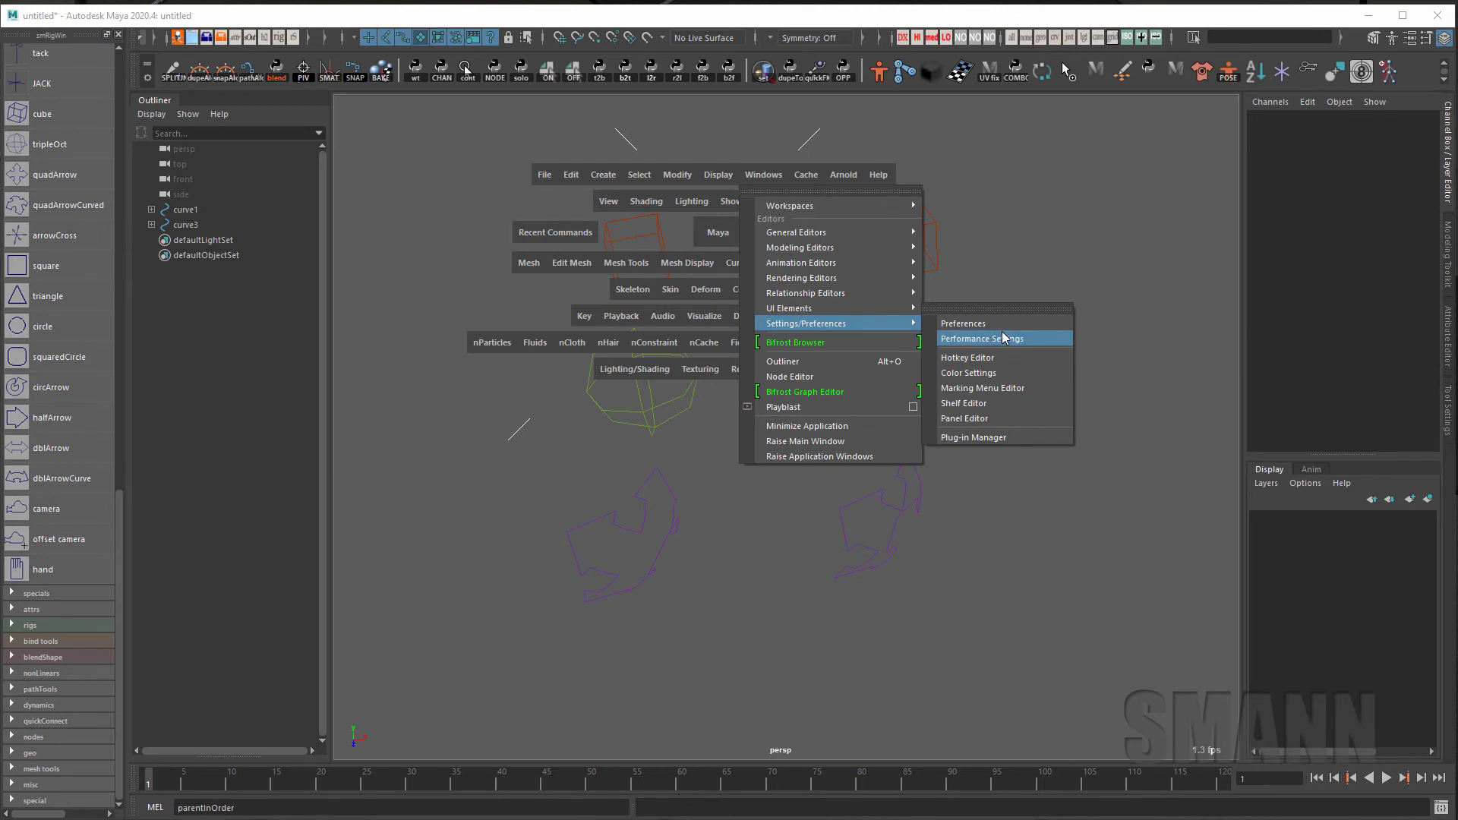
click(1014, 376)
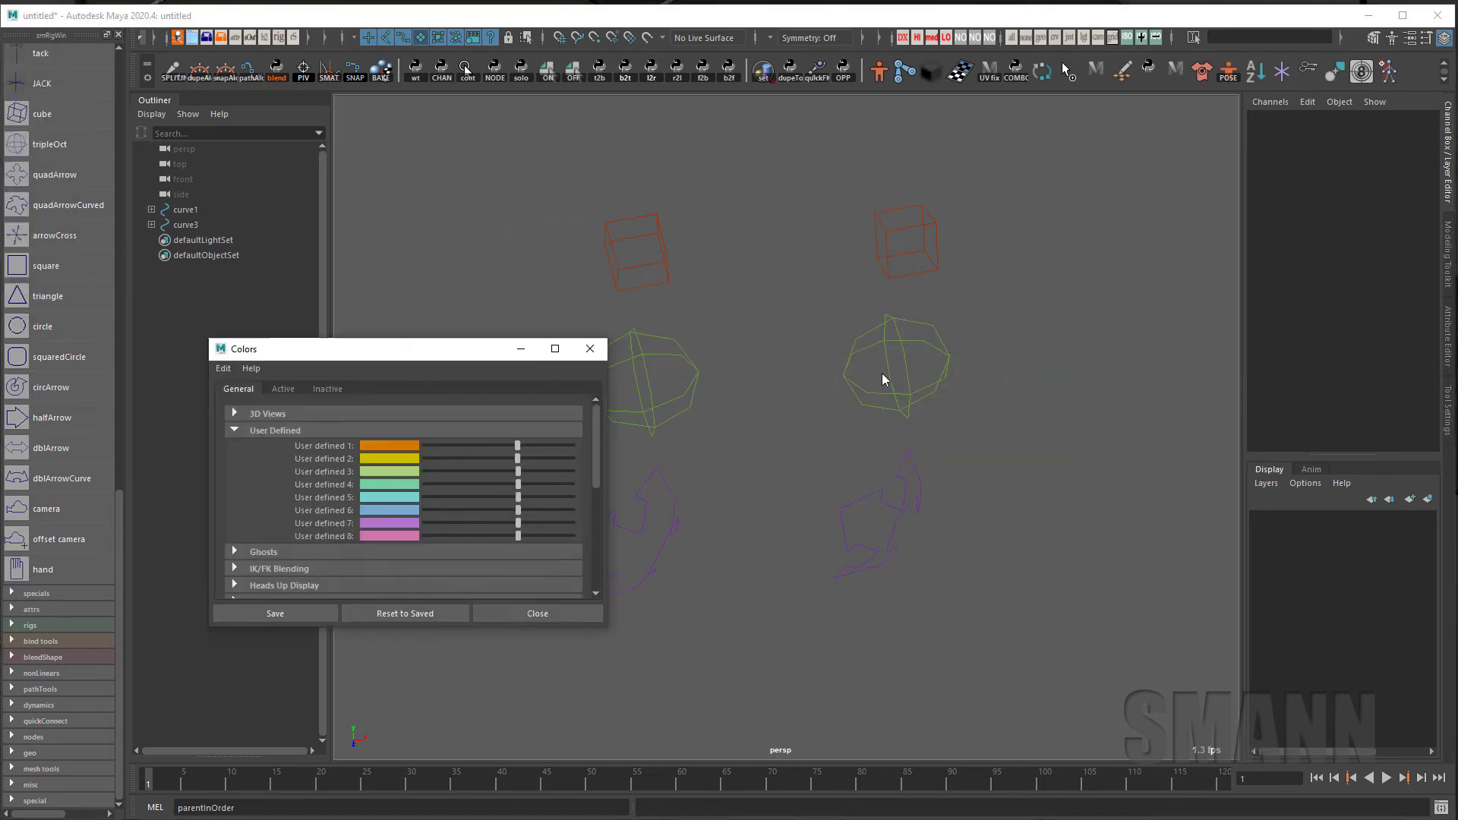
Move the Colors window beside the controls, enlarge it, and expand only the User Defined colors
drag(670, 394, 1099, 180)
drag(1282, 462, 1300, 721)
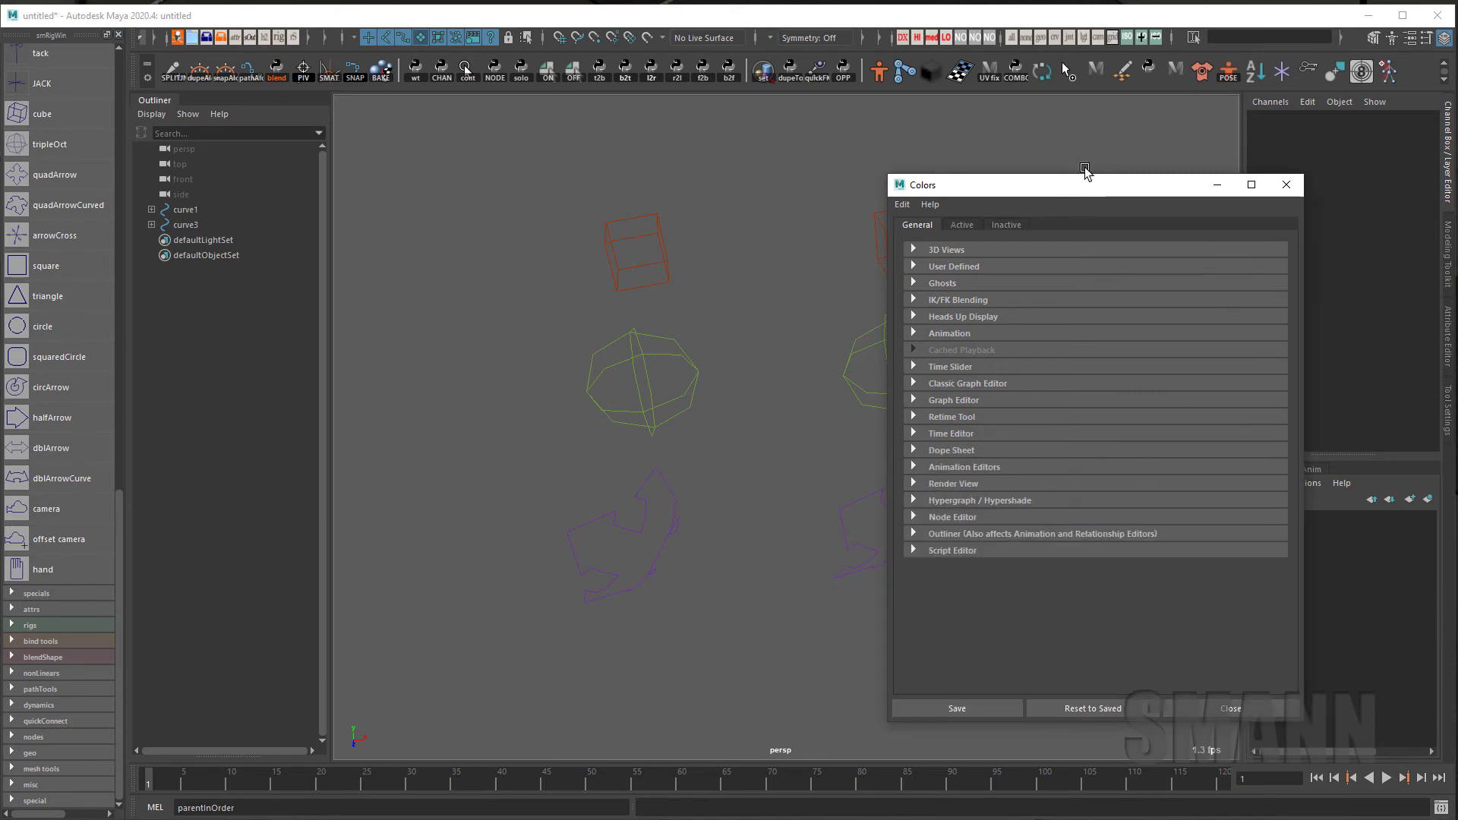
drag(1029, 190, 1150, 144)
click(1045, 227)
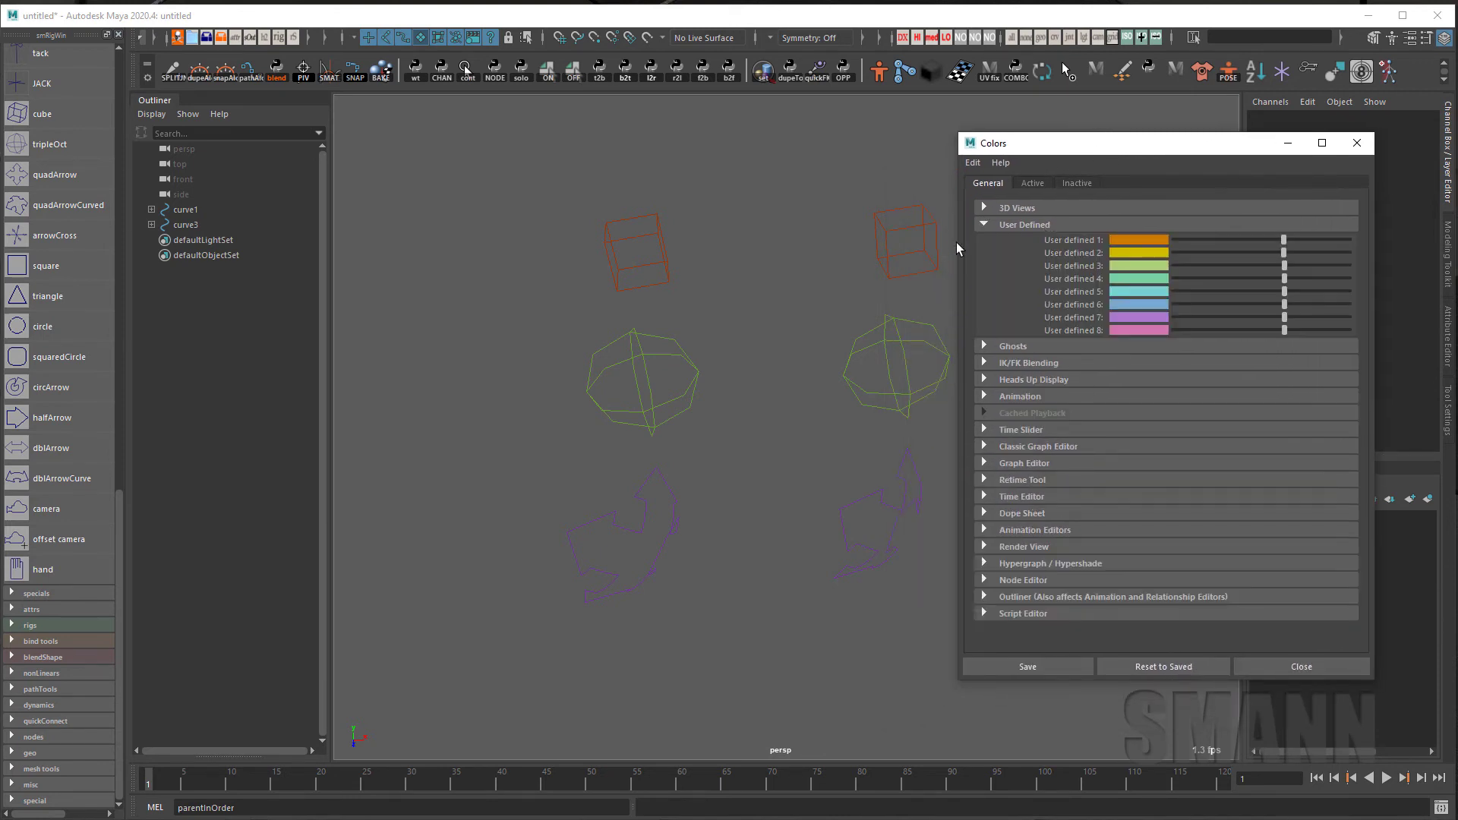
Raise the brightness of User defined colors 1, 2 and 3 to the maximum
drag(1284, 240, 1409, 239)
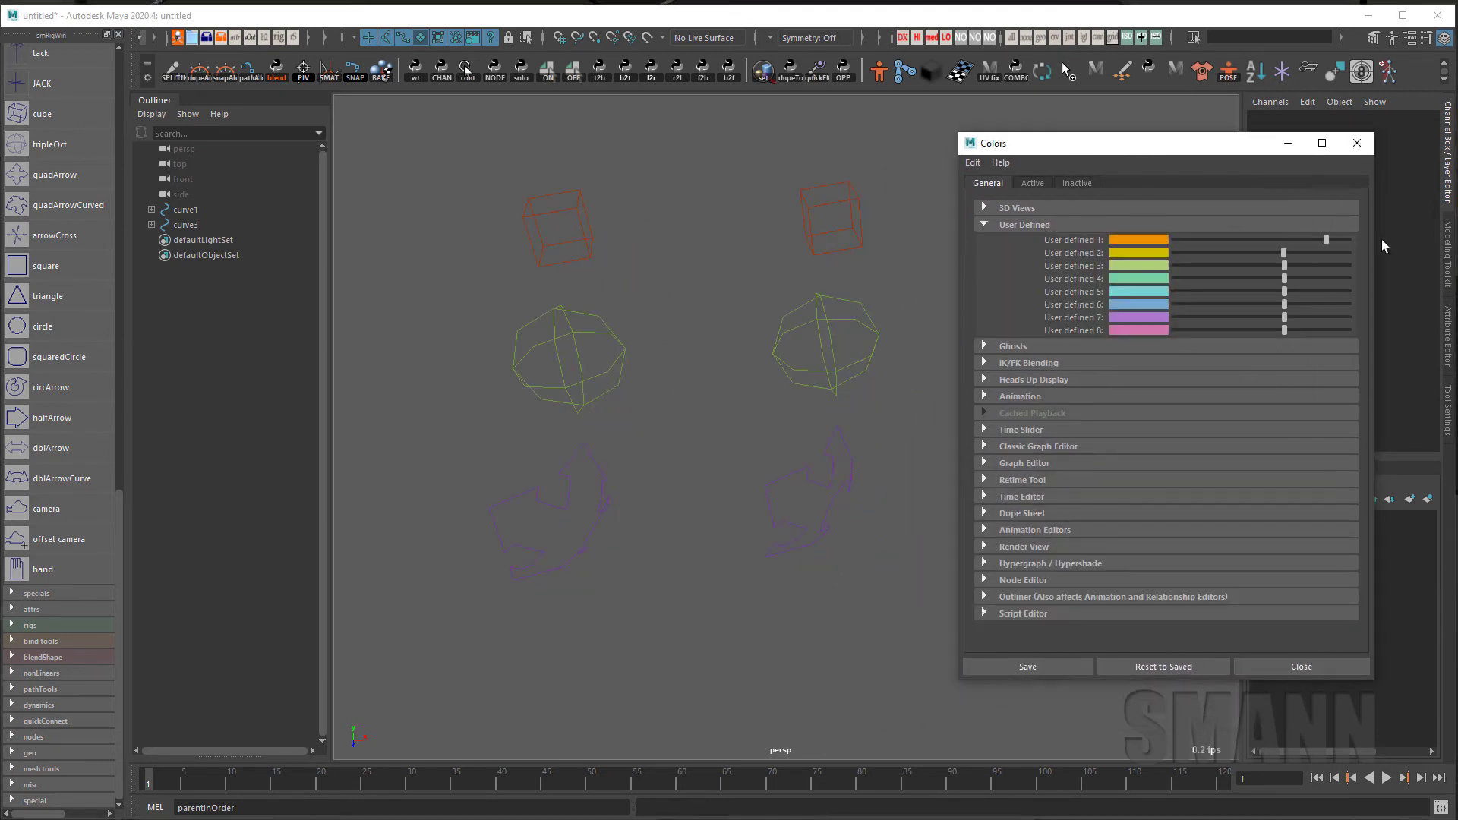
drag(1284, 253, 1341, 252)
alt+middle_drag(822, 343, 804, 328)
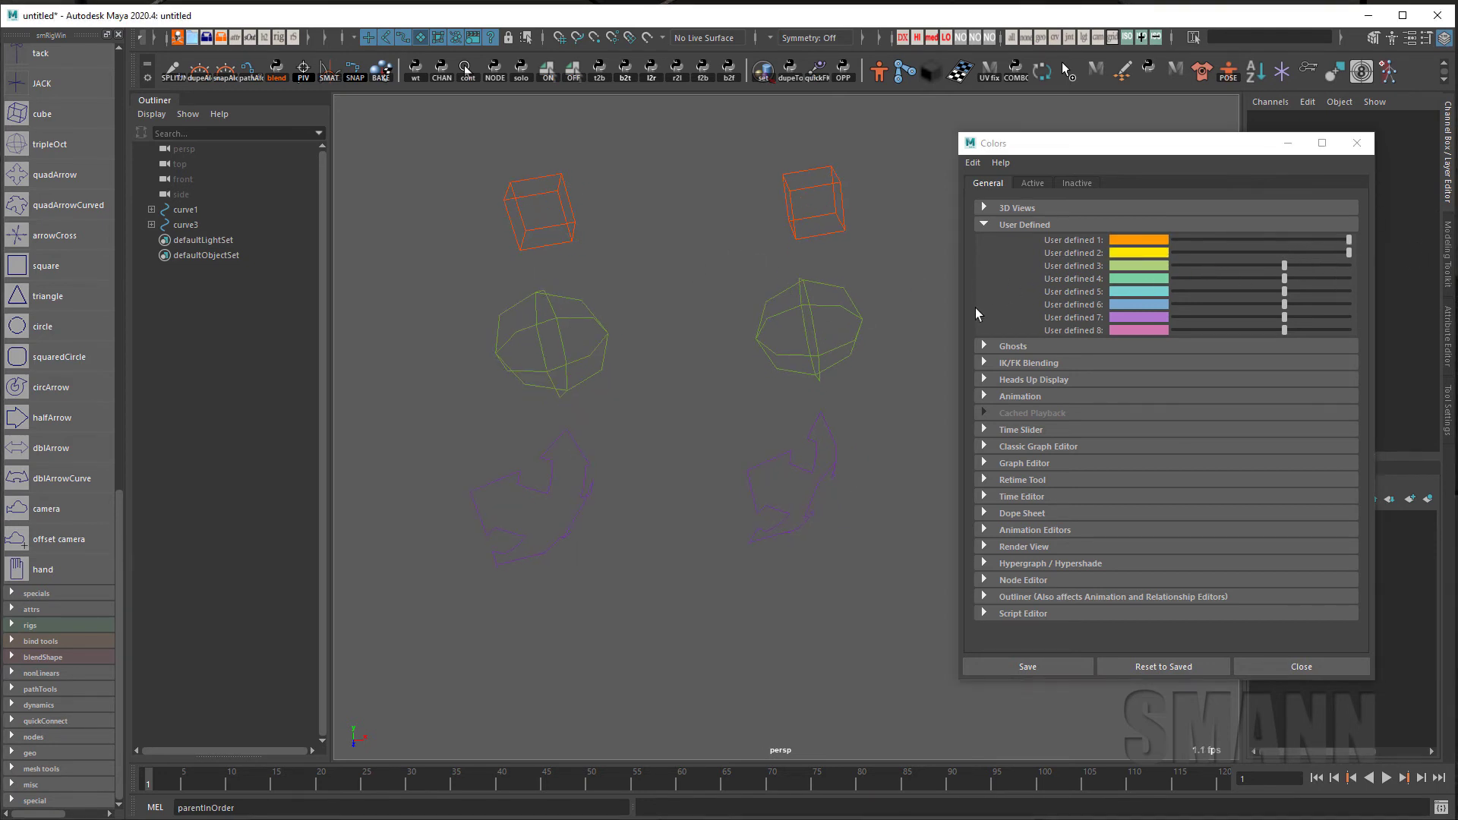
drag(1283, 265, 1351, 266)
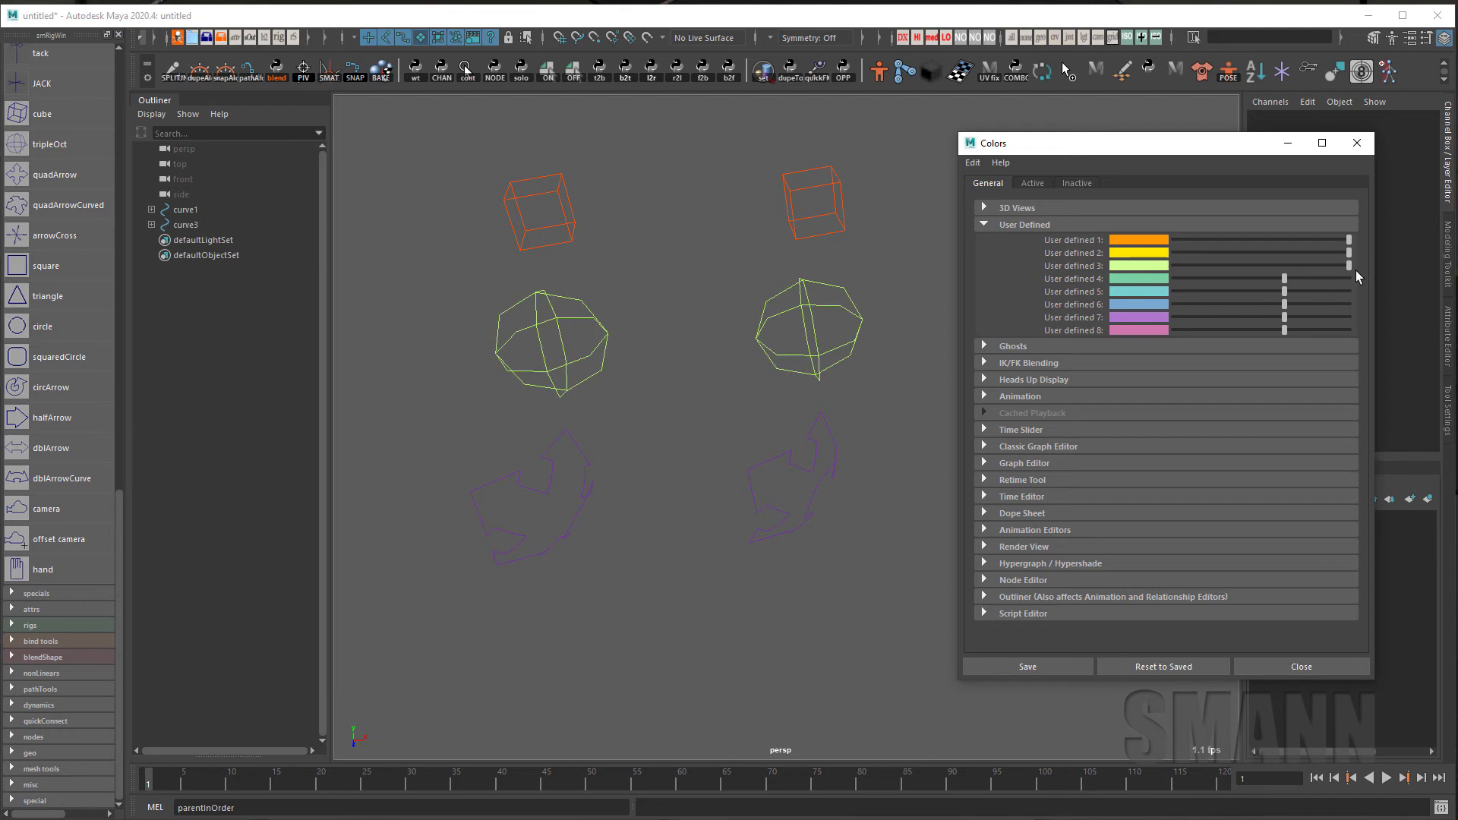
Shift User defined 1 to orange with green 0.378 and User defined 2 to yellow with green 0.948
click(1133, 241)
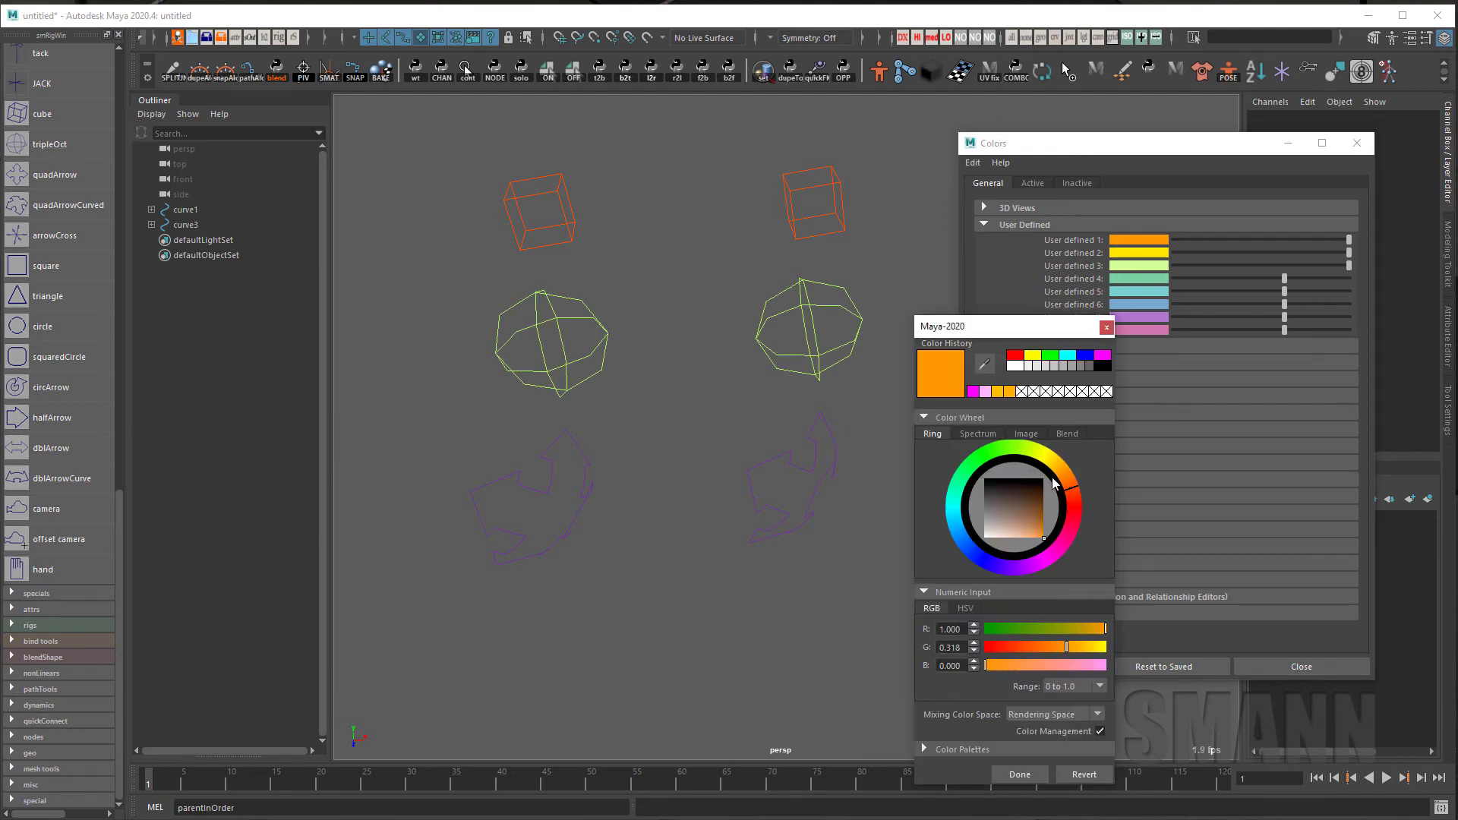
drag(1069, 487, 1071, 480)
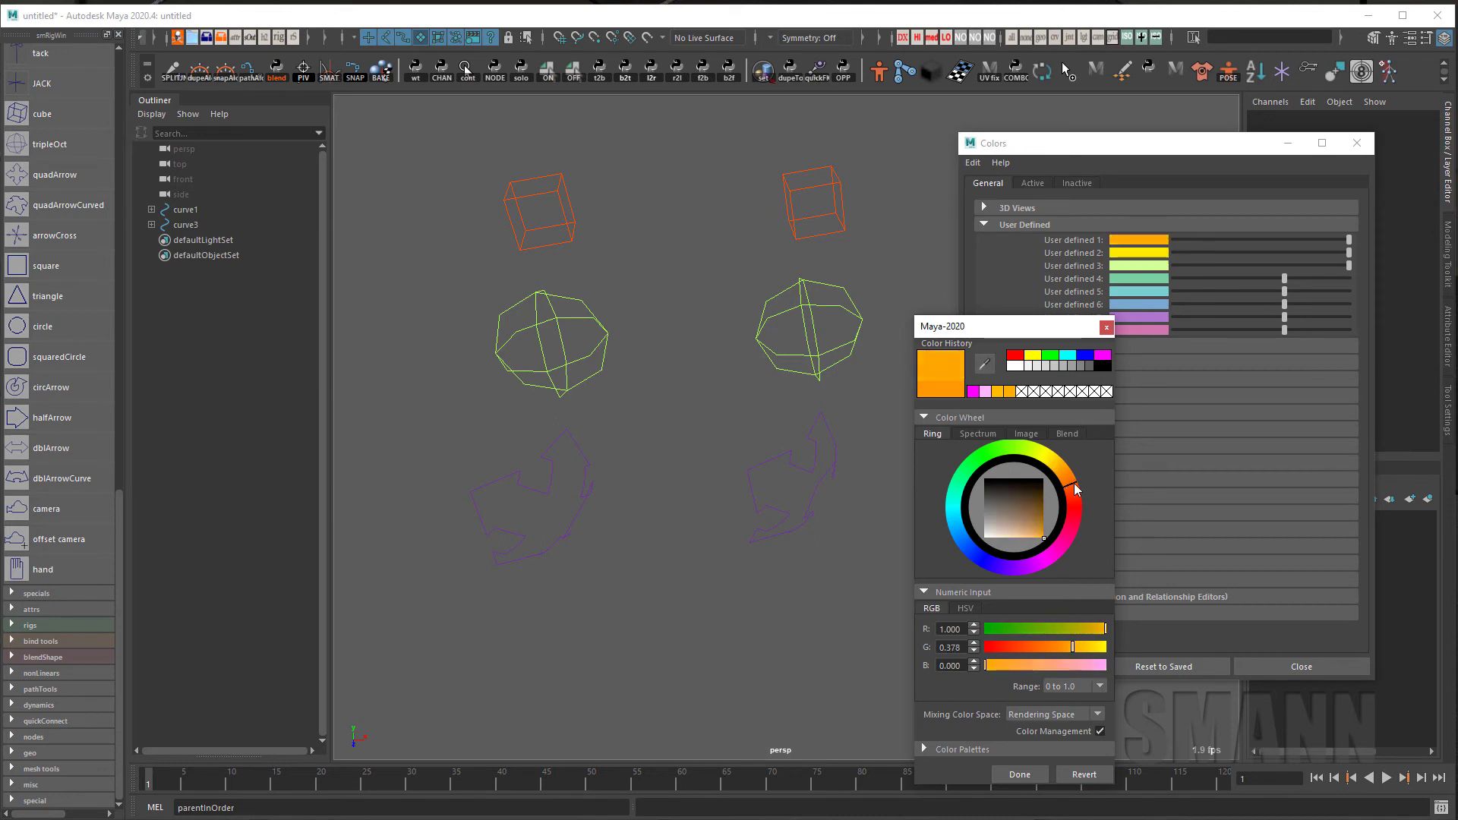
click(1020, 775)
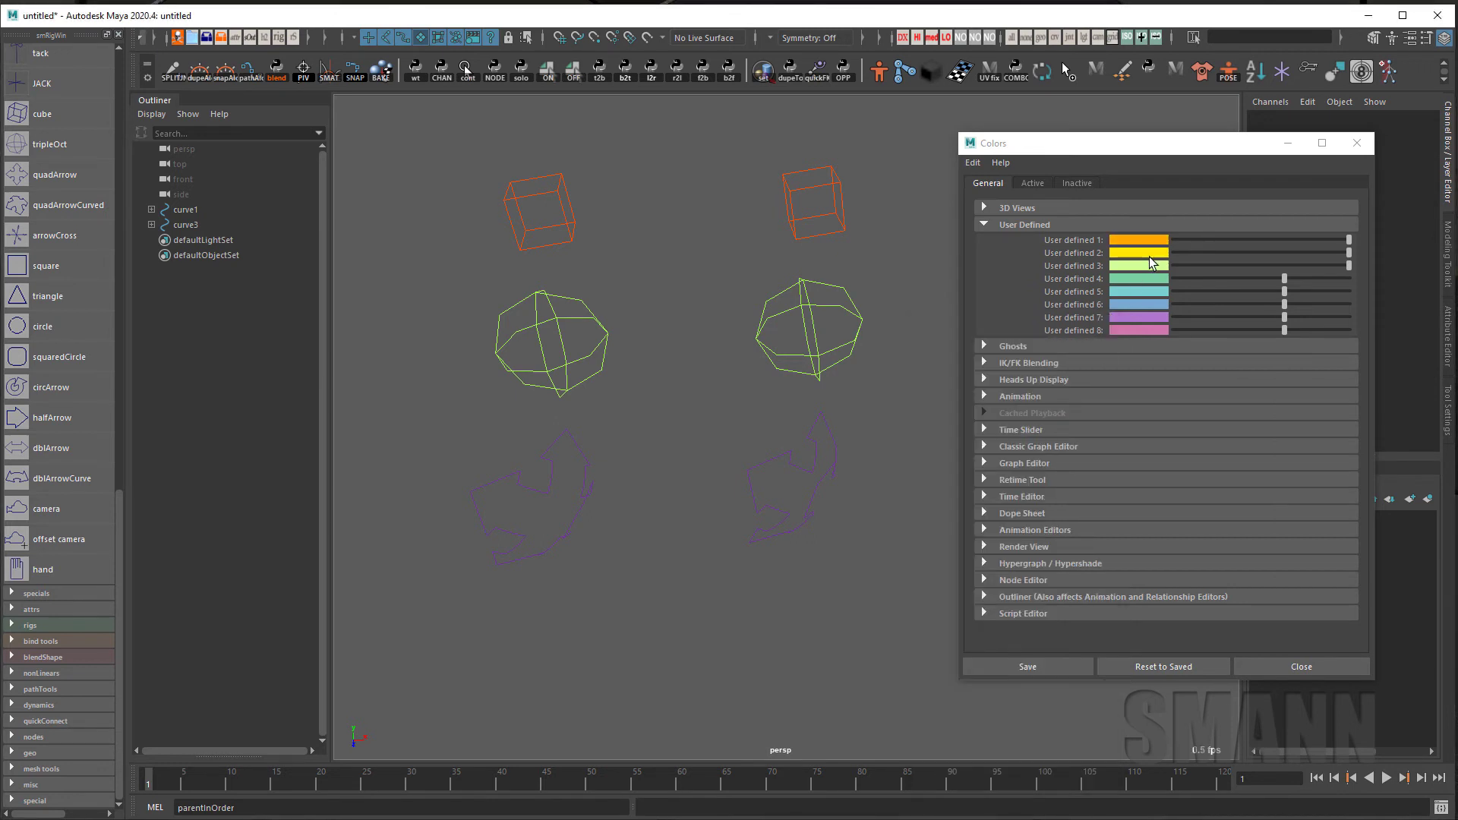
click(1148, 256)
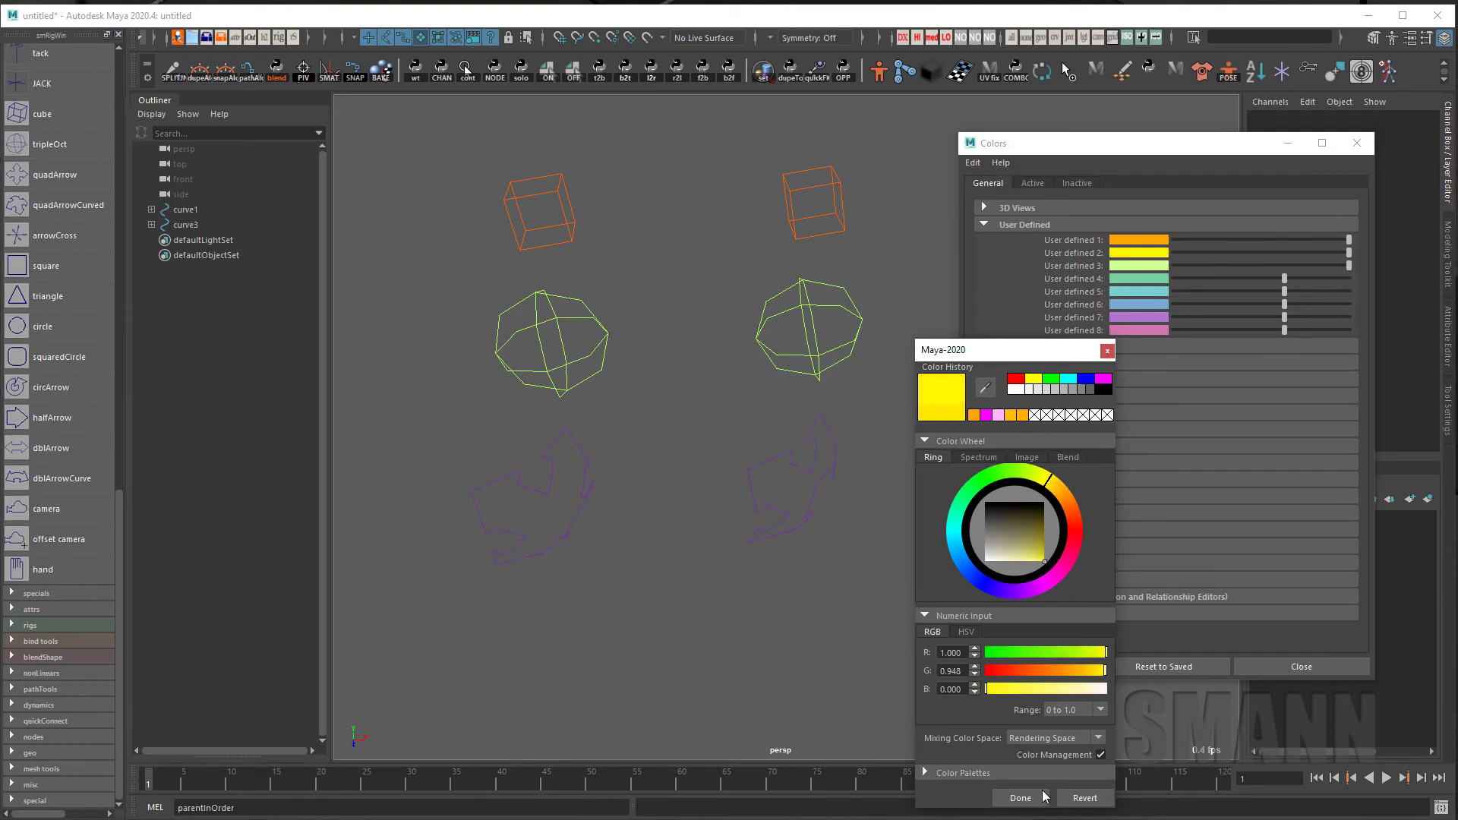
click(1021, 798)
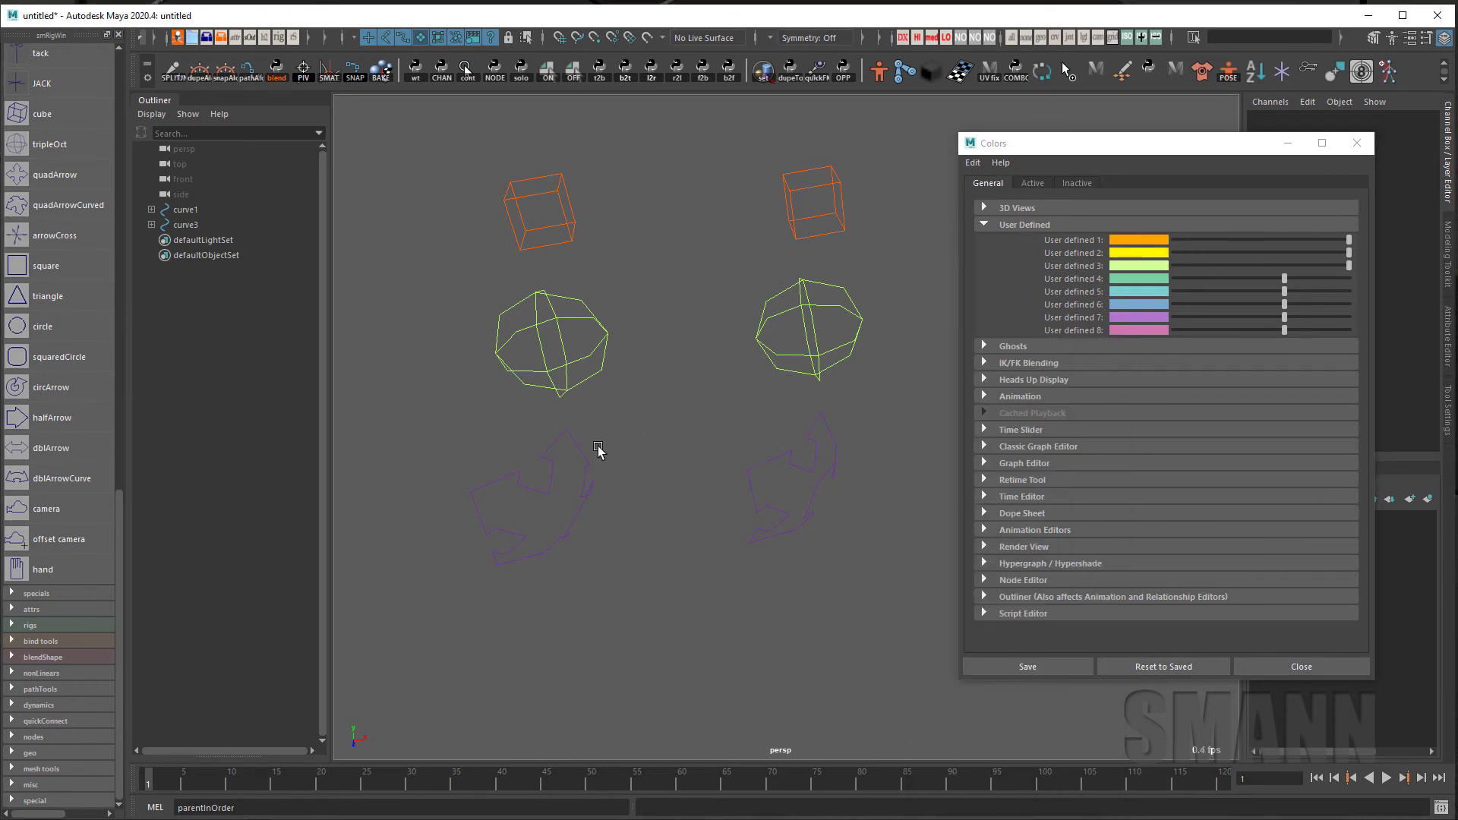
Brighten User defined 7, change it to a more saturated purple, and close the Colors window
drag(704, 434, 537, 537)
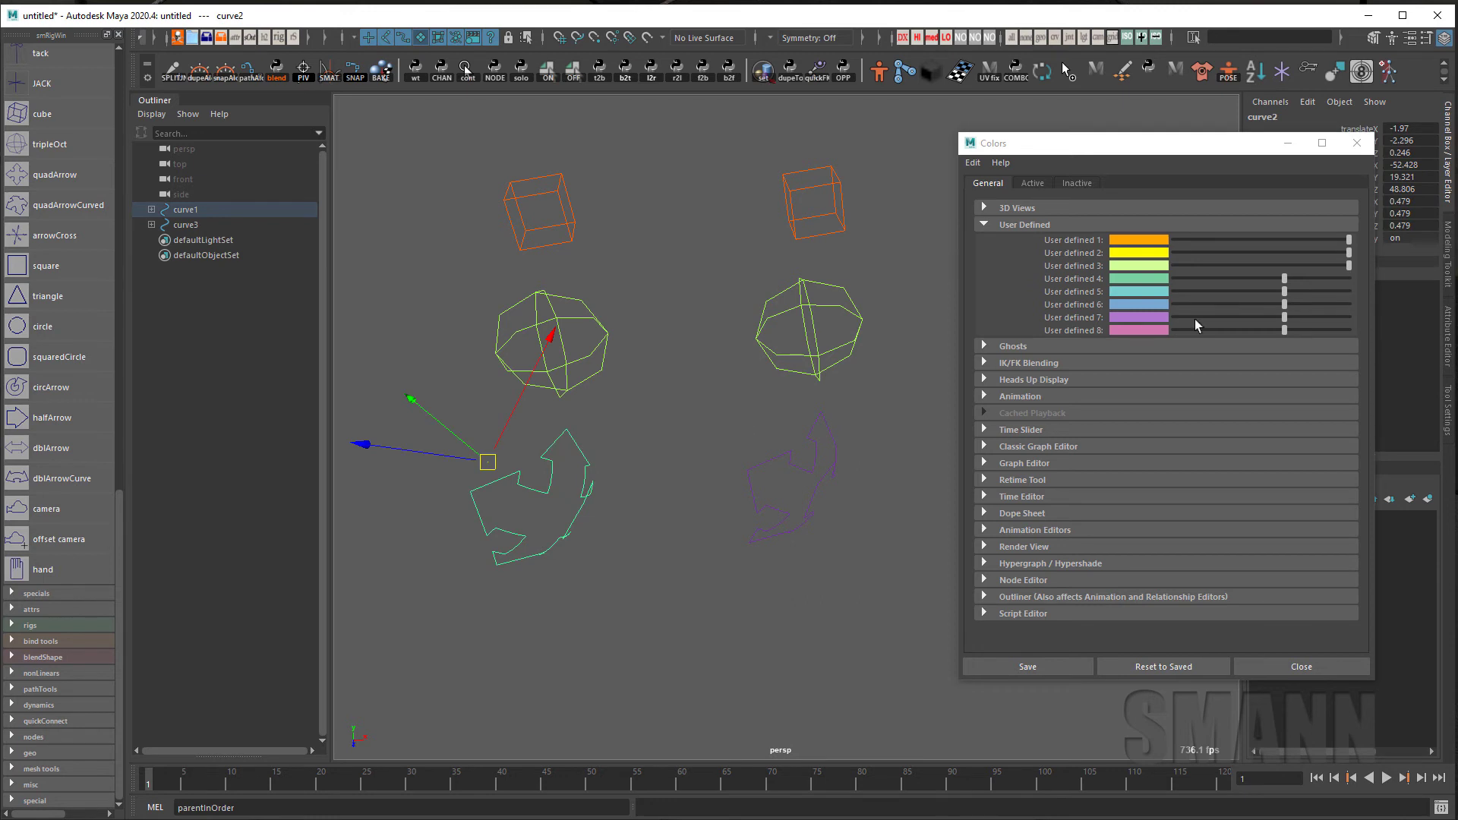
drag(1284, 318, 1343, 336)
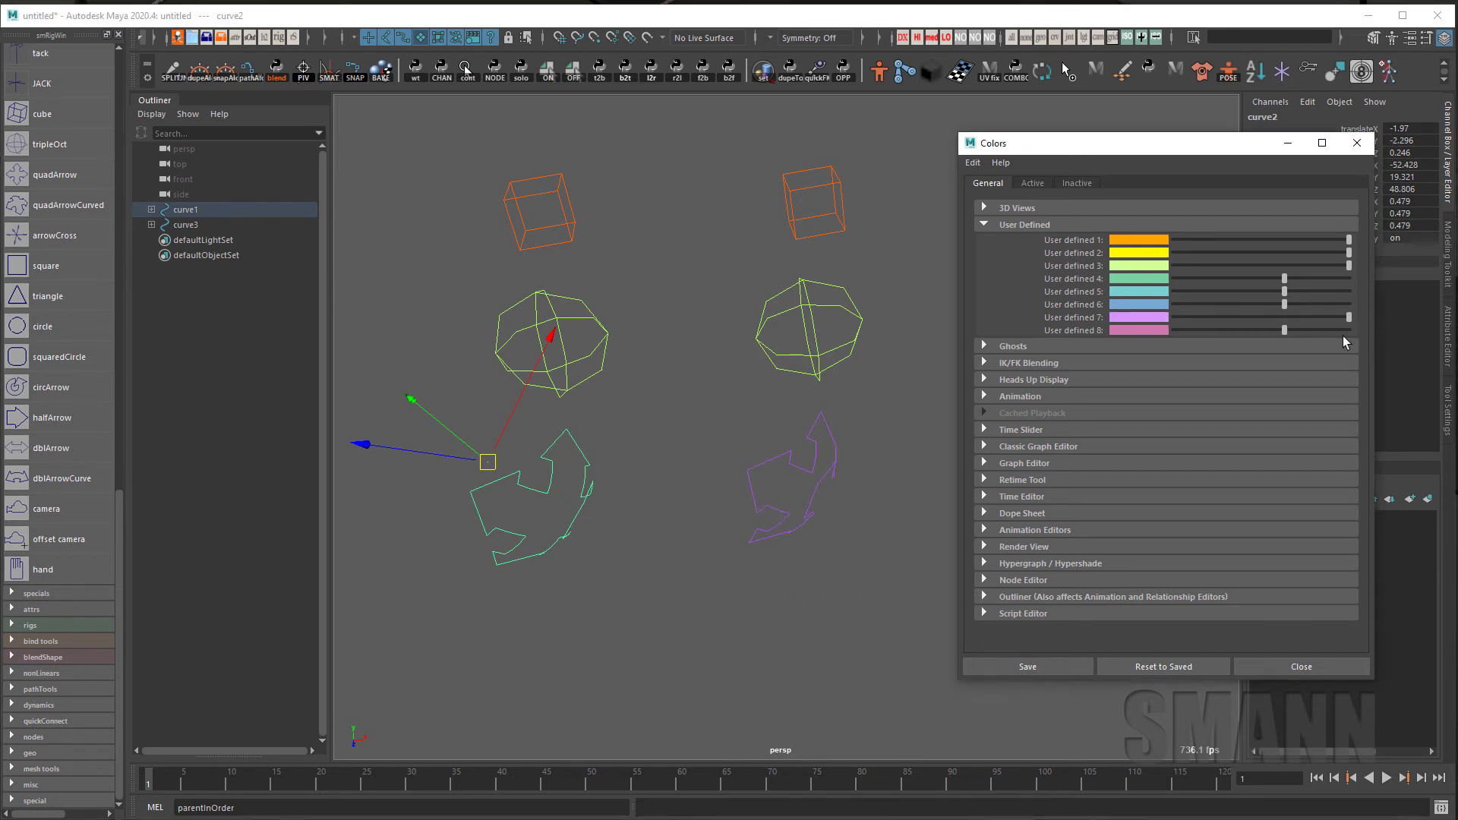
click(1161, 319)
drag(996, 576, 1069, 576)
click(824, 715)
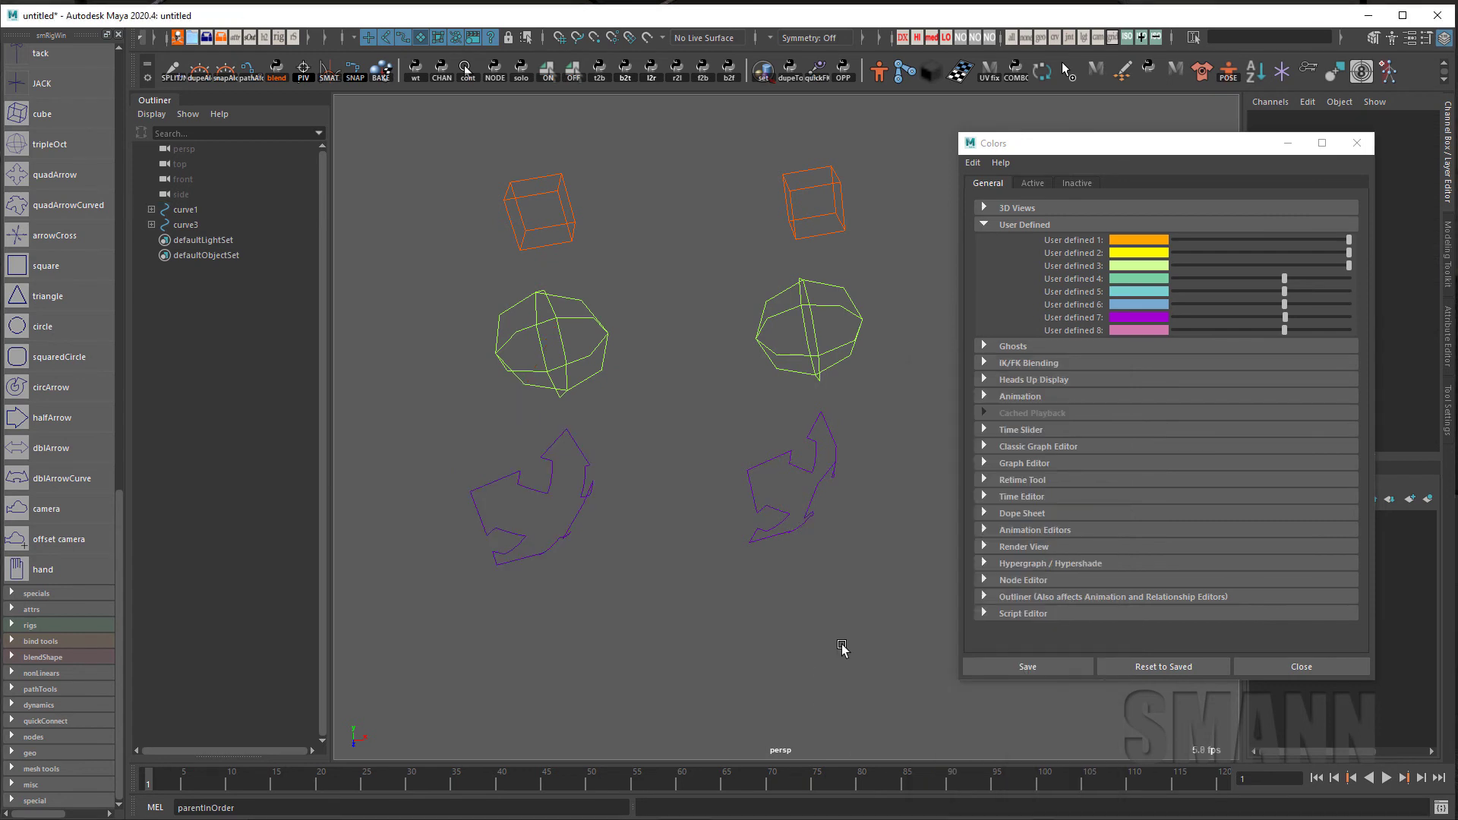
click(1302, 666)
Open the Wireframe Color window with the original sphere control selected
click(553, 312)
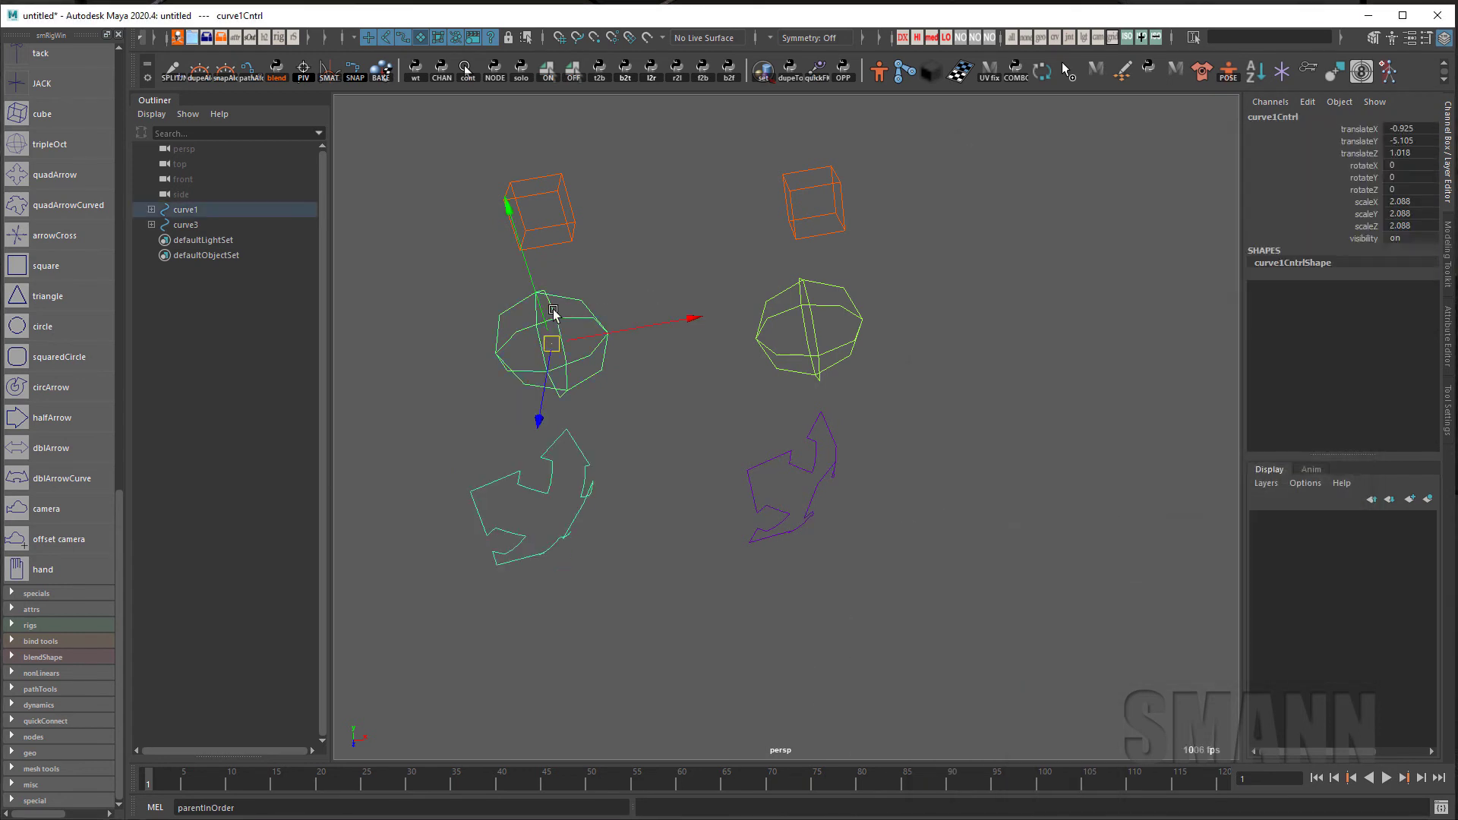
key(space)
click(603, 227)
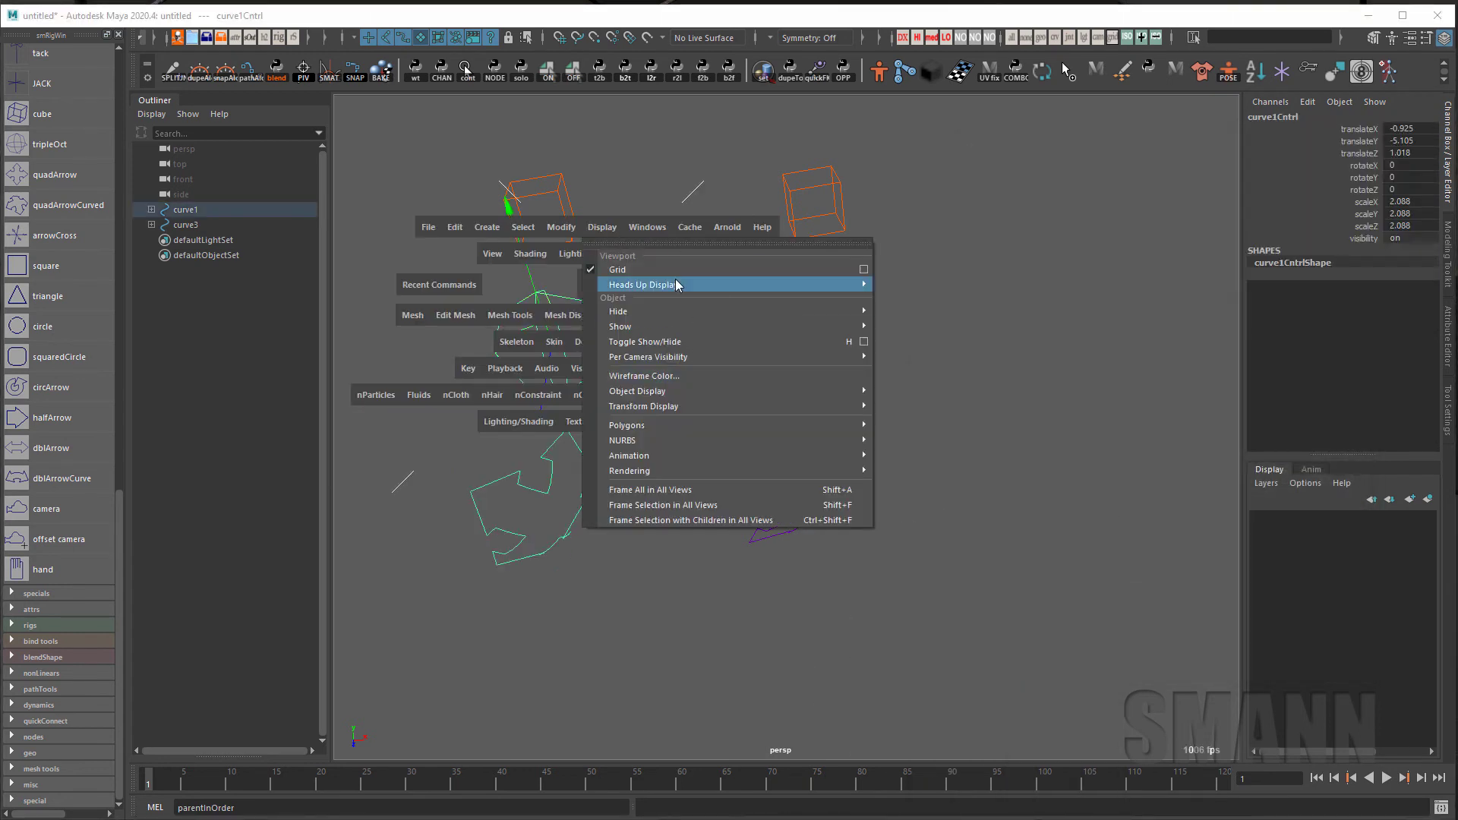
click(866, 376)
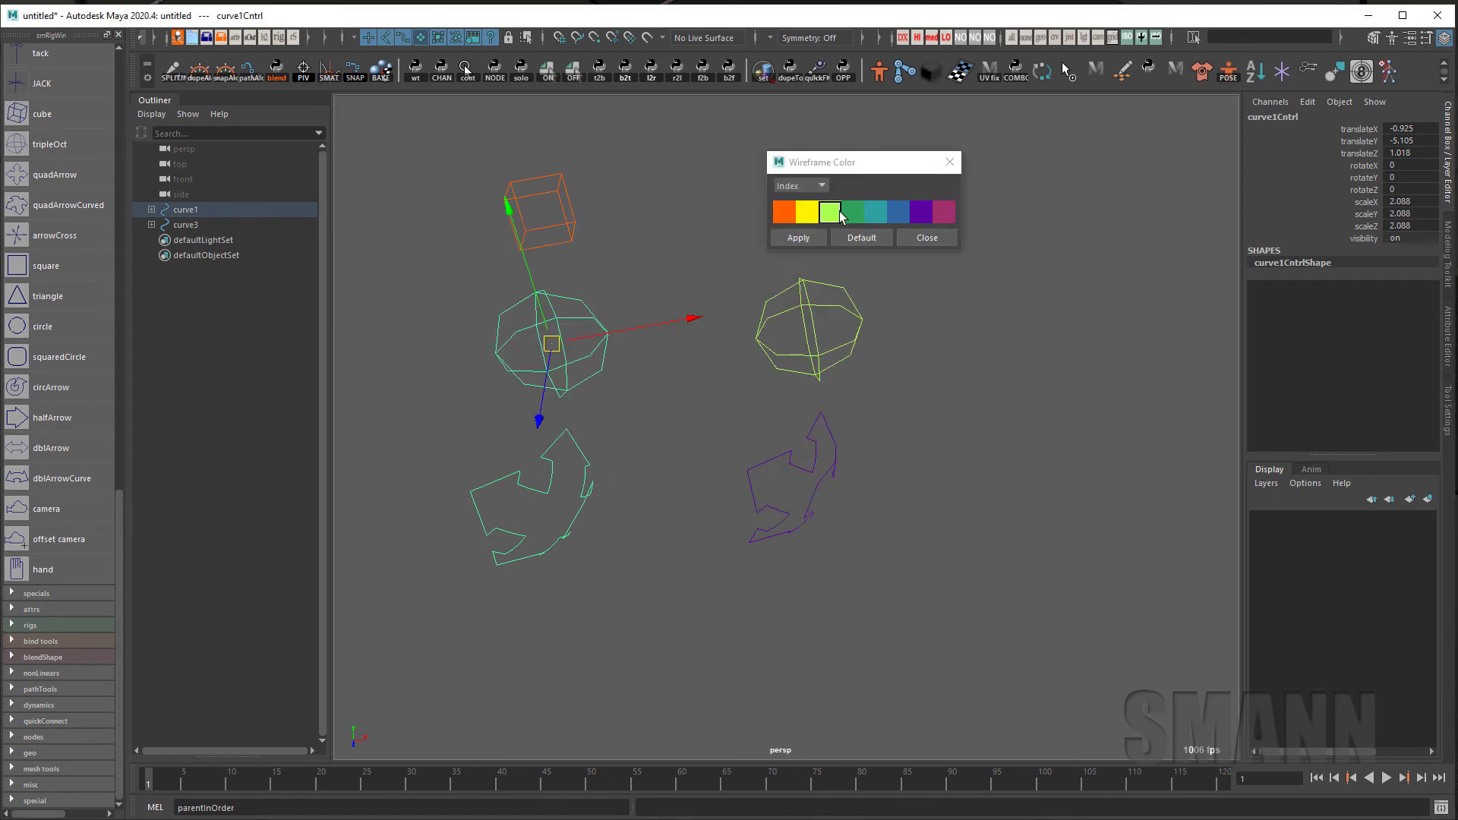
Apply the yellow index wireframe color to the original sphere control's transform and undo it
click(807, 212)
click(805, 238)
drag(873, 162, 980, 148)
click(1016, 363)
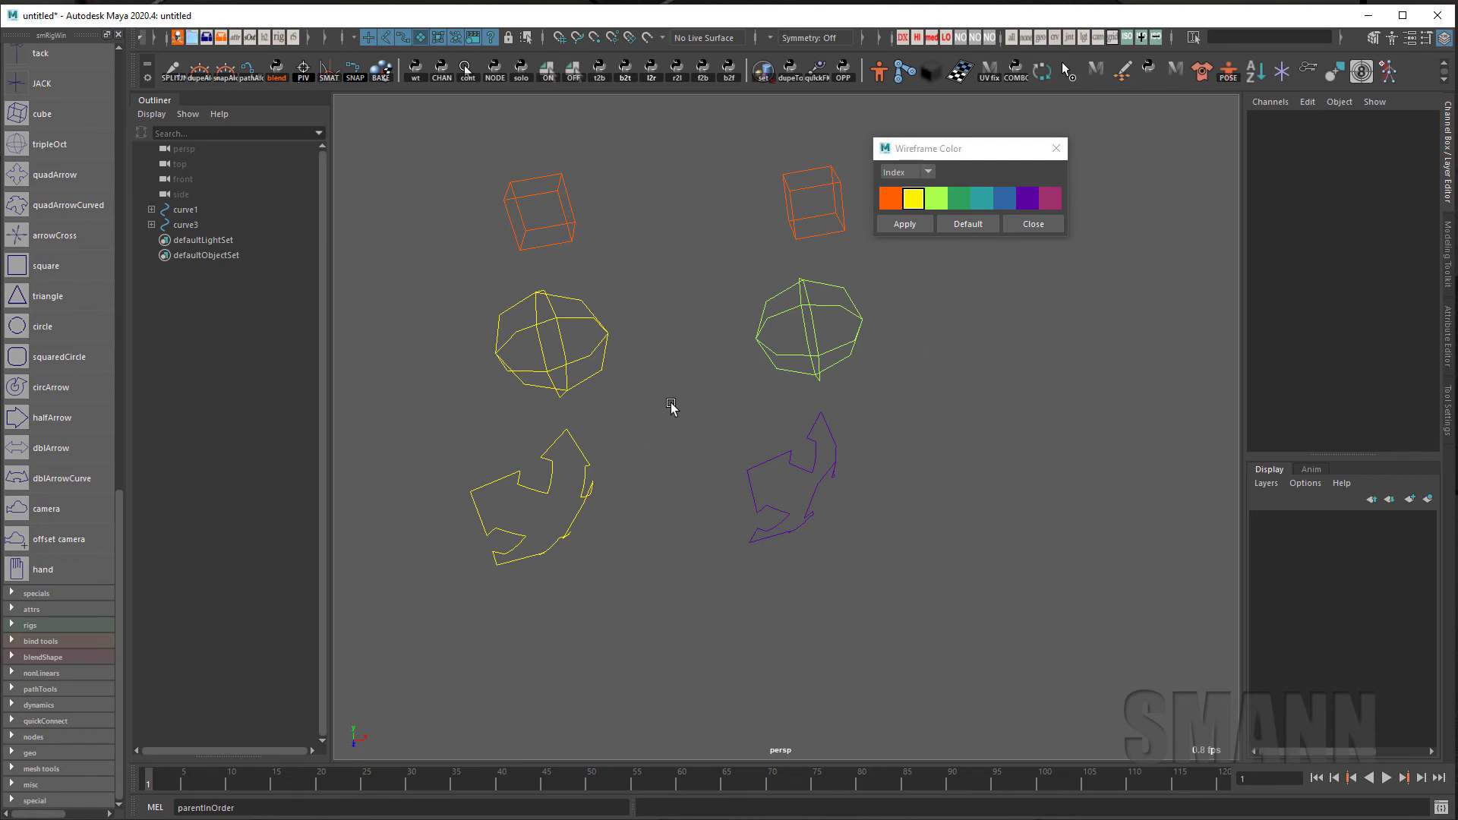
key(ctrl+z)
key(ctrl+z)
Apply the yellow index wireframe color to the original sphere control's shape only
drag(726, 370, 676, 357)
click(599, 355)
click(578, 353)
click(914, 198)
click(589, 448)
Open the smColorOverrideWin palette and place it below the Wireframe Color window
click(980, 357)
key(space)
drag(1093, 311, 992, 367)
drag(848, 85, 1113, 436)
alt+middle_drag(1045, 319, 1000, 322)
drag(1036, 430, 1023, 323)
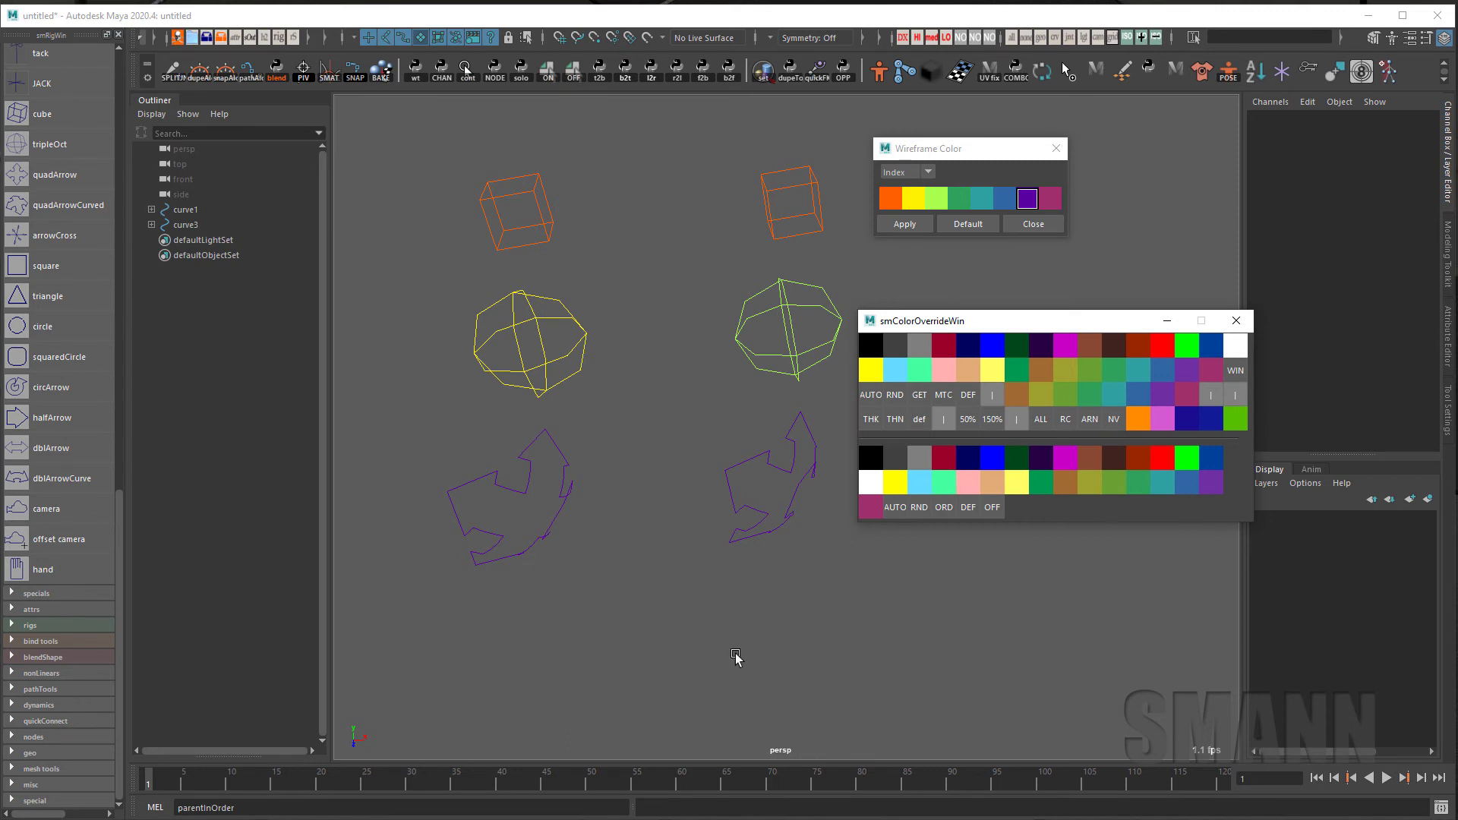
Create a NURBS circle to the right of the controls, rotated toward the view, and color it yellow with the override palette
alt+drag(707, 635, 625, 642)
alt+middle_drag(746, 462, 573, 477)
shift+right_drag(589, 395, 658, 398)
key(e)
drag(507, 254, 699, 326)
key(w)
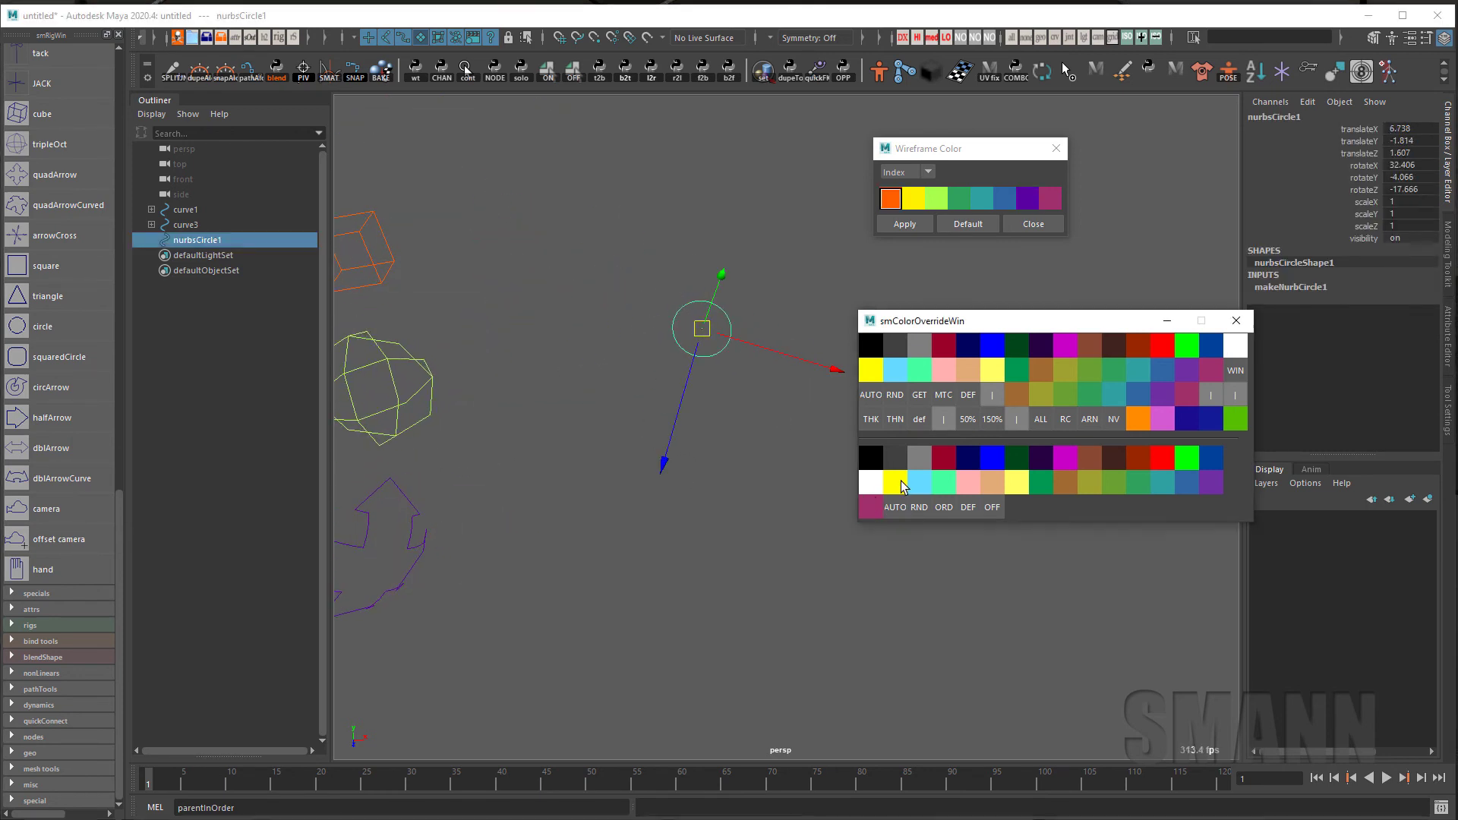
click(722, 254)
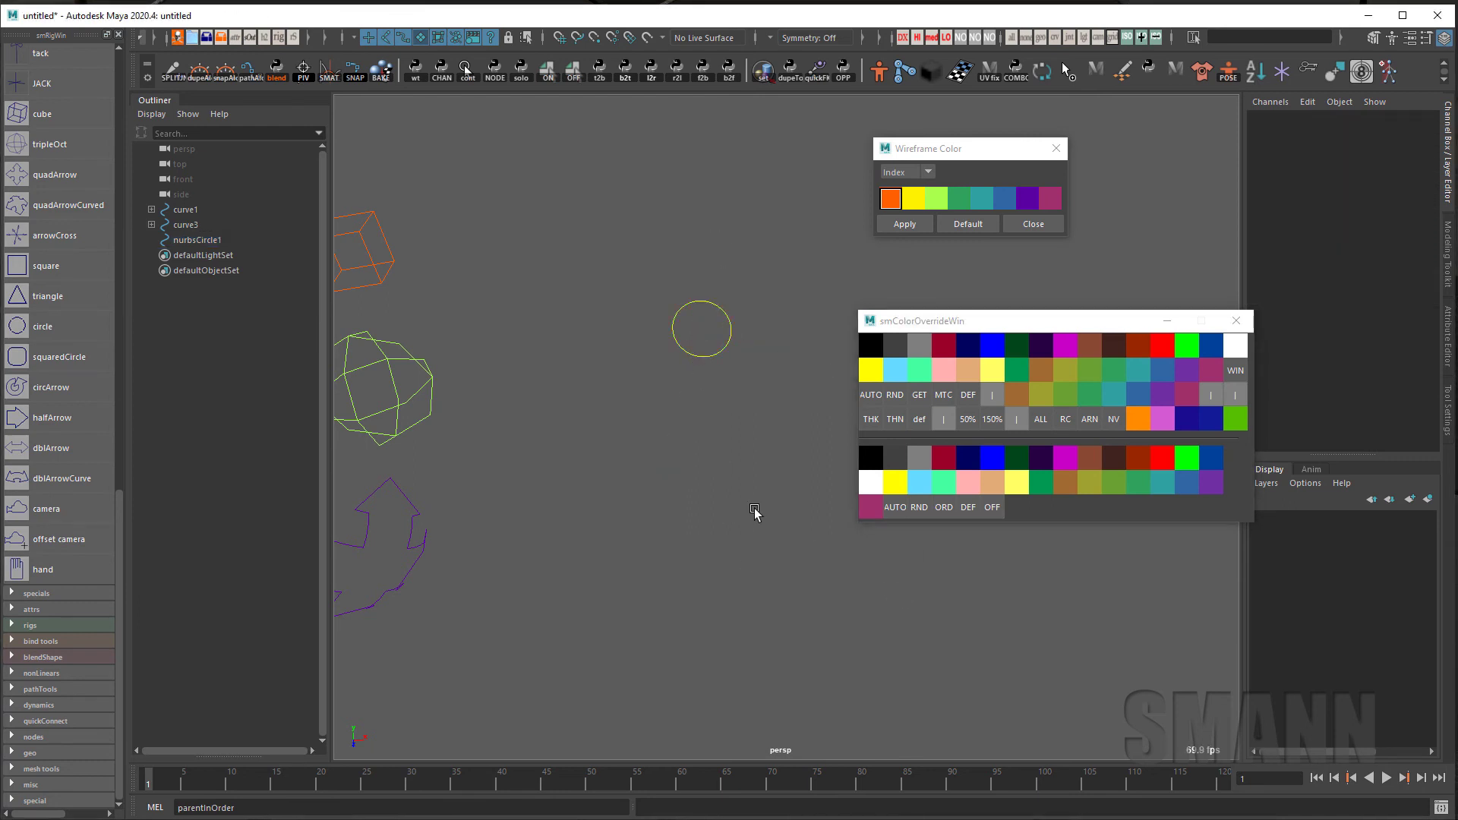
Create a second NURBS circle below the yellow one, rotate it toward the view, and parent it to the yellow circle
key(g)
key(e)
drag(503, 257, 724, 596)
key(w)
shift+drag(842, 308, 661, 289)
key(p)
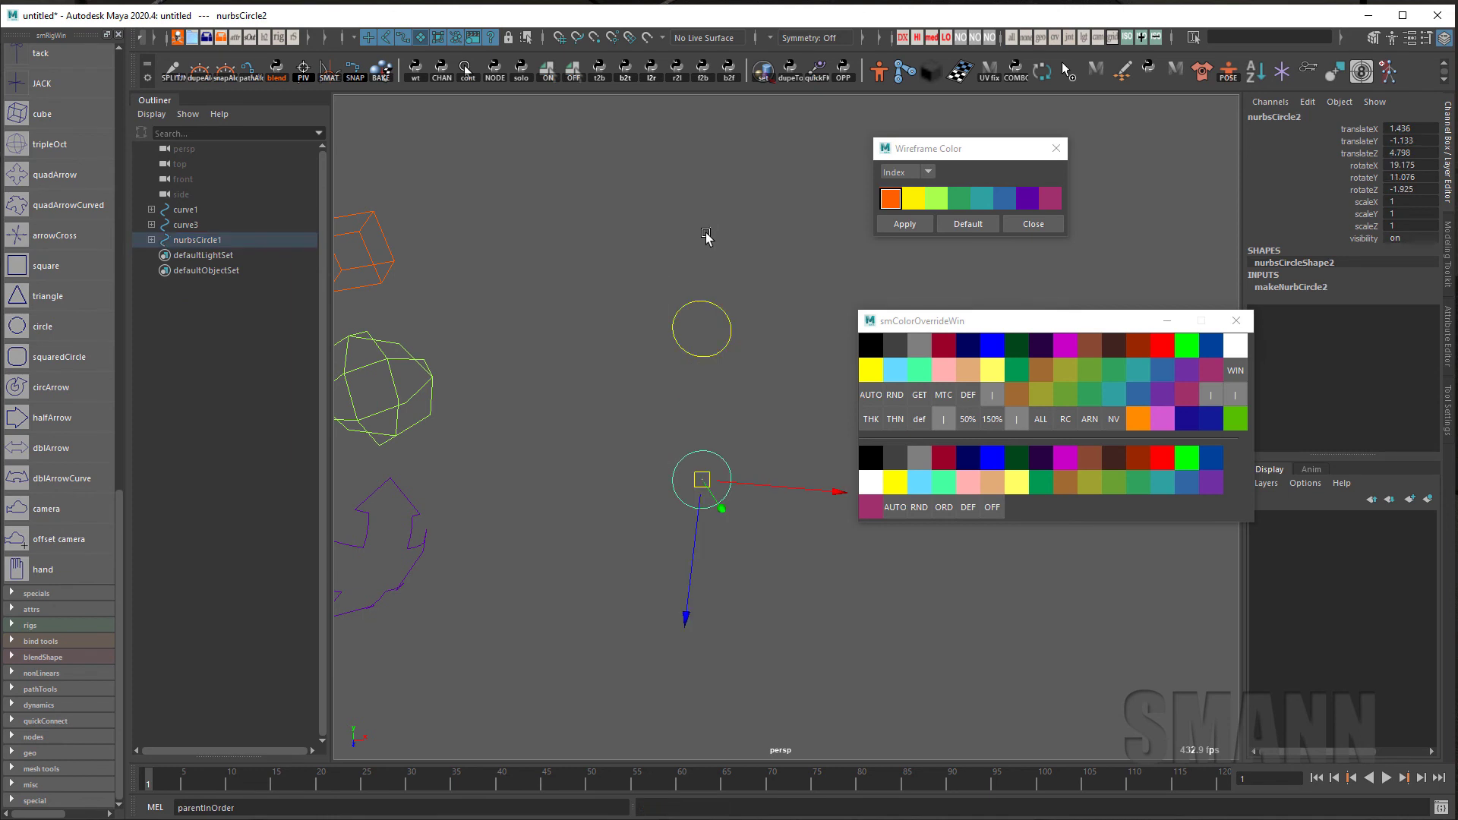
Color the lower child circle blue with the override palette and deselect it
click(709, 248)
key(z)
click(992, 461)
click(1048, 632)
alt+middle_drag(1033, 650, 973, 634)
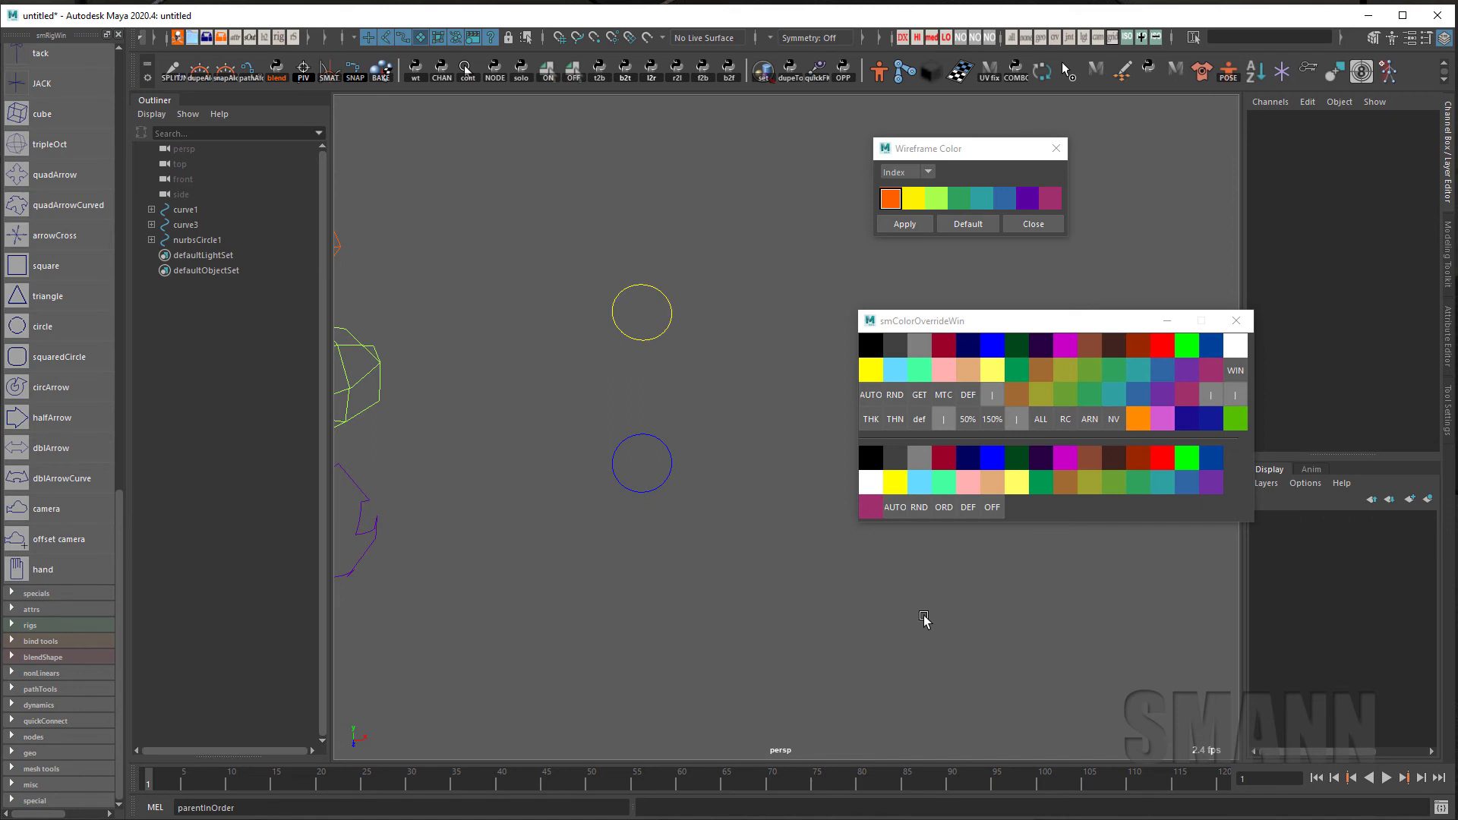
Add the yellow circle to a new display layer, deselect it, and move the color override palette lower
click(661, 294)
click(1428, 499)
click(1102, 515)
drag(1030, 323, 982, 529)
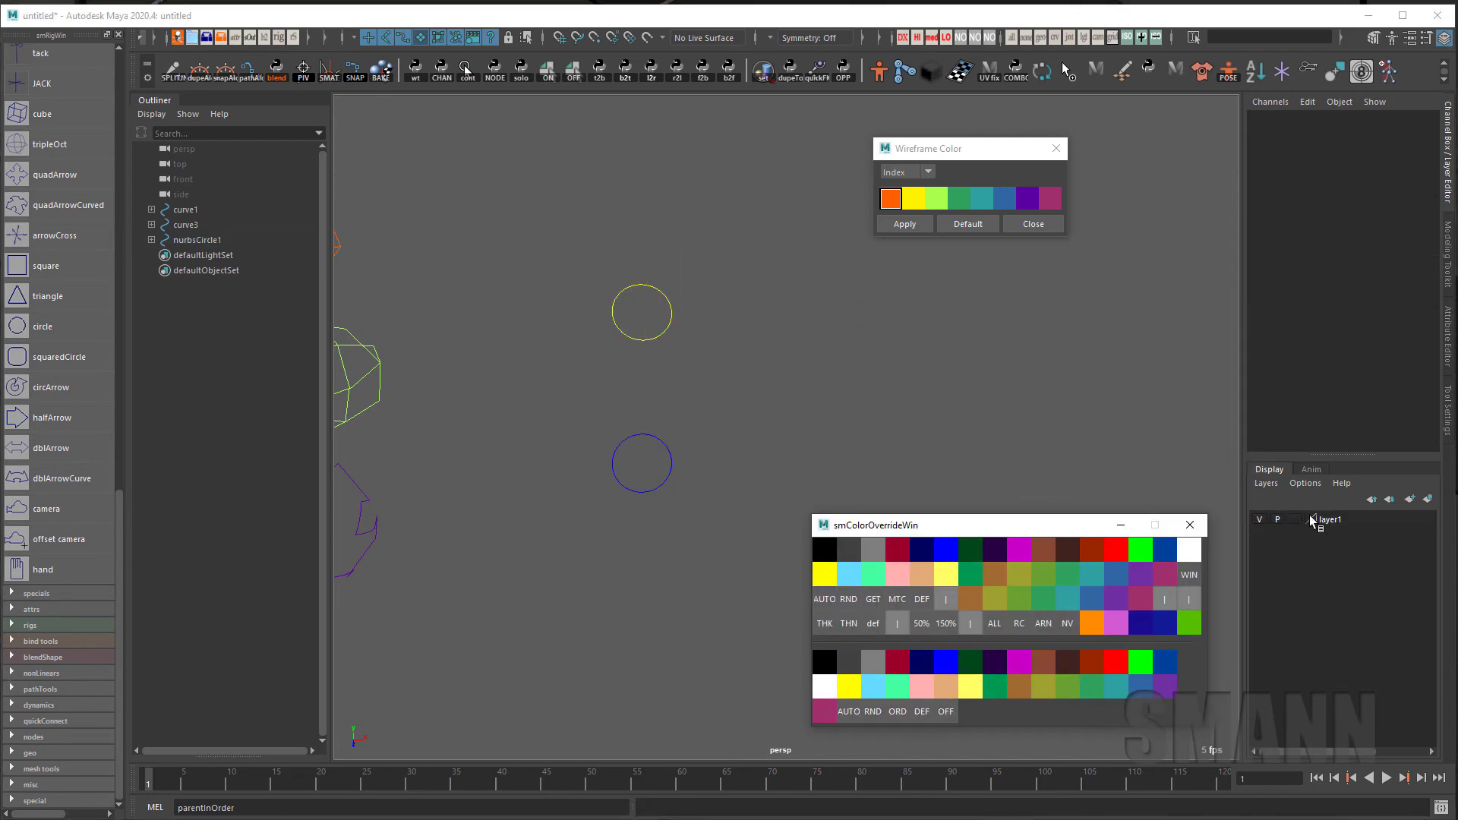
Toggle the new layer's visibility and playback visibility off and on, and cycle its display type
click(1260, 519)
click(1261, 519)
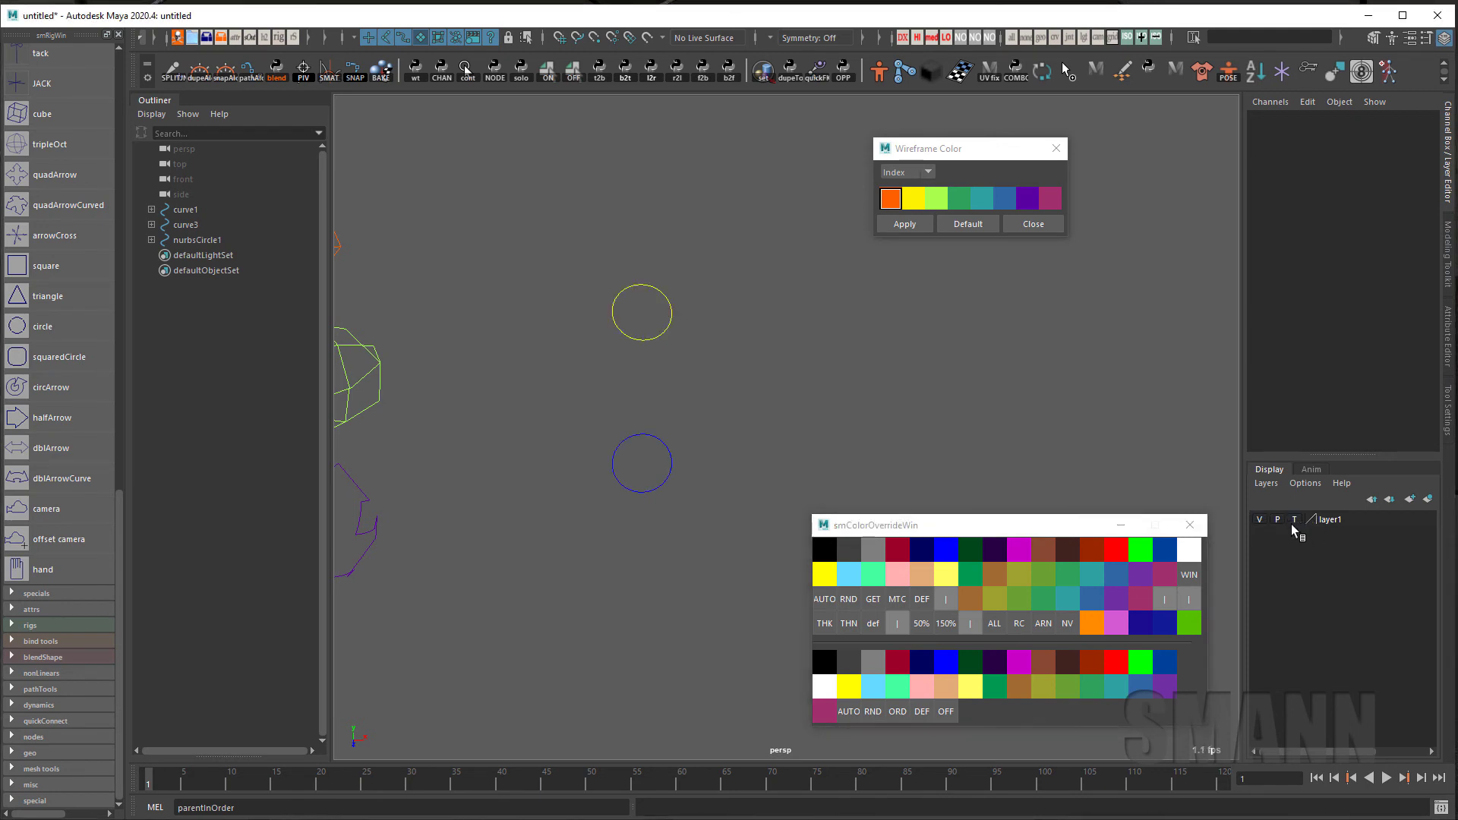
click(1297, 523)
click(1278, 520)
click(1277, 520)
drag(1086, 525, 1088, 439)
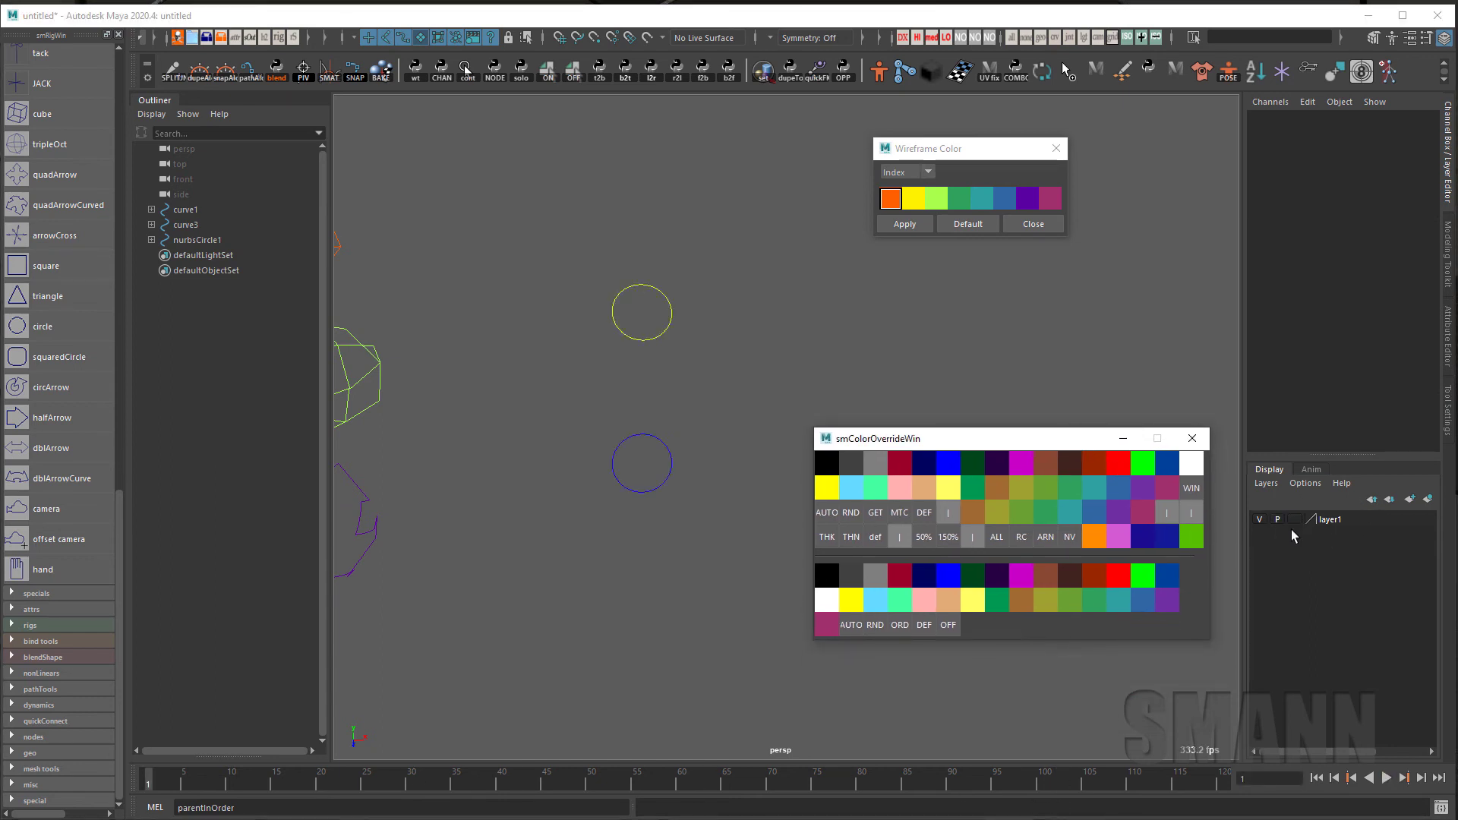
drag(1071, 438, 1088, 281)
Create a NURBS circle to the right of the yellow one, rotated toward the view, and duplicate it in place
alt+middle_drag(625, 398, 448, 400)
shift+right_drag(605, 322, 642, 338)
key(e)
drag(365, 248, 397, 336)
key(w)
middle_drag(412, 337, 693, 429)
key(e)
drag(607, 342, 493, 365)
key(w)
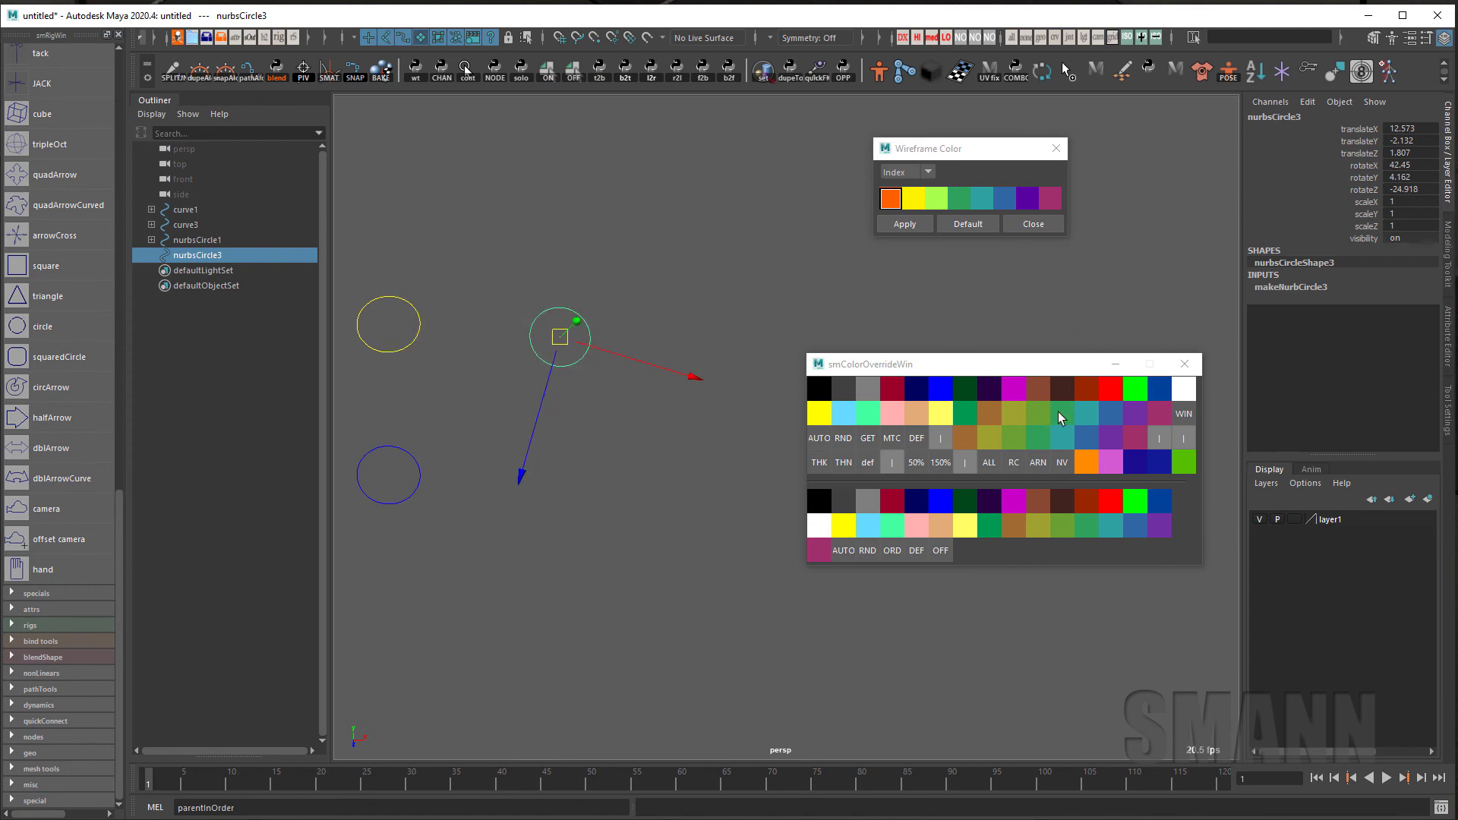
key(ctrl+d)
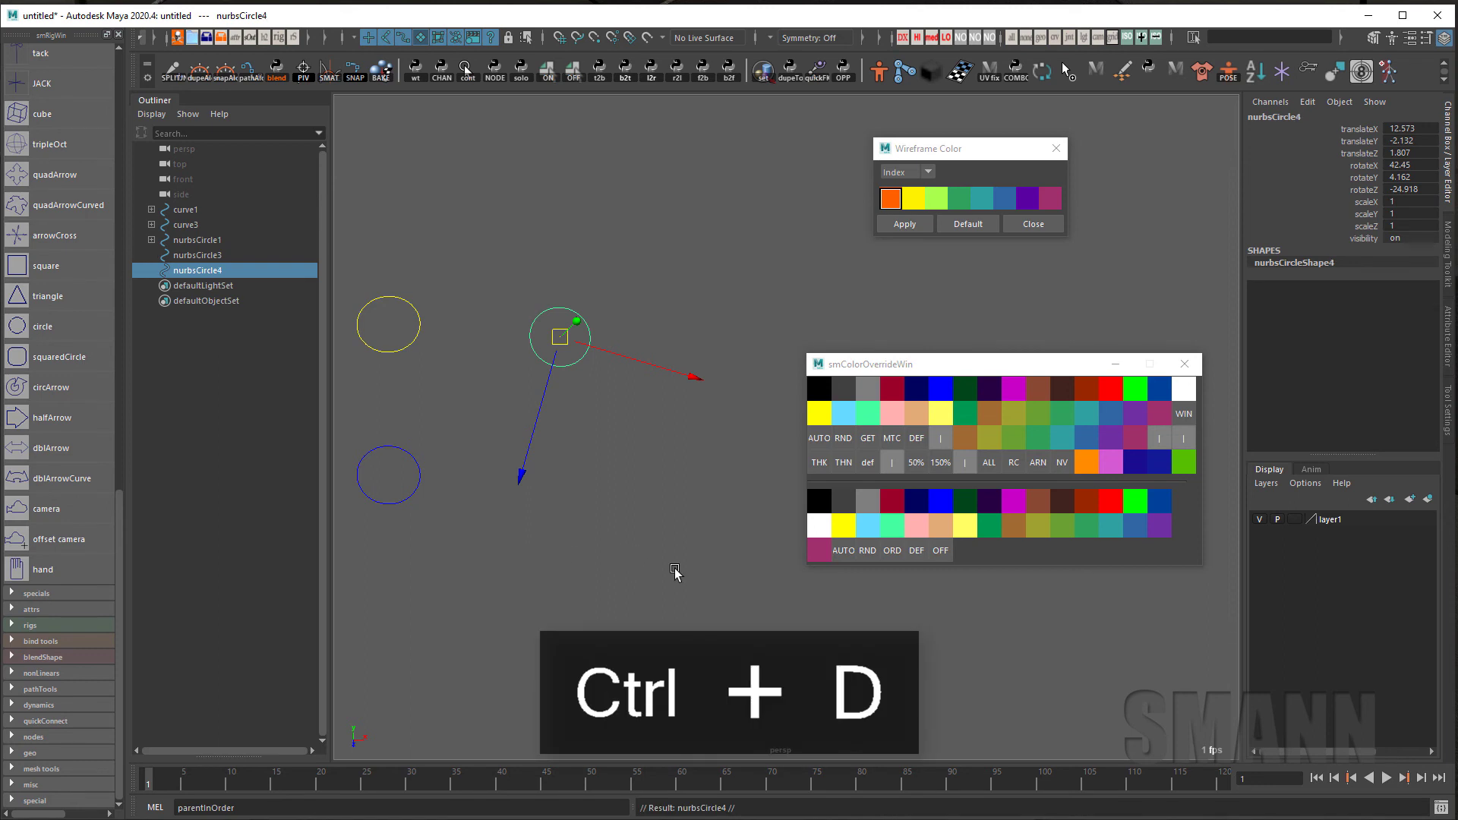
click(676, 570)
Start a new scene and create a NURBS circle at the origin, rotated to face the view
key(ctrl+n)
click(631, 457)
key(g)
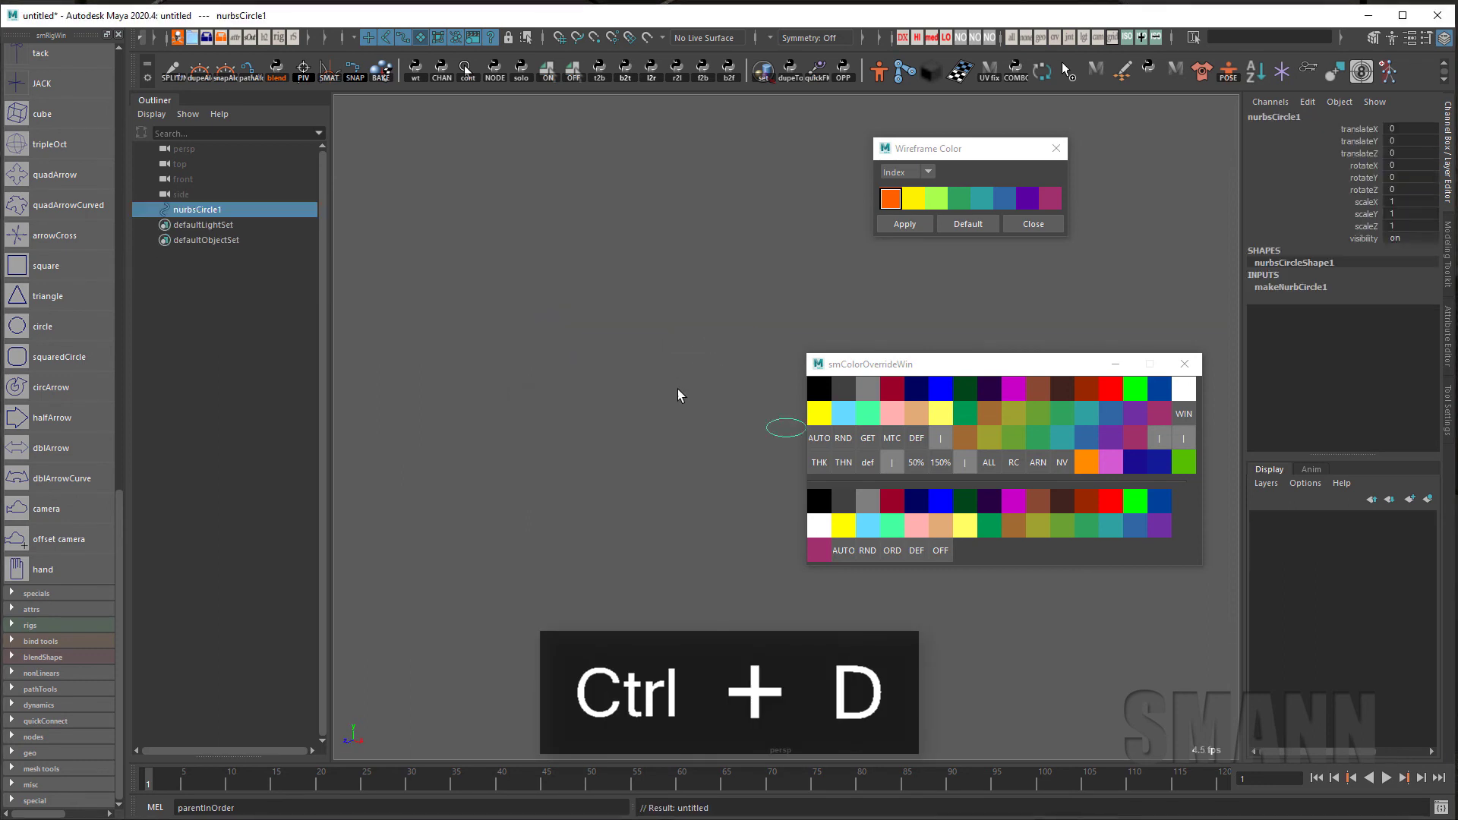
key(w)
alt+middle_drag(661, 471, 531, 485)
key(e)
key(w)
drag(690, 467, 745, 436)
key(ctrl+z)
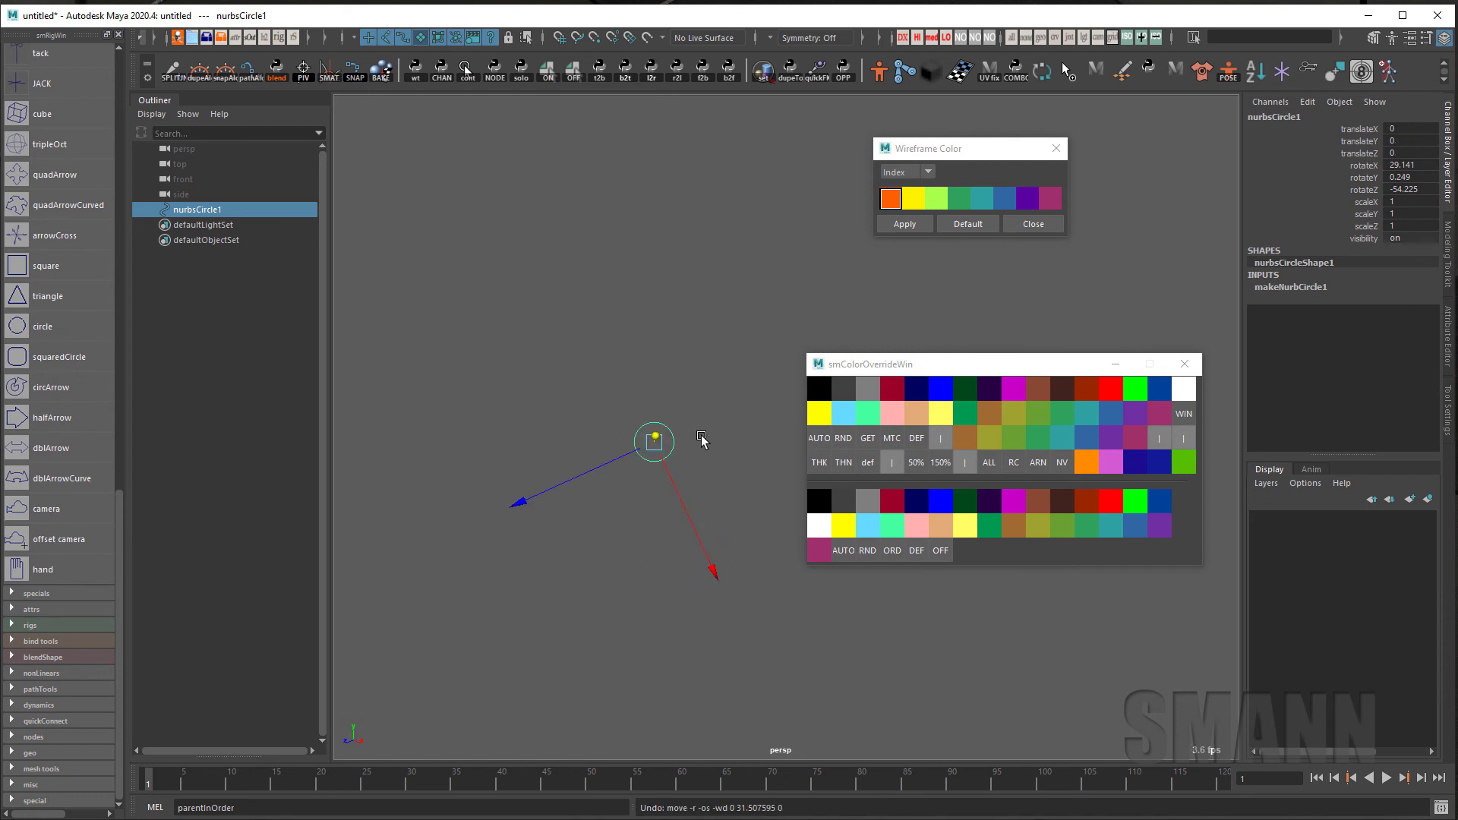
mouse_move(656, 441)
mouse_down()
mouse_move(756, 439)
mouse_move(587, 431)
mouse_move(651, 440)
mouse_up()
Duplicate the circle twice to form a row of three, with the middle circle at translateX 0
key(ctrl+d)
key(ctrl+d)
click(1409, 129)
key(Return)
Apply the override palette's automatic coloring to all three circles and deselect them
drag(540, 322, 873, 460)
click(819, 438)
click(724, 347)
alt+drag(665, 645, 677, 646)
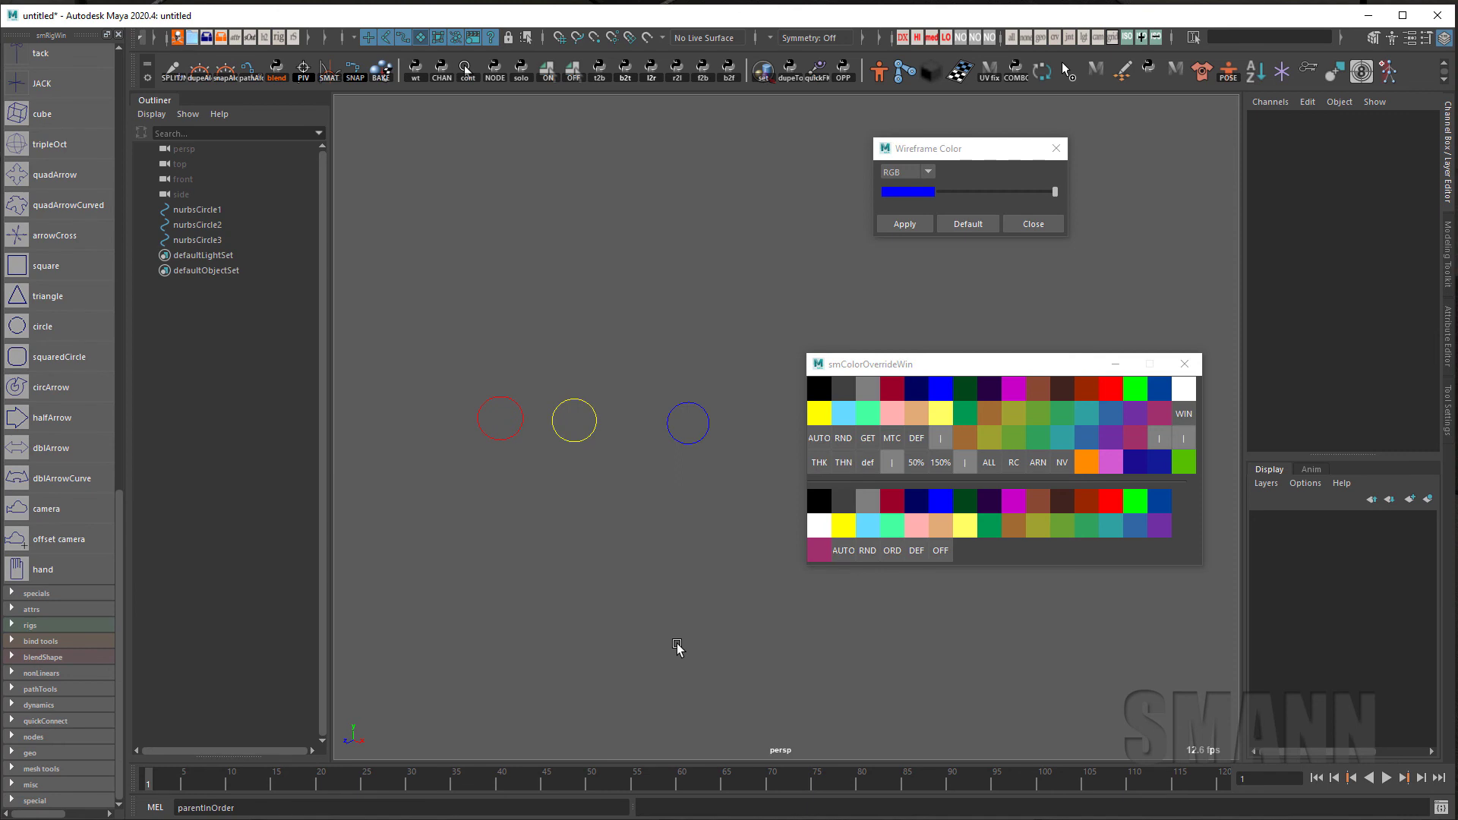
drag(497, 410, 616, 442)
click(703, 330)
alt+middle_drag(566, 682, 660, 670)
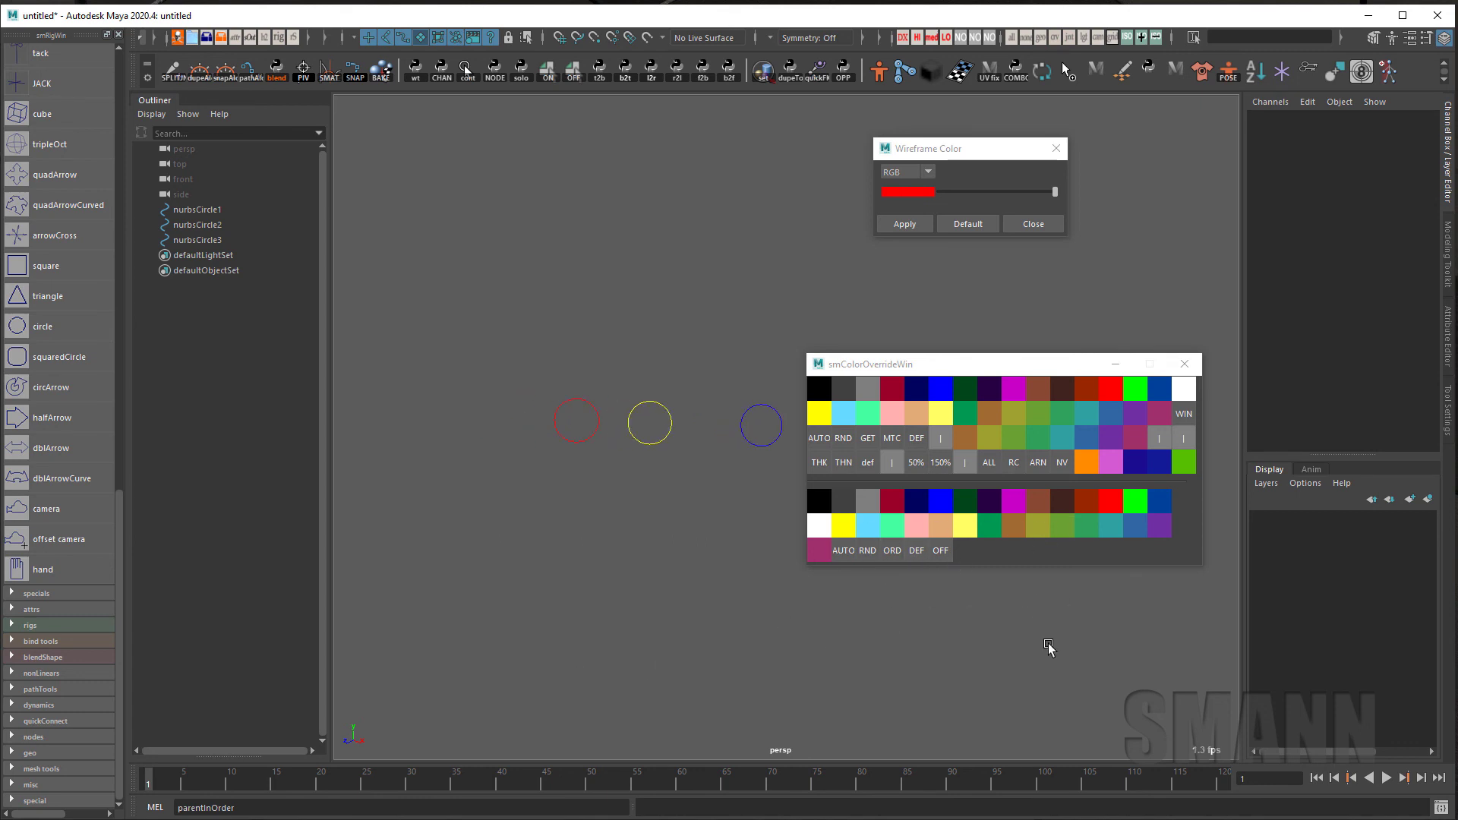
Resize the three circles with the override palette's 50% and 150% scale presets and deselect them
alt+middle_drag(695, 604, 666, 601)
drag(493, 371, 780, 460)
click(915, 466)
click(941, 462)
click(941, 462)
click(716, 644)
Make the middle circle's line thick, return it to thin, and deselect it
click(624, 390)
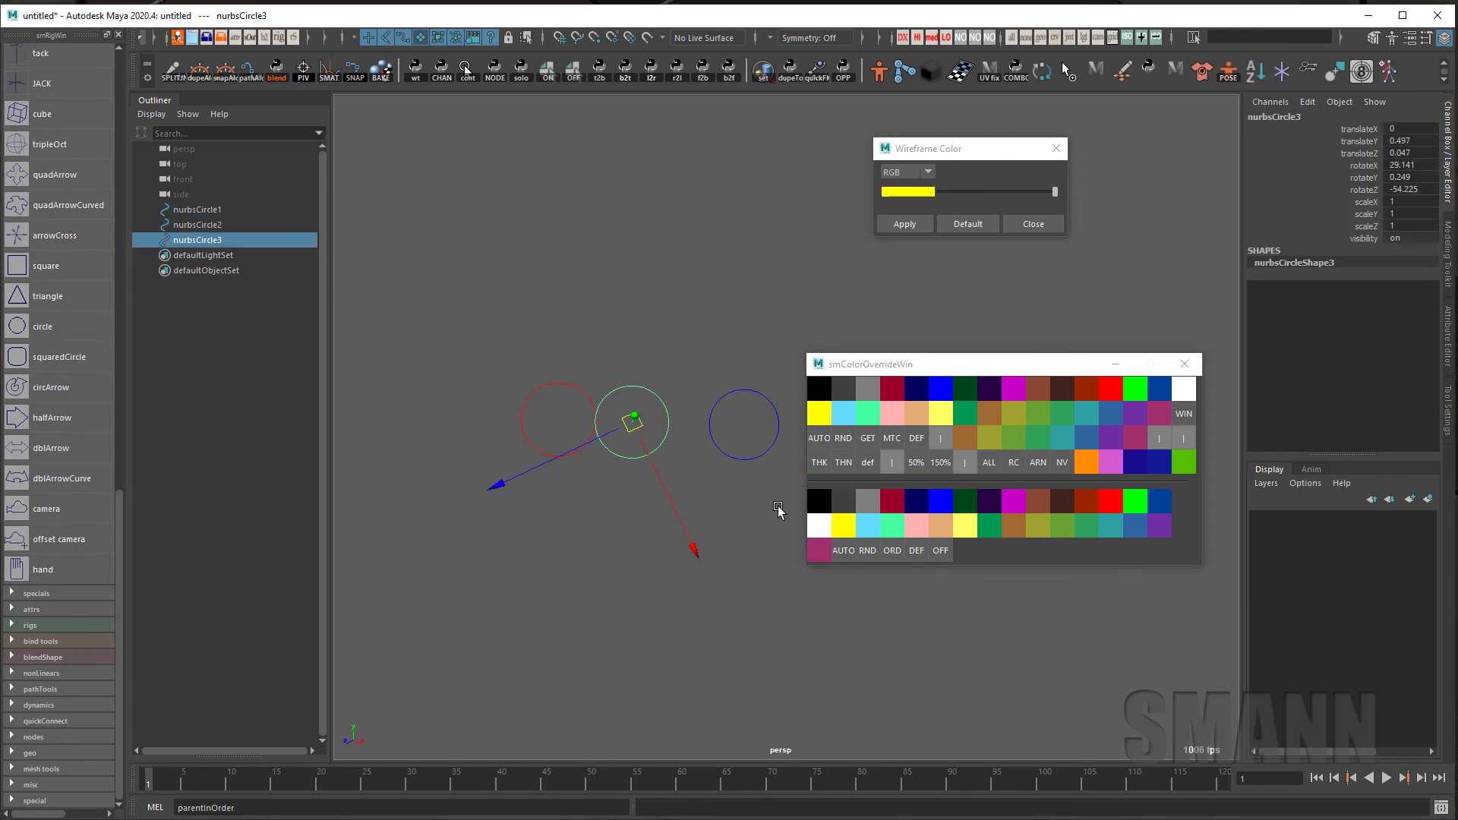
click(821, 462)
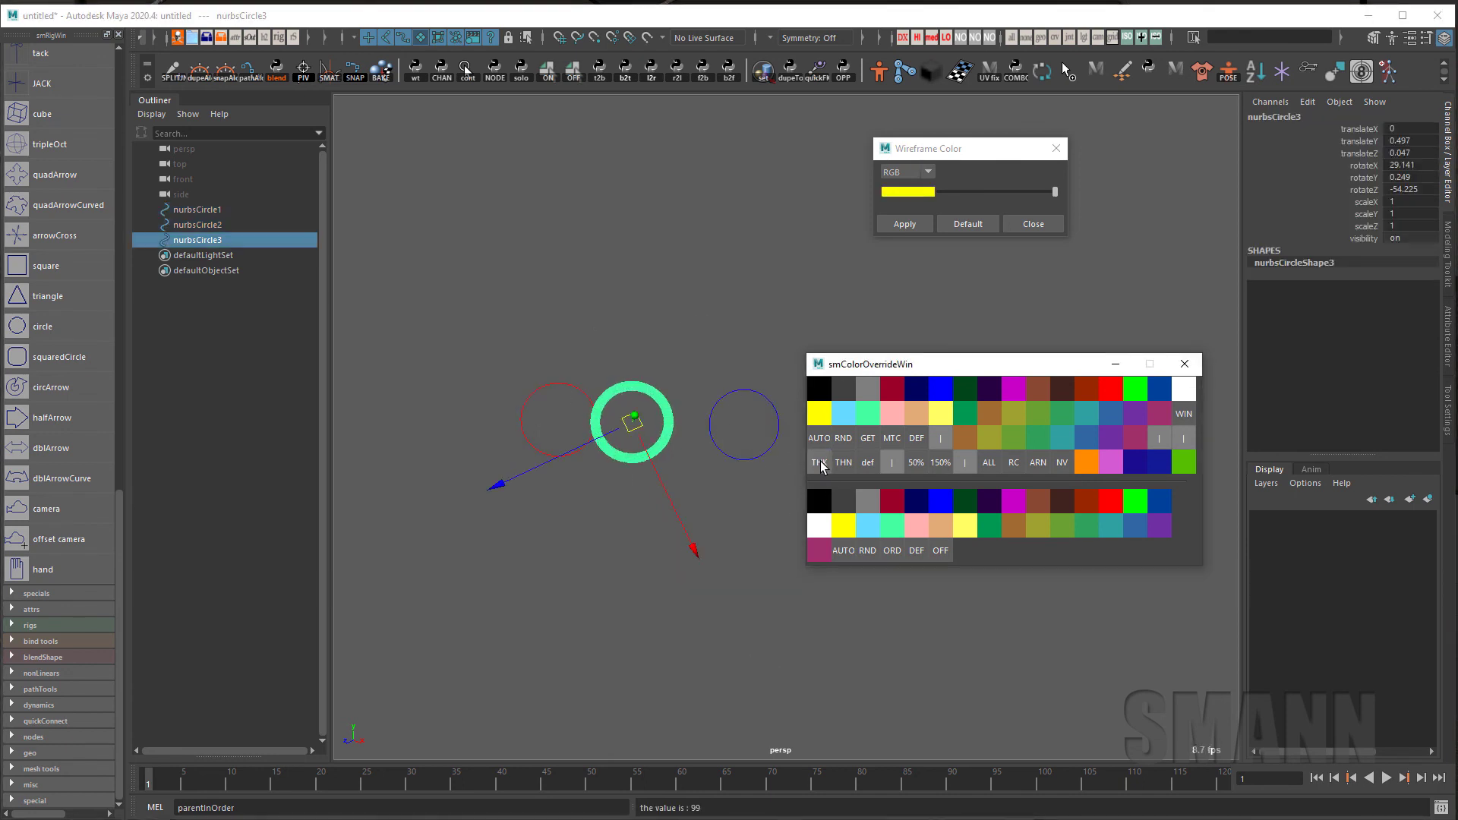
click(844, 463)
click(681, 630)
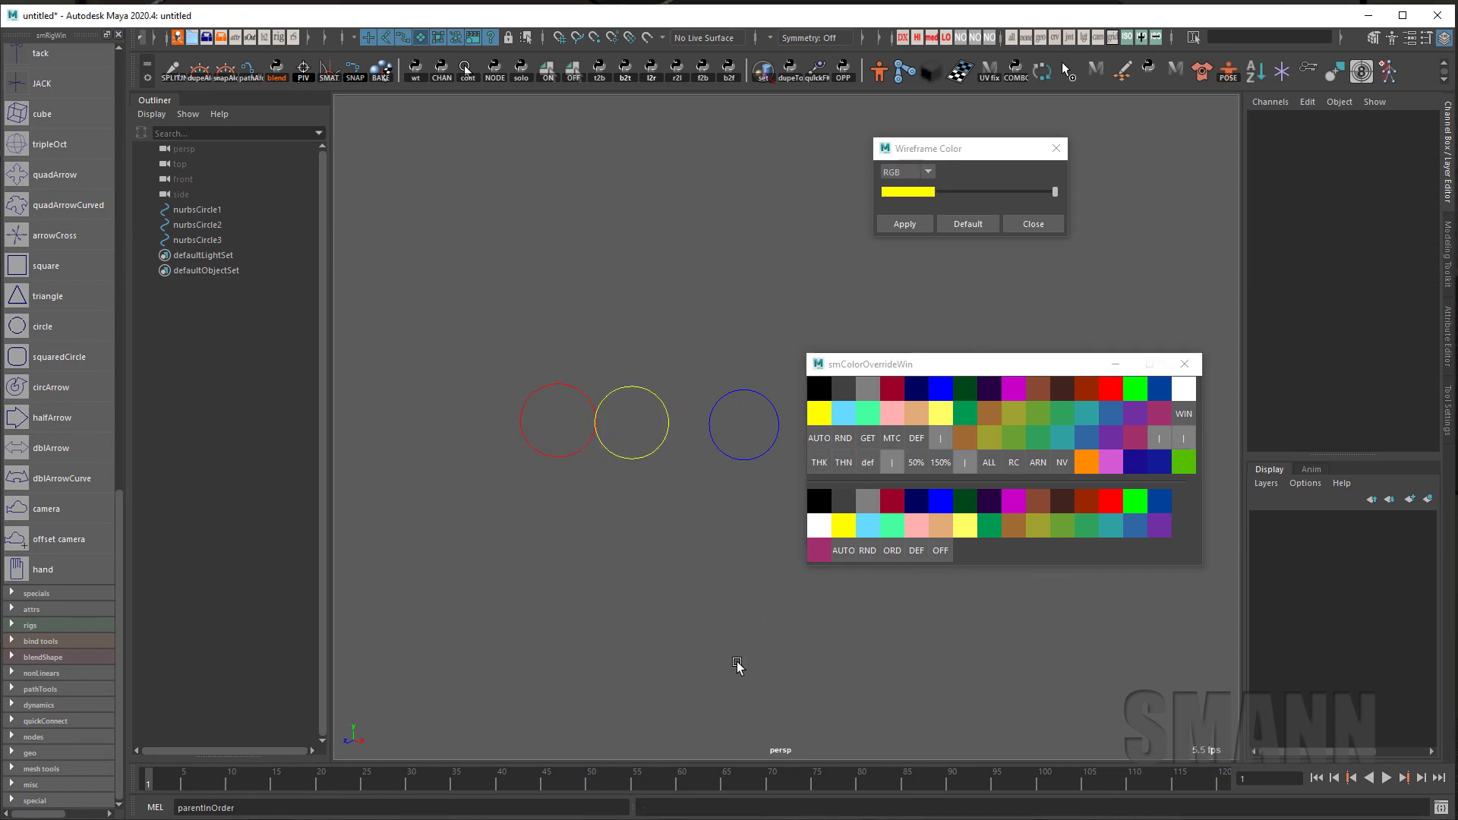
Try to assign random override colors to the three circles
drag(620, 398, 791, 430)
click(840, 441)
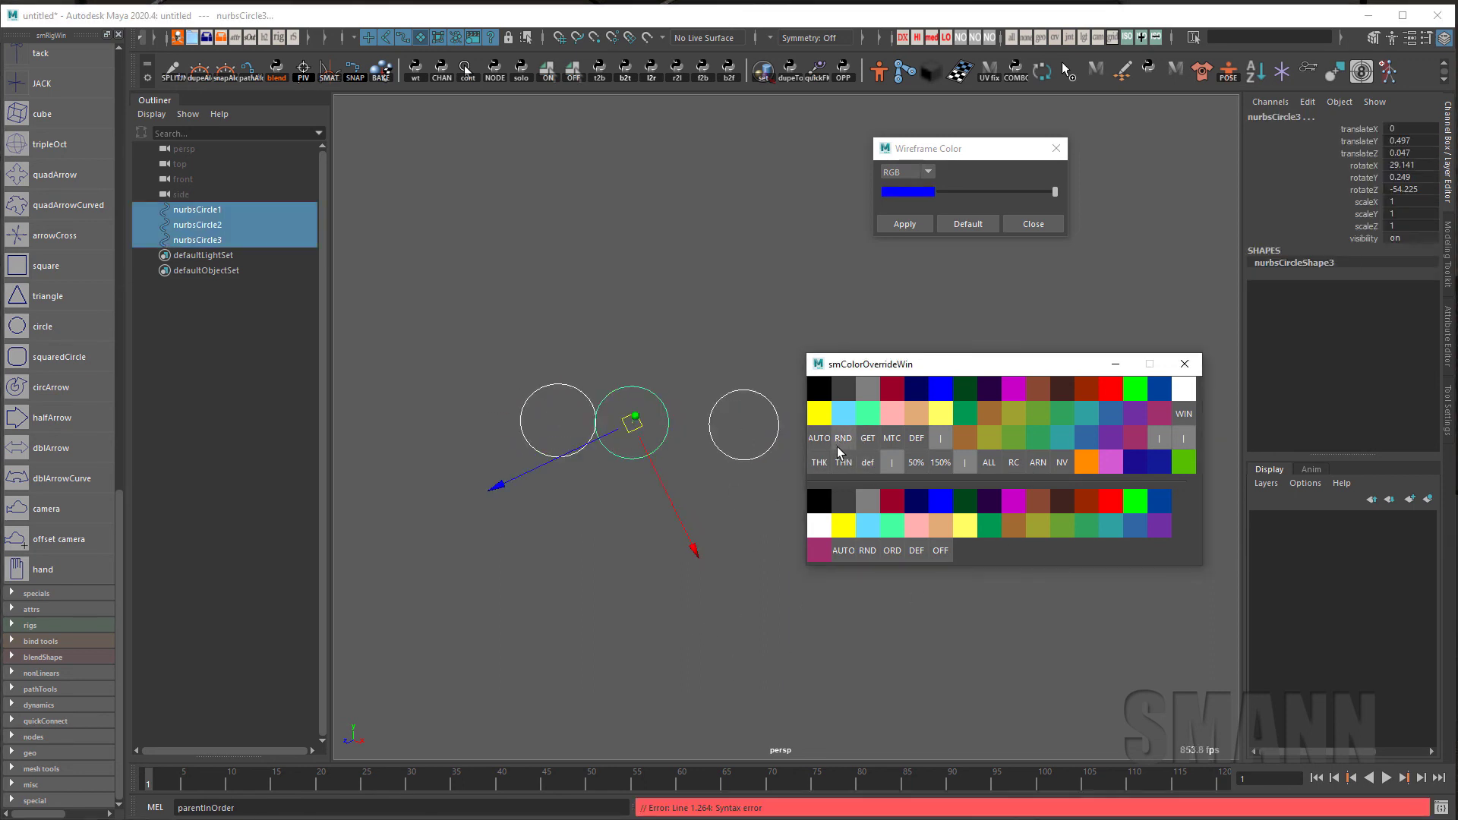
click(722, 610)
drag(433, 395, 791, 452)
click(846, 440)
click(847, 441)
click(703, 638)
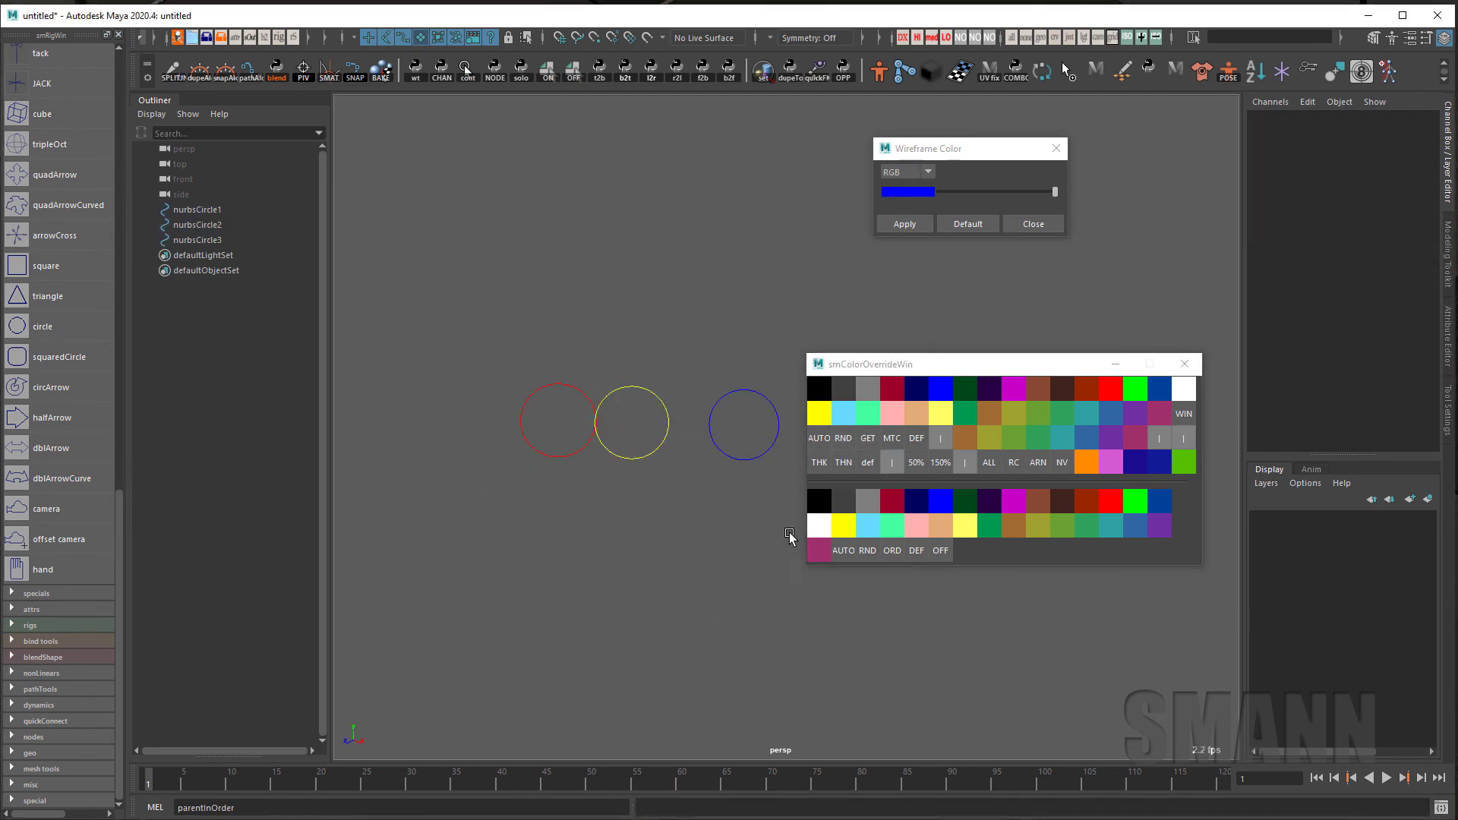
Get the left circle's red color and match the right circle's color to it
drag(502, 319, 532, 562)
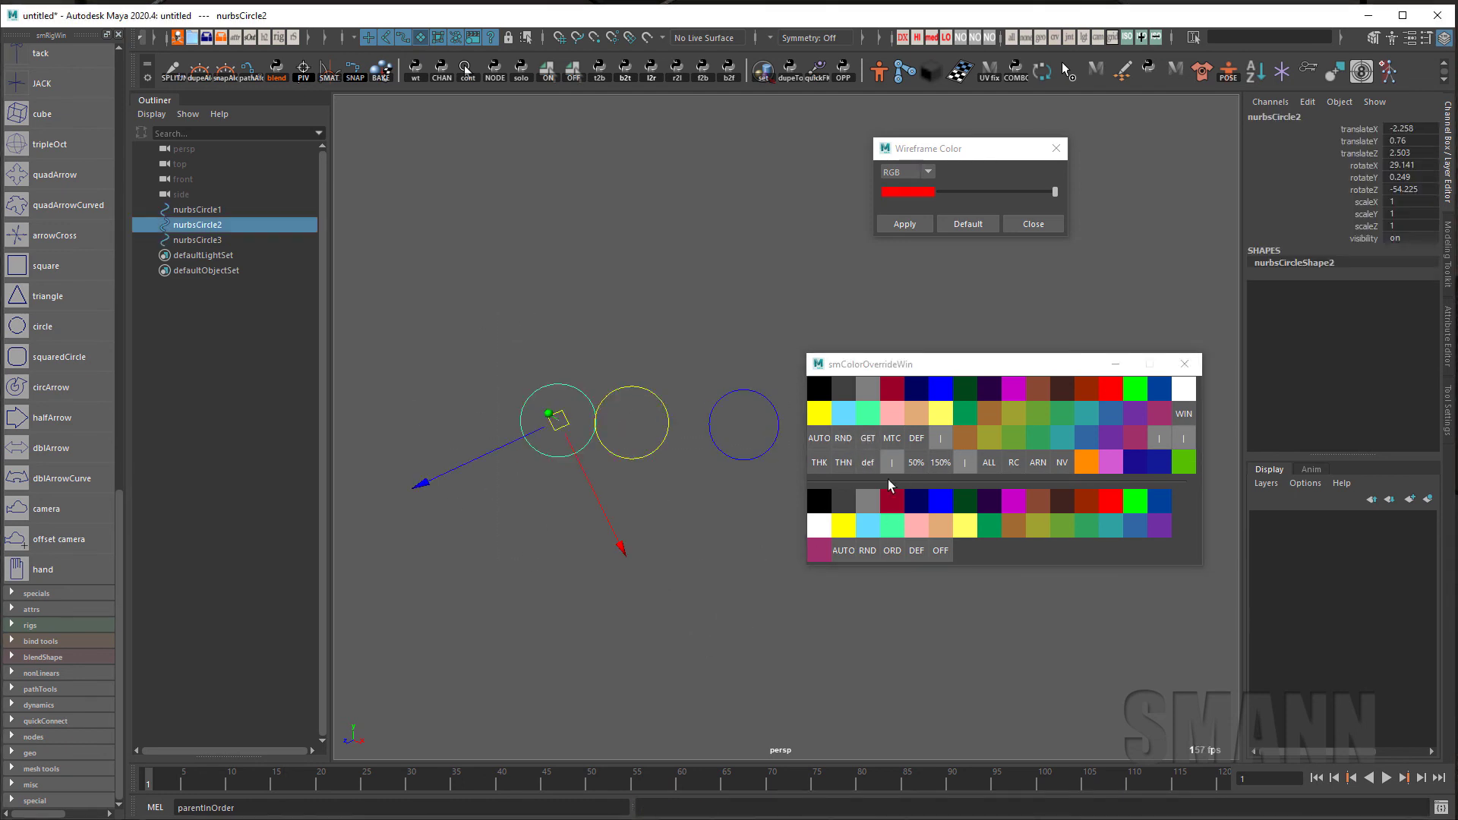
click(869, 442)
drag(735, 372, 753, 551)
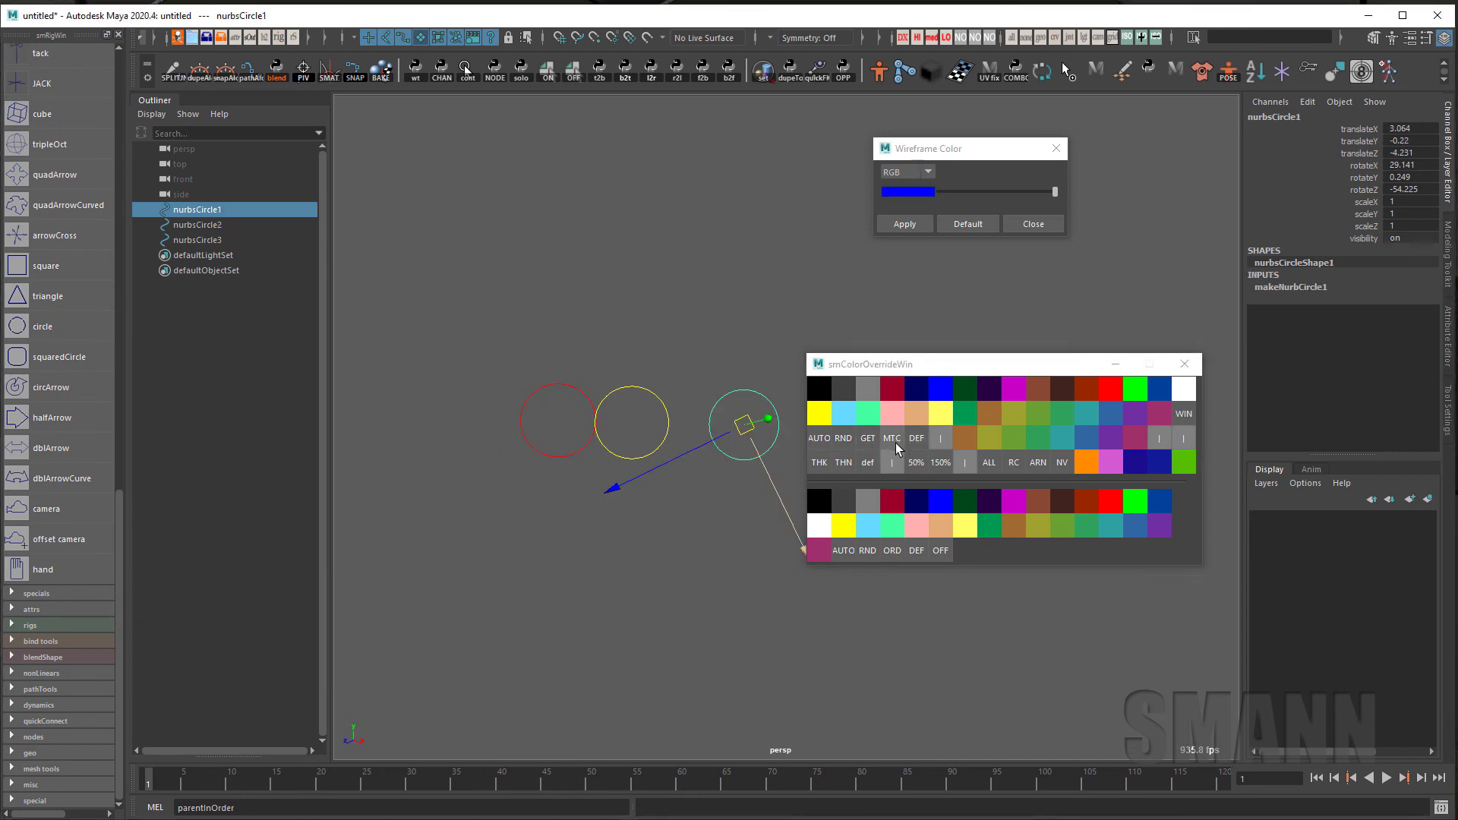
click(896, 444)
click(821, 606)
drag(745, 406, 721, 542)
shift+click(562, 456)
click(896, 434)
click(693, 659)
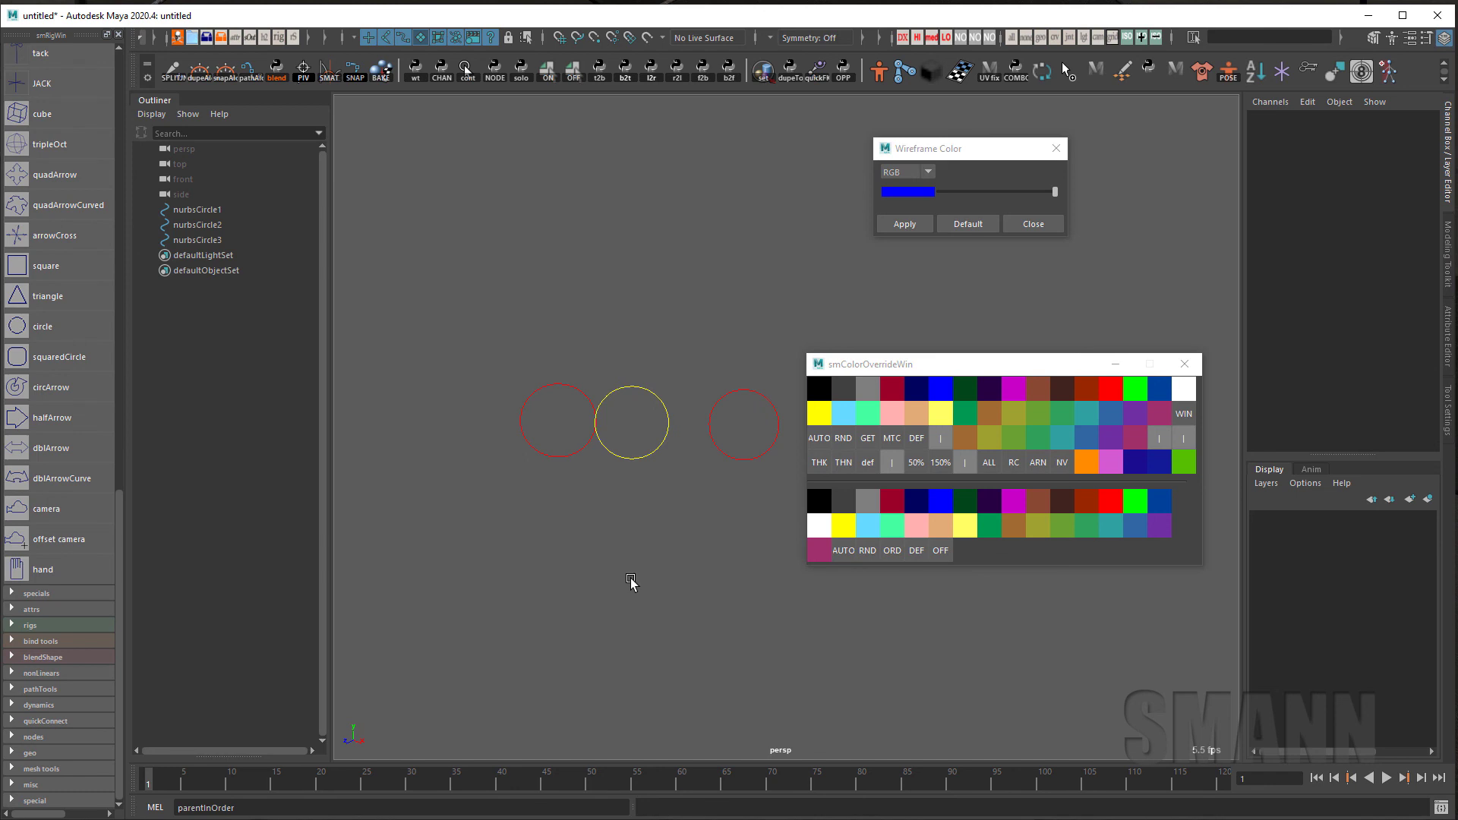
Reset all three circles to the default wireframe color and deselect them
drag(531, 403, 841, 458)
click(908, 438)
click(717, 739)
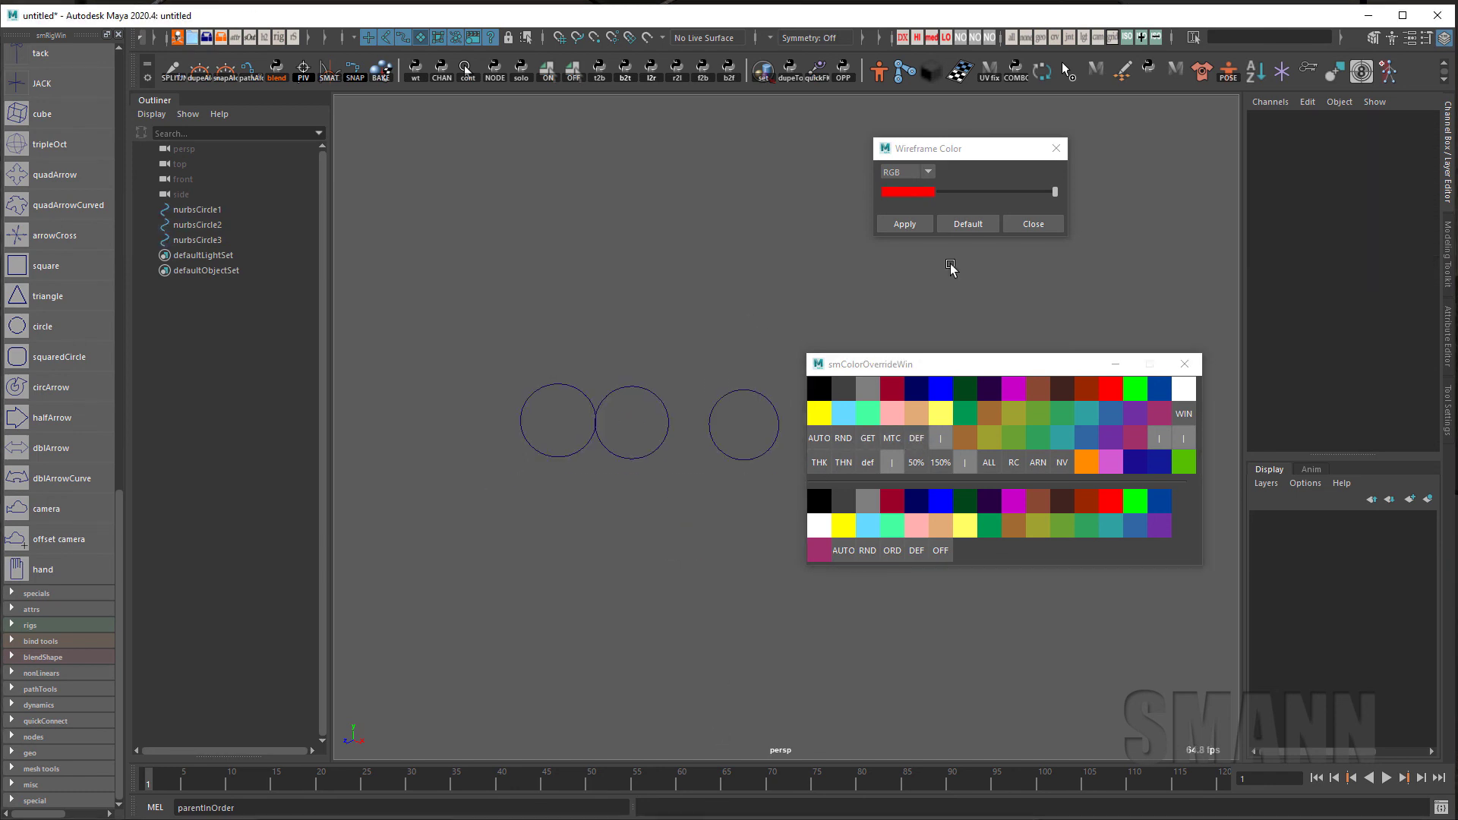
Reopen the Wireframe Color window from the override palette, close it, and move the palette higher
click(1045, 226)
click(1186, 415)
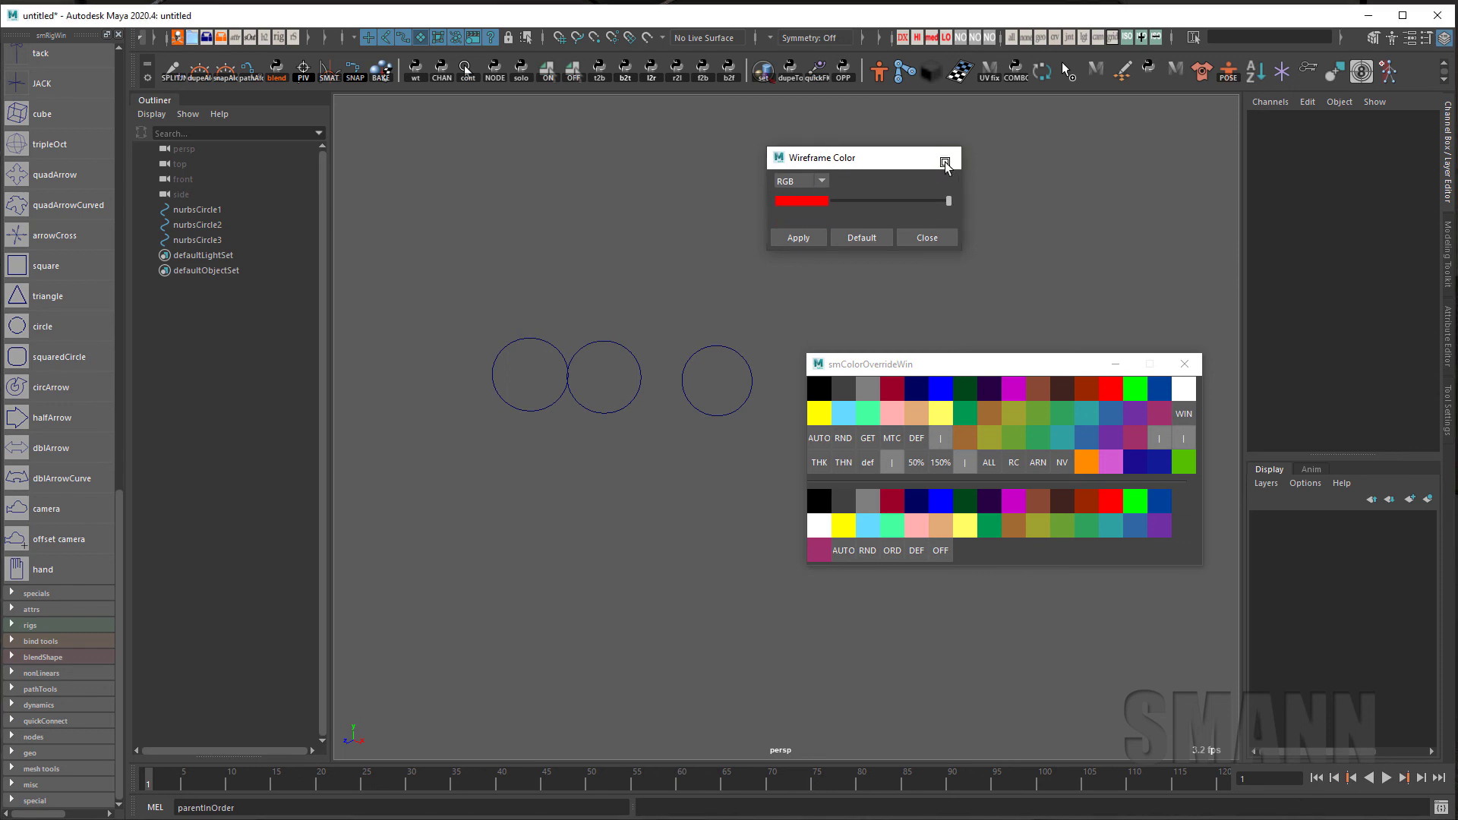
click(926, 237)
drag(1045, 370, 1045, 266)
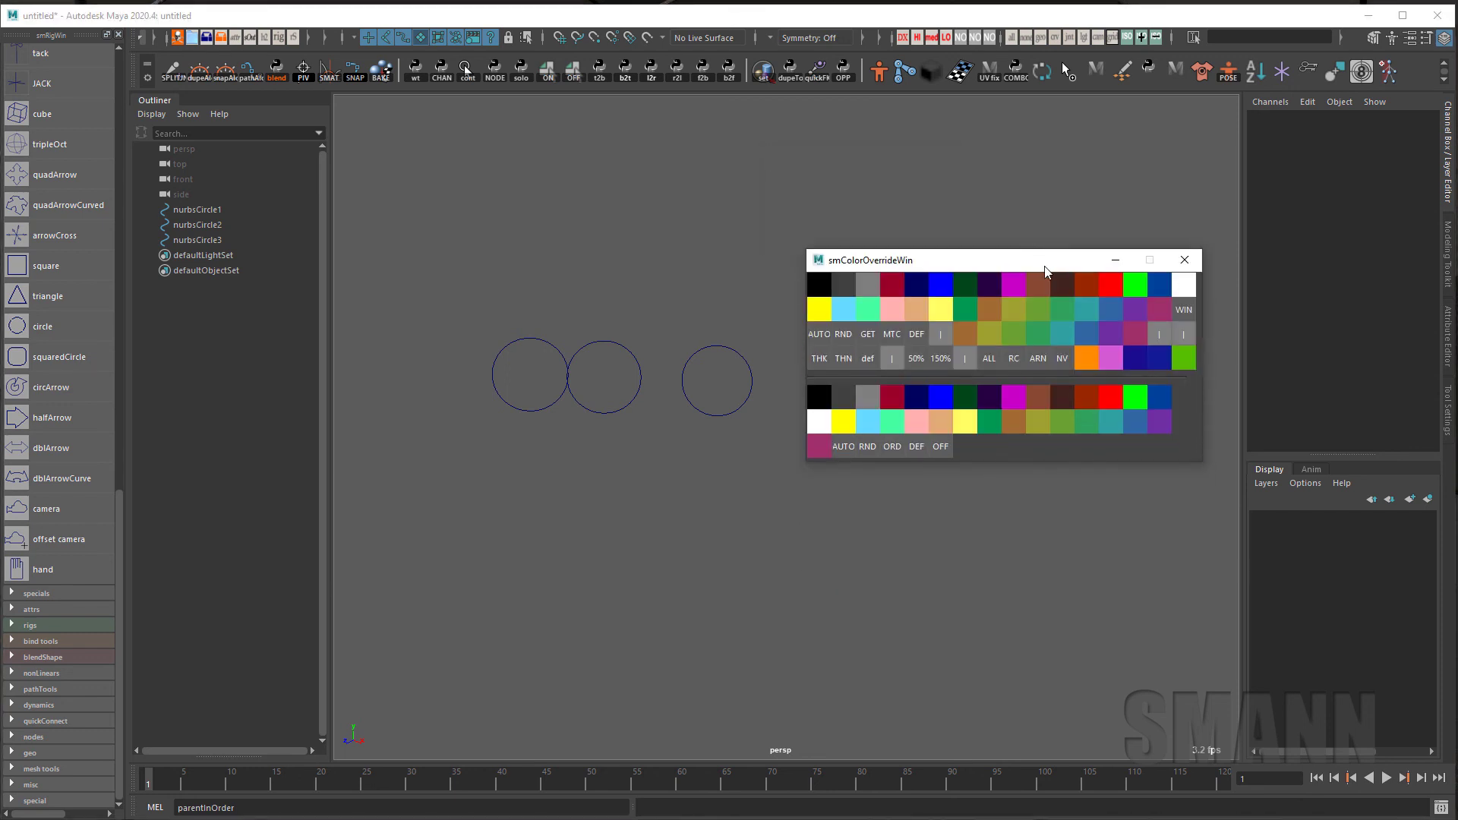
alt+right_drag(693, 562, 722, 554)
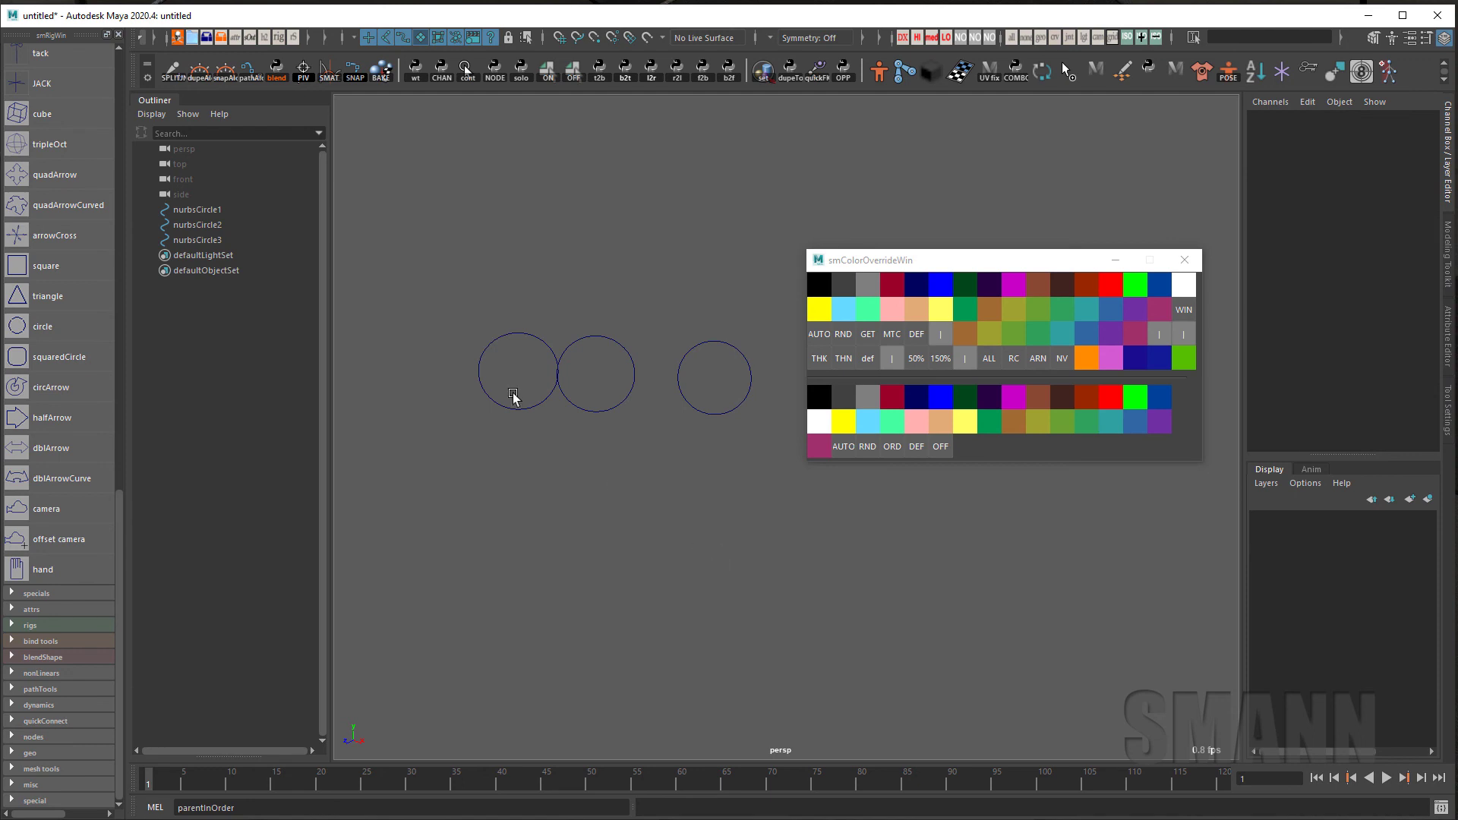
Apply the override palette's brown index swatch to all three circles, with the olive swatch for the middle and the blue for the right
drag(433, 322, 767, 433)
click(970, 335)
drag(594, 256, 642, 376)
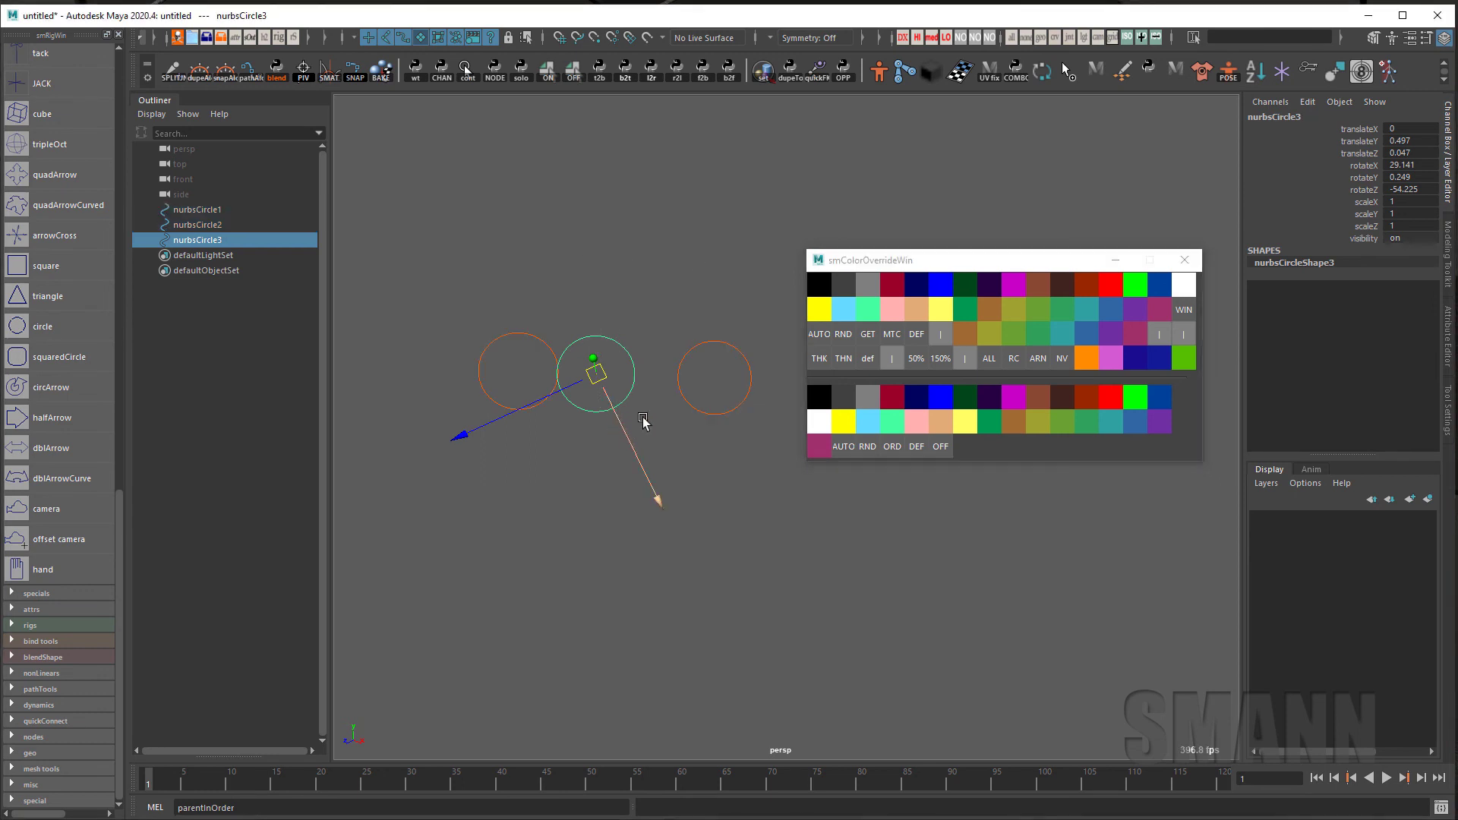
click(985, 338)
click(687, 328)
drag(687, 326, 797, 452)
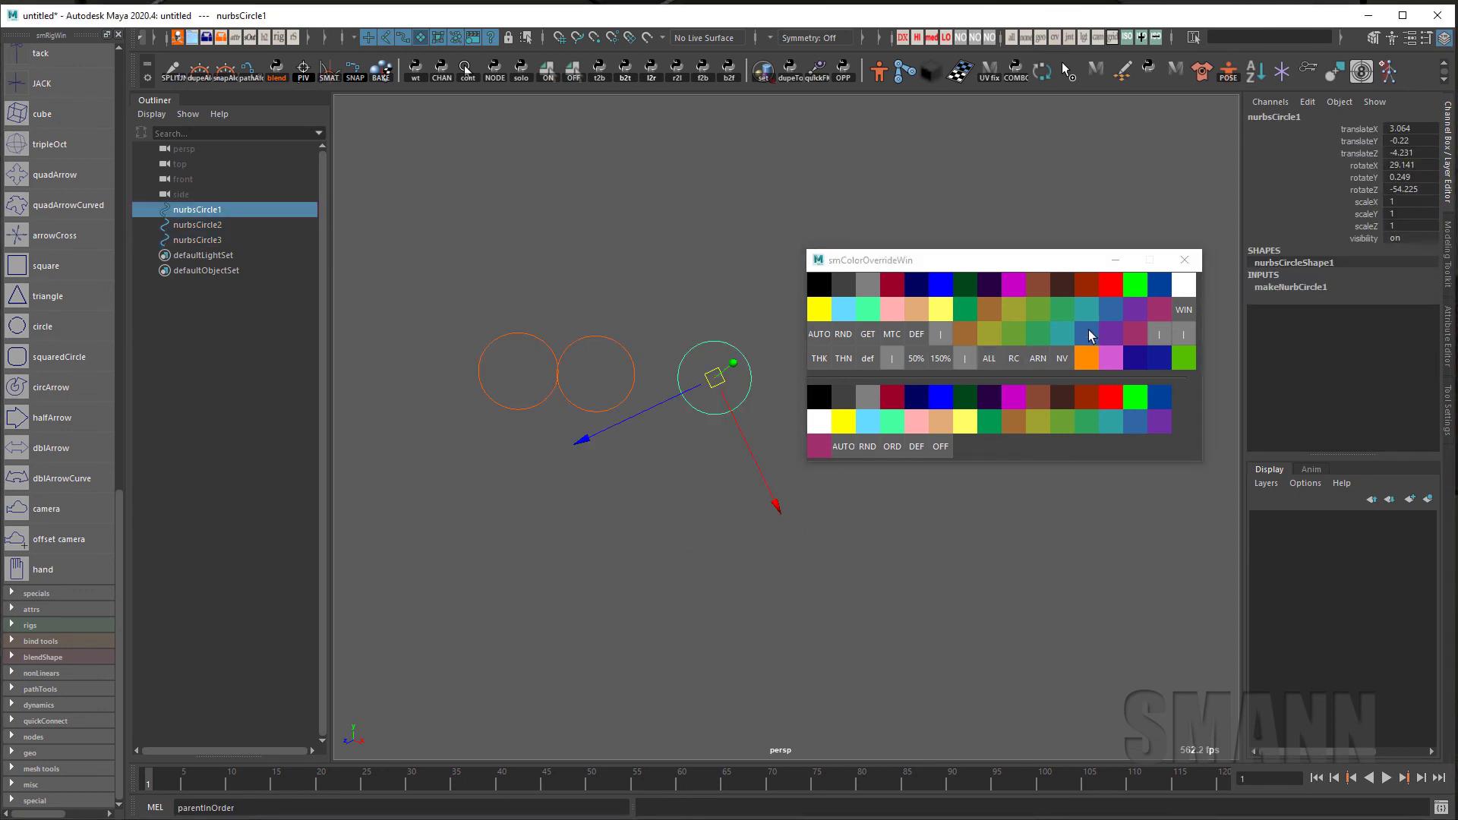
click(1088, 337)
Select and deselect each of the three circles in turn to examine their colors
click(558, 311)
drag(498, 277, 527, 520)
click(1097, 491)
drag(701, 366, 721, 481)
click(996, 567)
drag(621, 314, 644, 497)
click(926, 566)
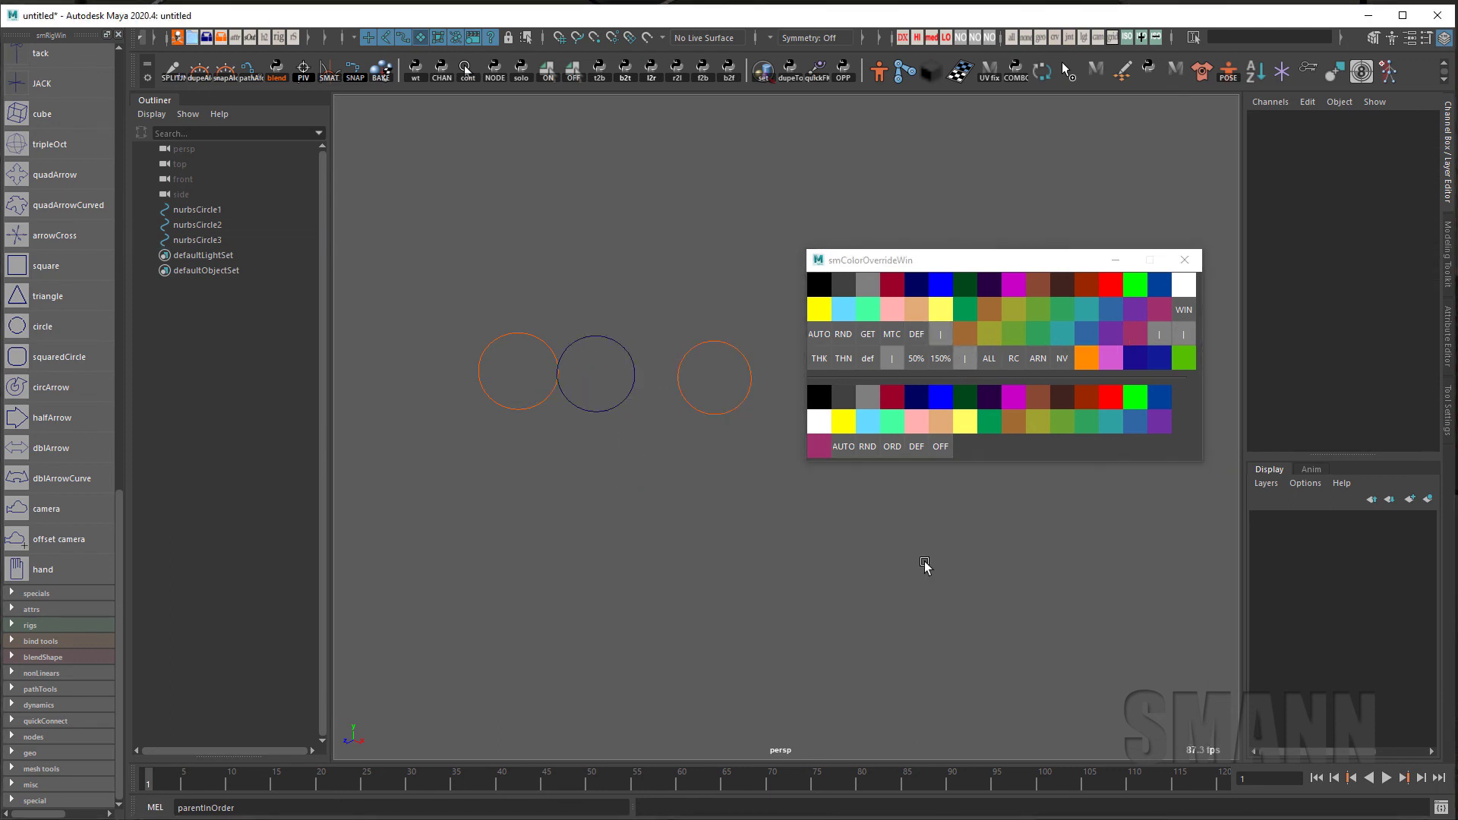
Apply the bright orange swatch to the right circle and the pink-violet swatch to the middle circle
click(708, 340)
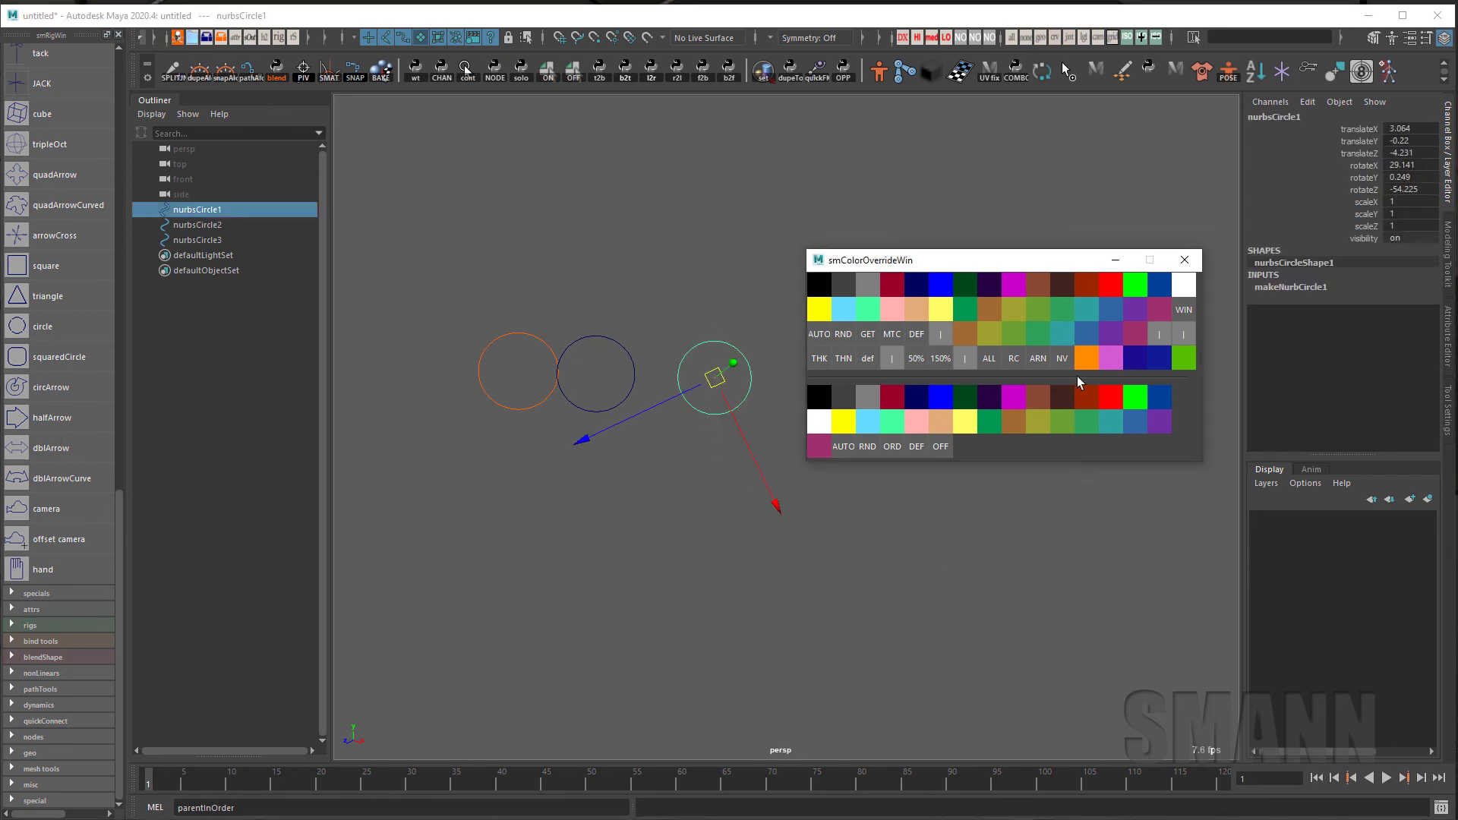
click(1010, 516)
click(748, 392)
click(931, 533)
click(1080, 363)
drag(612, 317, 698, 535)
click(1103, 358)
click(1035, 606)
drag(523, 294, 531, 494)
drag(926, 533, 947, 541)
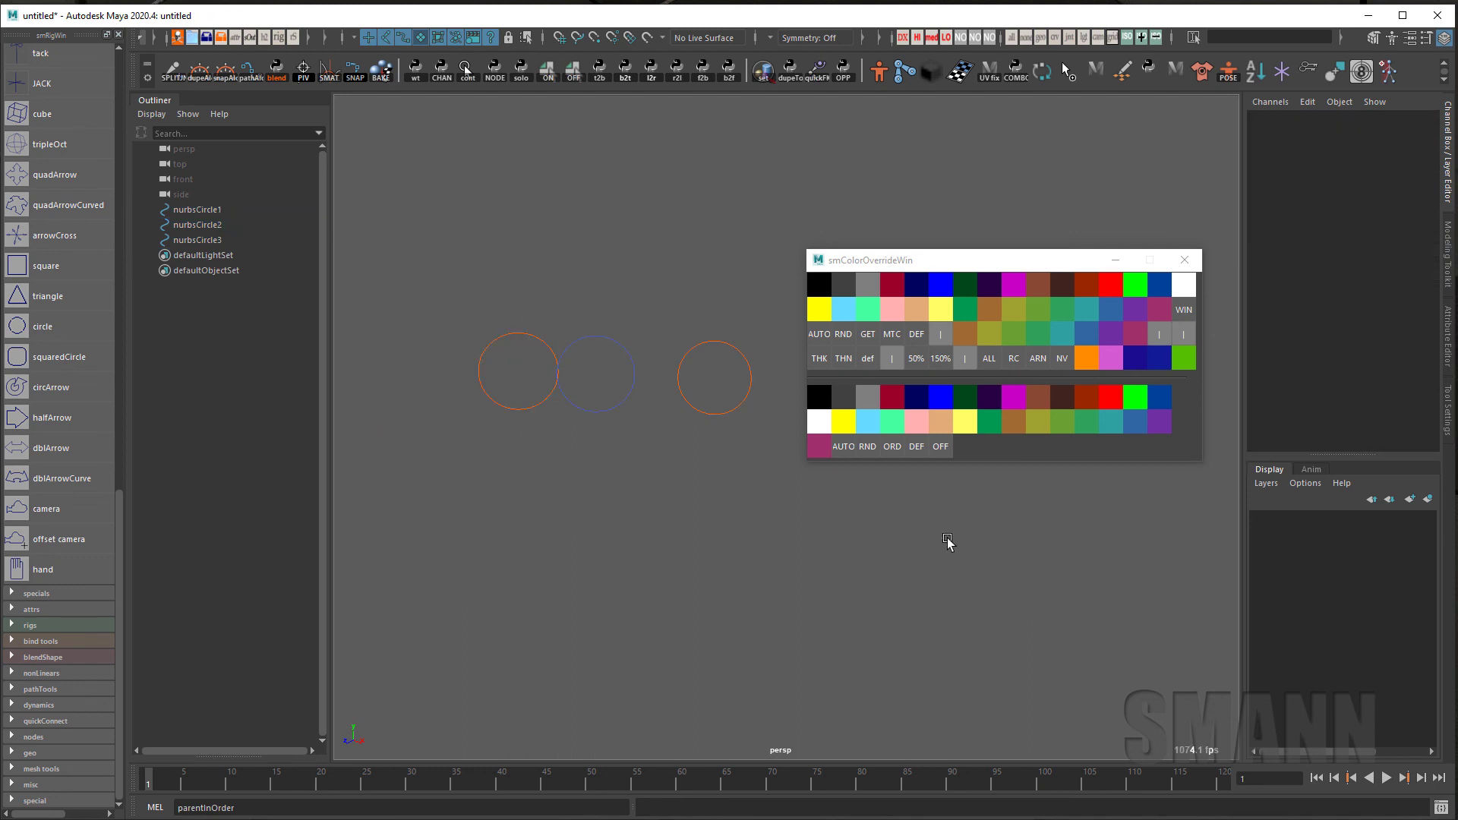
Create a NURBS circle below the row, rotate it toward the view, and scale it up to about 3.44
key(g)
key(e)
drag(622, 381, 614, 434)
key(w)
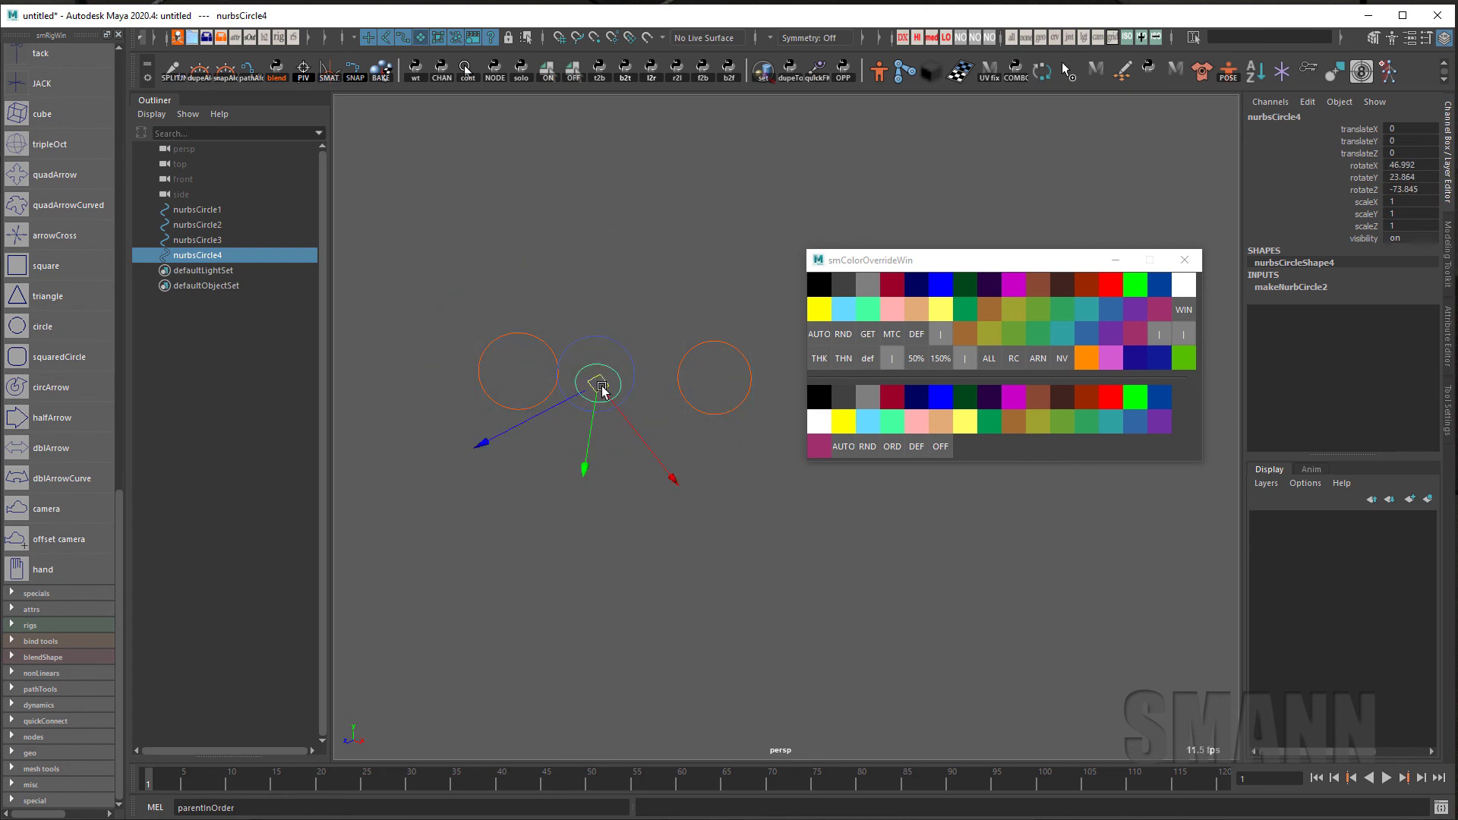
middle_drag(603, 417, 605, 630)
key(e)
drag(614, 575, 625, 531)
key(r)
drag(592, 607, 676, 607)
key(w)
Color the large circle yellow from the palette's lower section, and pick-walk to its shape node and back to the transform
click(845, 428)
click(859, 654)
key(ctrl+z)
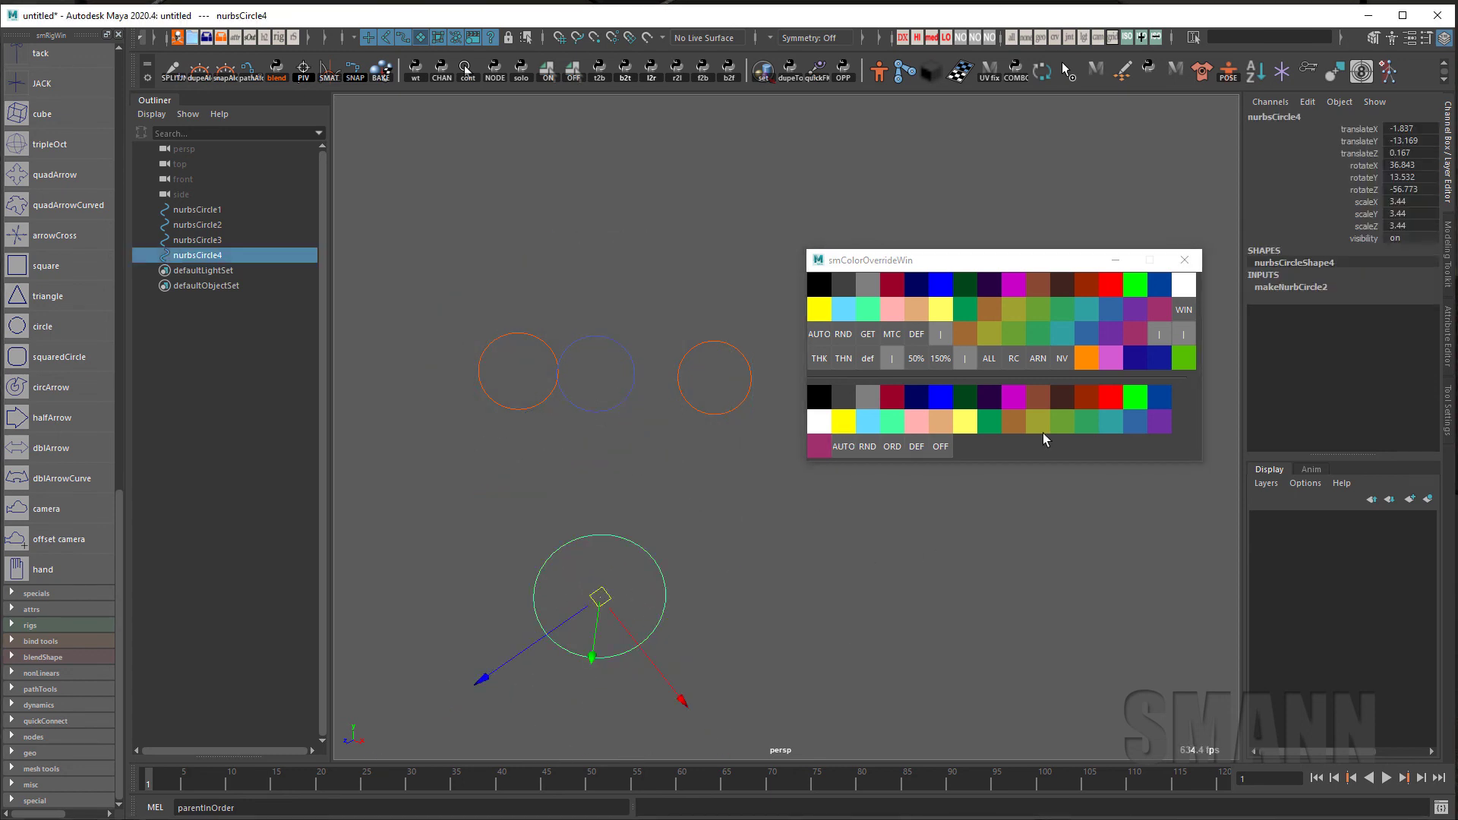
alt+middle_drag(1081, 601, 1084, 562)
key(Down)
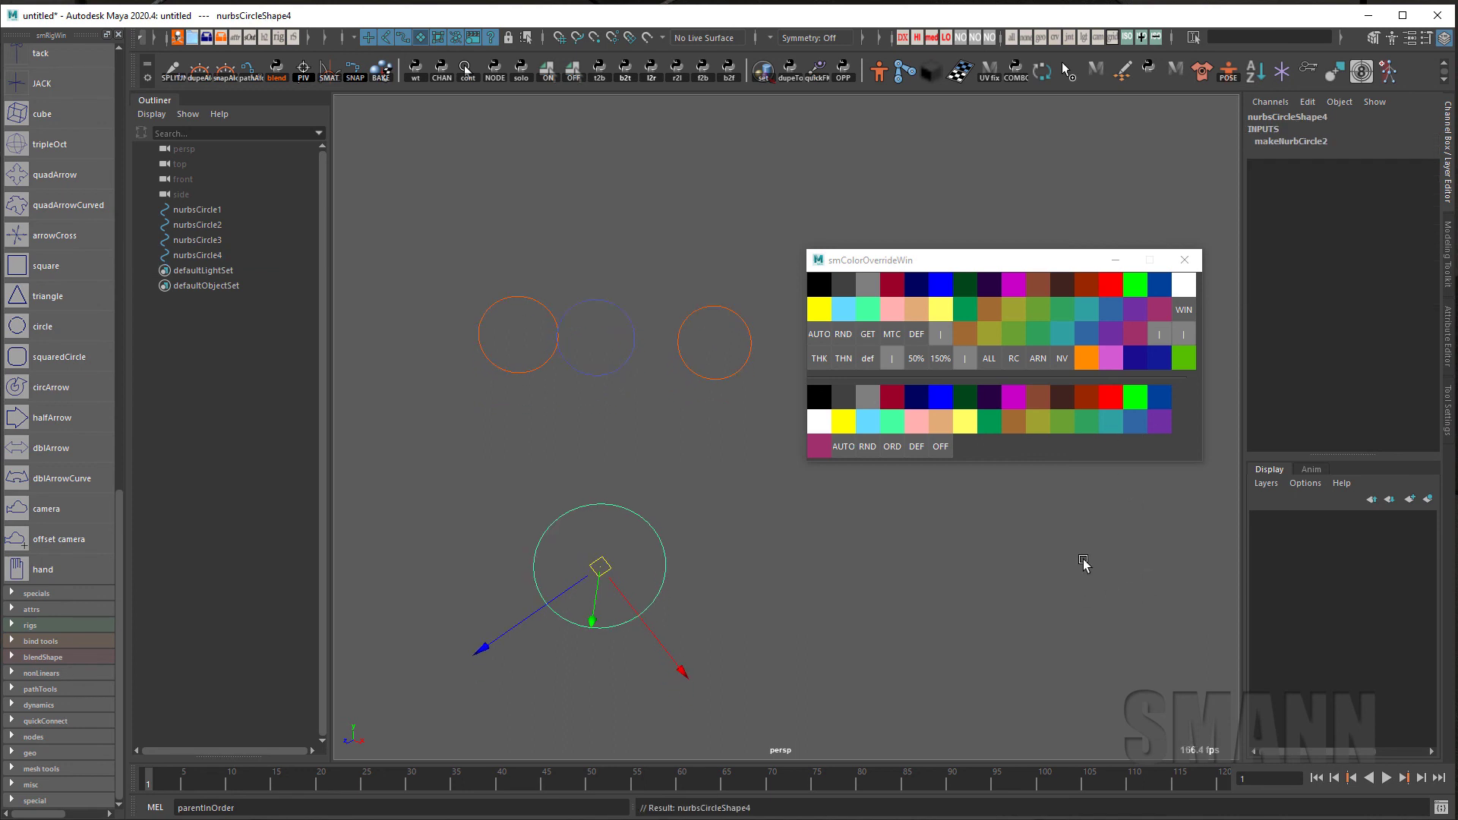
key(Up)
Add the large circle to a new display layer and deselect it
click(762, 554)
click(658, 559)
click(1426, 501)
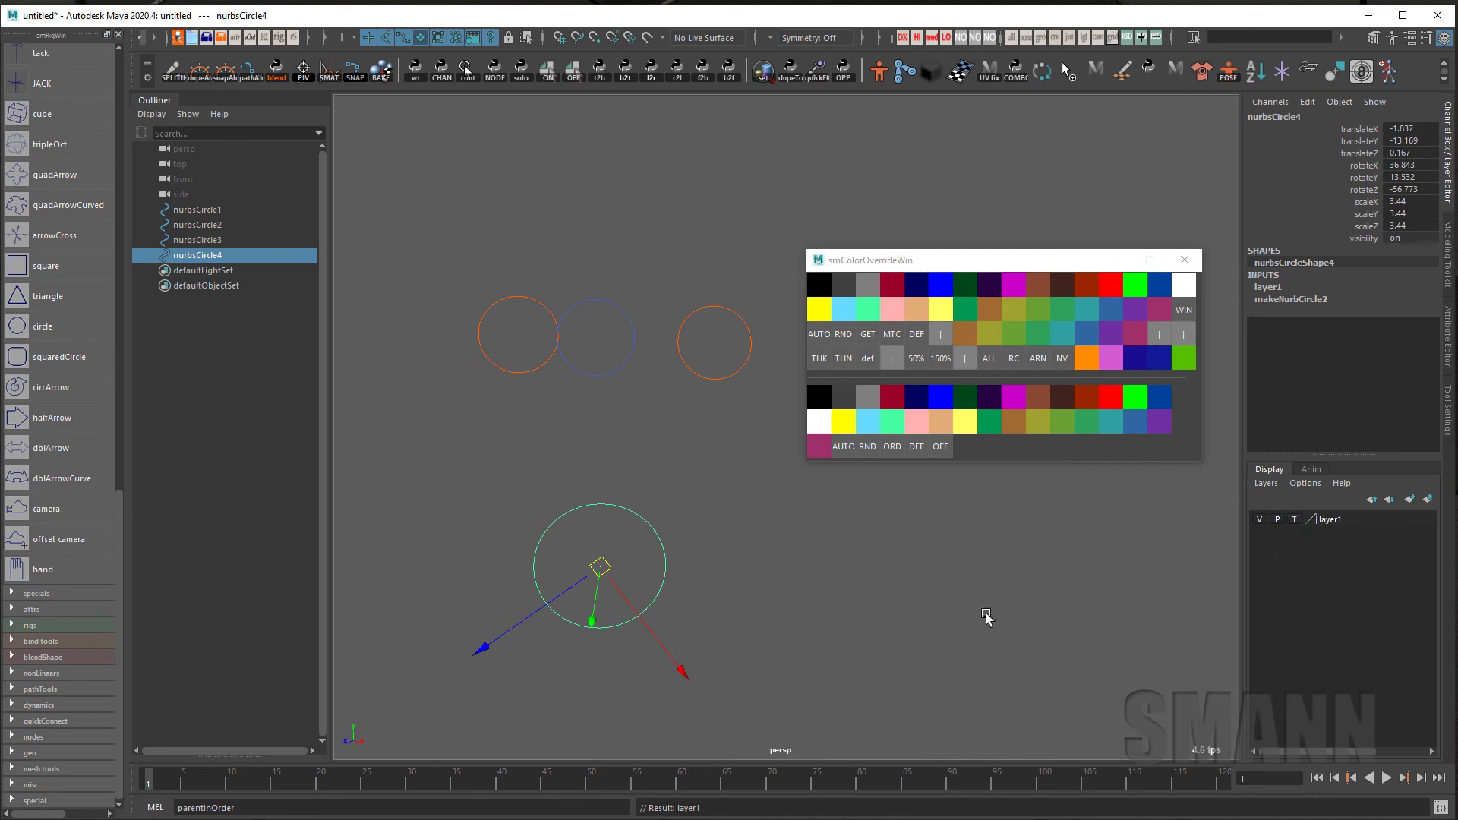
click(980, 617)
alt+drag(840, 600, 882, 540)
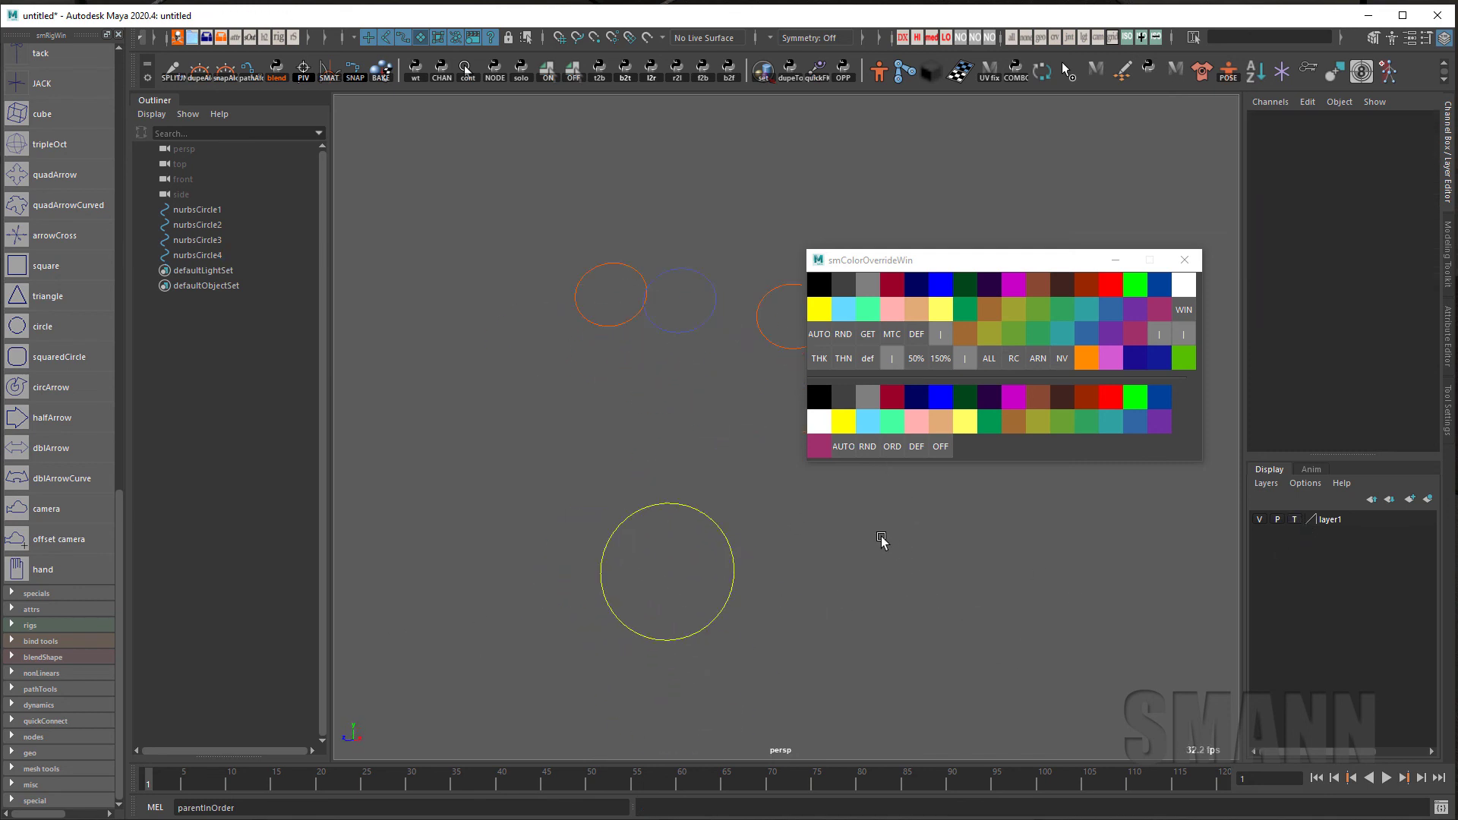
key(space)
click(553, 172)
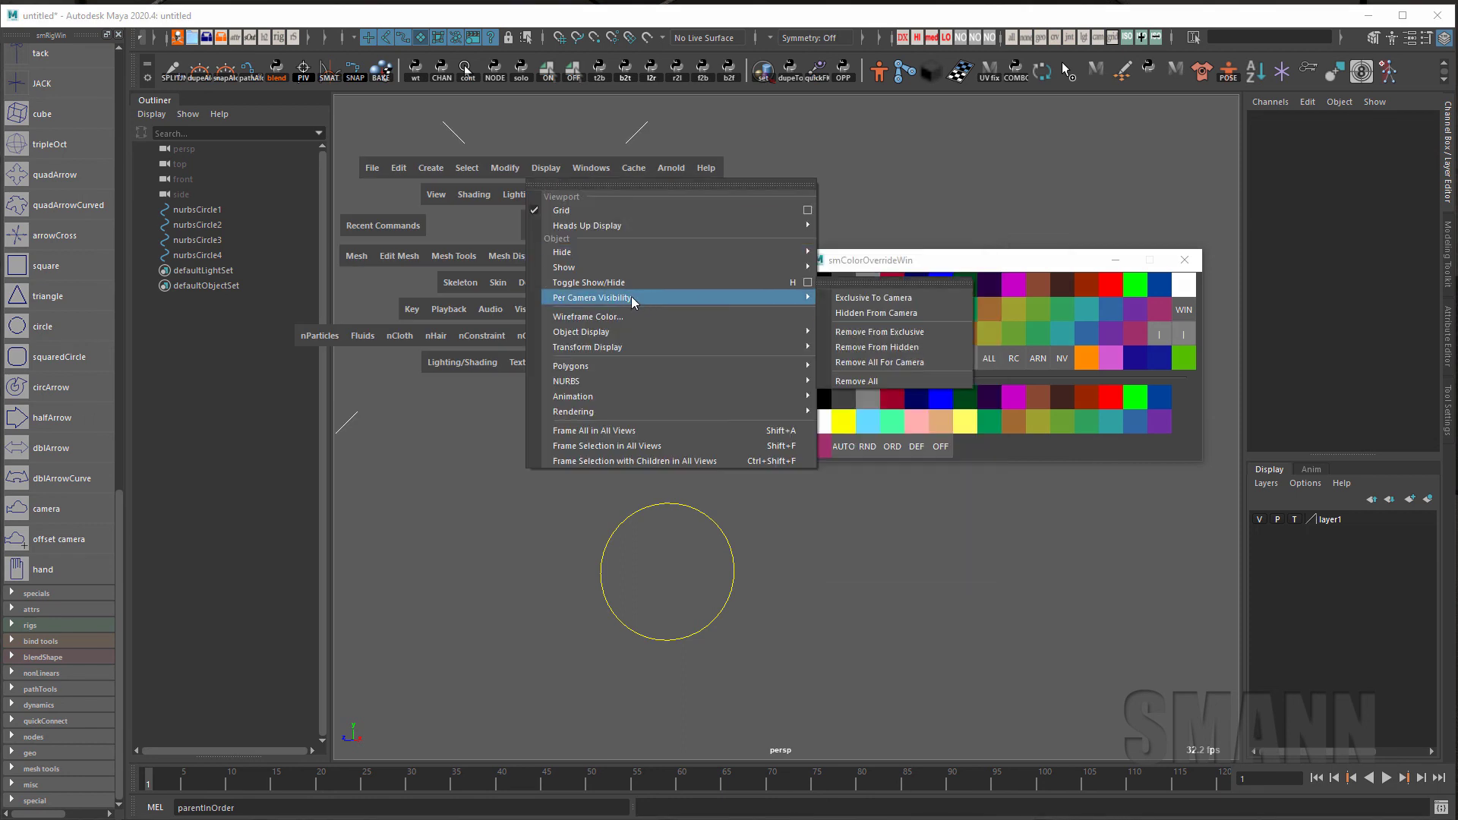
alt+middle_drag(984, 560, 986, 468)
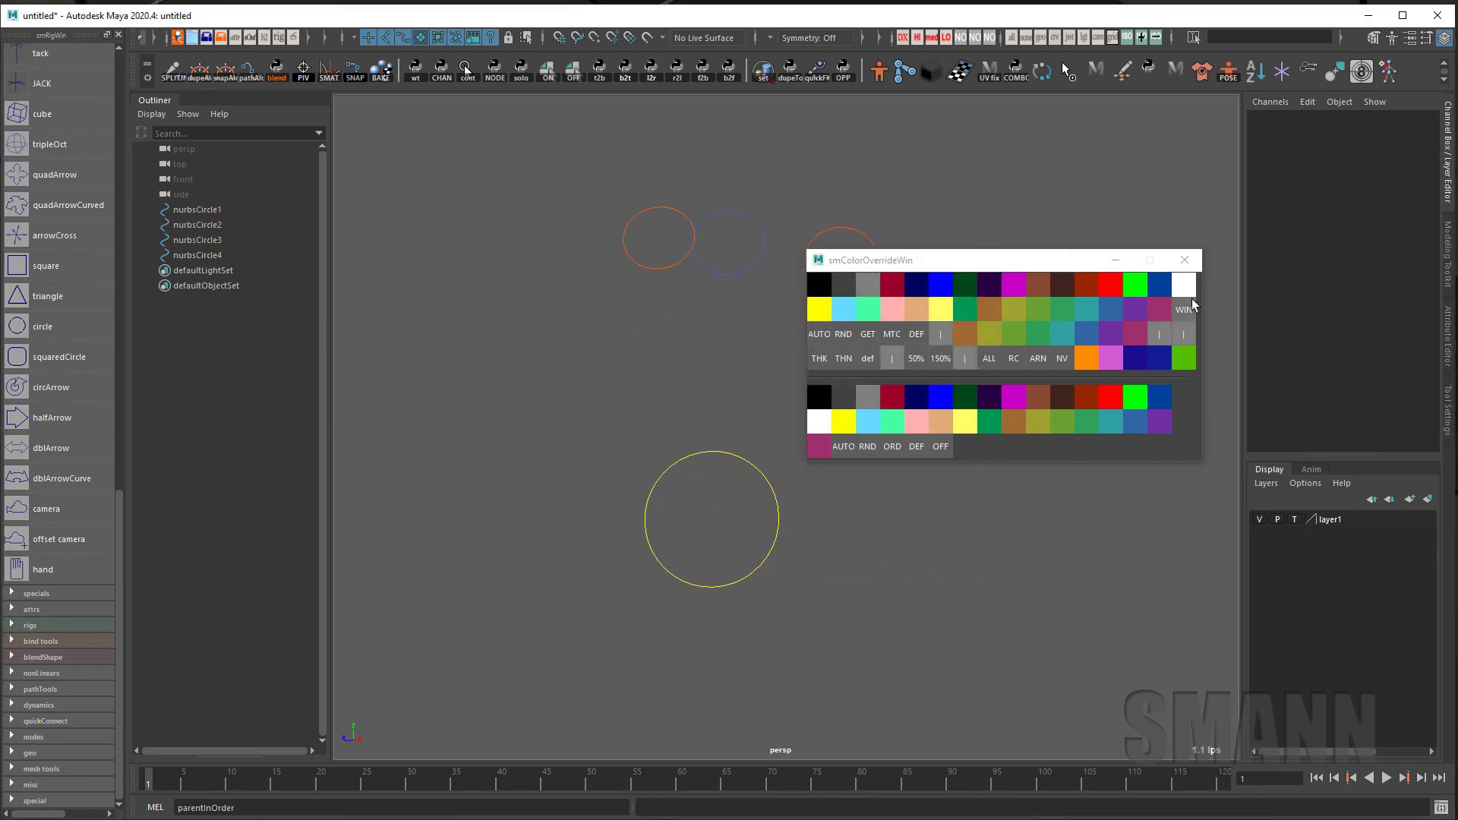